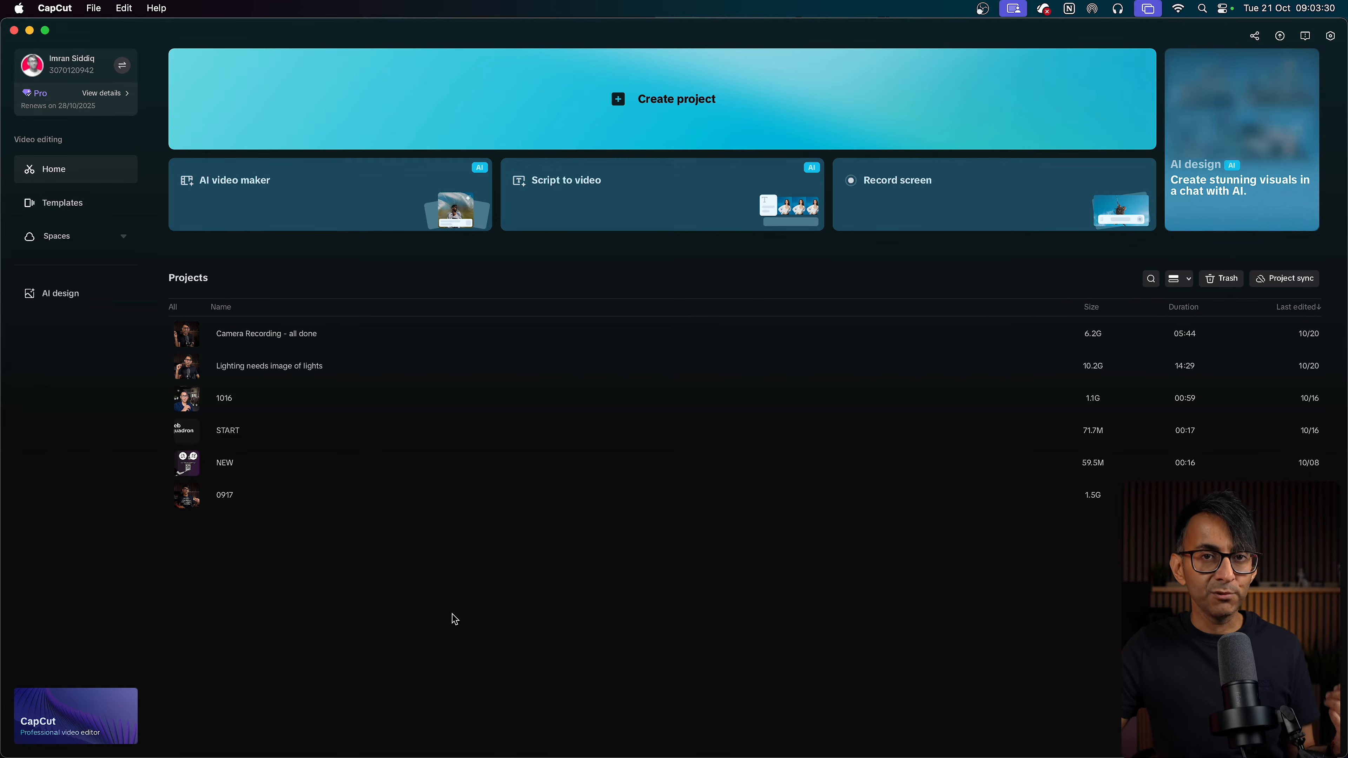
- Duplicate the project NEW and open the resulting NEW-copy project for editing
right_click(243, 468)
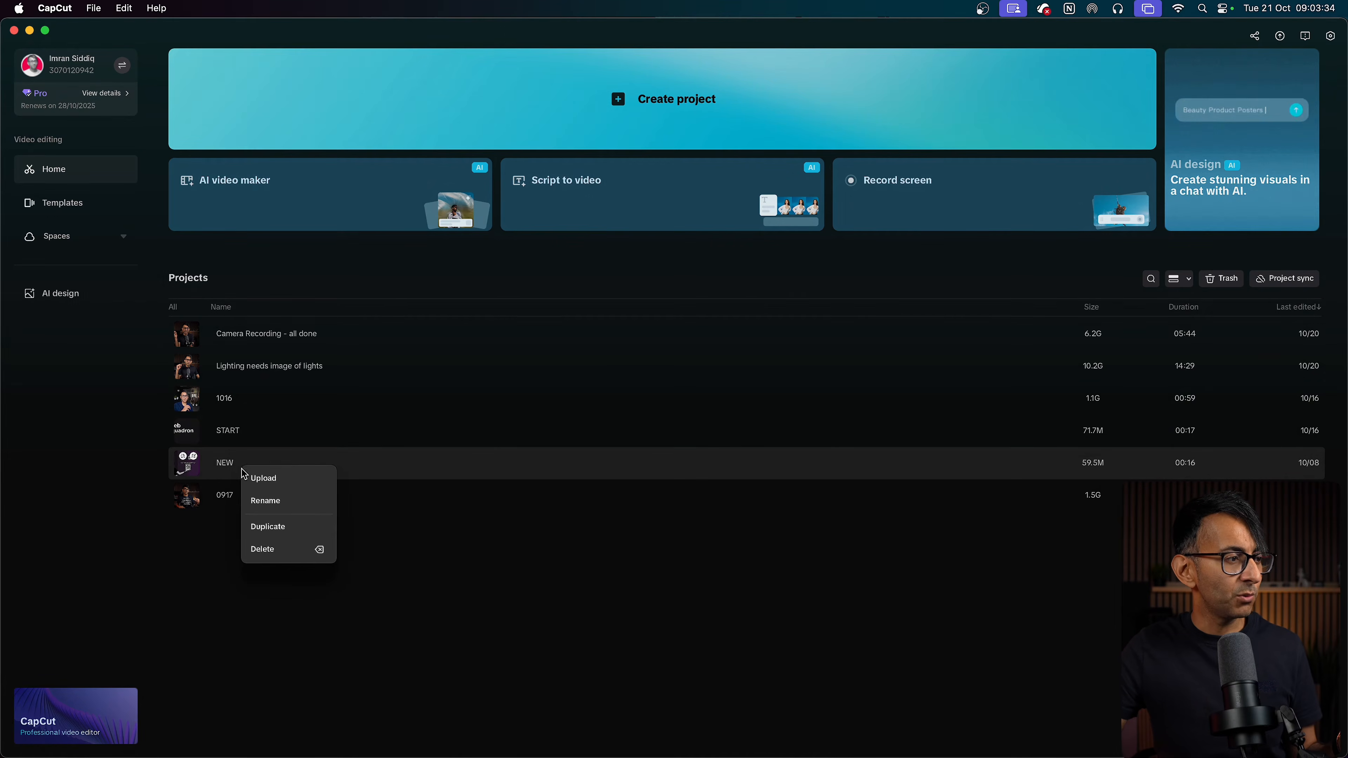
click(288, 528)
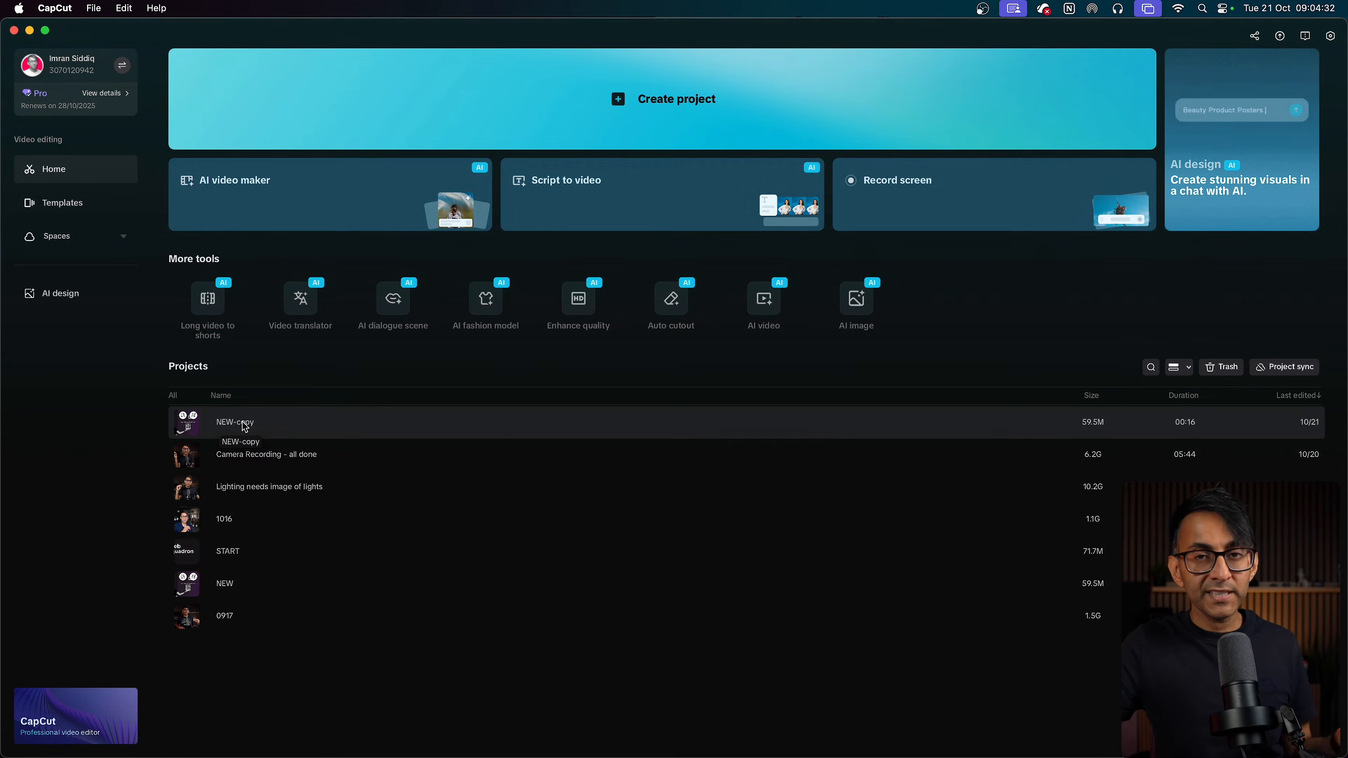
right_click(244, 422)
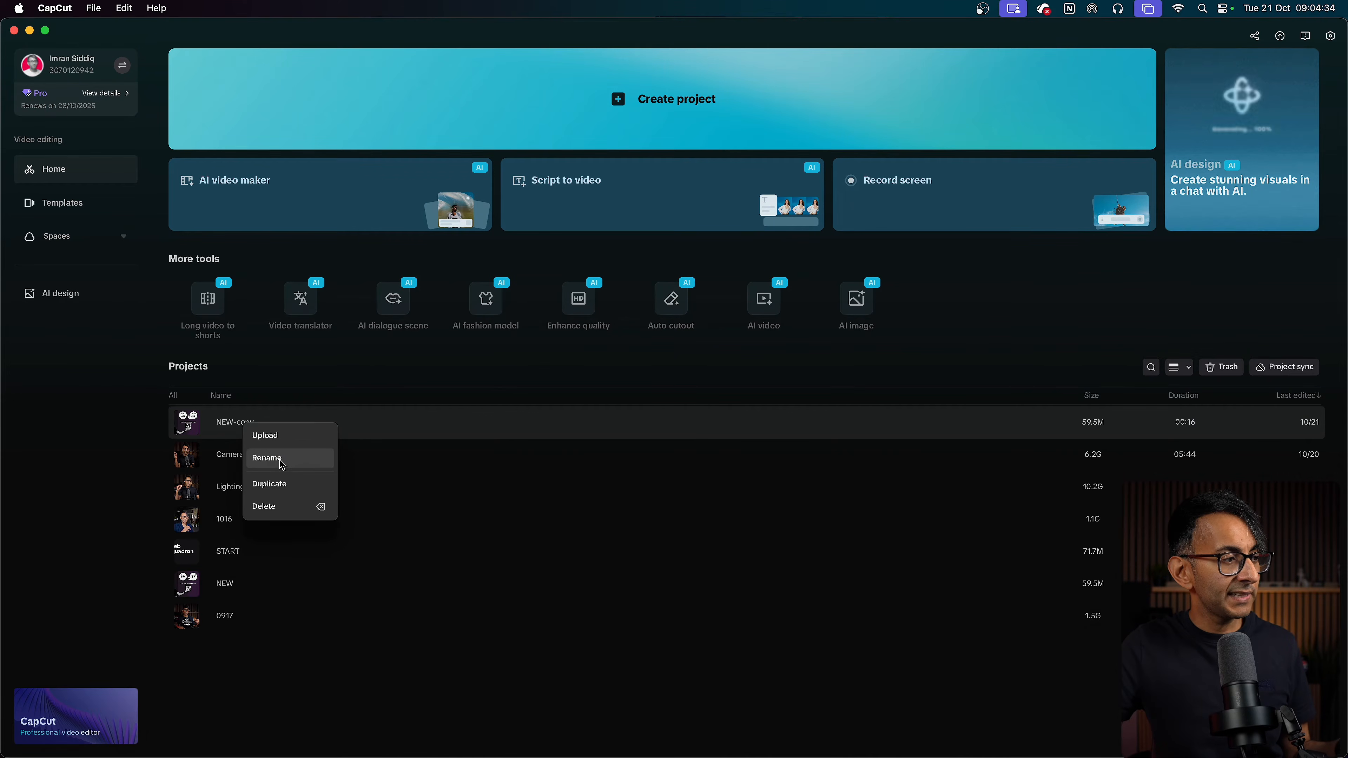
click(719, 574)
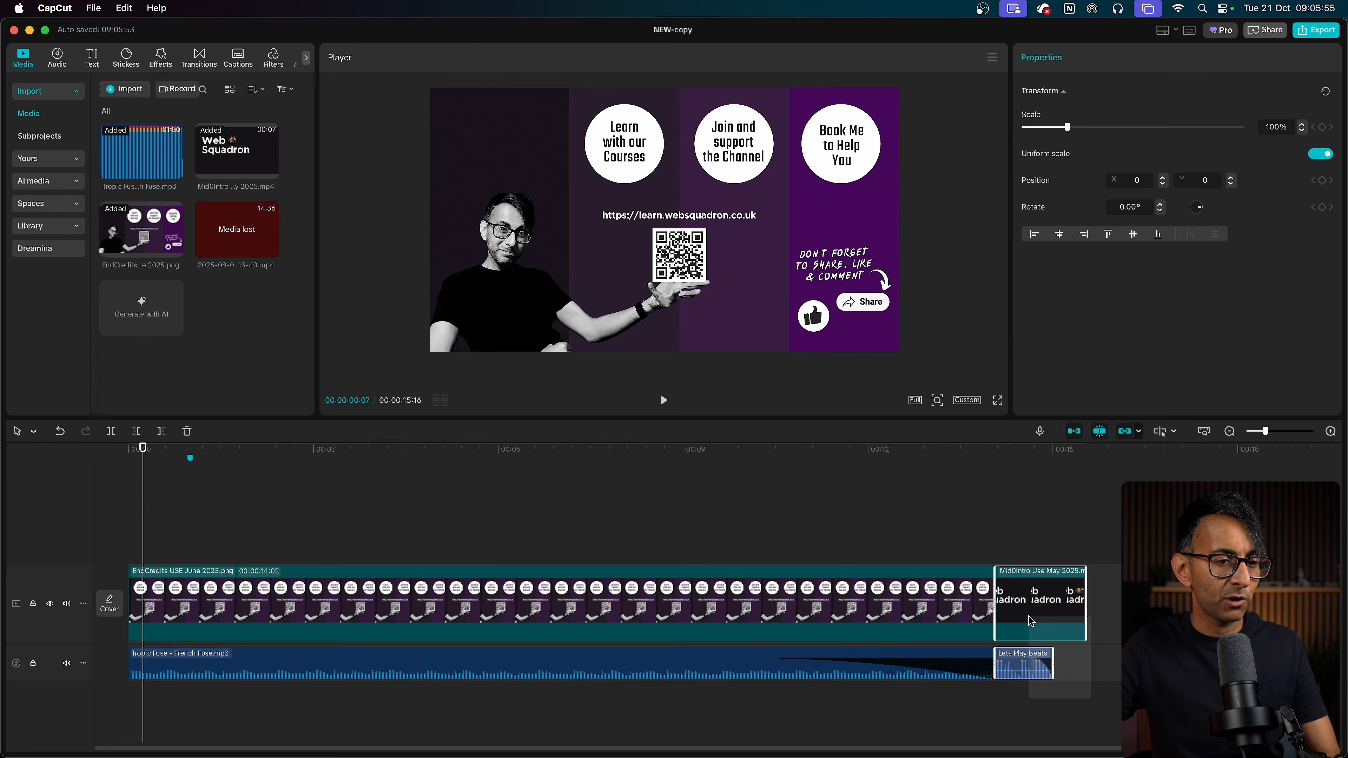
- Move the Web Squadron intro clip and its Lets Play Beats audio to the start of the timeline, before the end credits
click(897, 714)
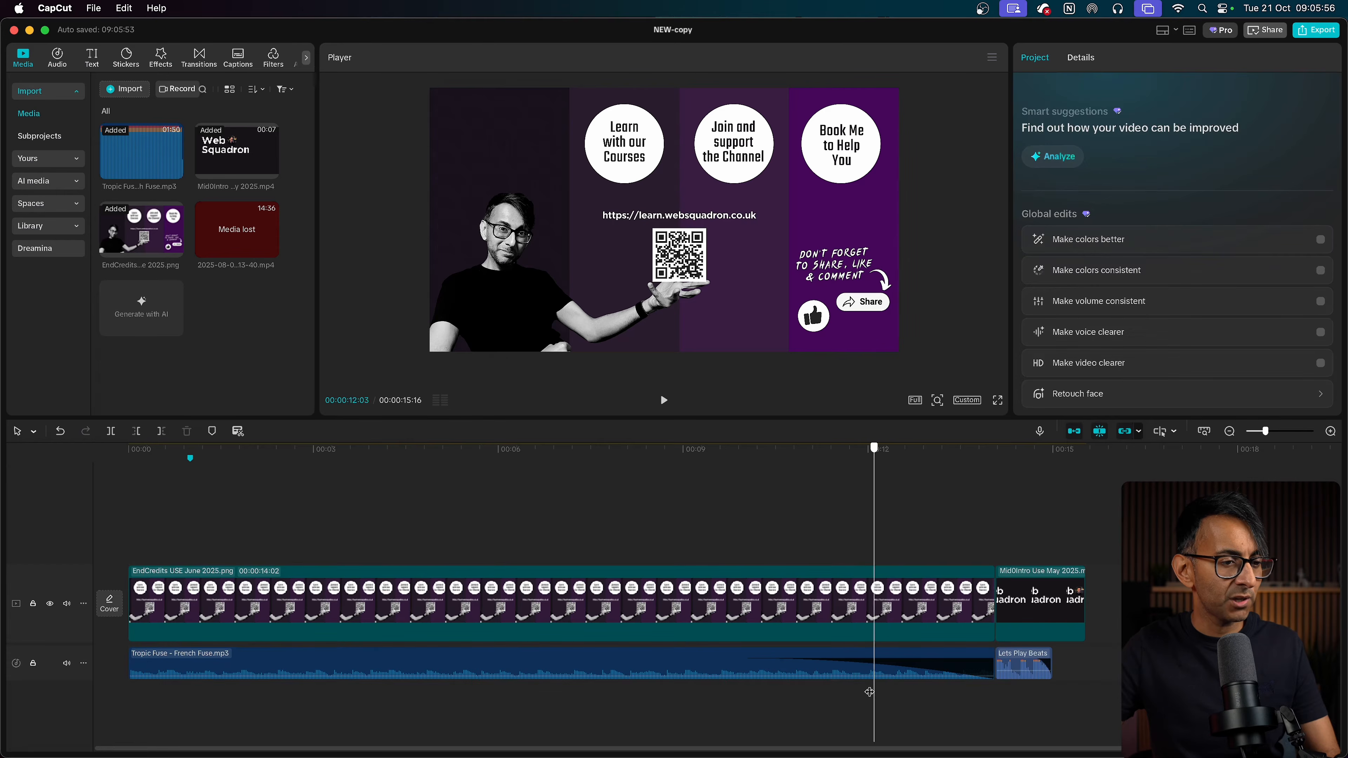
click(1043, 603)
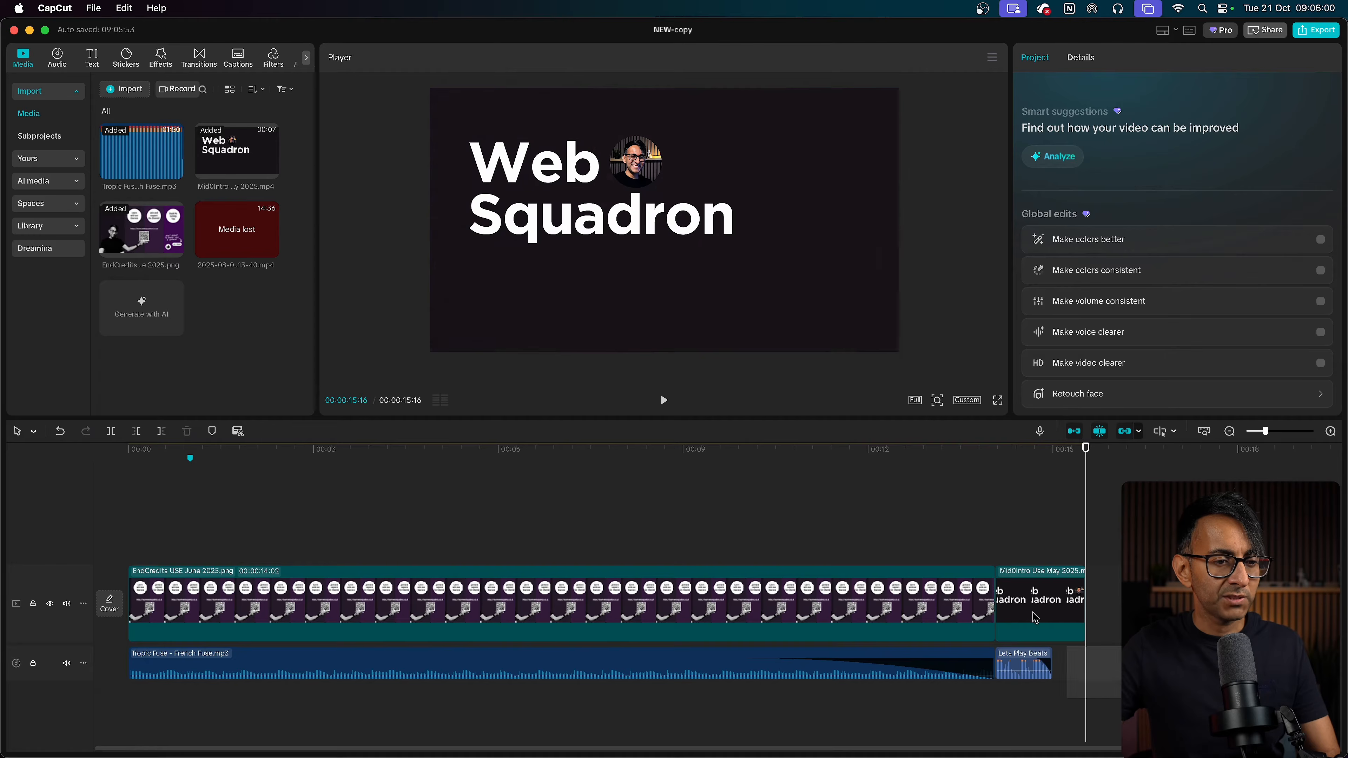
drag(1042, 603, 197, 613)
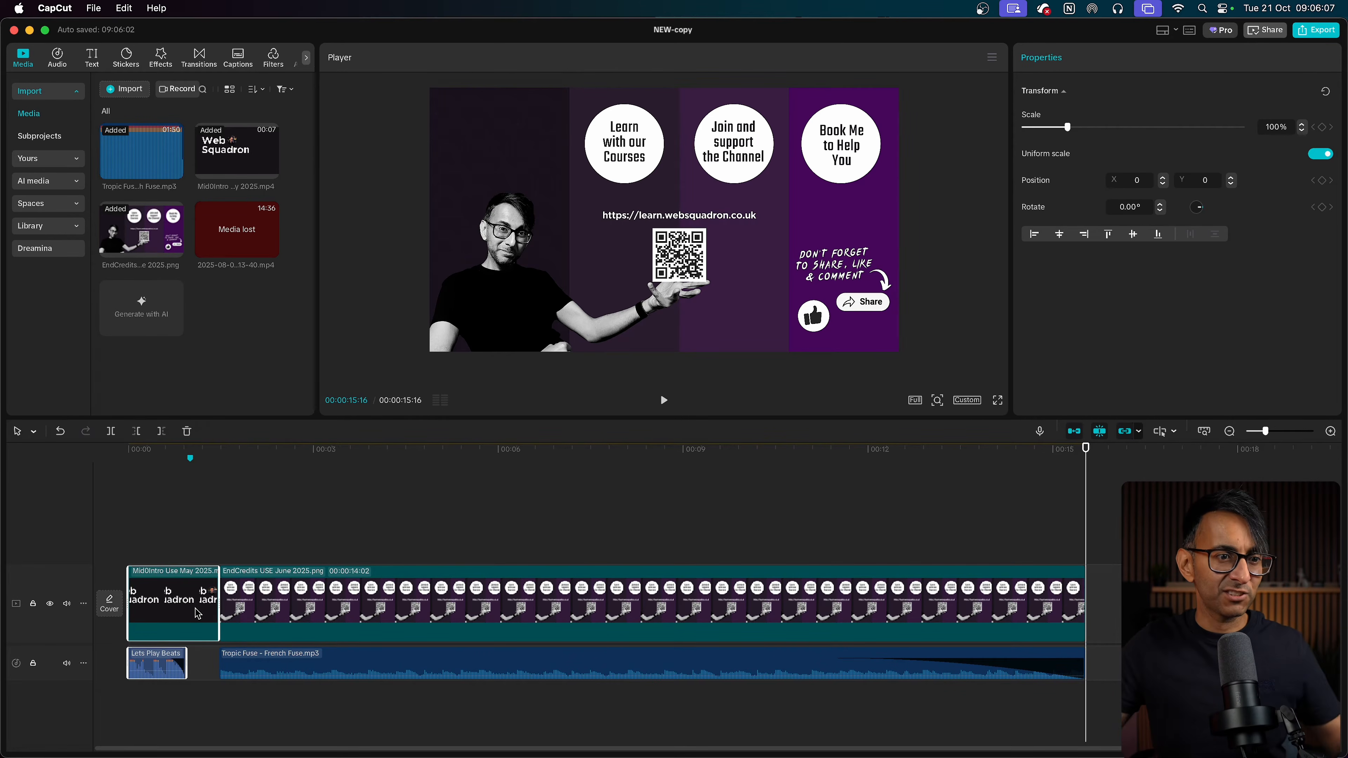
- Preview the intro clip and its music by scrubbing through it and playing it from the start of the timeline
click(326, 547)
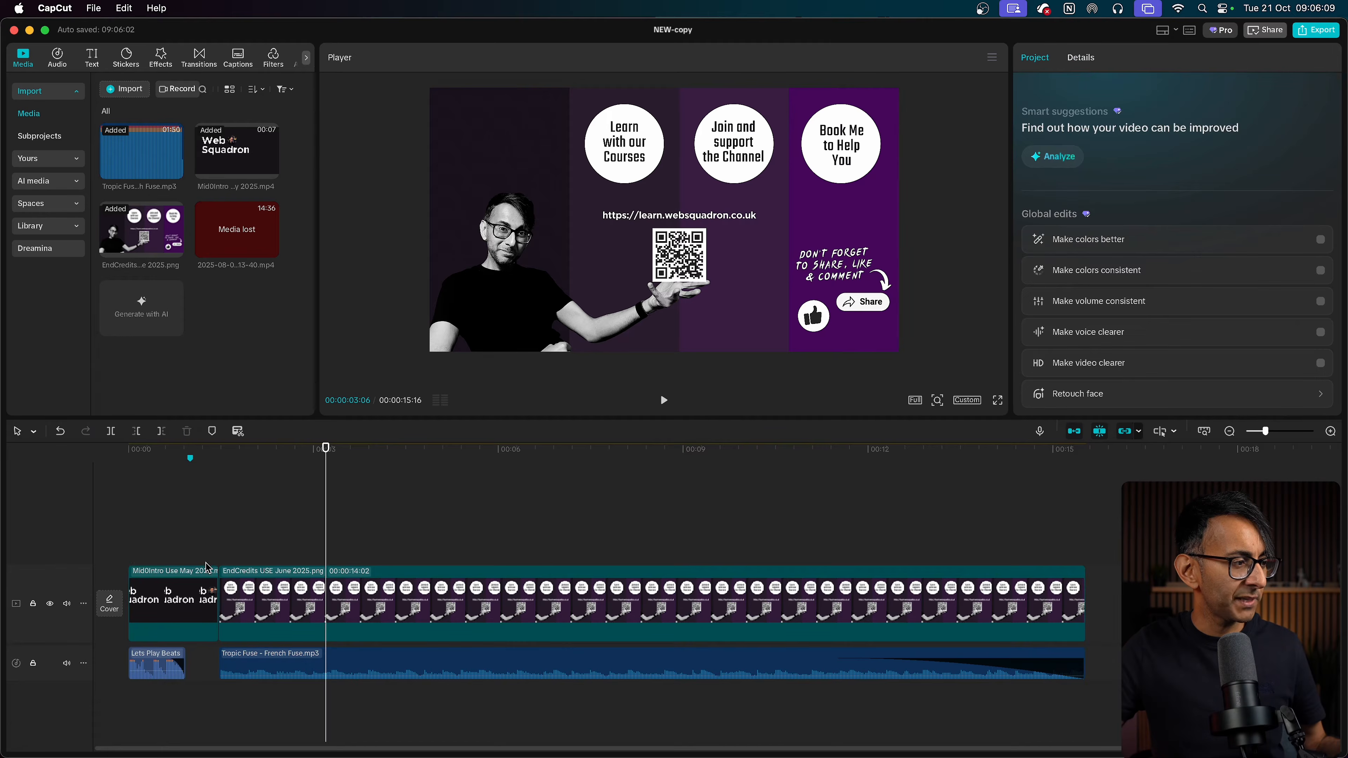
click(133, 554)
click(174, 551)
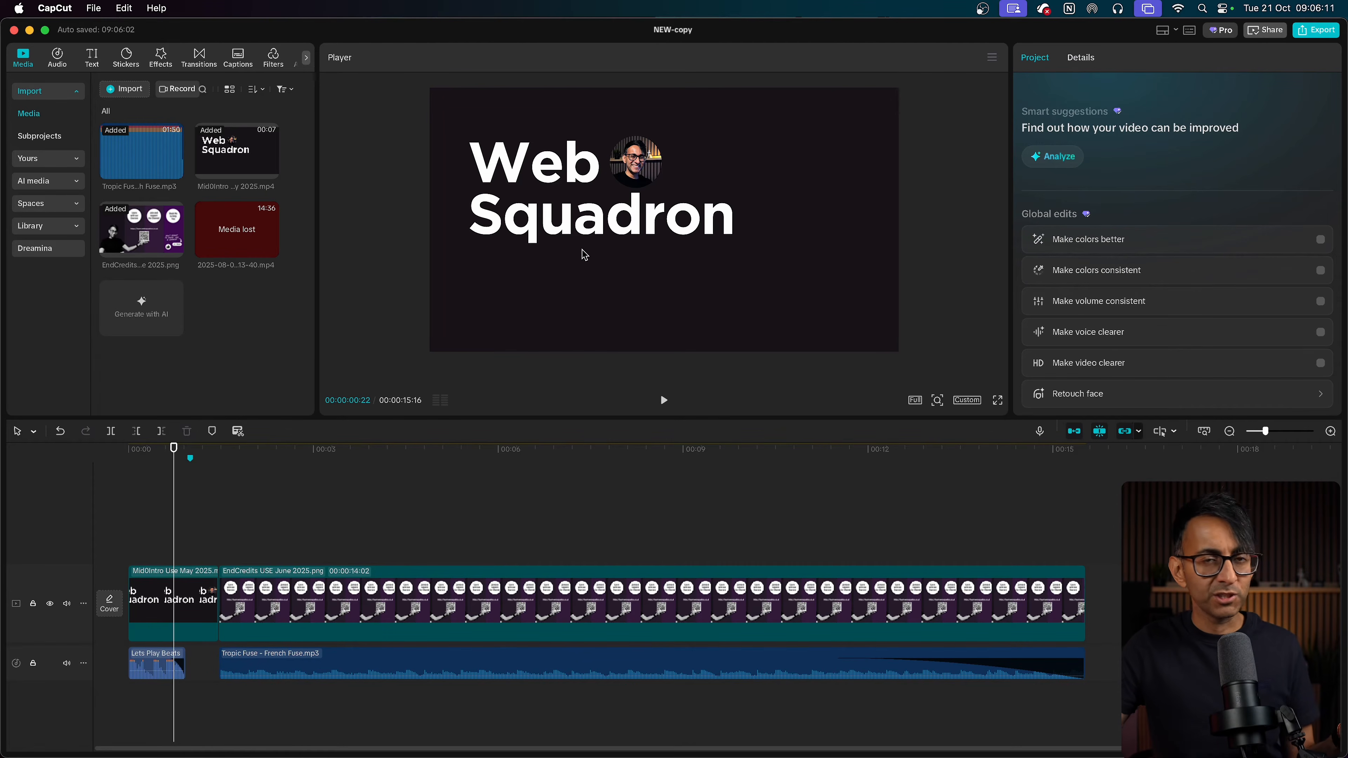
click(161, 692)
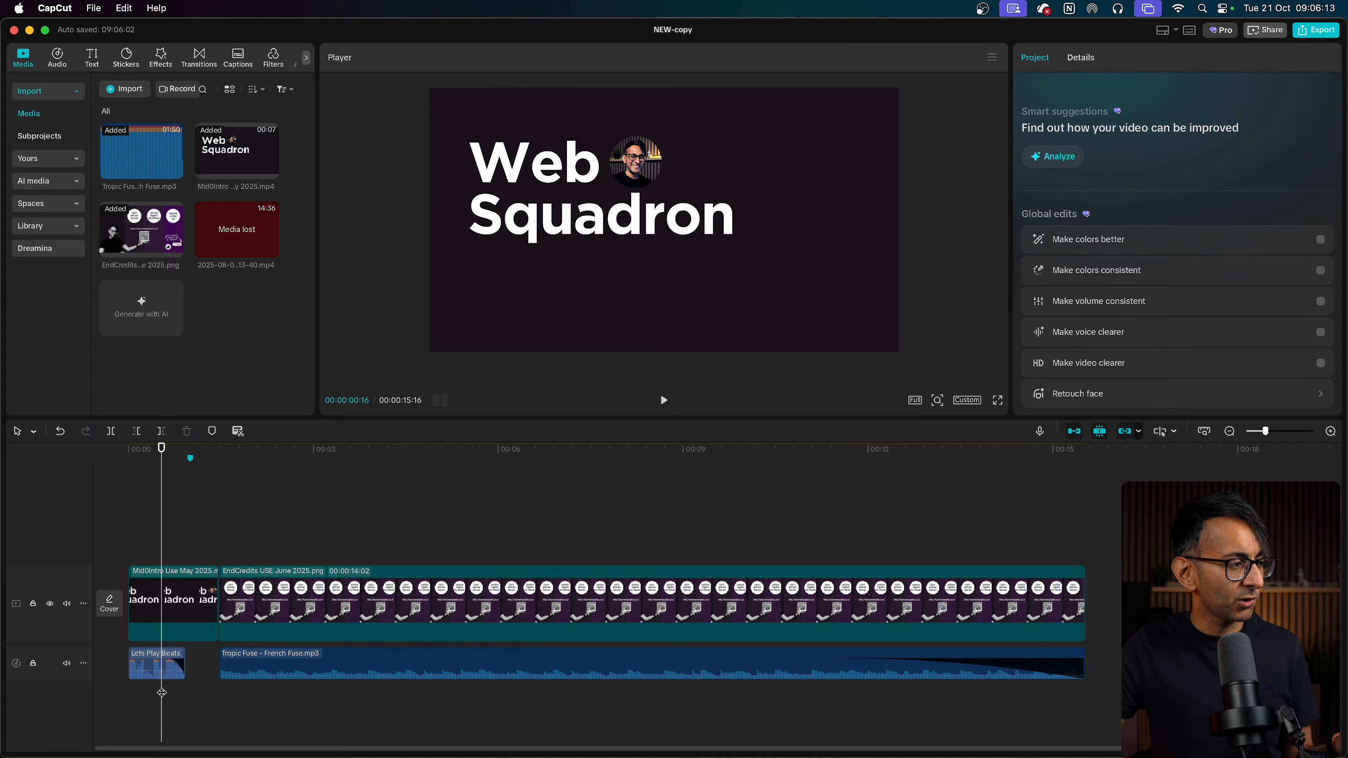
click(149, 661)
click(147, 547)
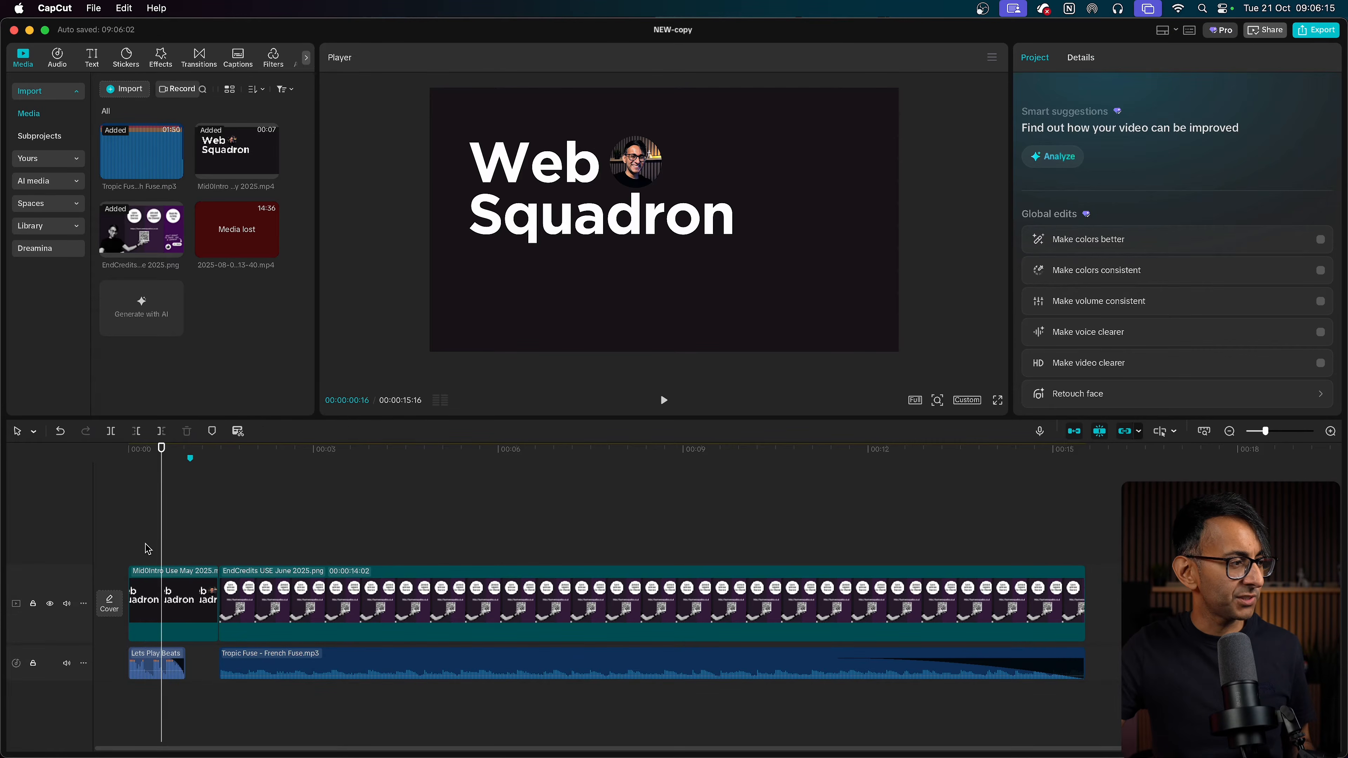
click(116, 539)
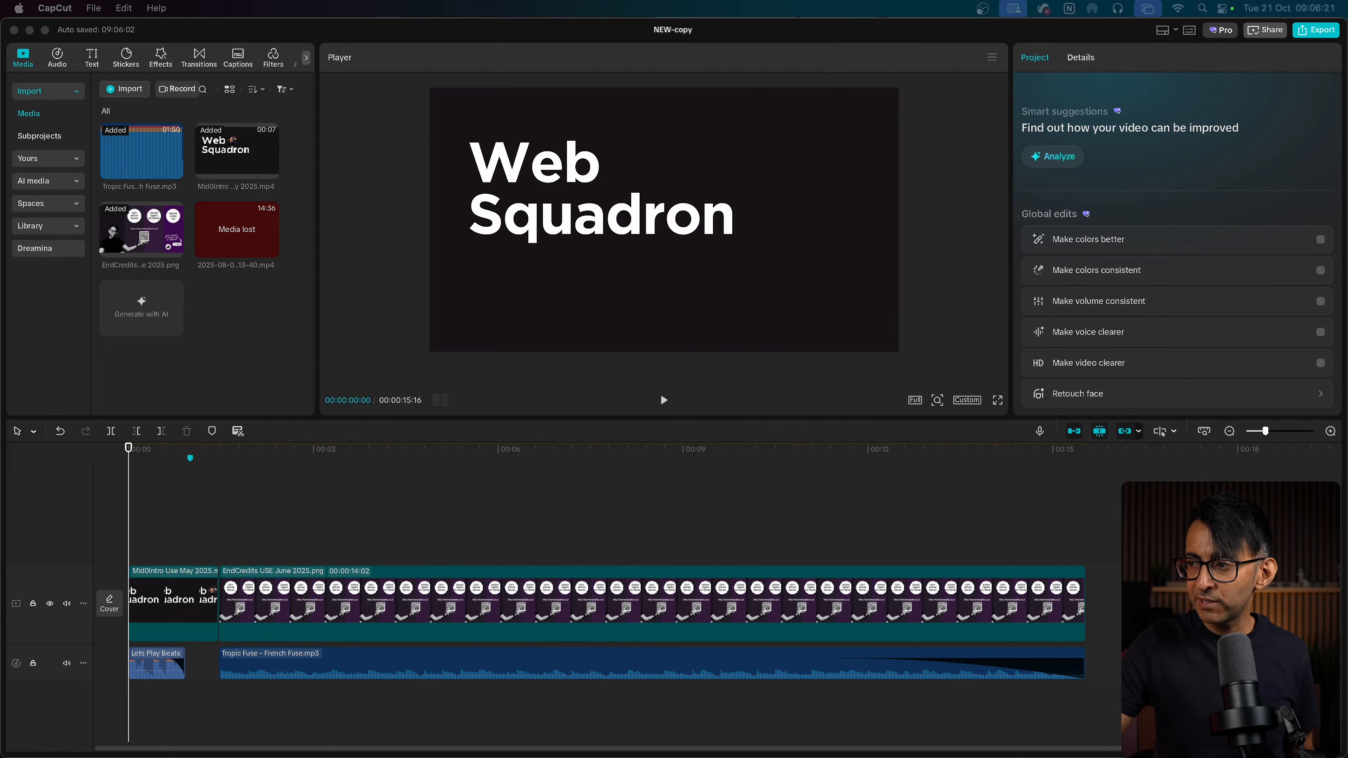
click(89, 534)
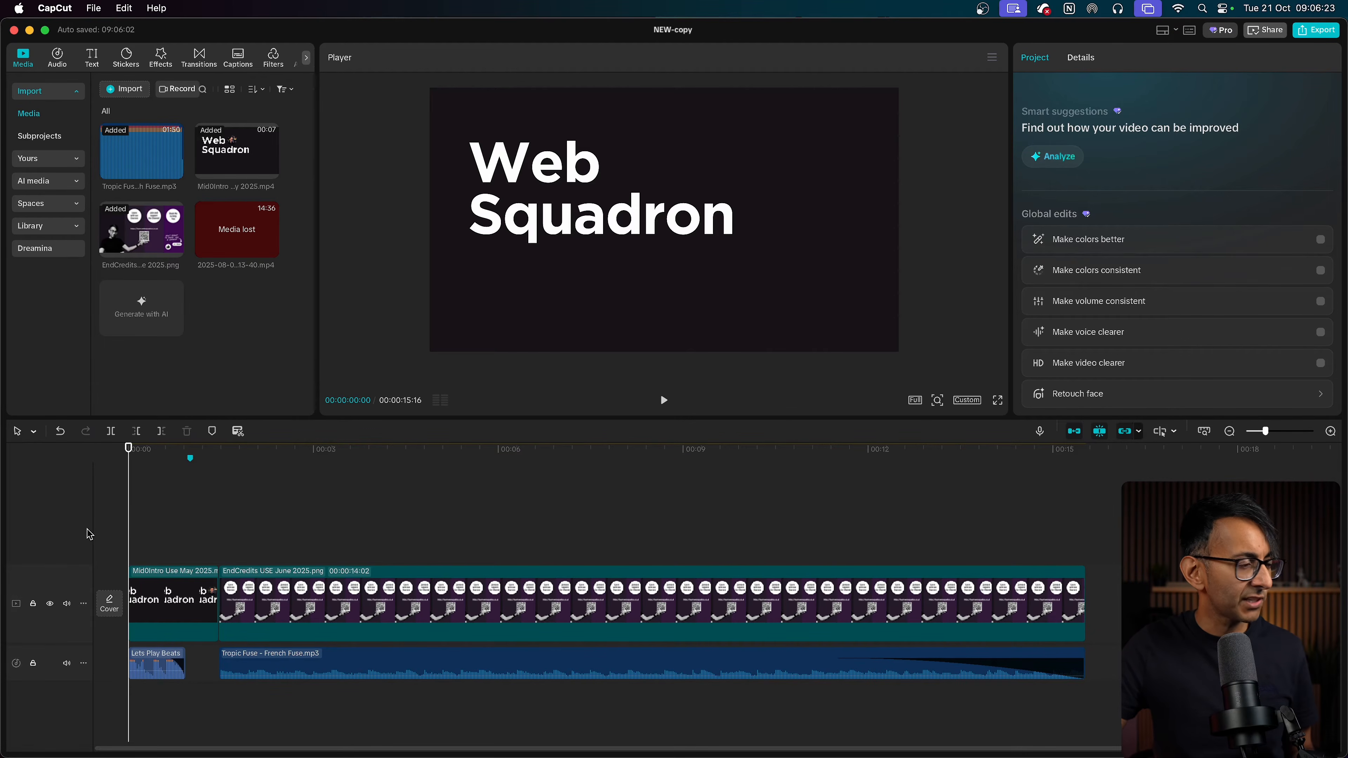
key(space)
key(space)
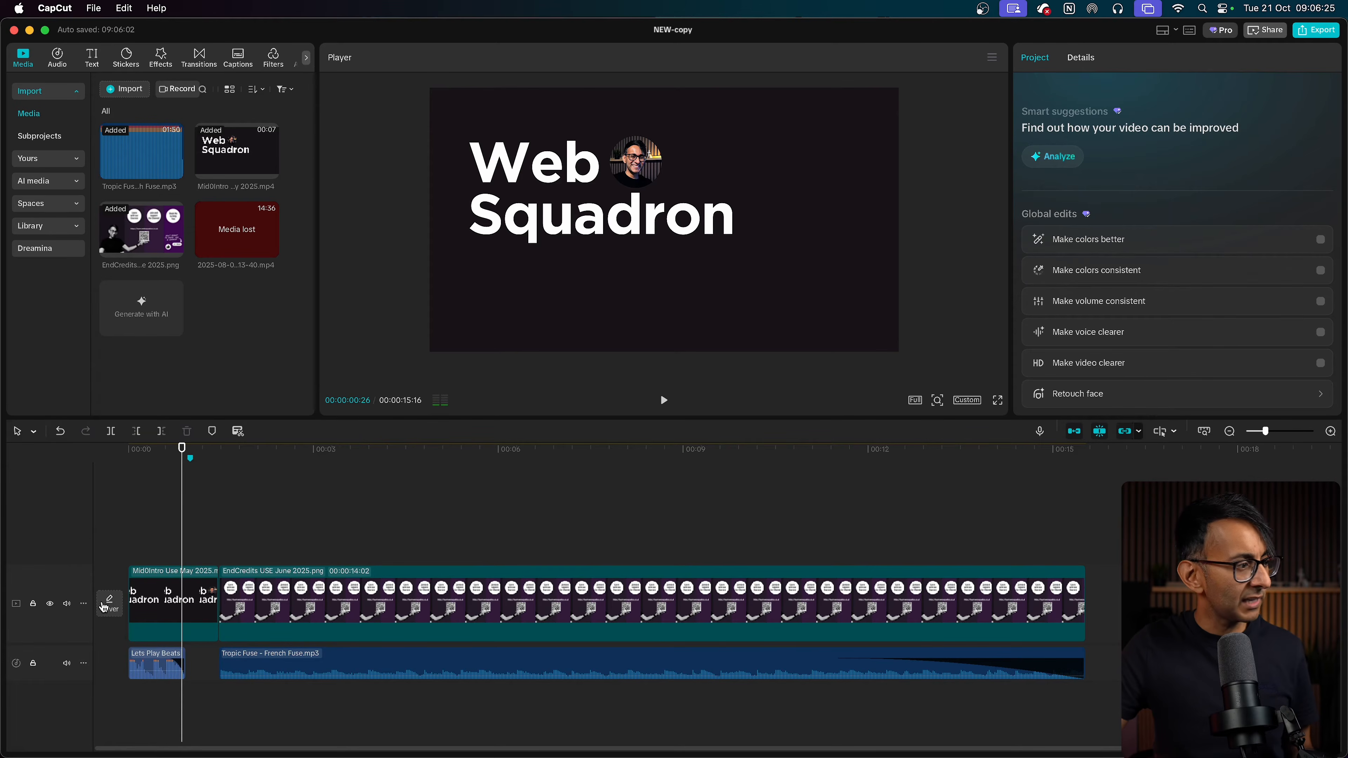
- Adjust the Lets Play Beats audio to -15.2 dB on the timeline and play the intro to check the level
click(146, 671)
drag(145, 671, 146, 675)
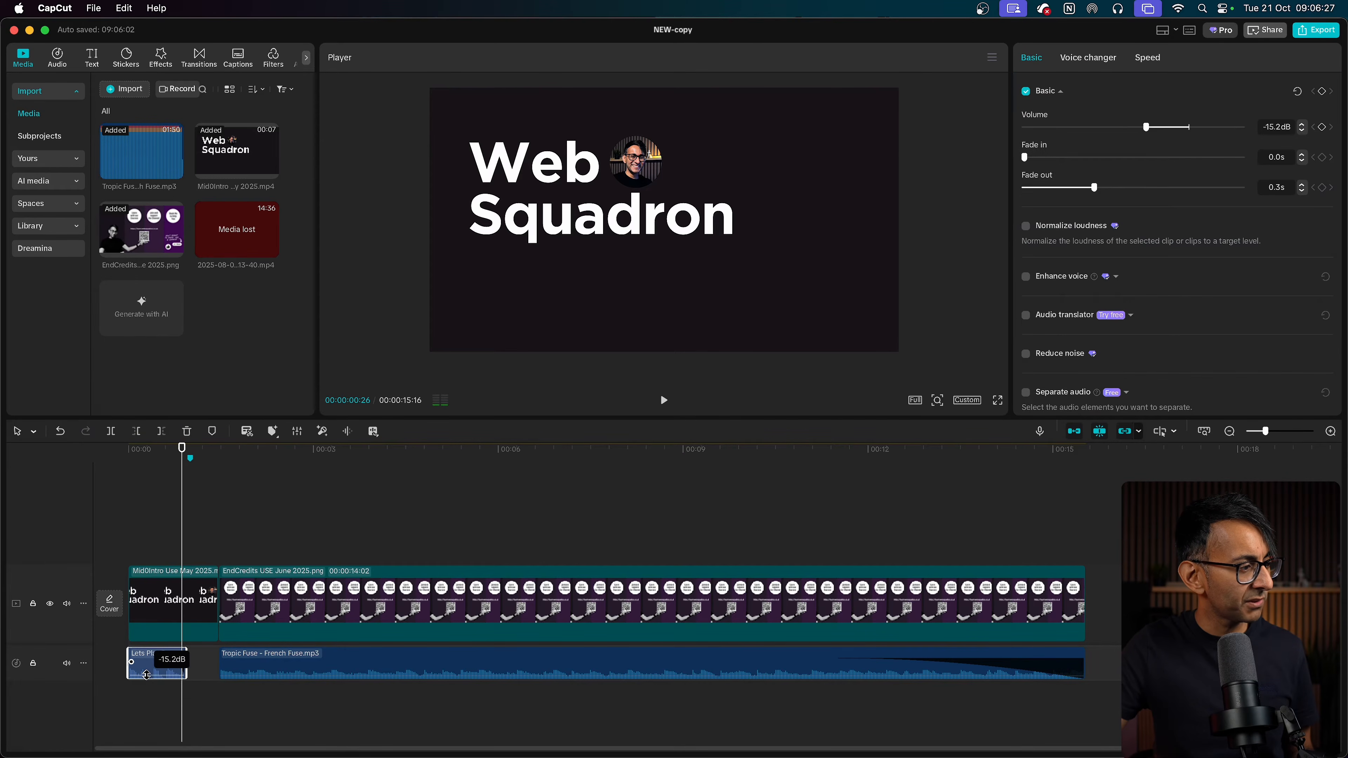
click(143, 544)
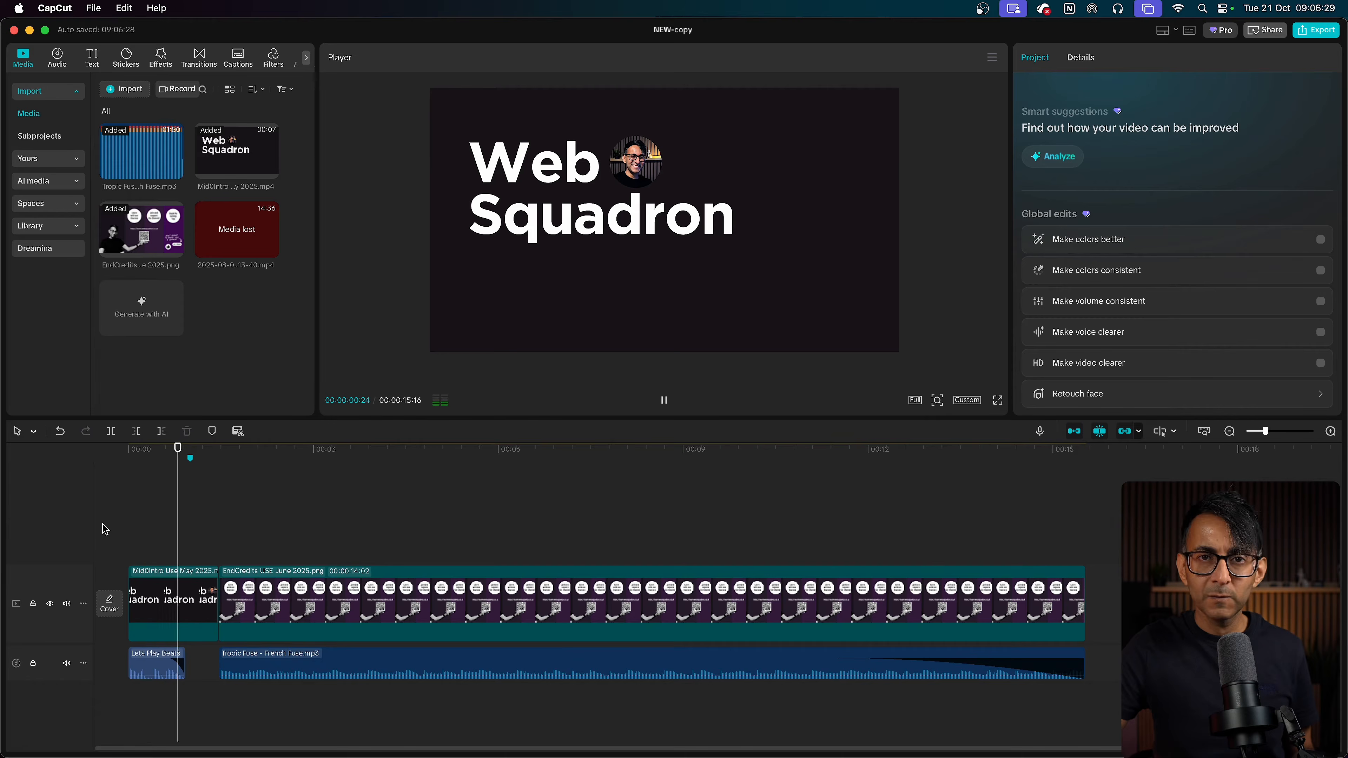
- Raise the Lets Play Beats audio's volume to 20.0 dB and play the timeline from the beginning to hear it
click(158, 659)
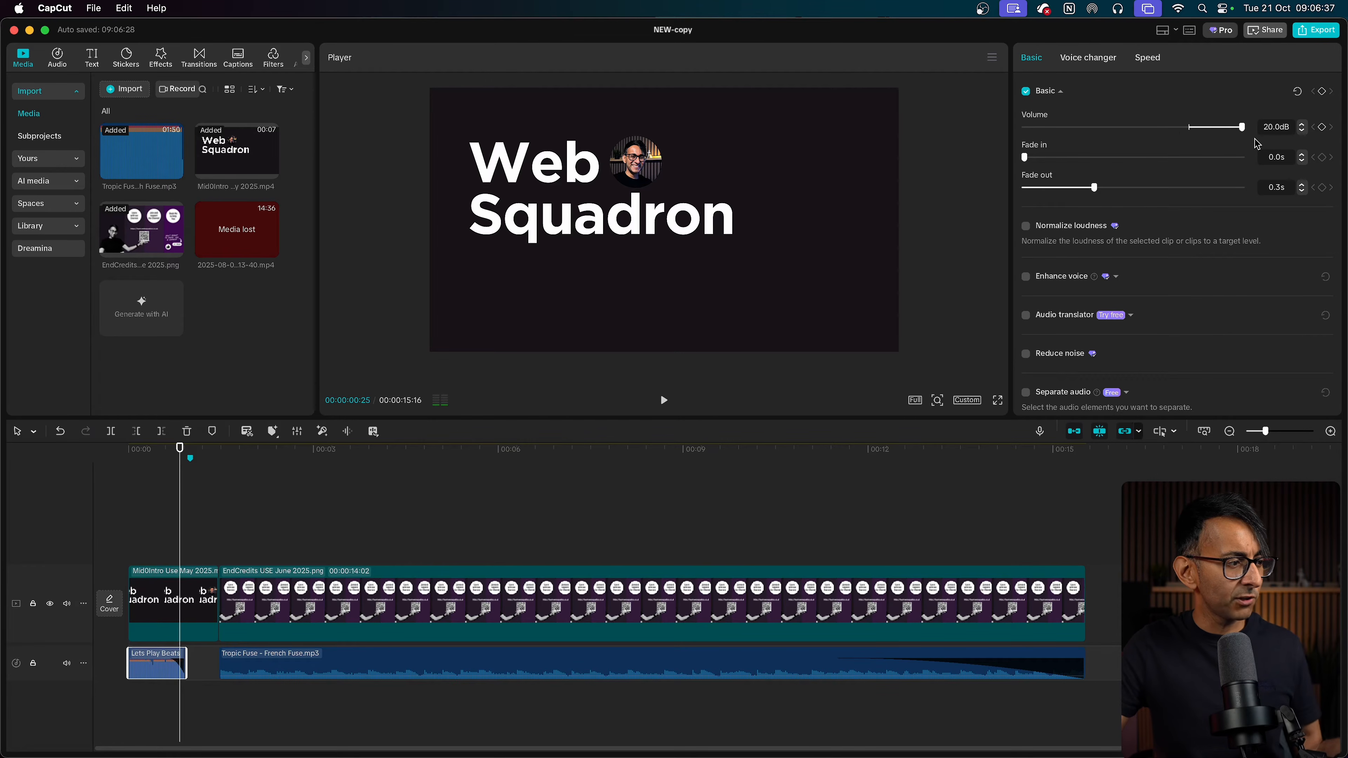
drag(1209, 127, 1242, 127)
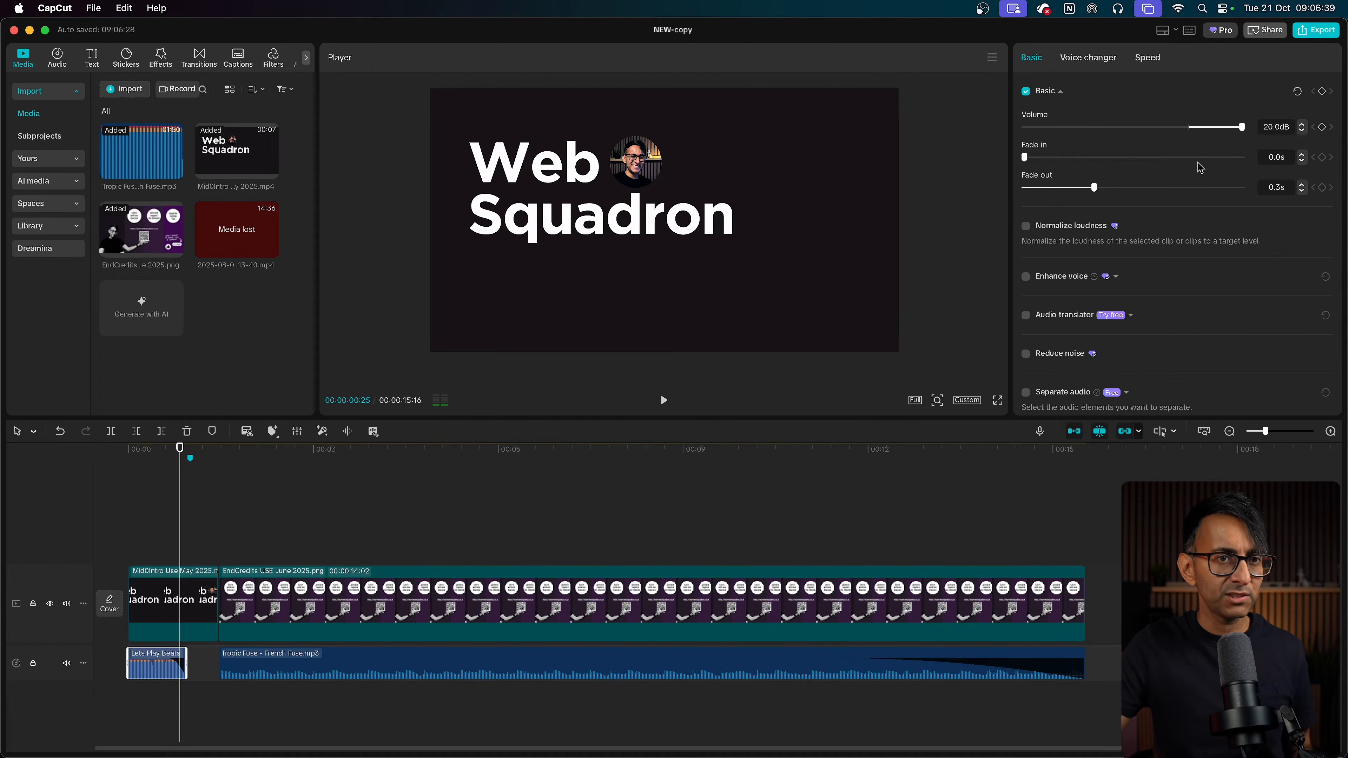
click(196, 476)
click(164, 495)
click(104, 498)
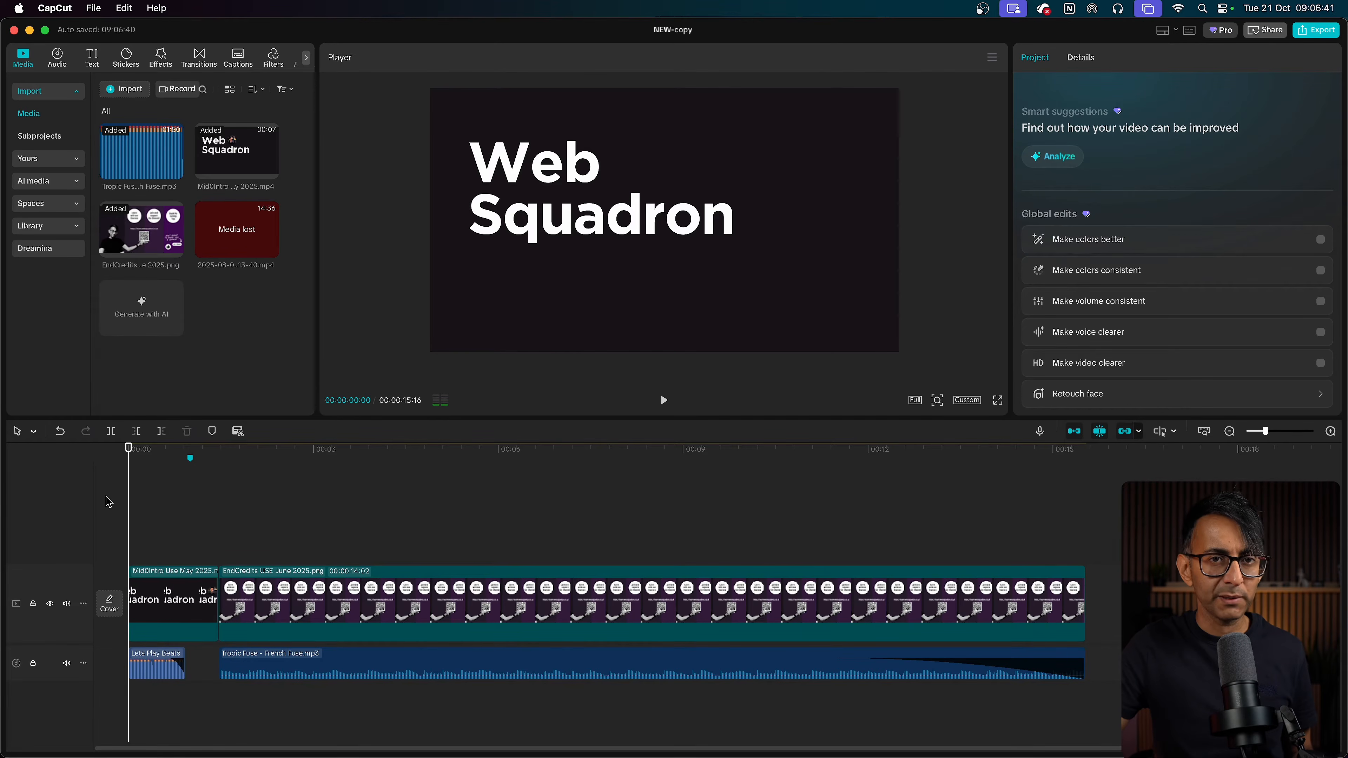
key(space)
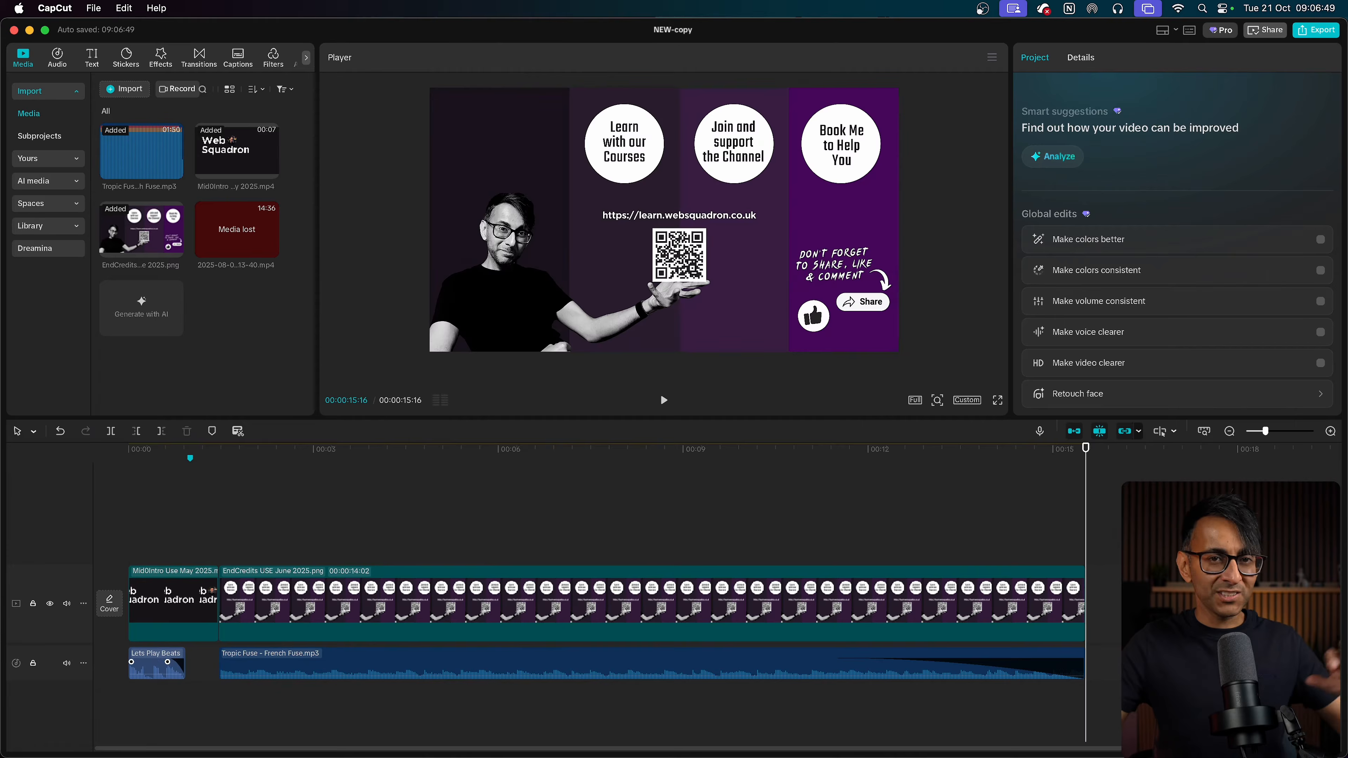
click(451, 535)
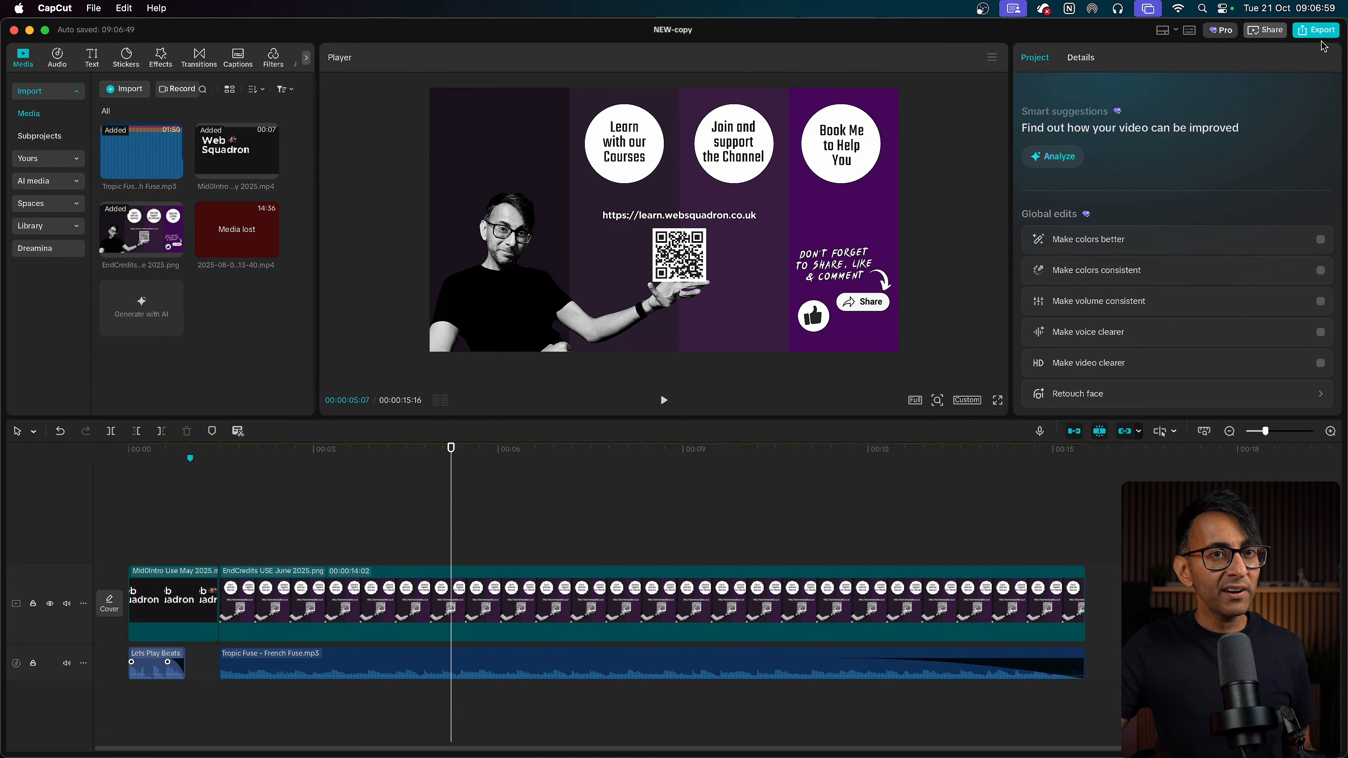
drag(1343, 45, 1222, 33)
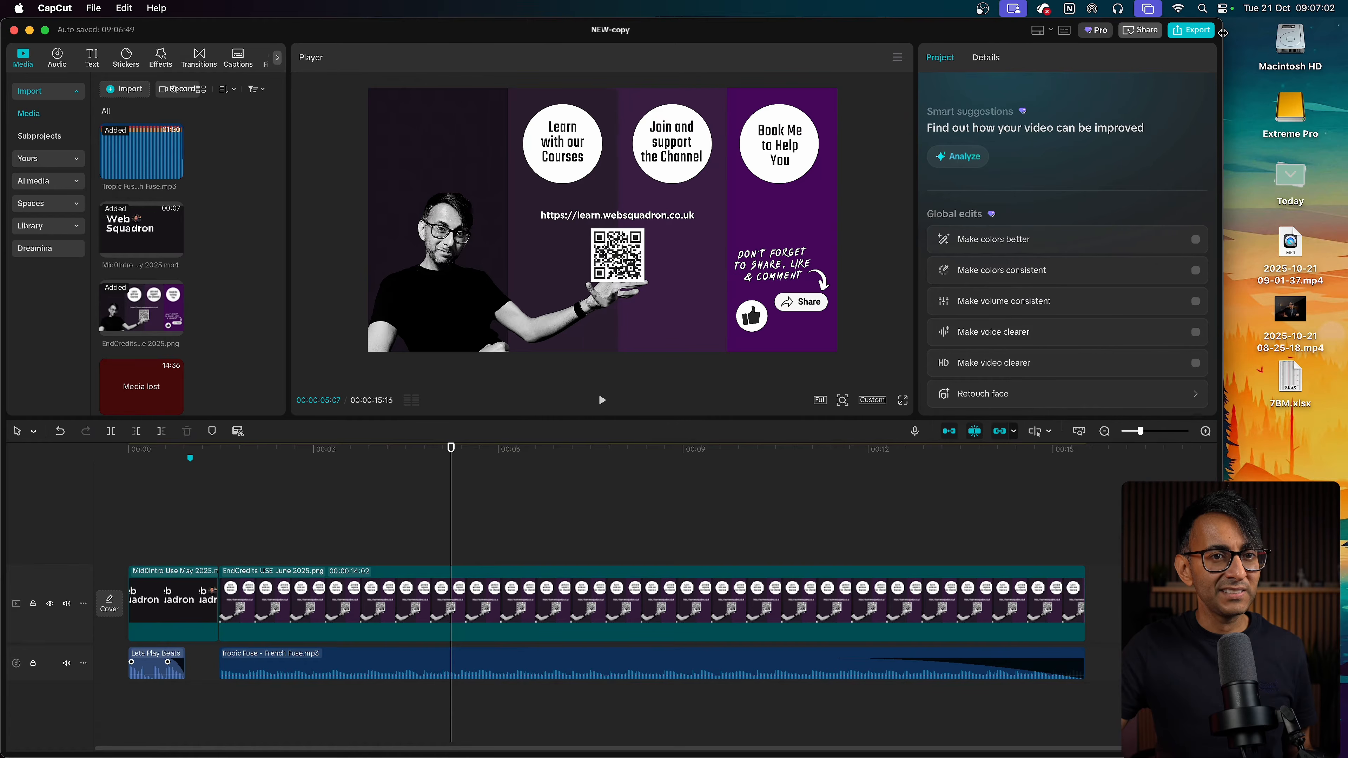
click(1296, 351)
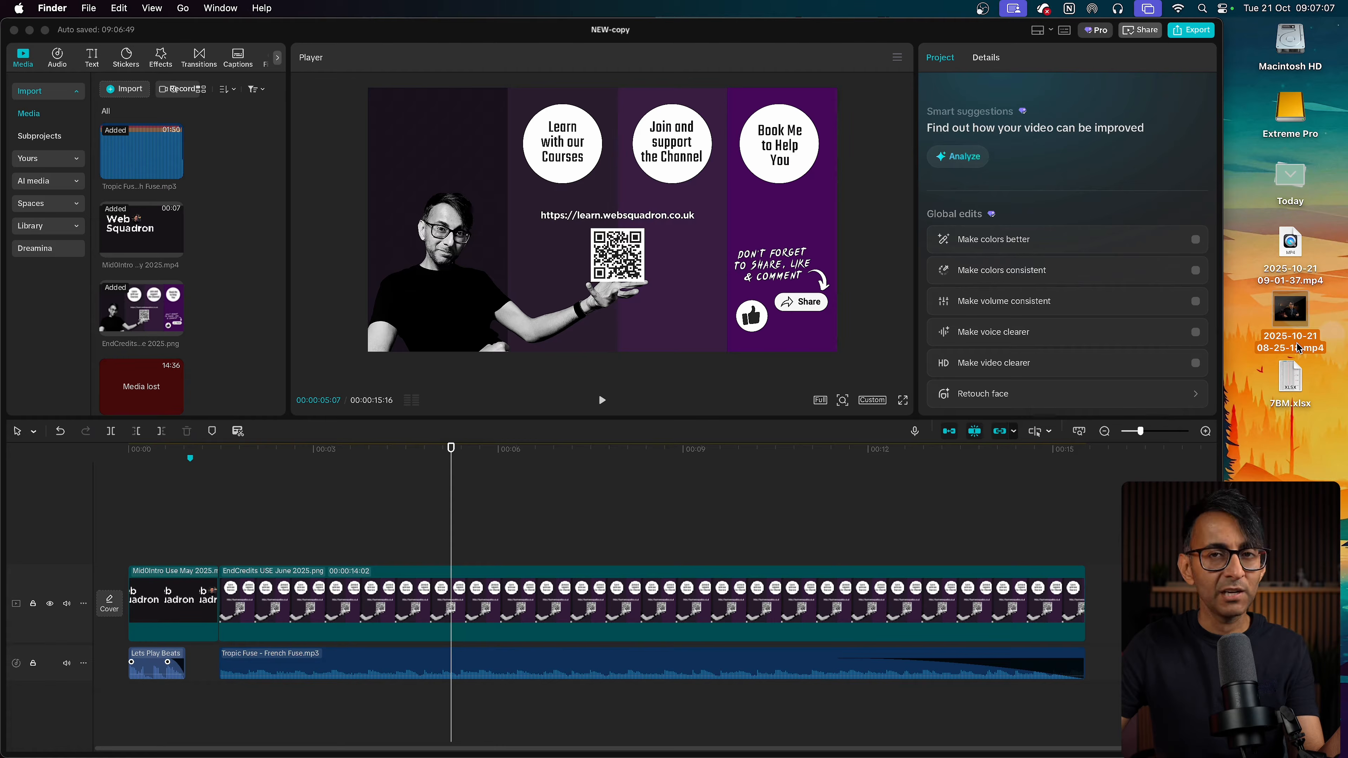
drag(1298, 348, 476, 538)
click(308, 540)
drag(1279, 336, 343, 583)
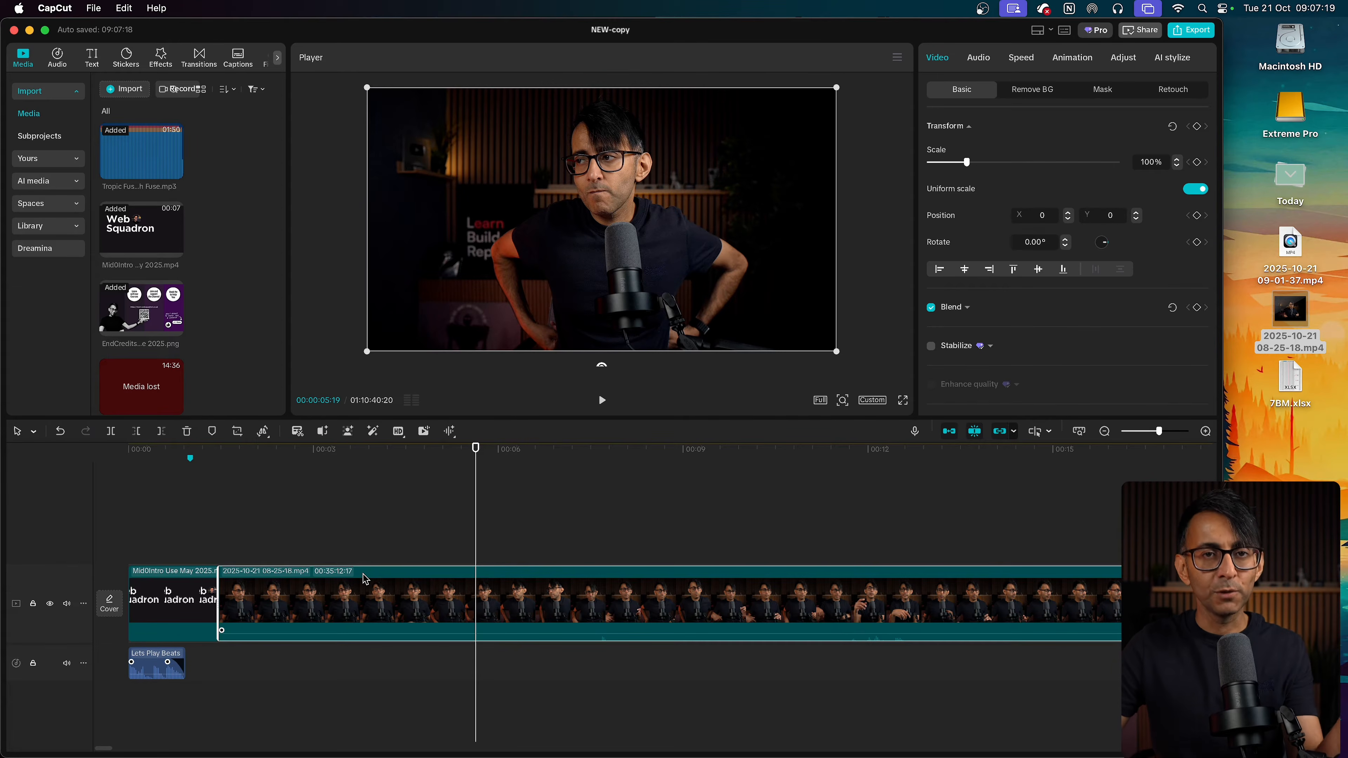
- Delete the extra copy of the camera recording from the main track and restore the editor window to full width
click(510, 519)
drag(403, 518, 437, 607)
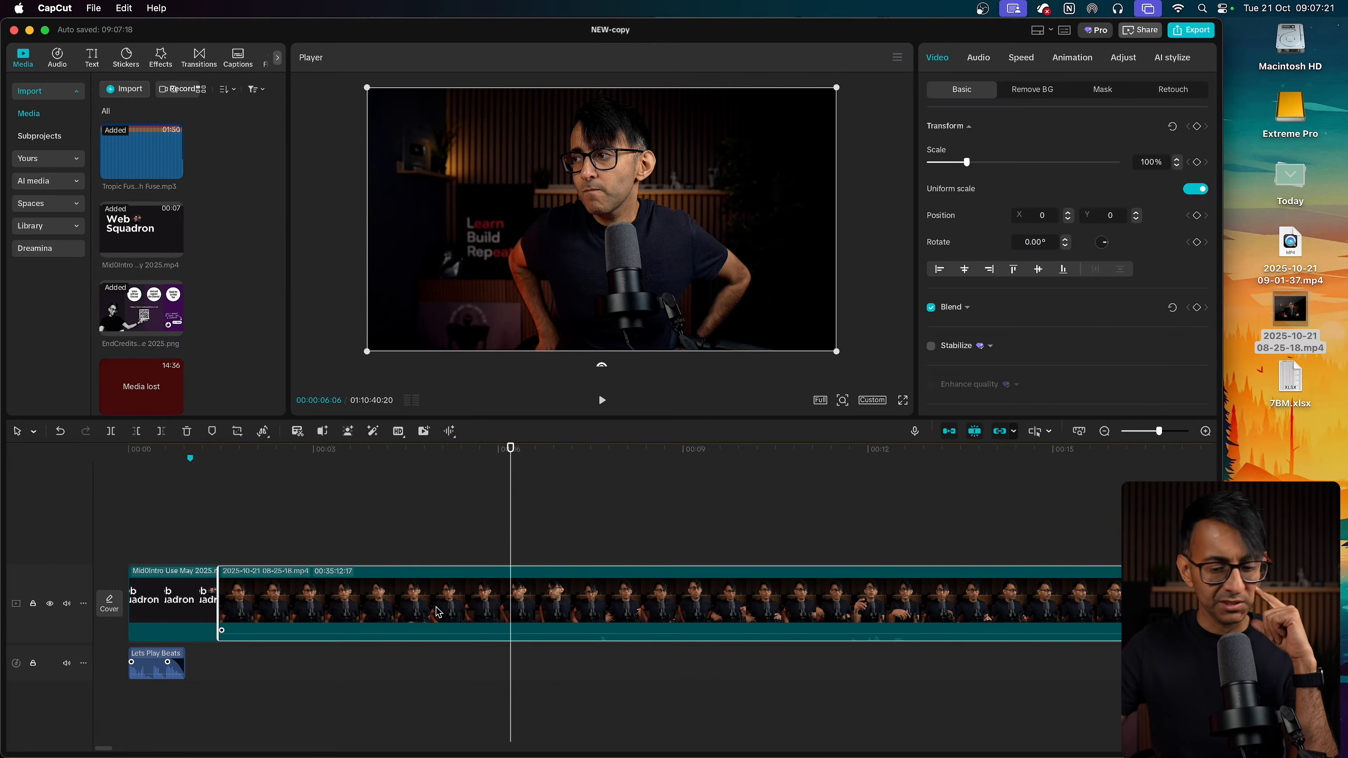
key(Delete)
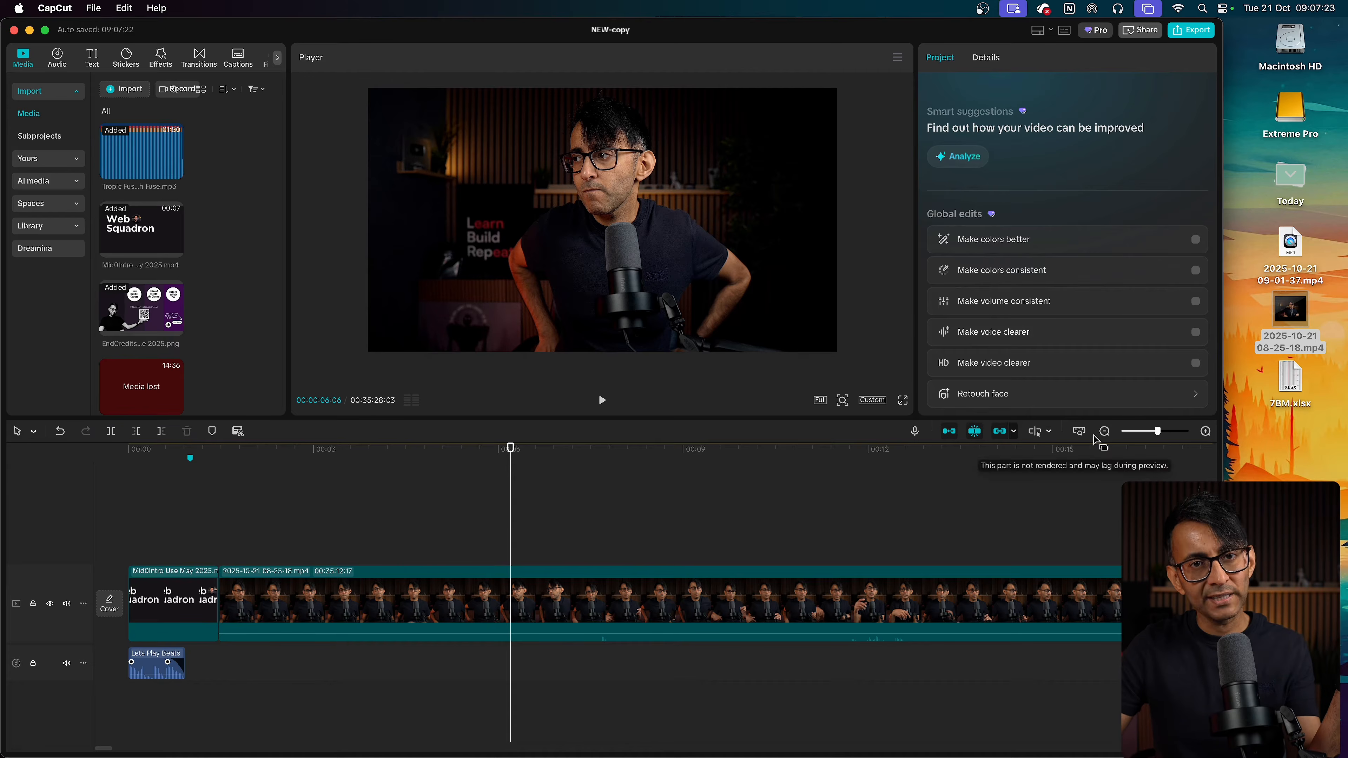
drag(1223, 138, 1343, 139)
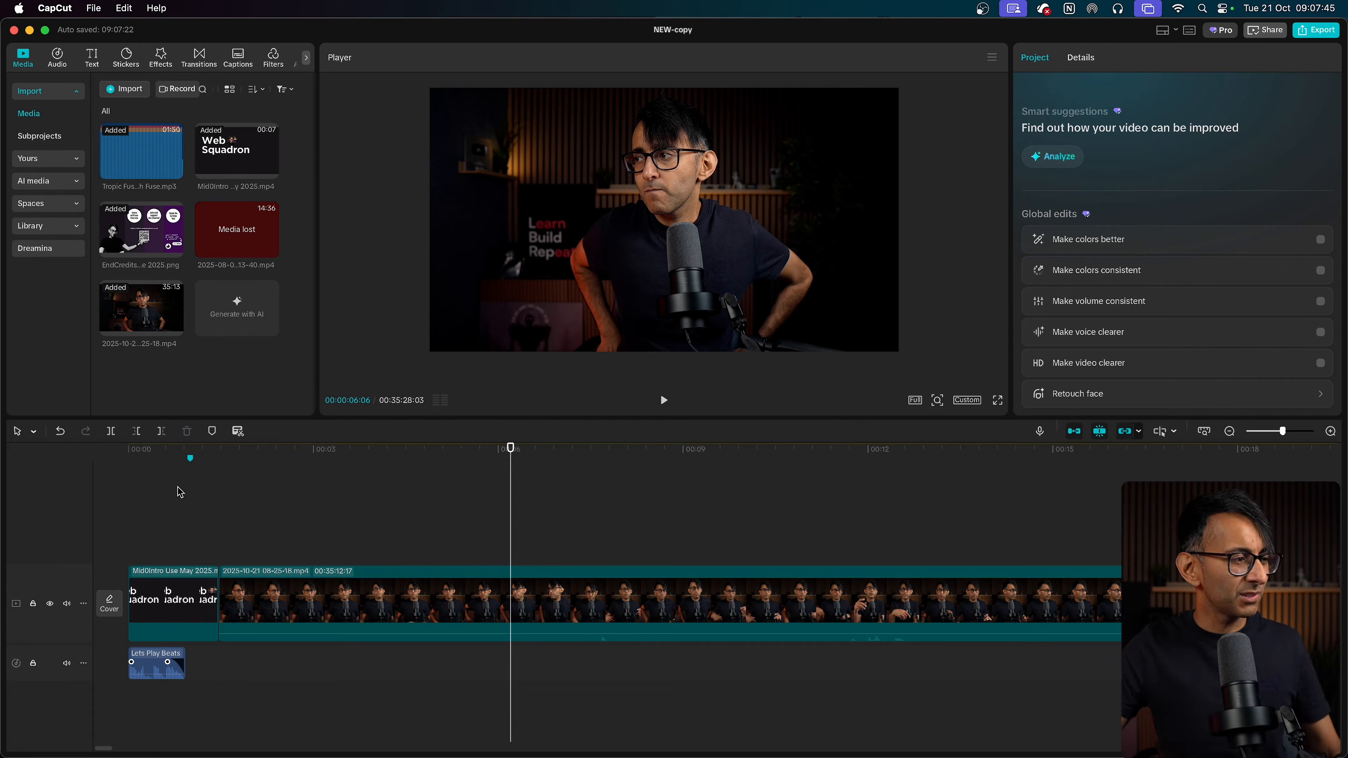
- Examine the recording across the whole timeline and play the transition from its end into the end credits
drag(429, 523, 836, 563)
click(696, 600)
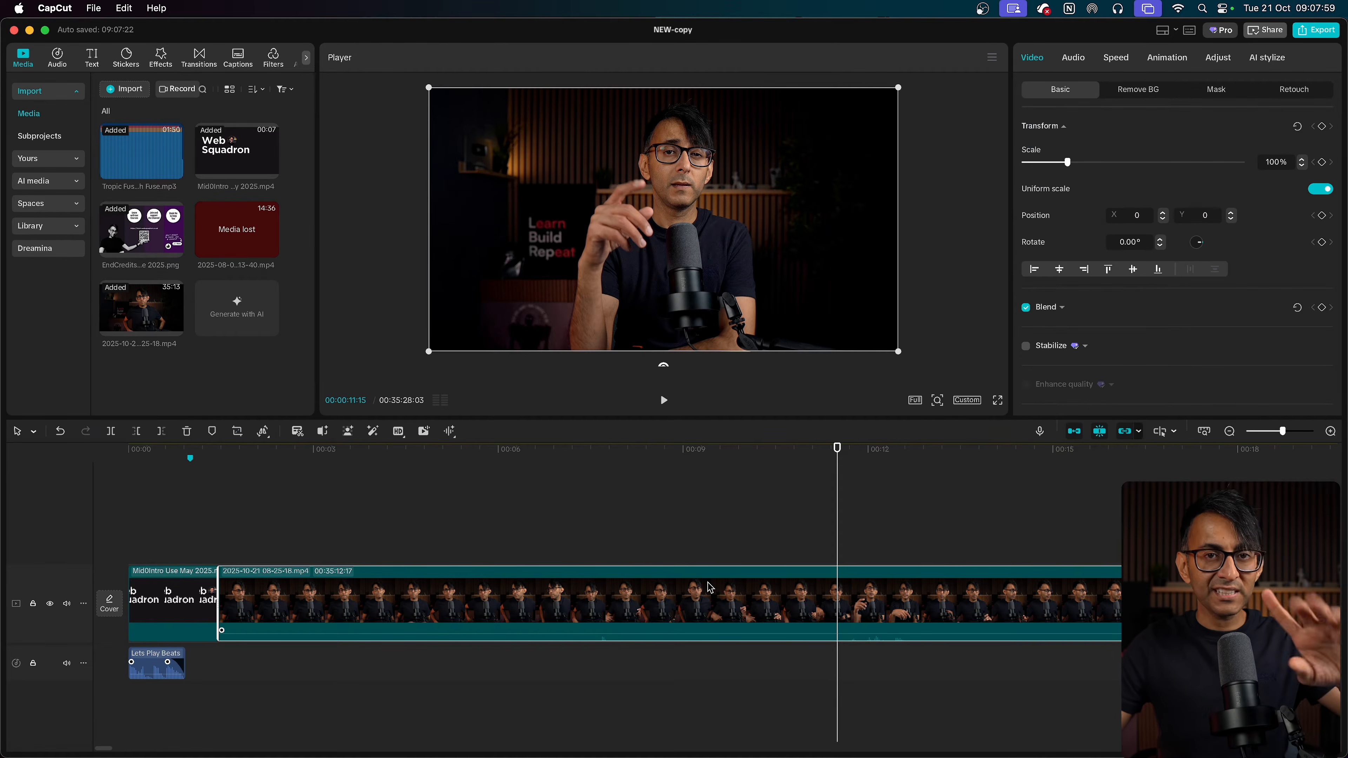
click(1229, 431)
click(1229, 431)
click(1229, 431)
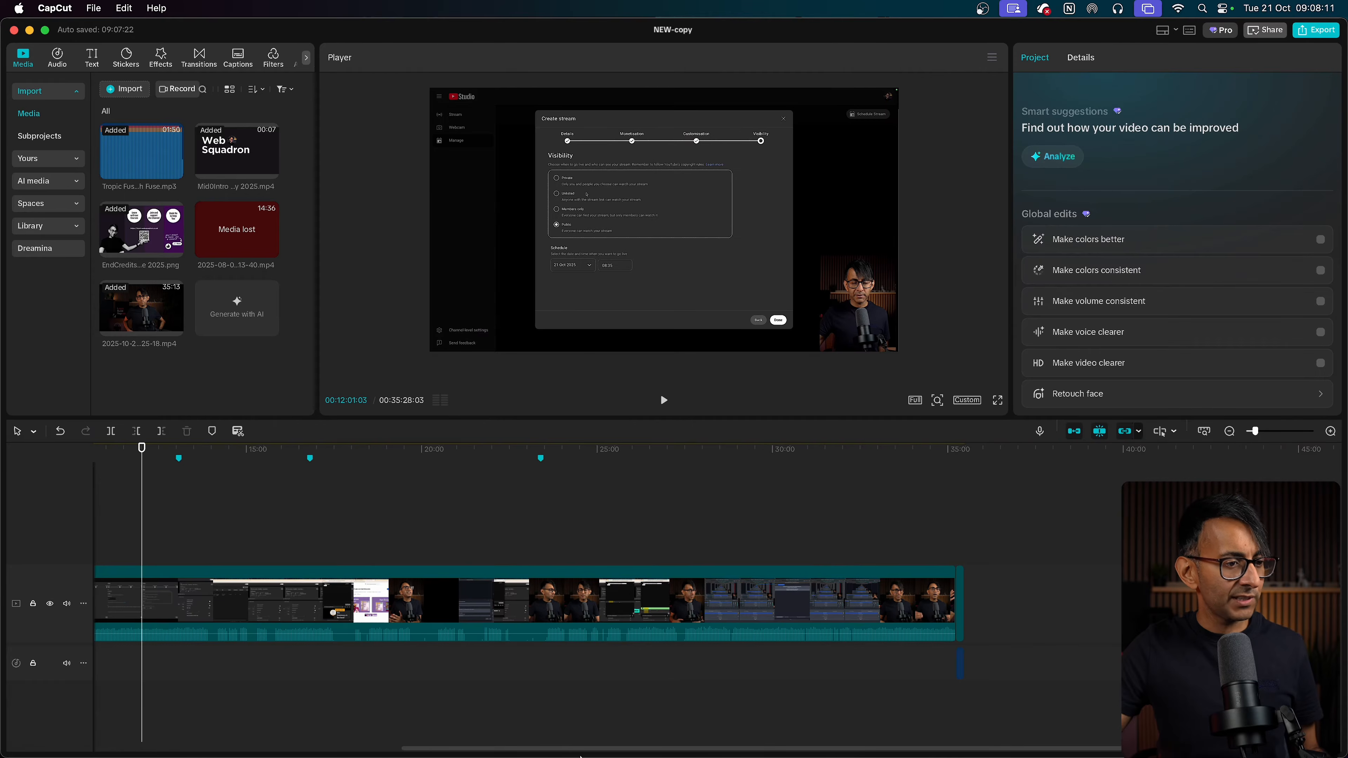
click(955, 540)
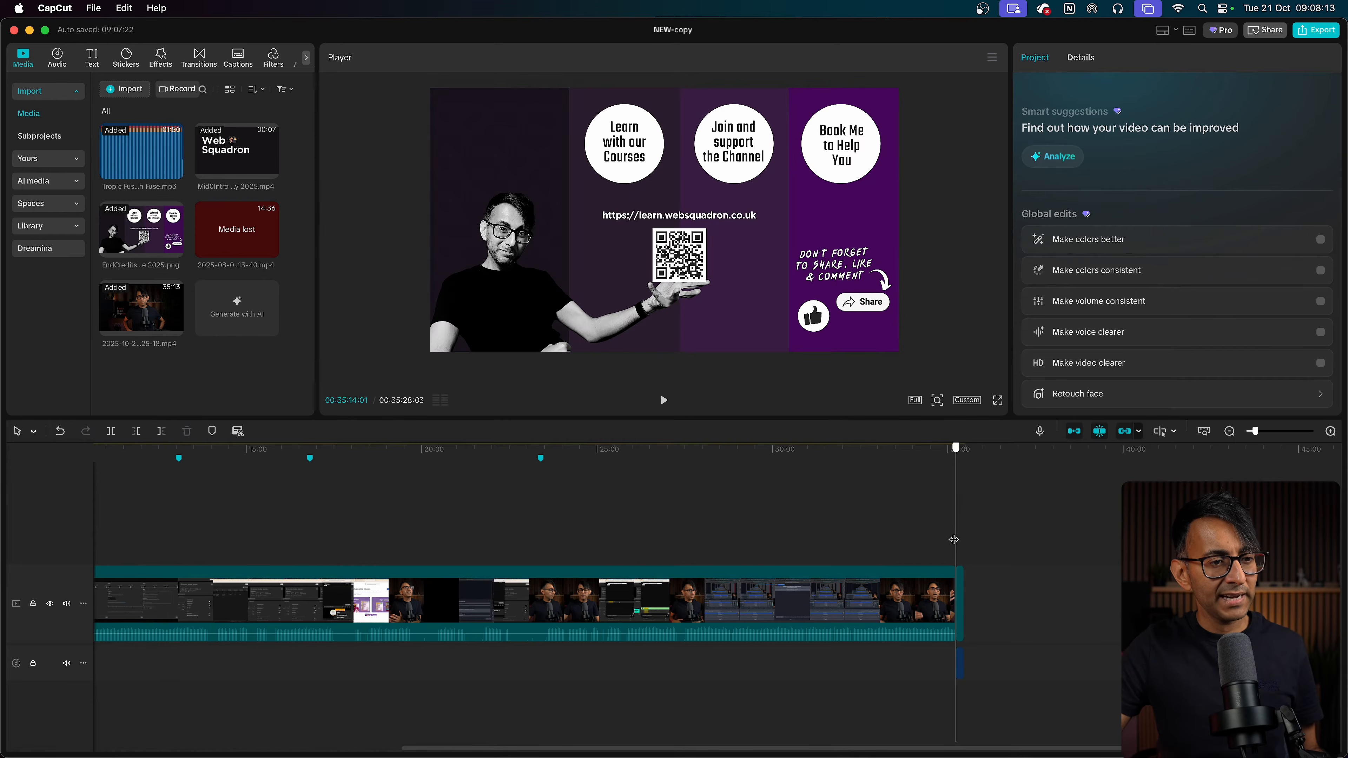
key(space)
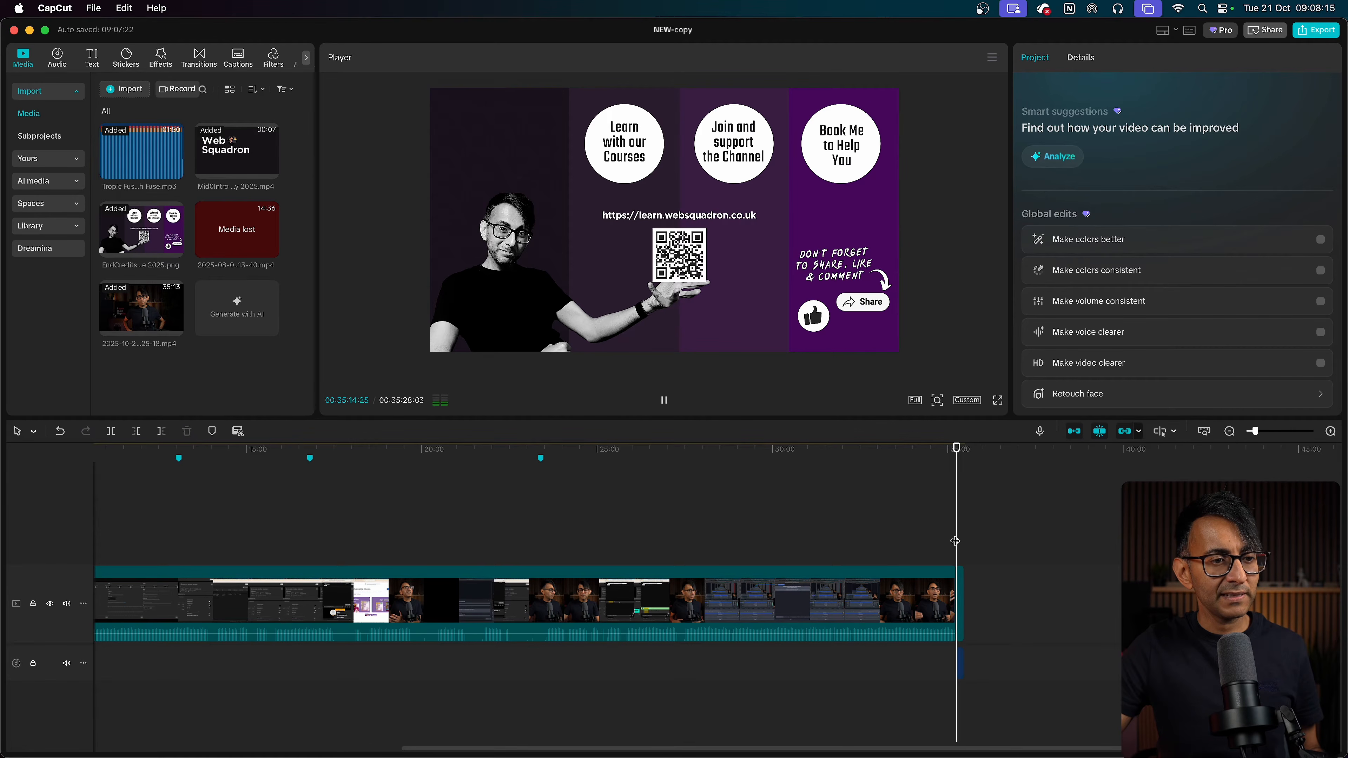
click(1330, 431)
click(1330, 431)
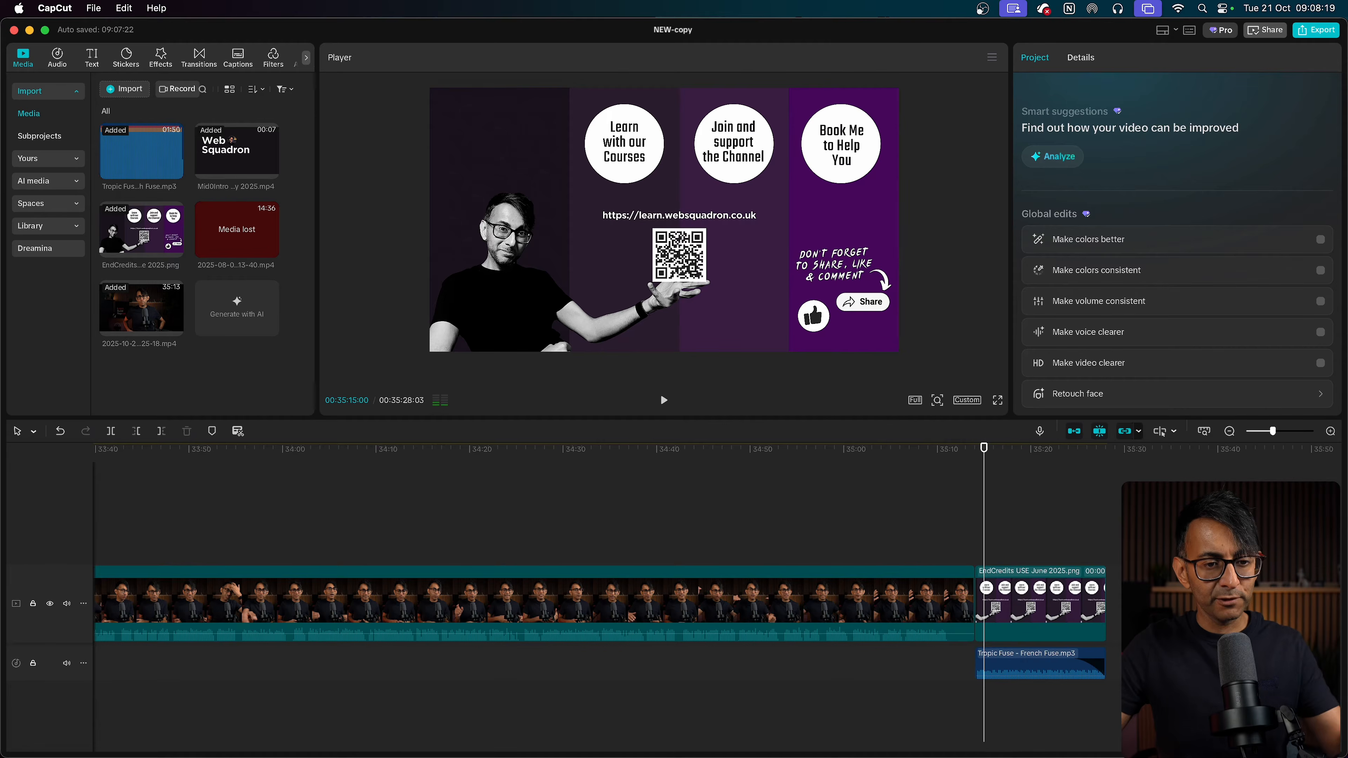
- Generate auto captions for the recording with English as the spoken language and no bilingual captions
scroll(524, 622, left, 20)
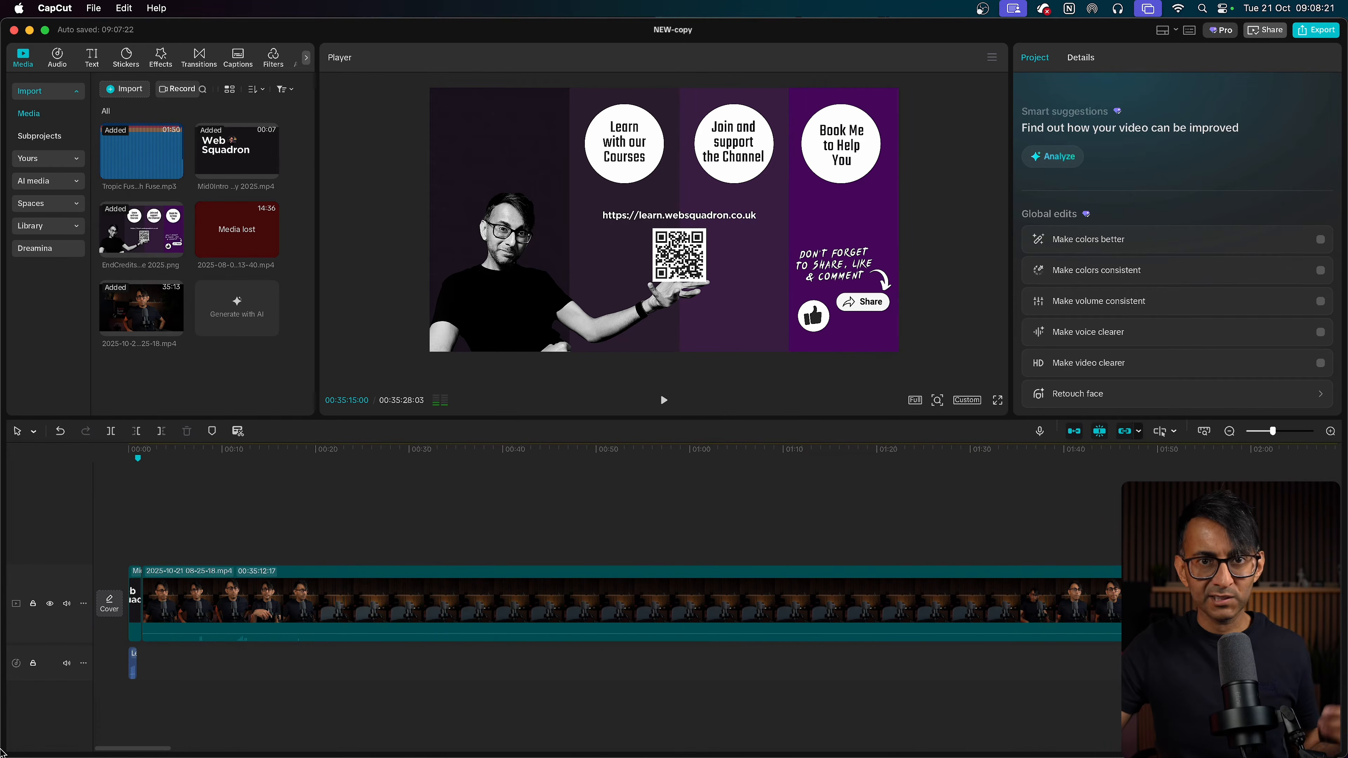
click(370, 582)
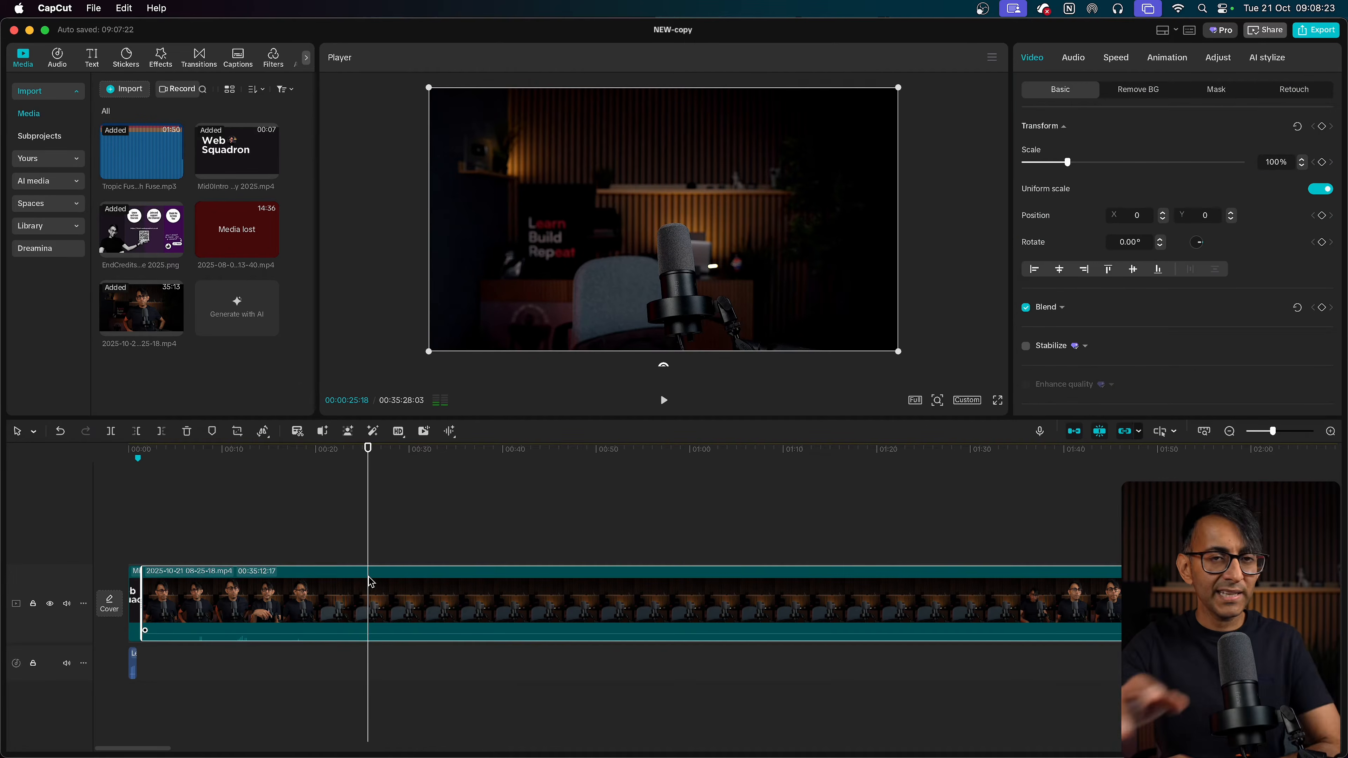
click(394, 554)
click(240, 549)
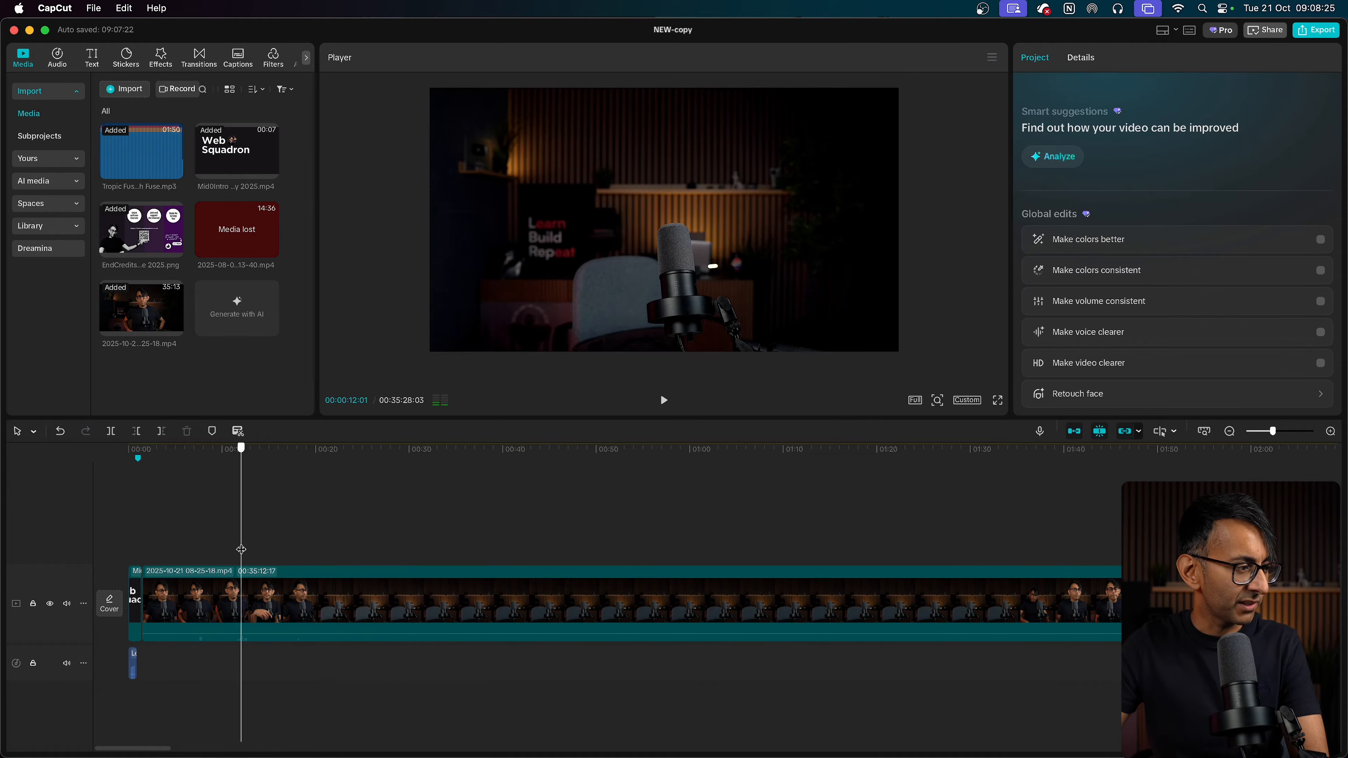
click(391, 605)
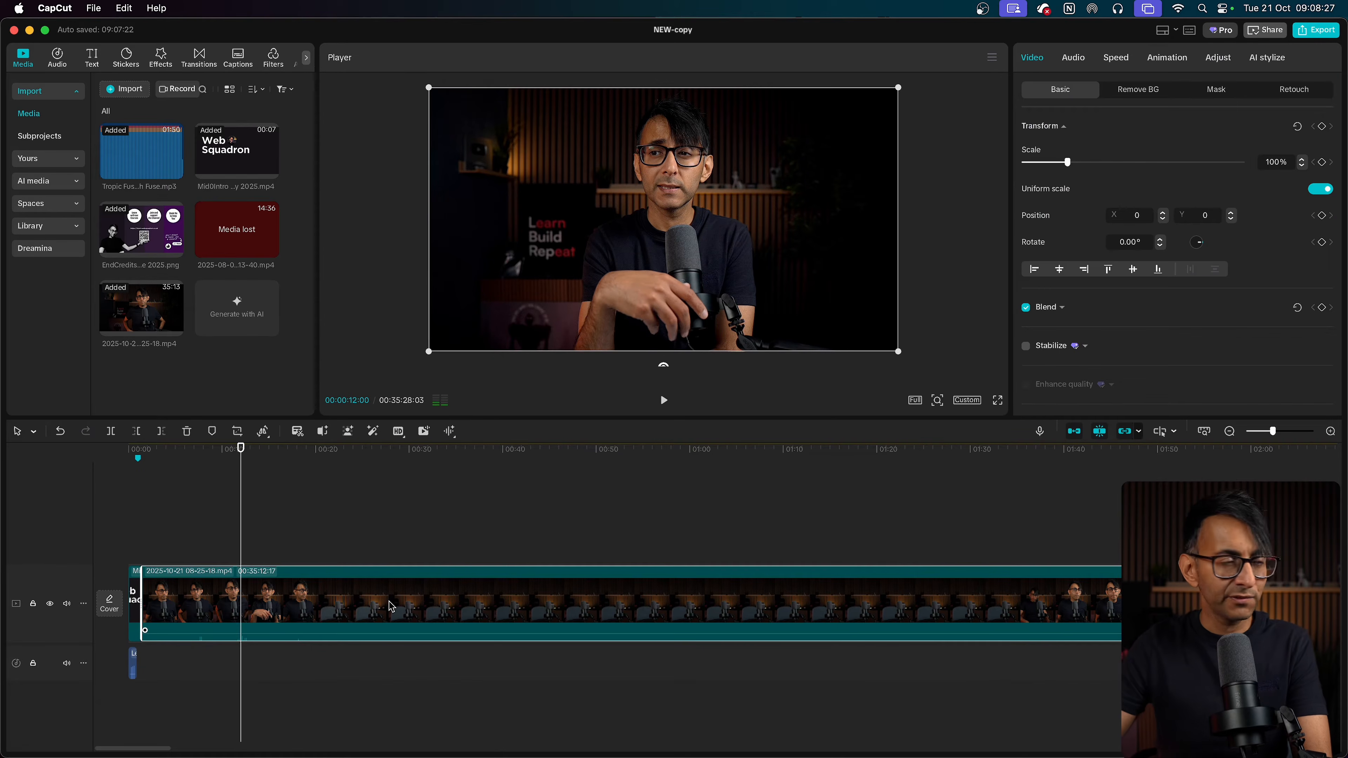
click(93, 58)
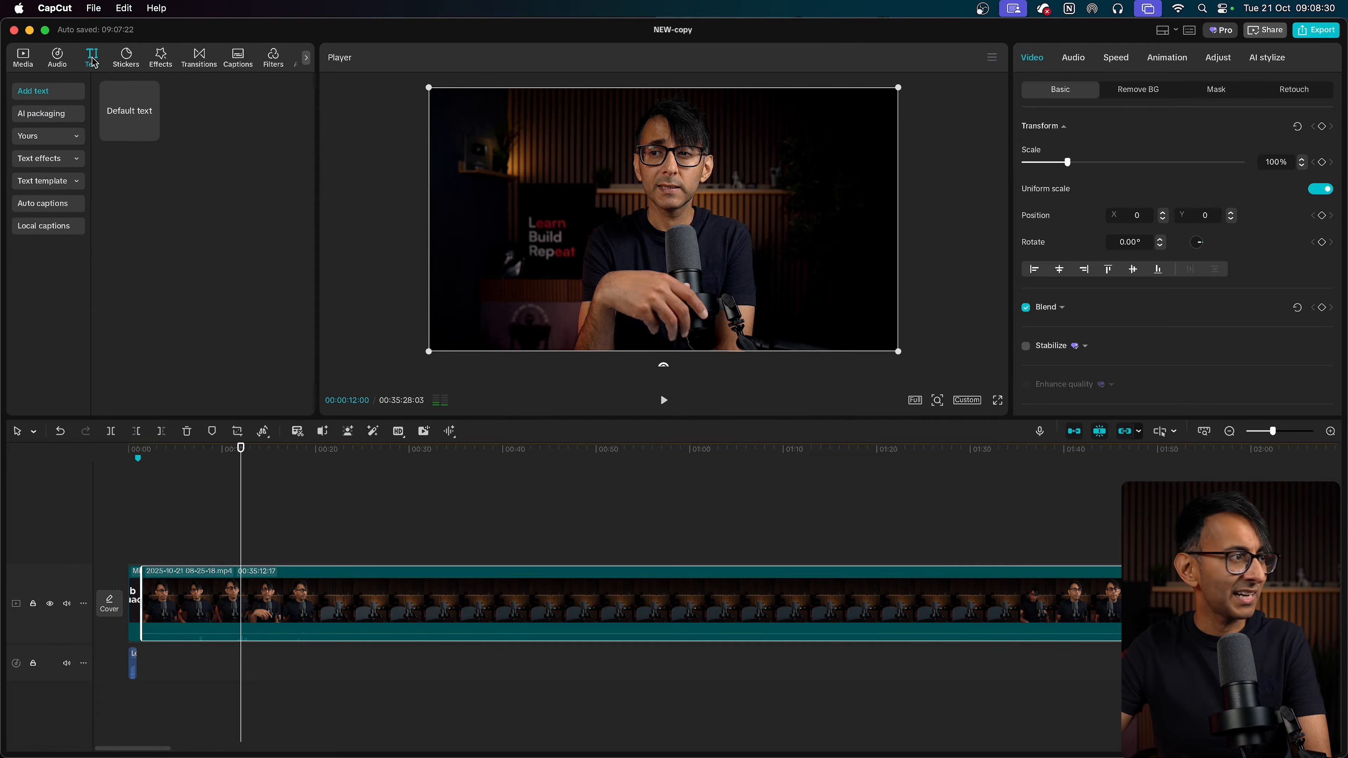
click(50, 204)
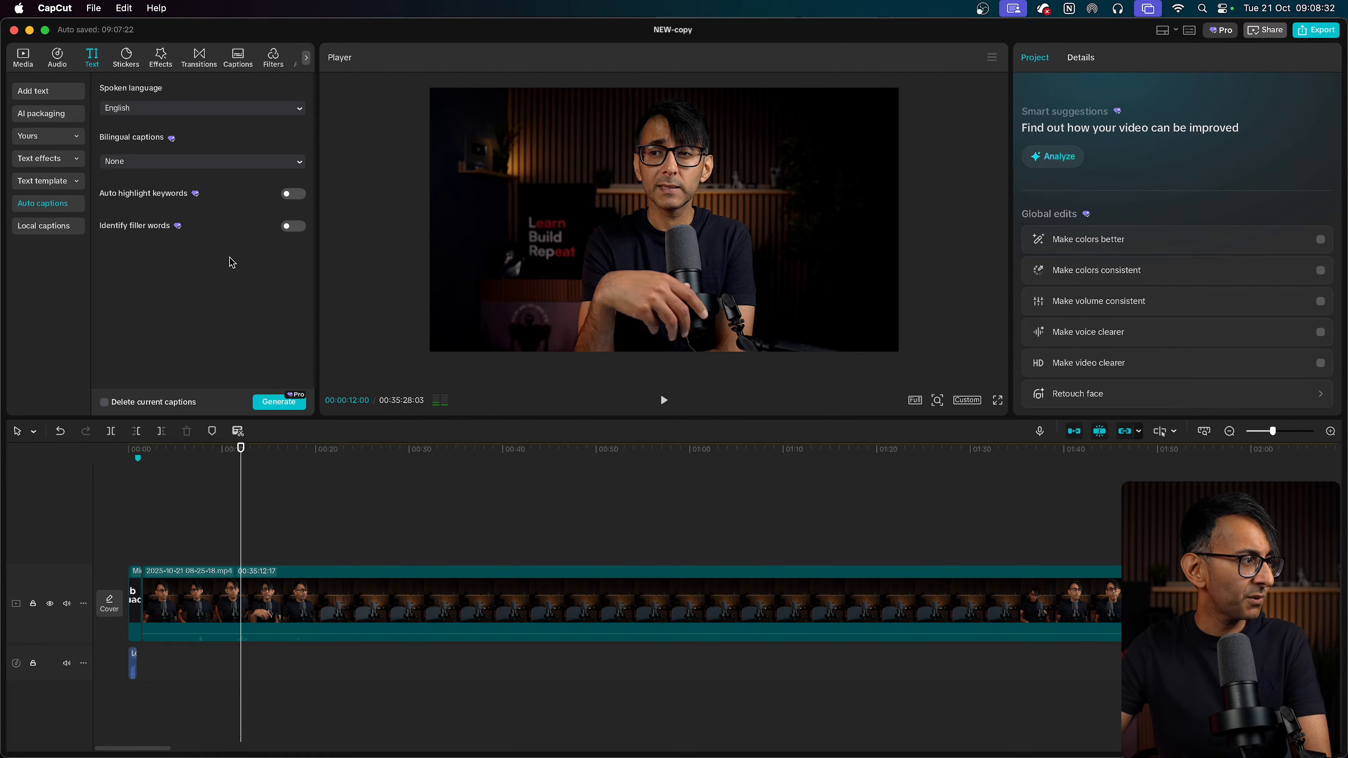
click(280, 402)
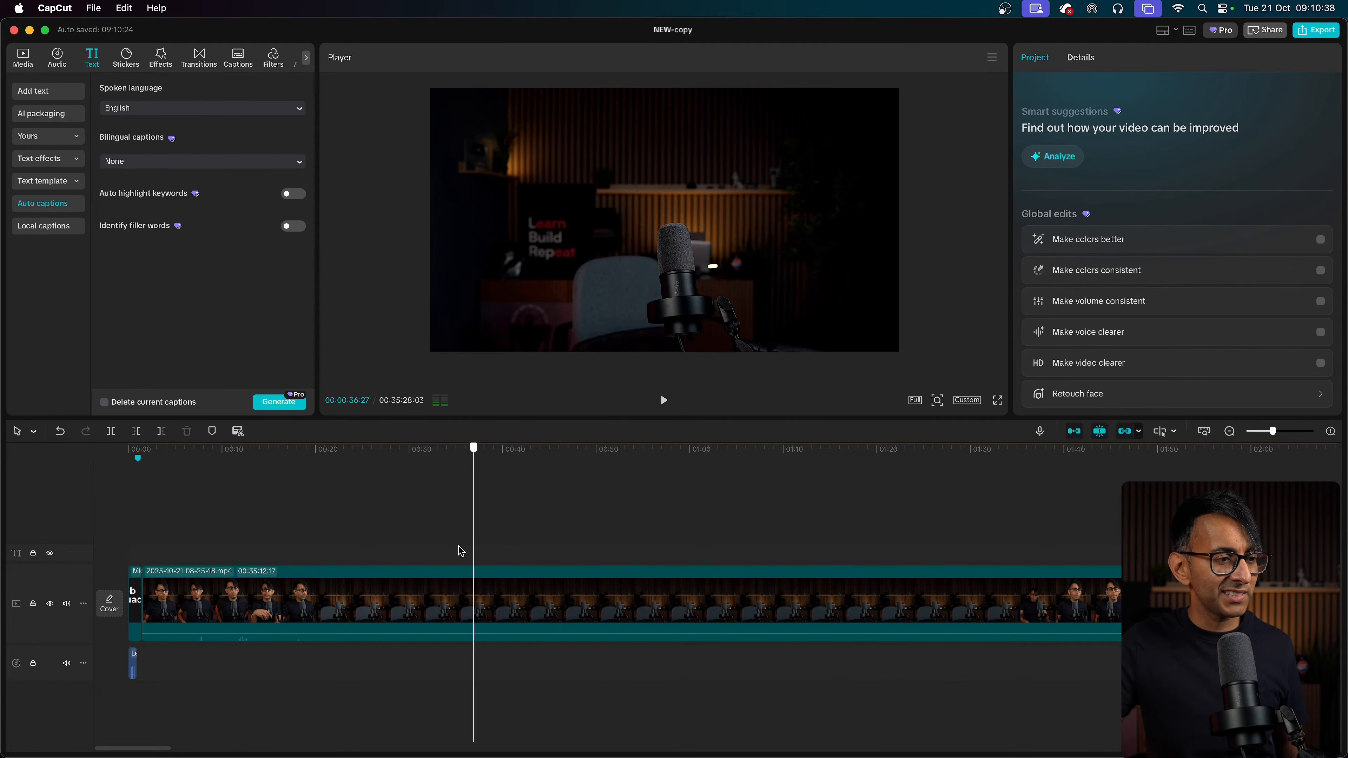
- Examine the generated captions along the timeline, checking their text against the preview at several points
click(325, 552)
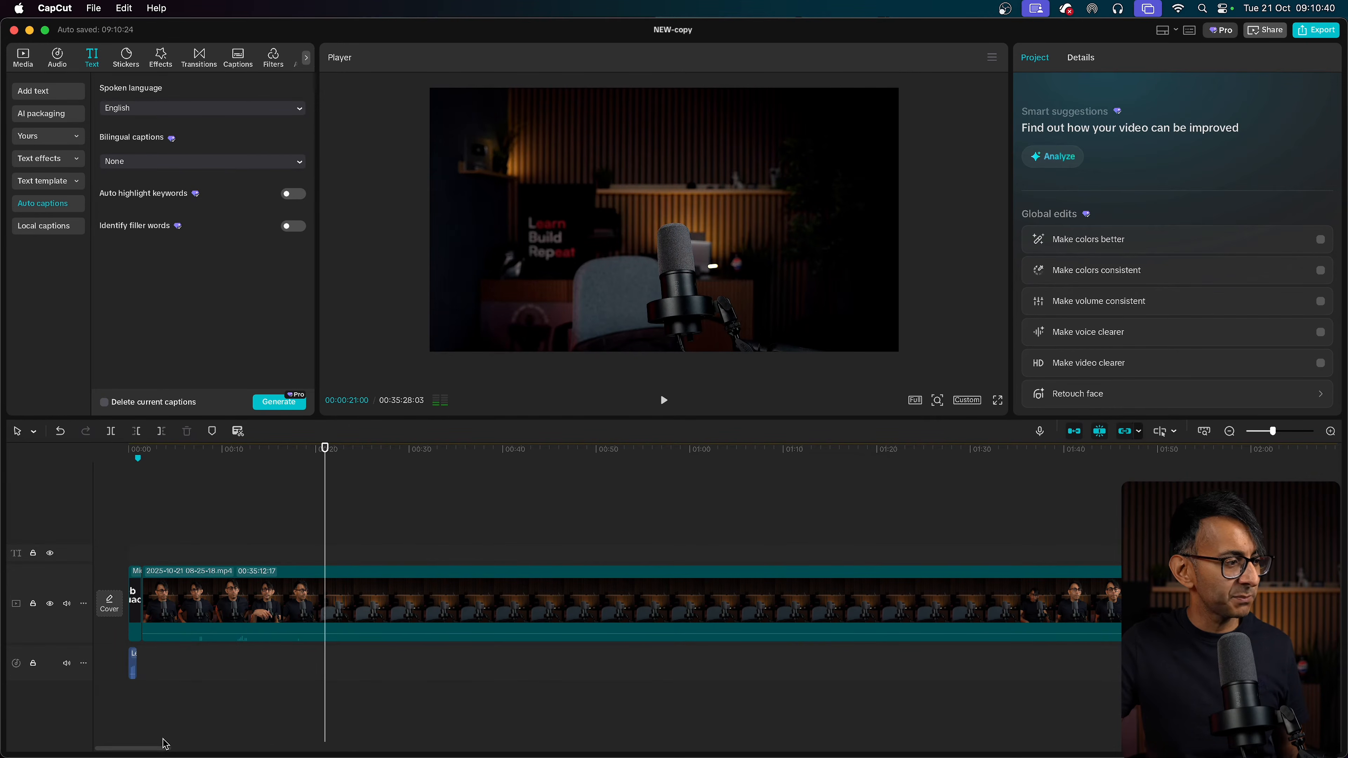
drag(163, 752, 211, 751)
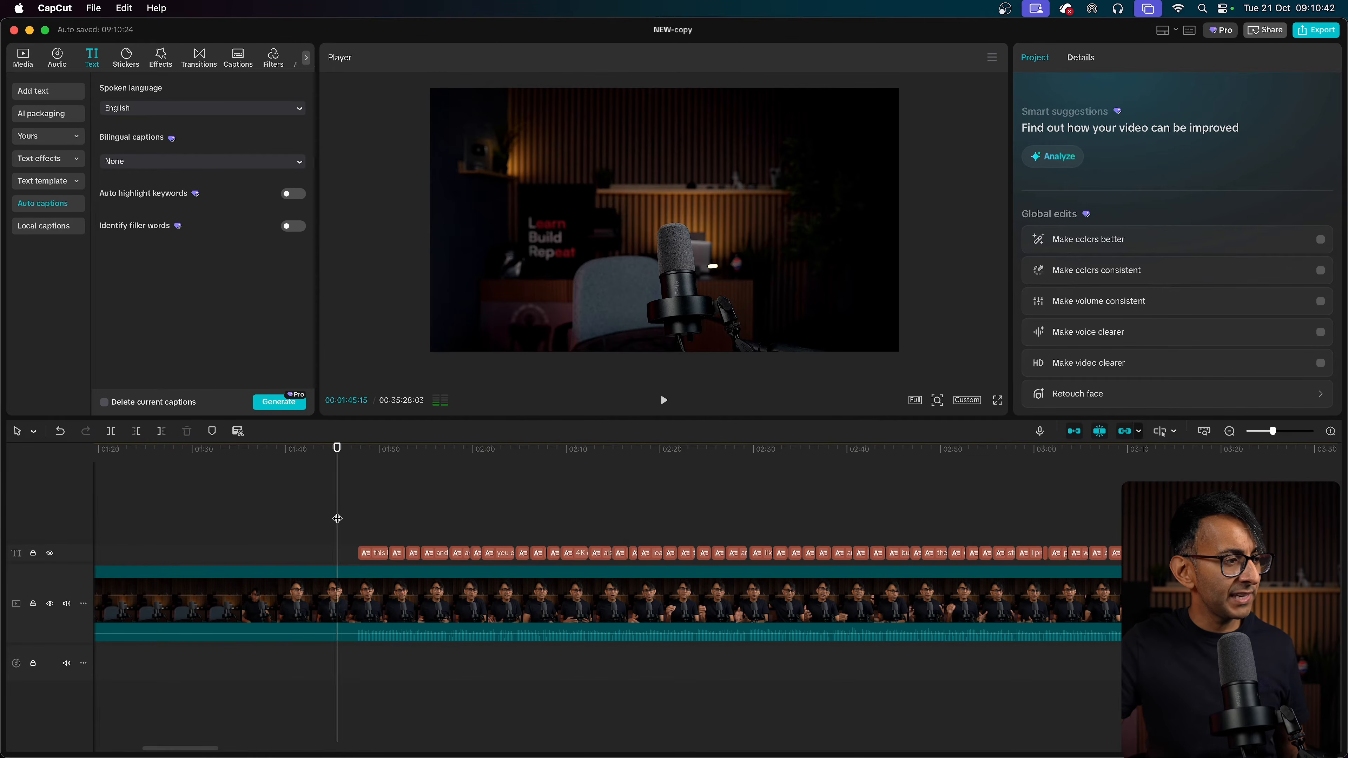
click(406, 517)
drag(417, 513, 801, 538)
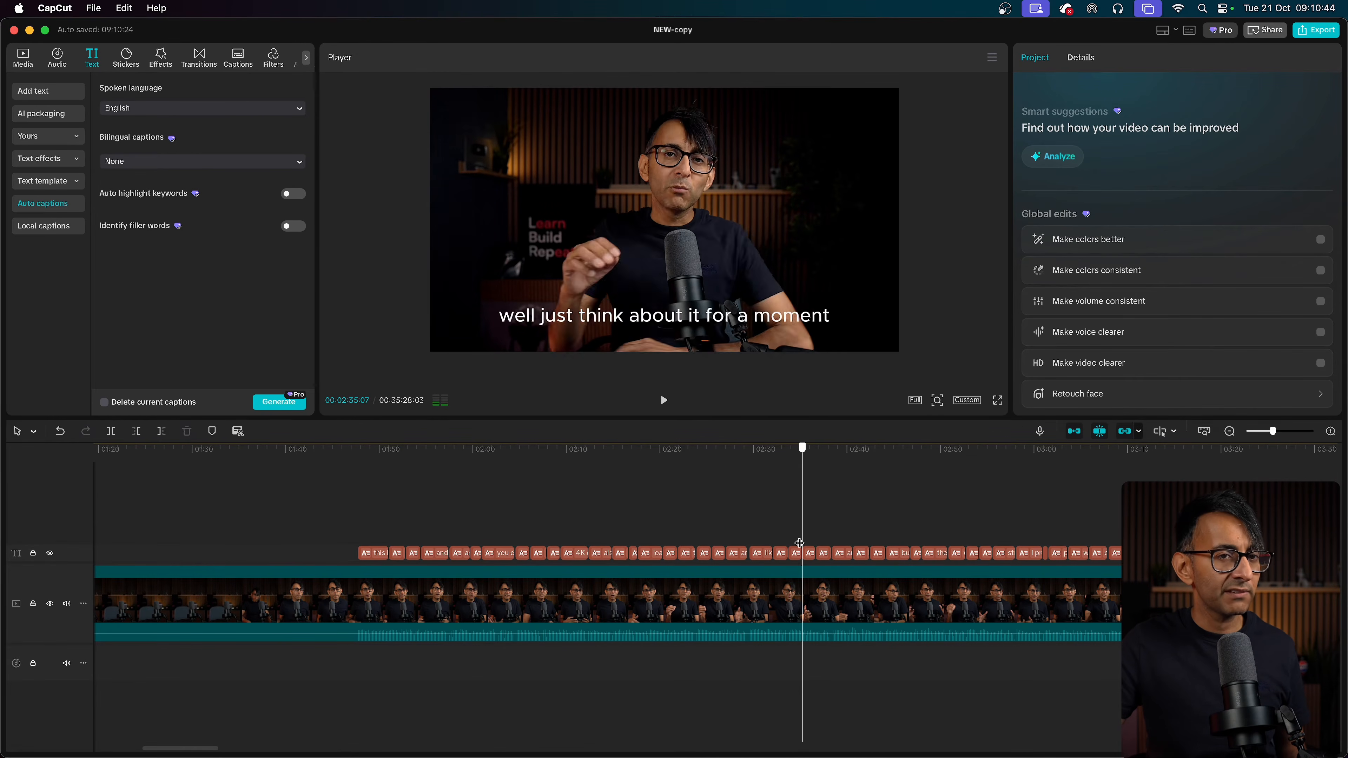
click(1329, 431)
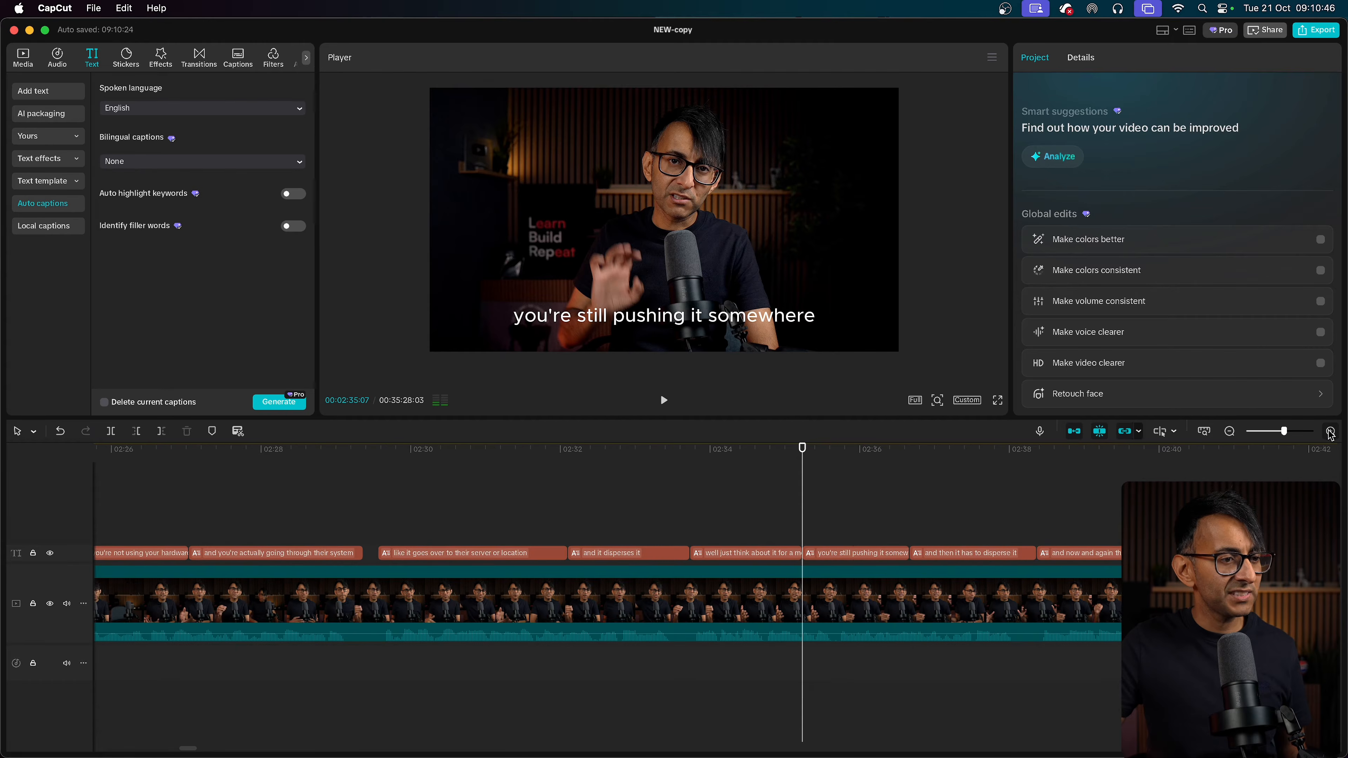
drag(767, 503, 518, 508)
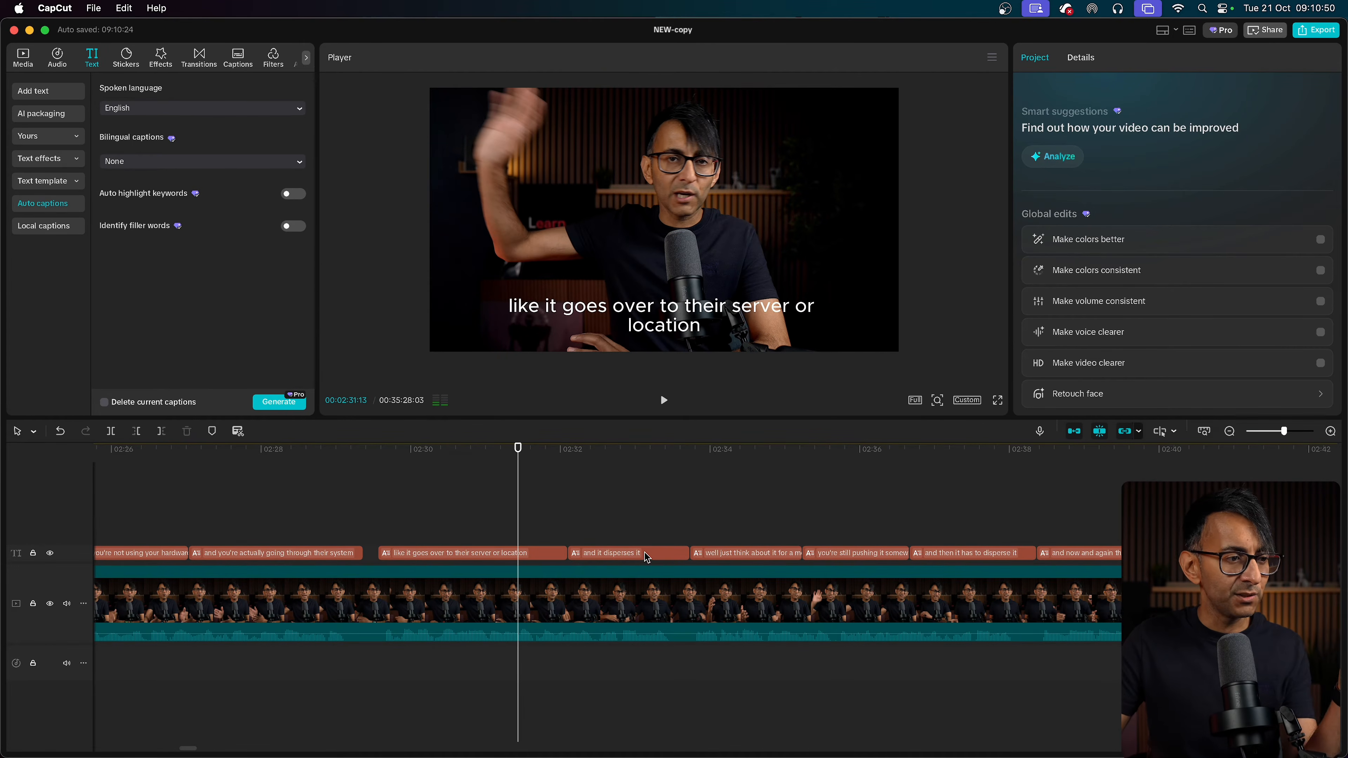
click(642, 554)
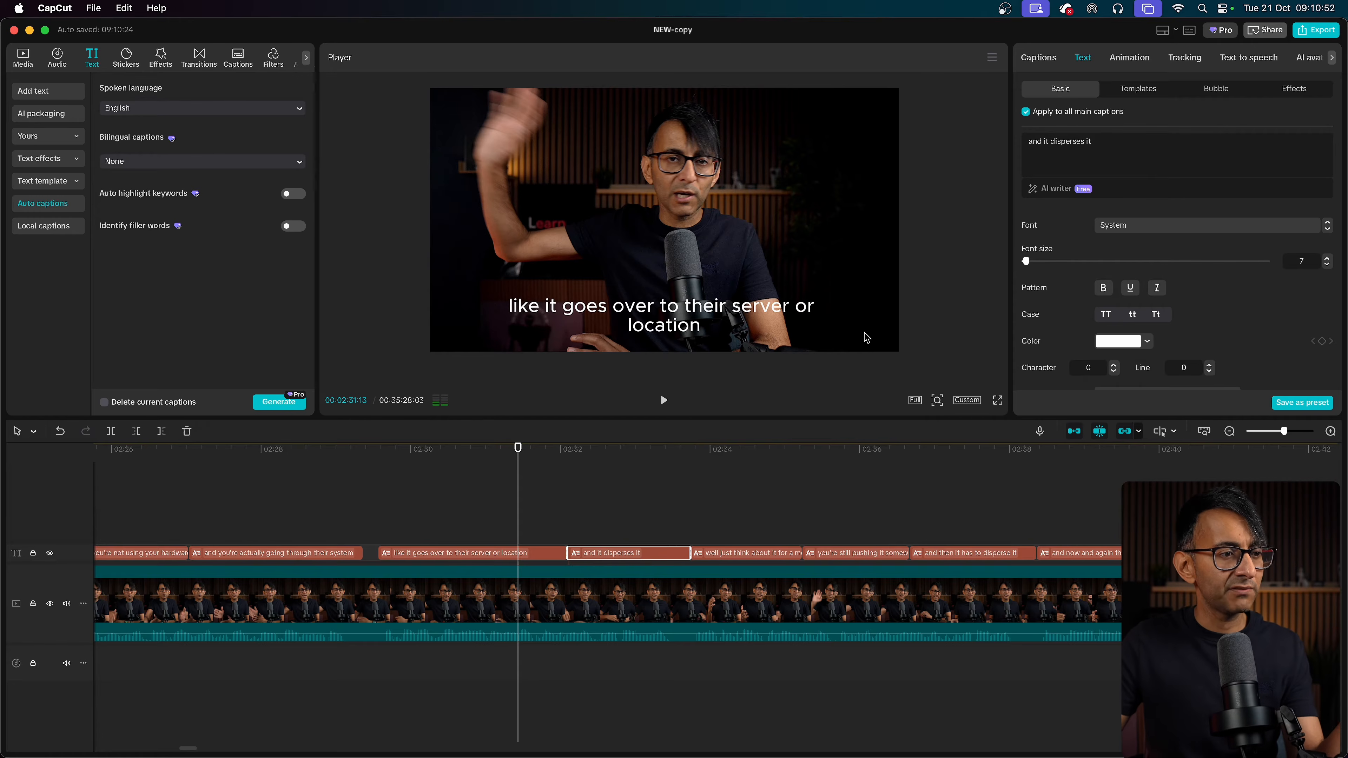
drag(748, 511, 869, 517)
click(660, 553)
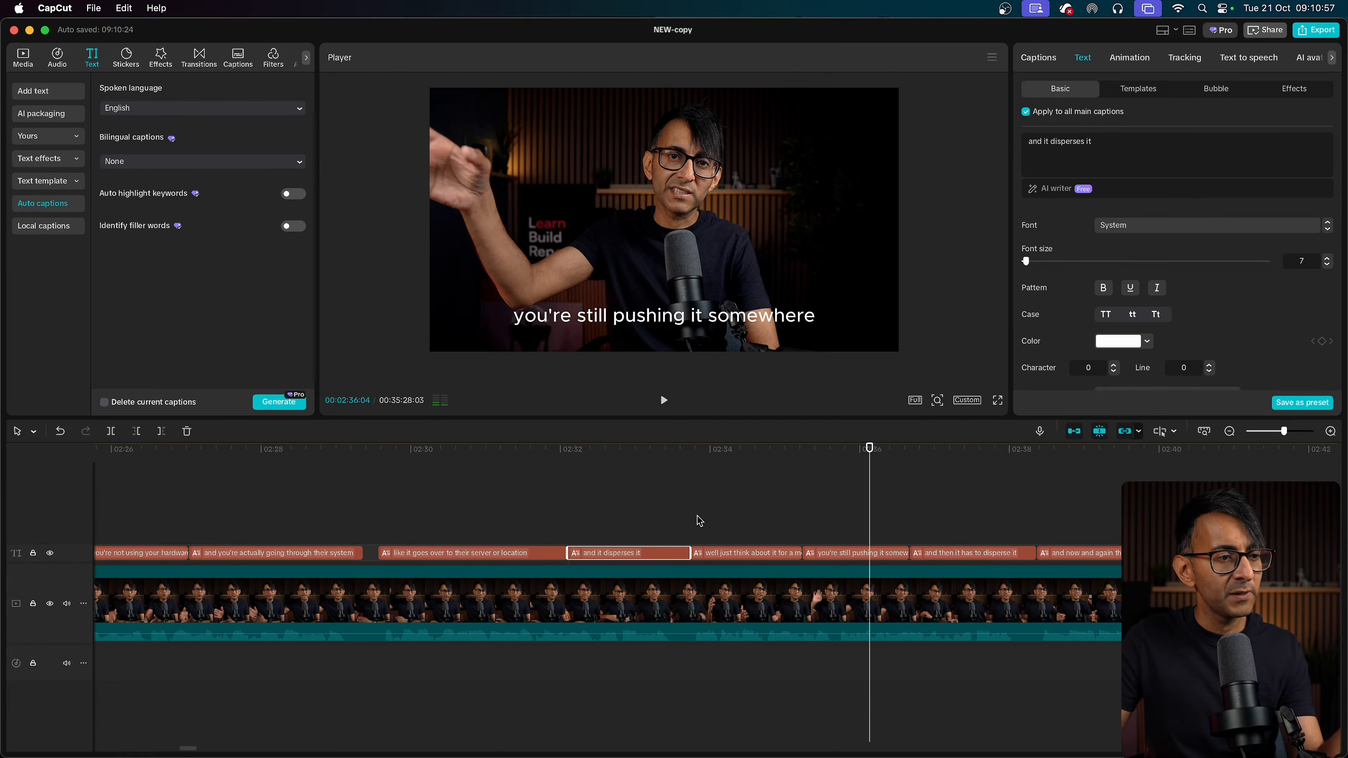
- Read through the caption list and jump to the standalone "2K quality" caption in the timeline
click(1039, 58)
scroll(1114, 223, down, 5)
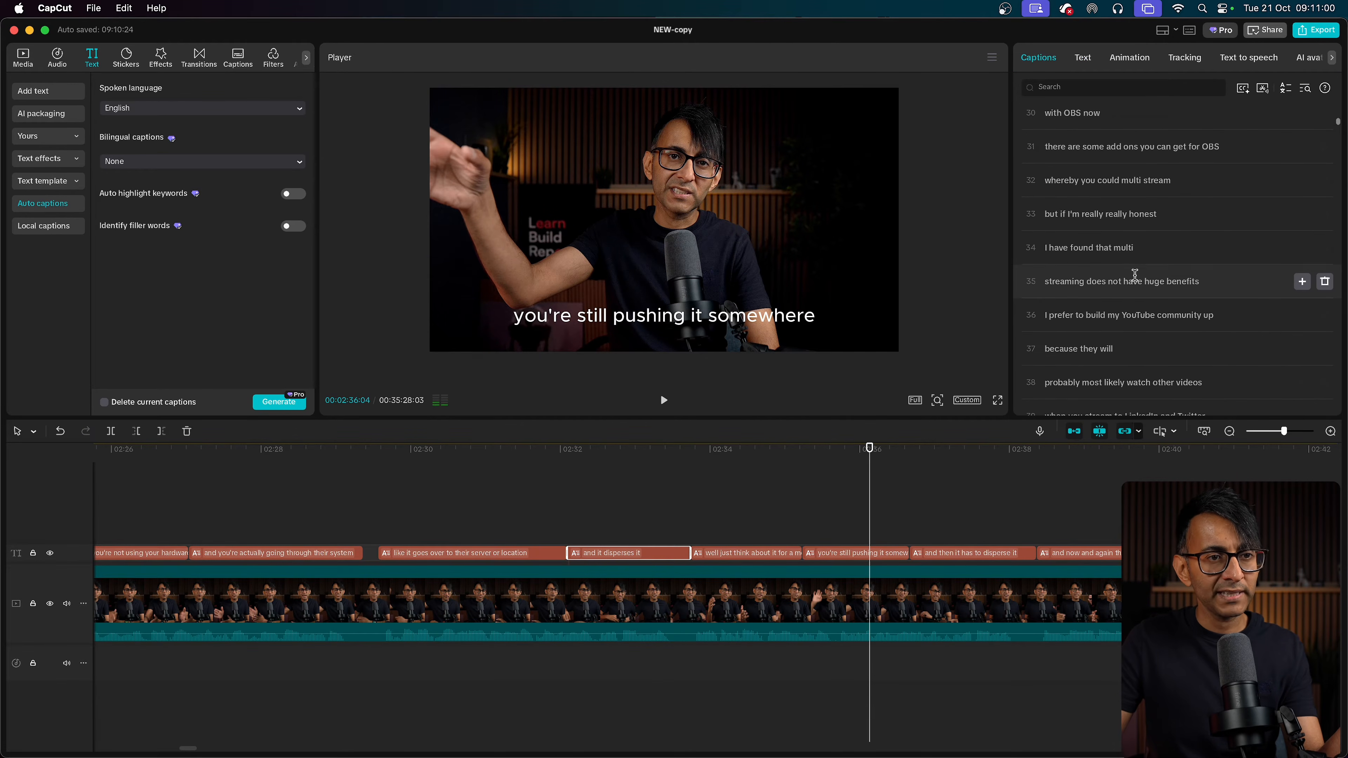
scroll(1134, 274, down, 8)
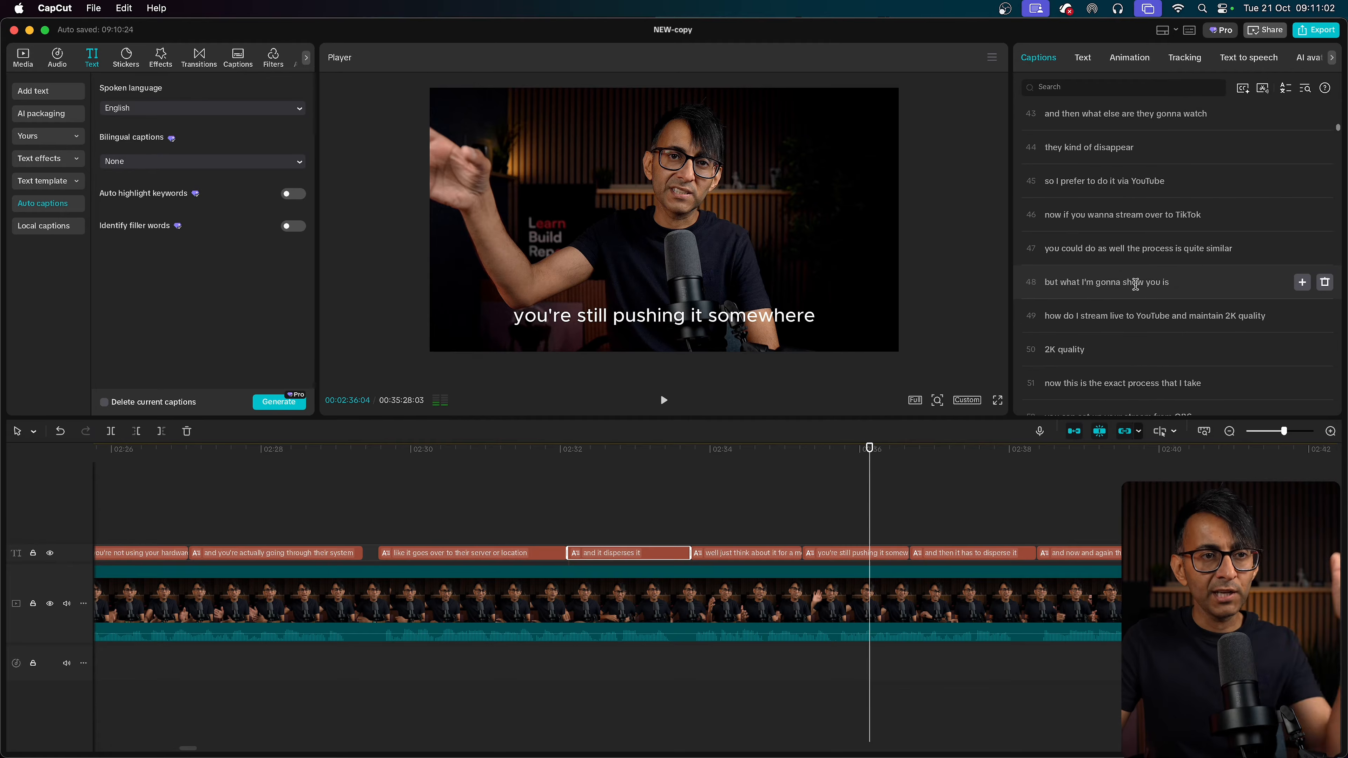
scroll(1135, 284, down, 3)
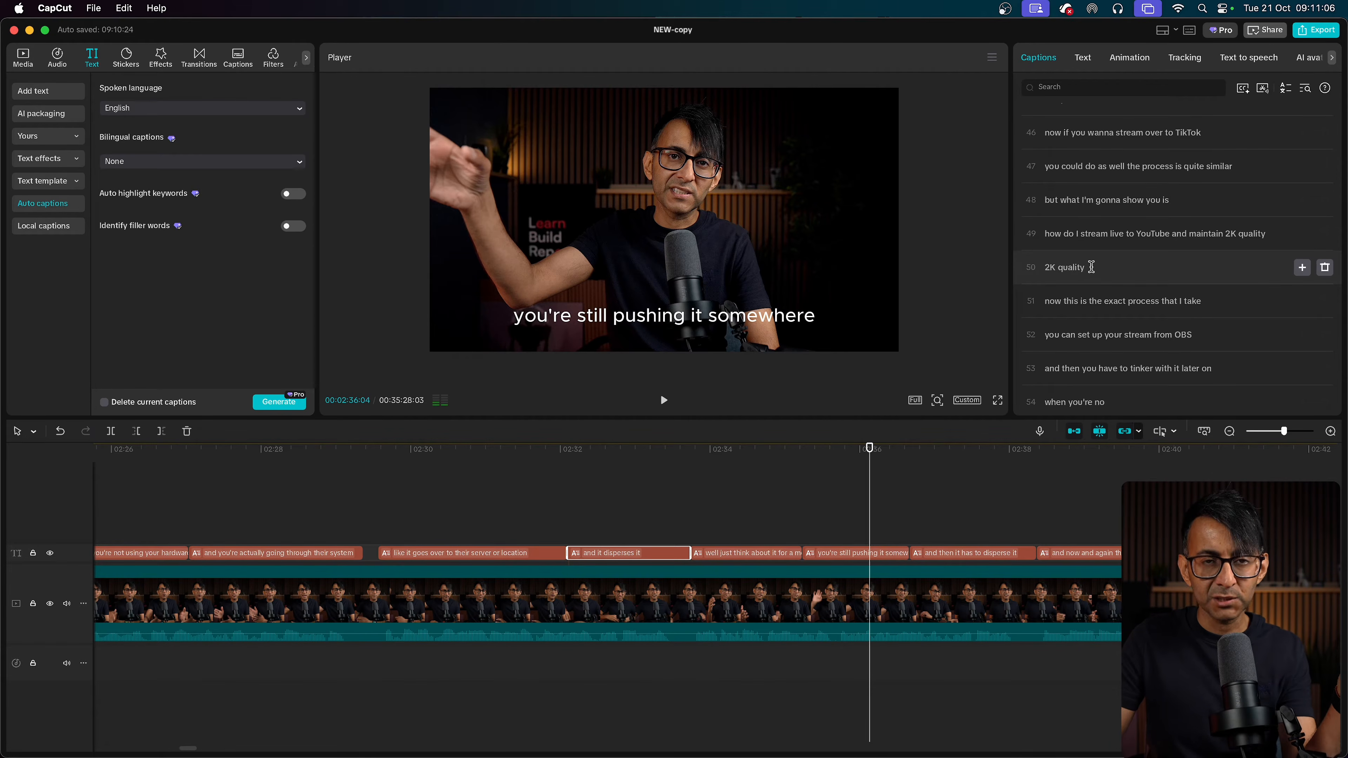
click(1084, 268)
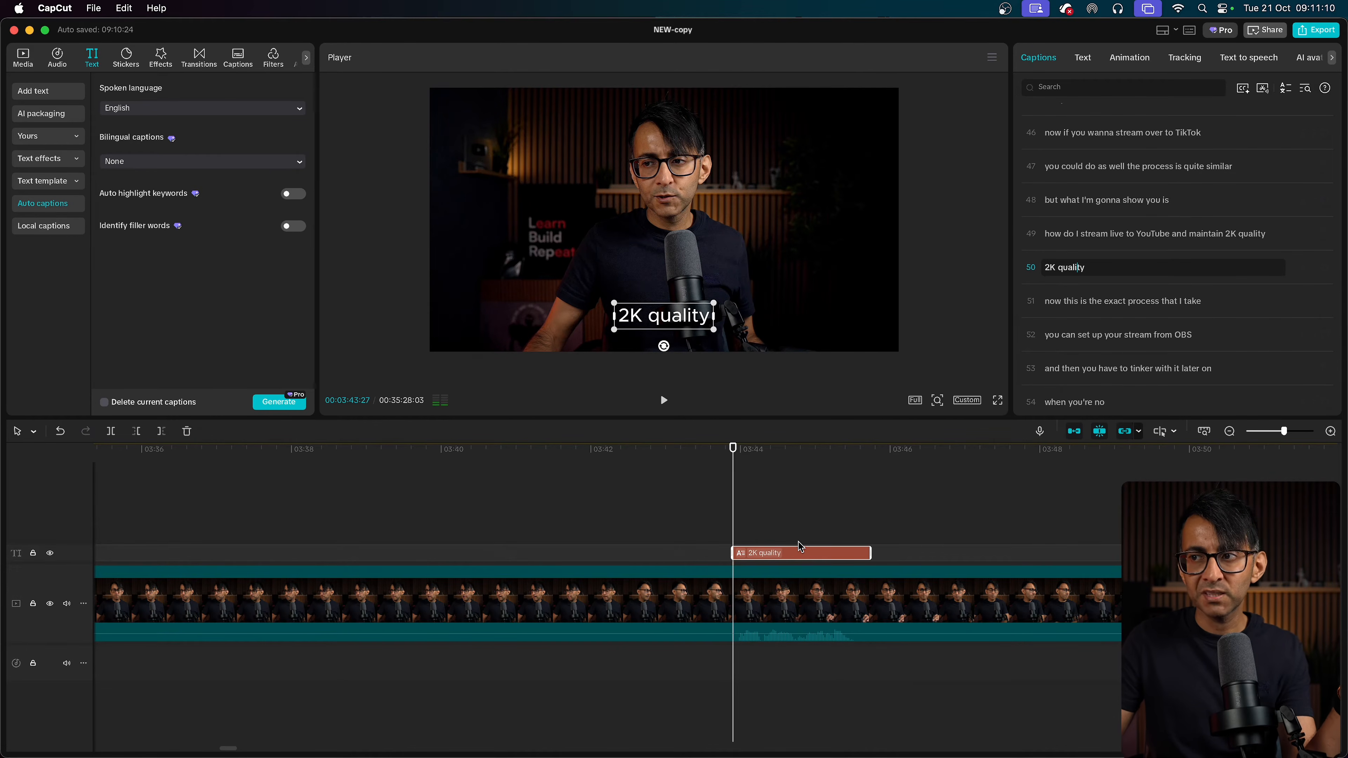
click(767, 521)
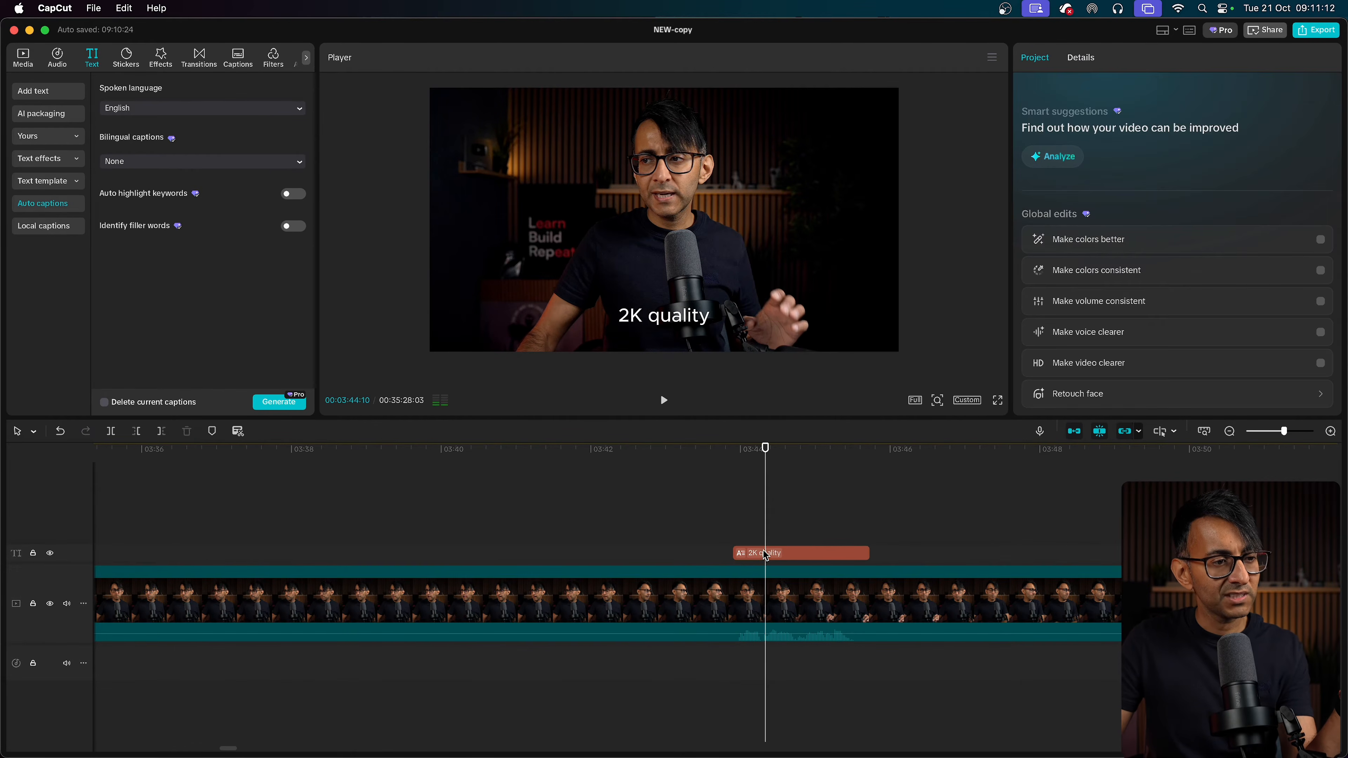
click(767, 553)
- Extract the recording's audio to a separate track and undo the extraction
click(765, 618)
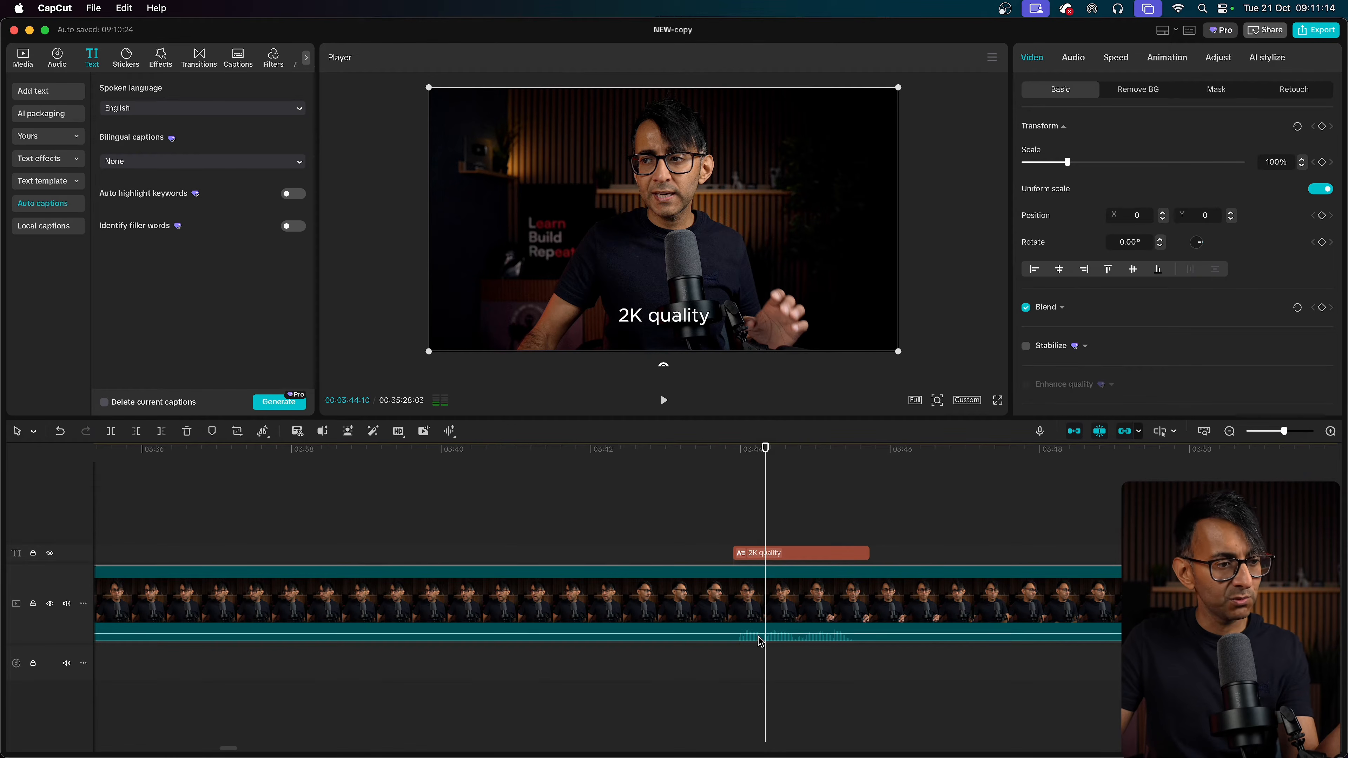
right_click(658, 590)
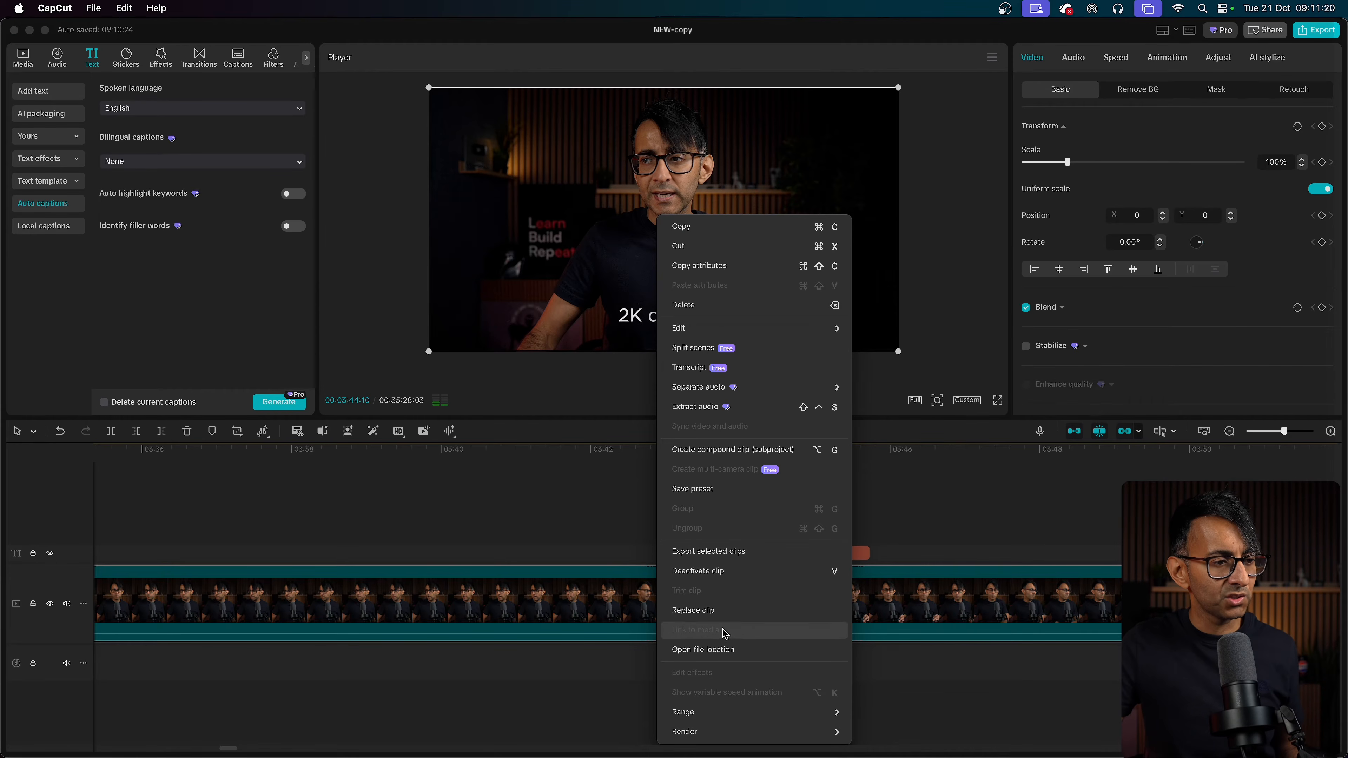
click(720, 412)
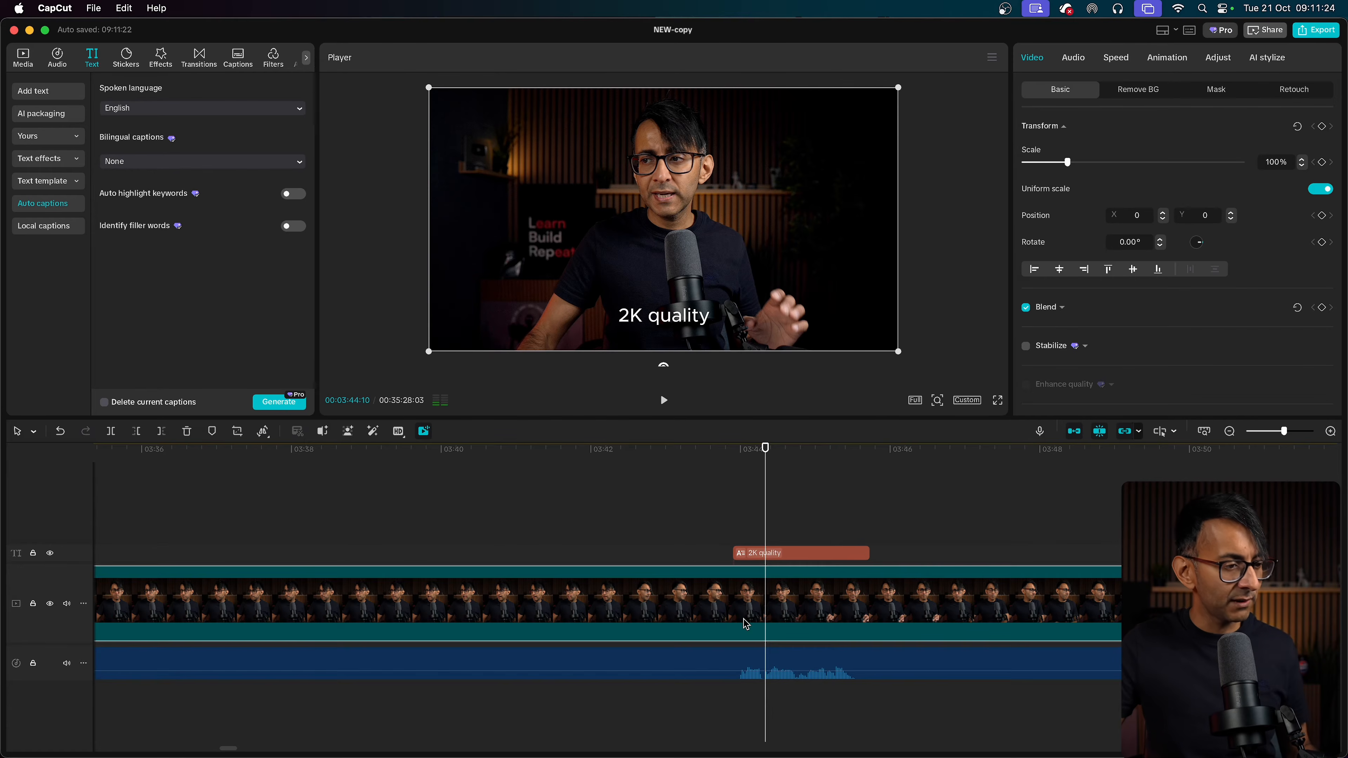
key(super+z)
- Split the recording at 00:01:47:20, just before the first caption, and delete the part preceding the cut
drag(745, 520, 730, 523)
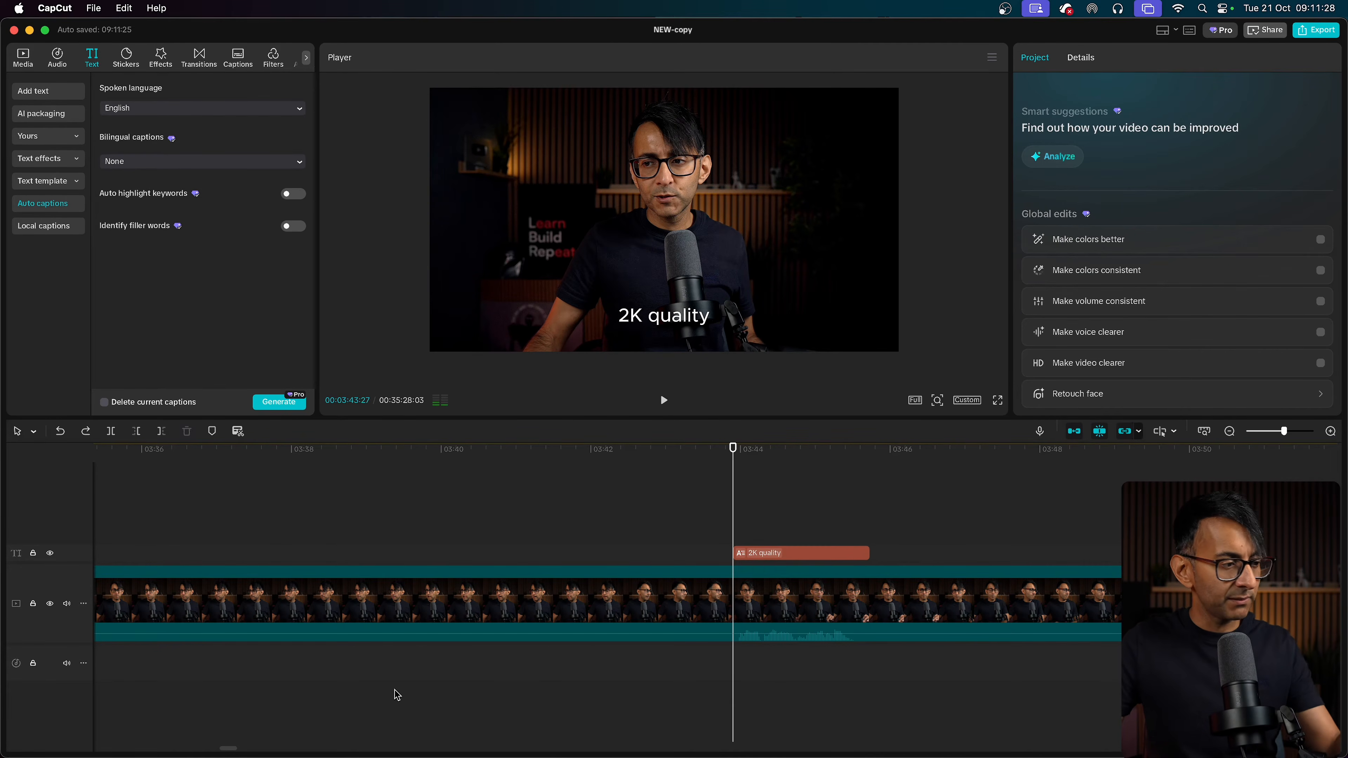
drag(228, 750, 162, 752)
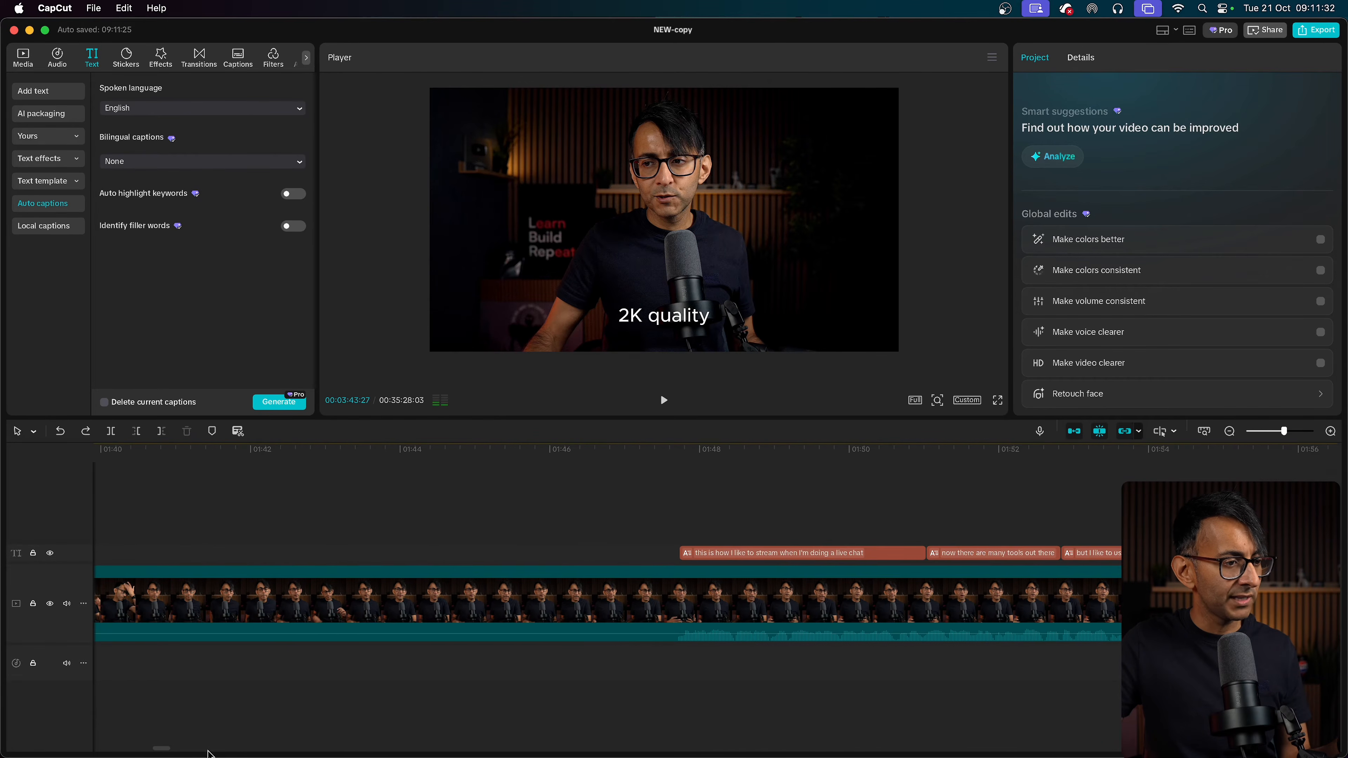
click(650, 550)
click(674, 545)
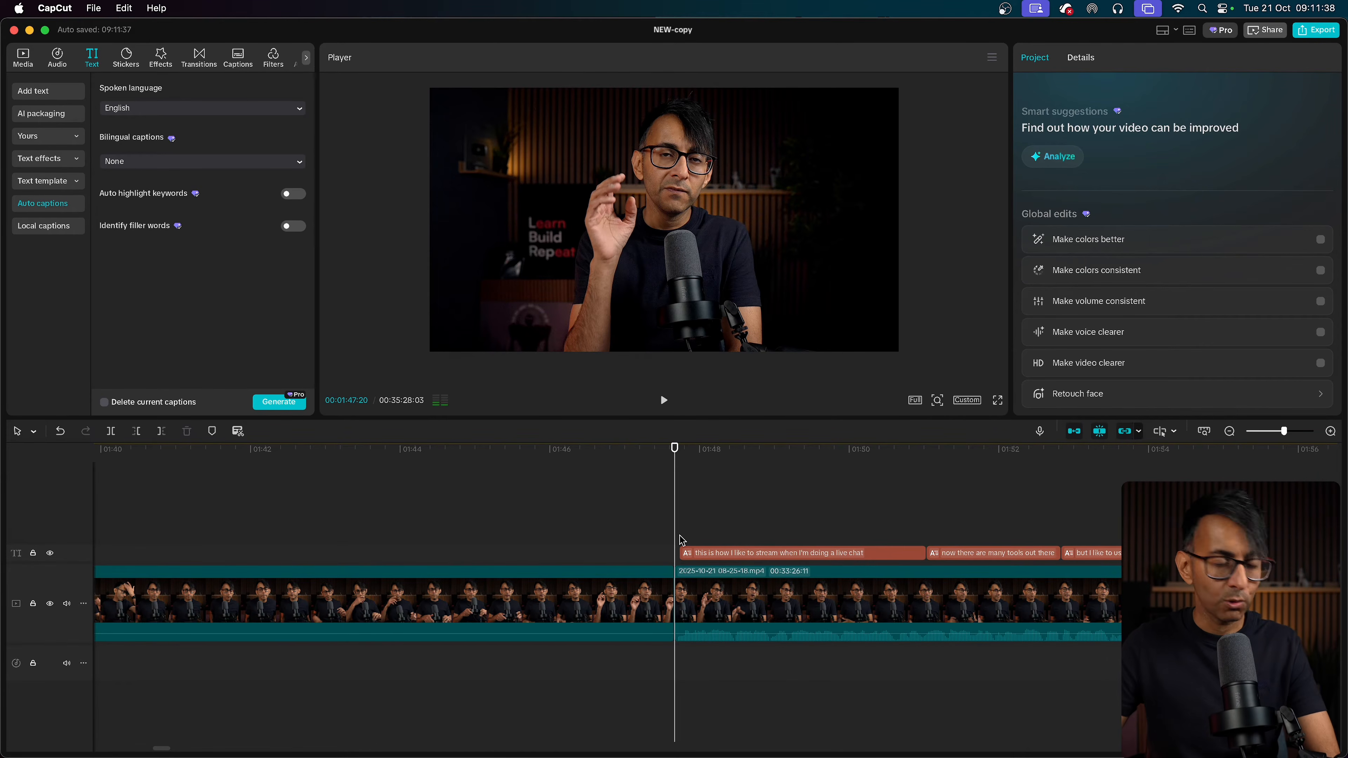
click(751, 532)
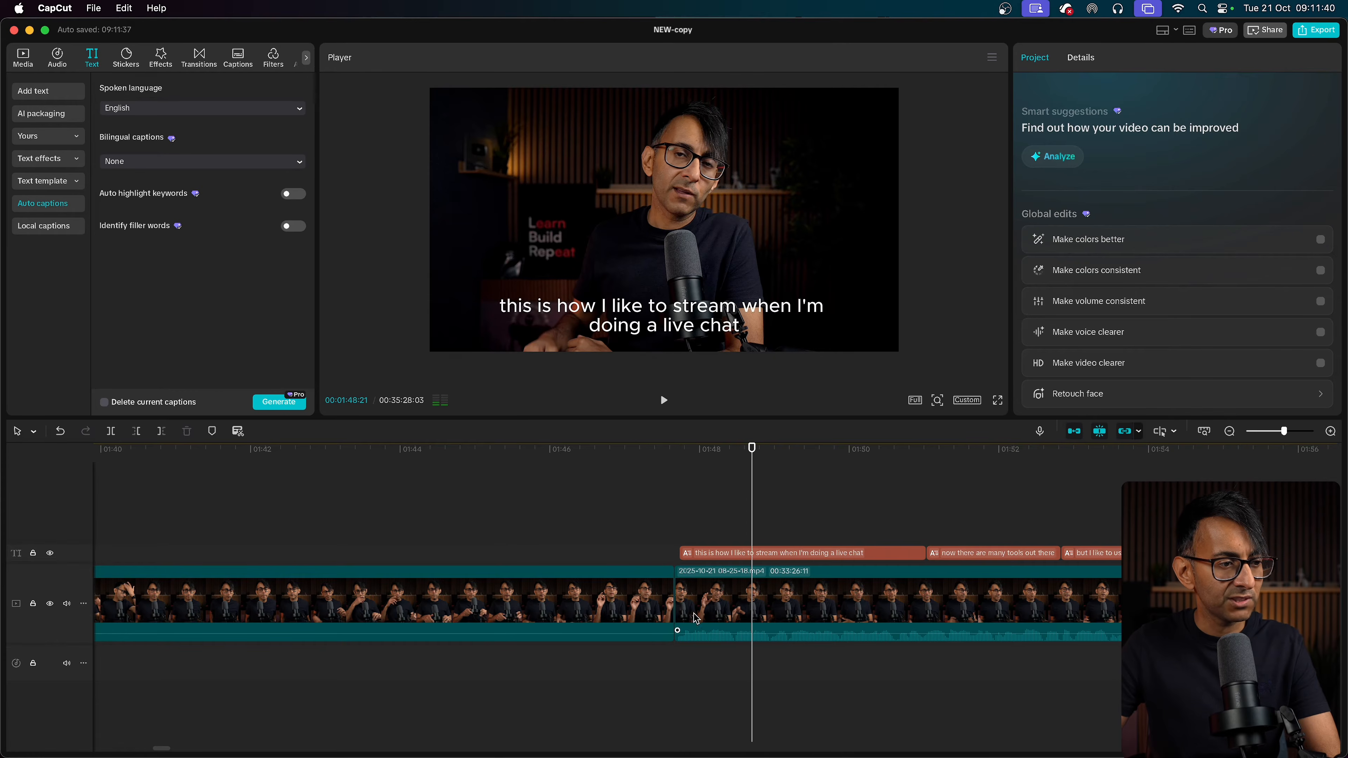
click(596, 618)
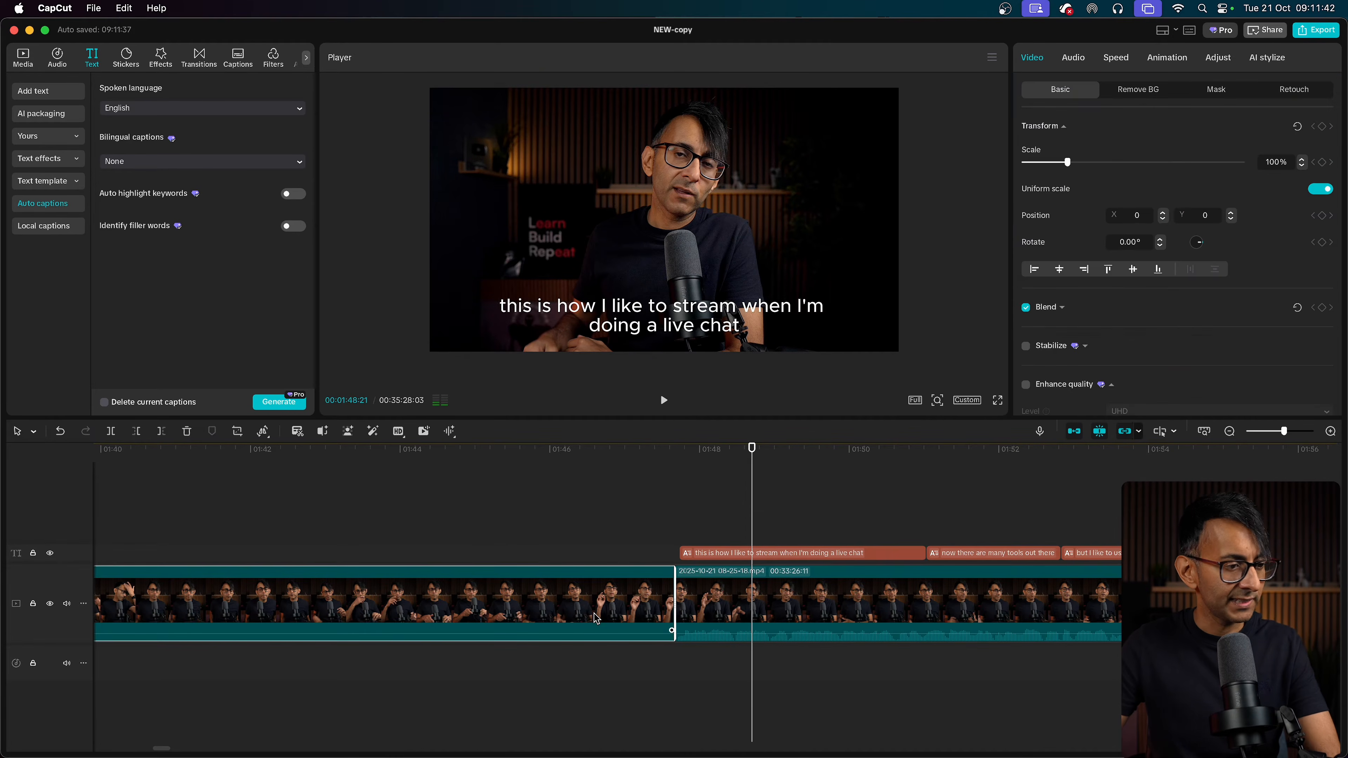
key(Delete)
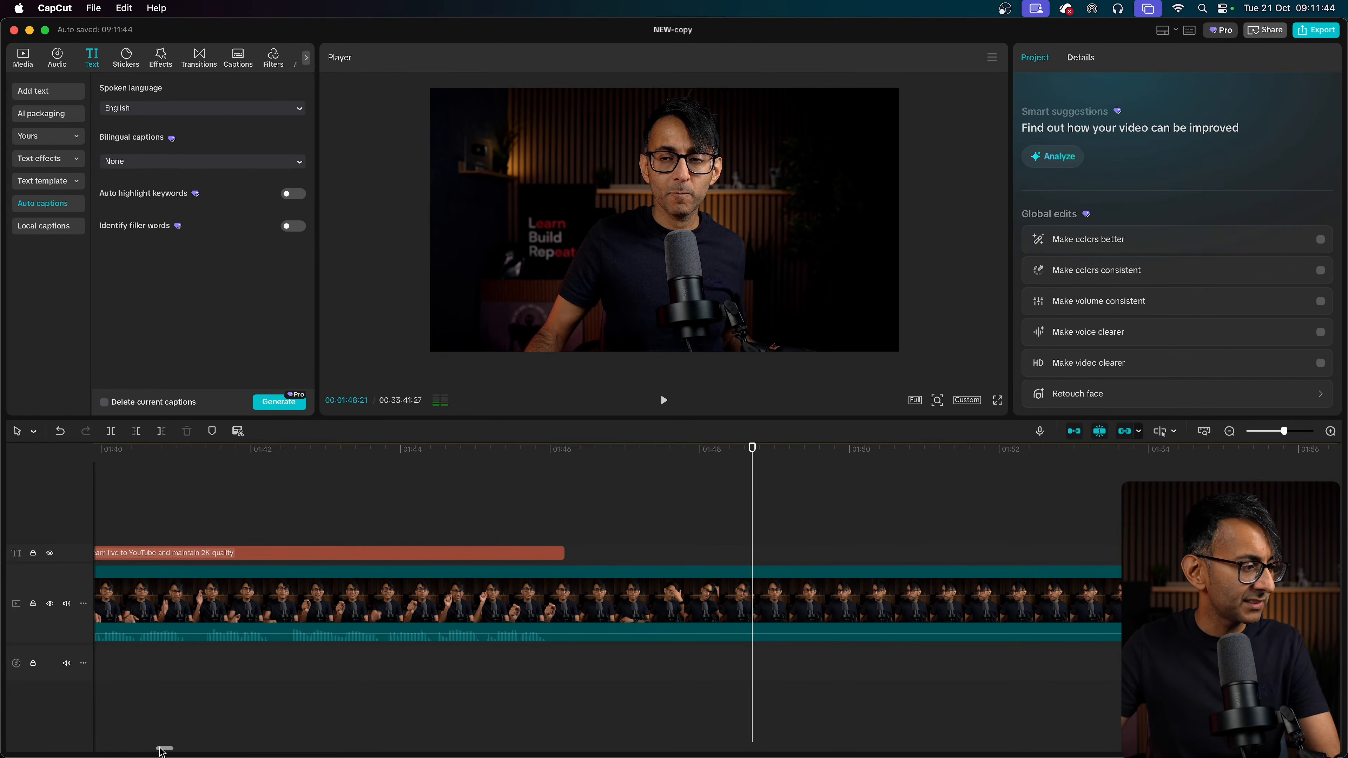
- Check the trimmed recording's new start and first caption right after the intro
drag(163, 749, 99, 744)
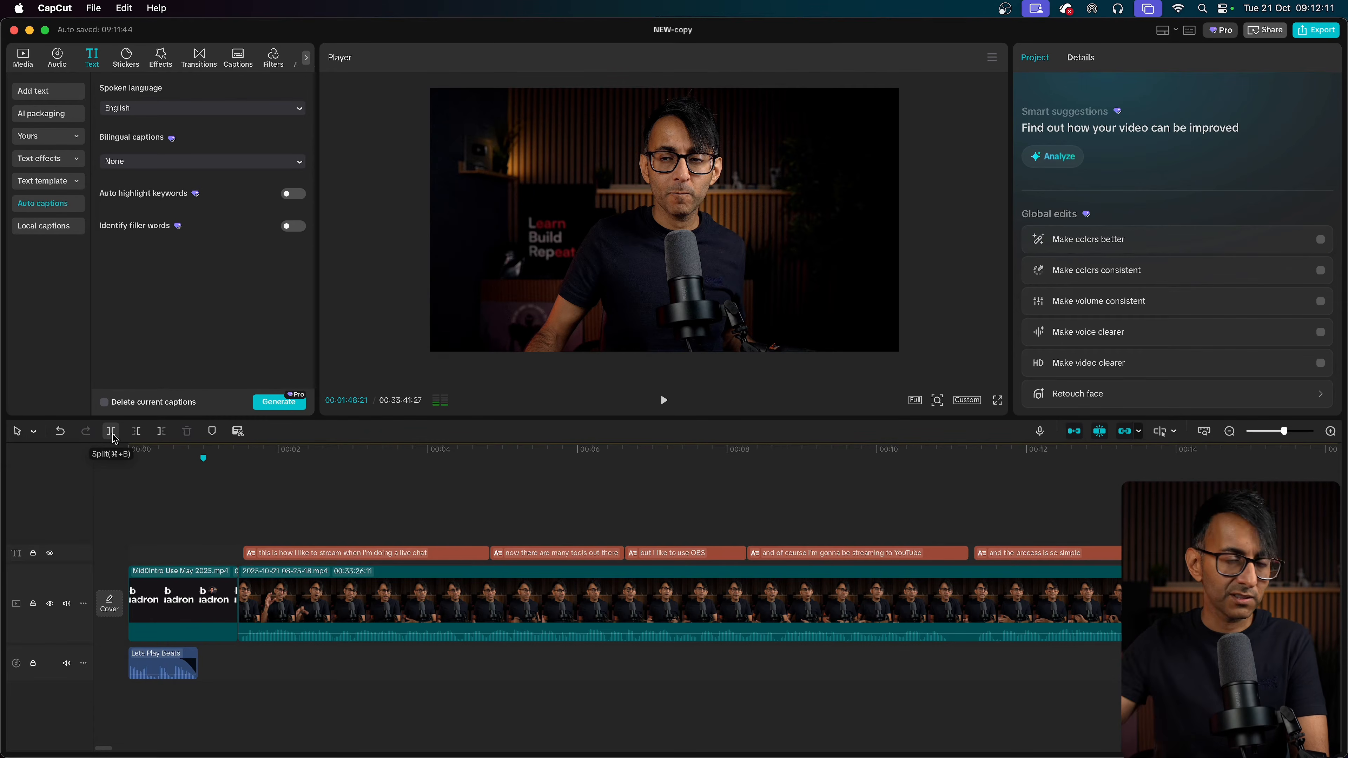
click(363, 504)
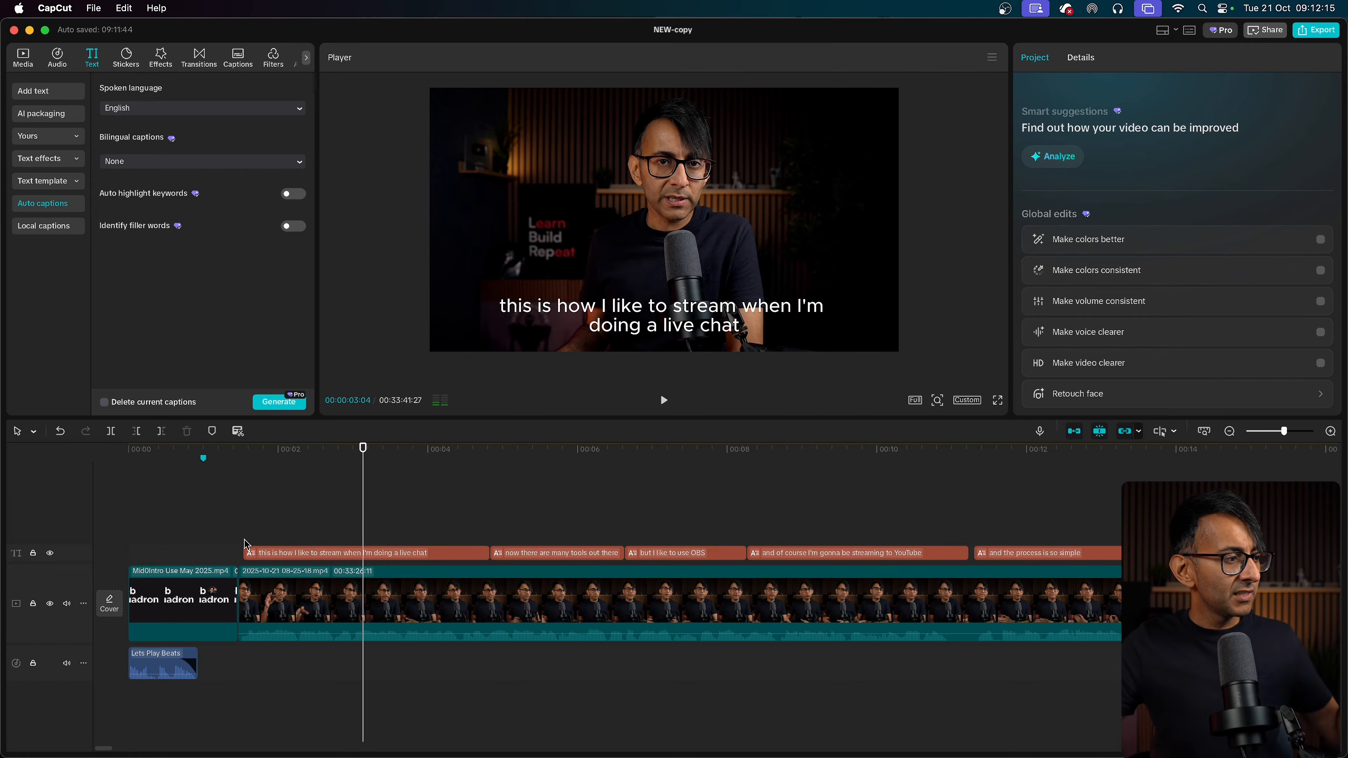
click(264, 521)
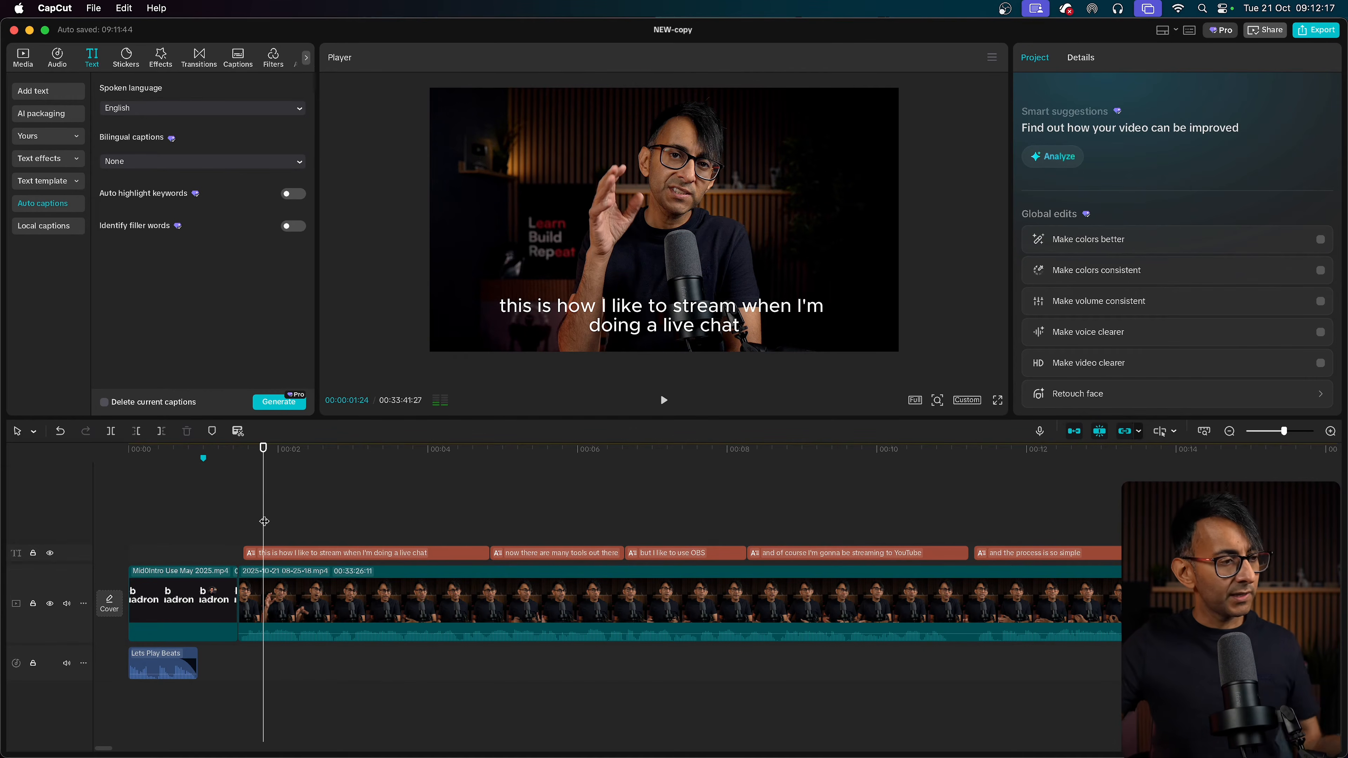
- Enable color correction on the recording and lower its intensity to 10
click(408, 608)
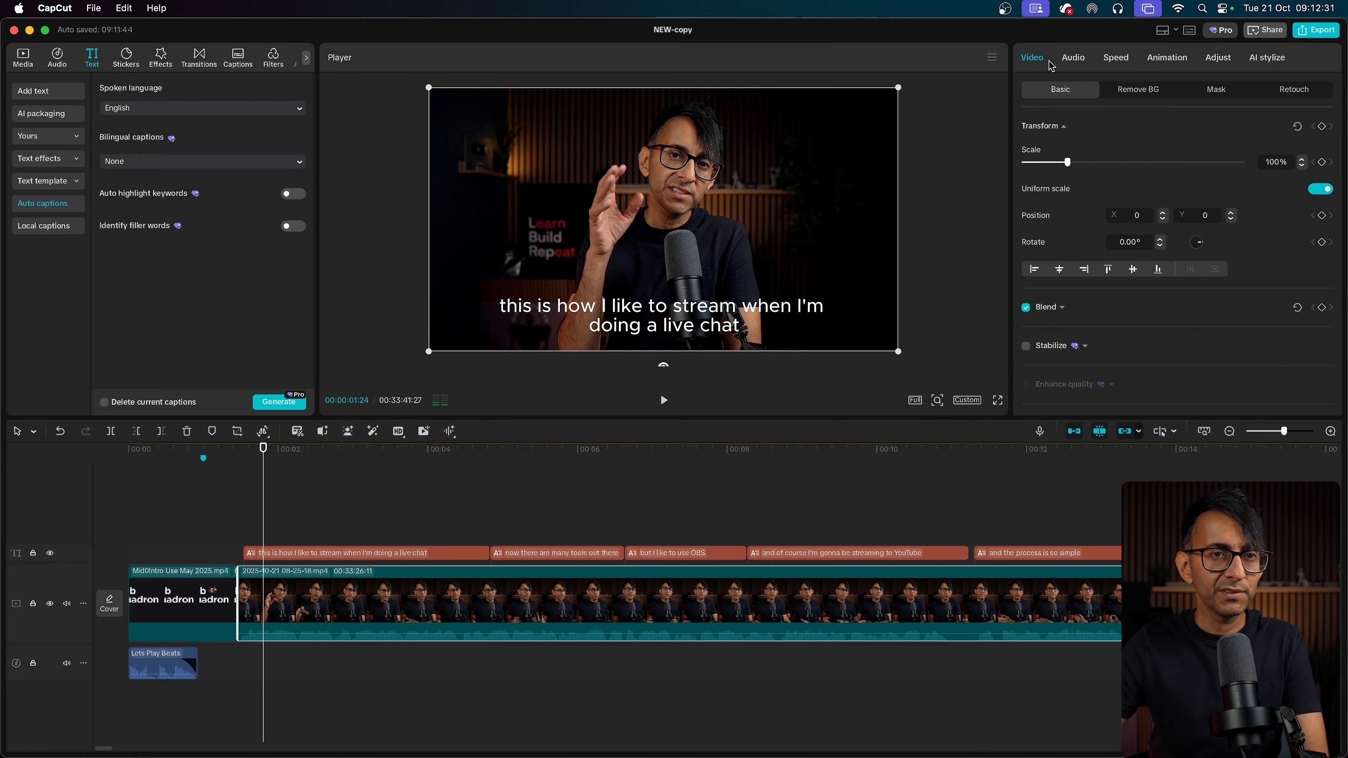
click(1219, 58)
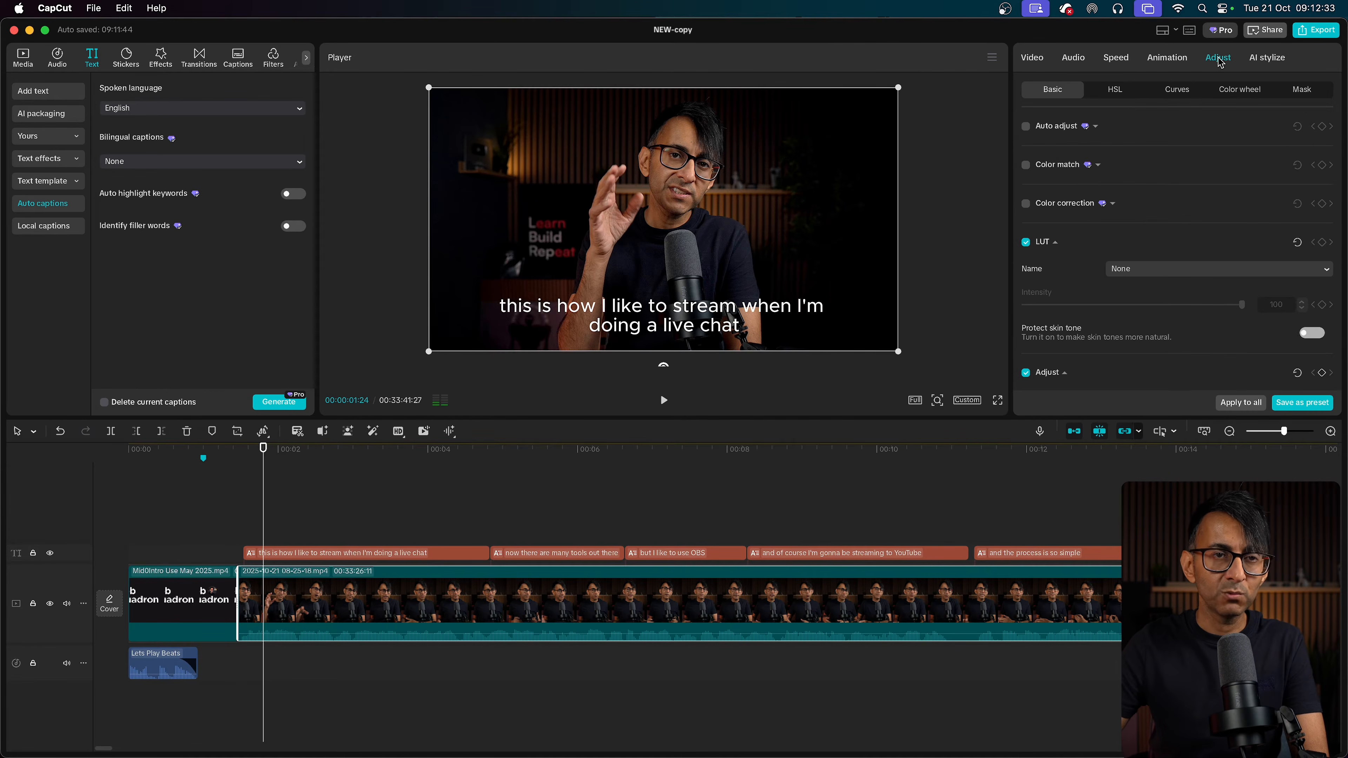
click(1025, 205)
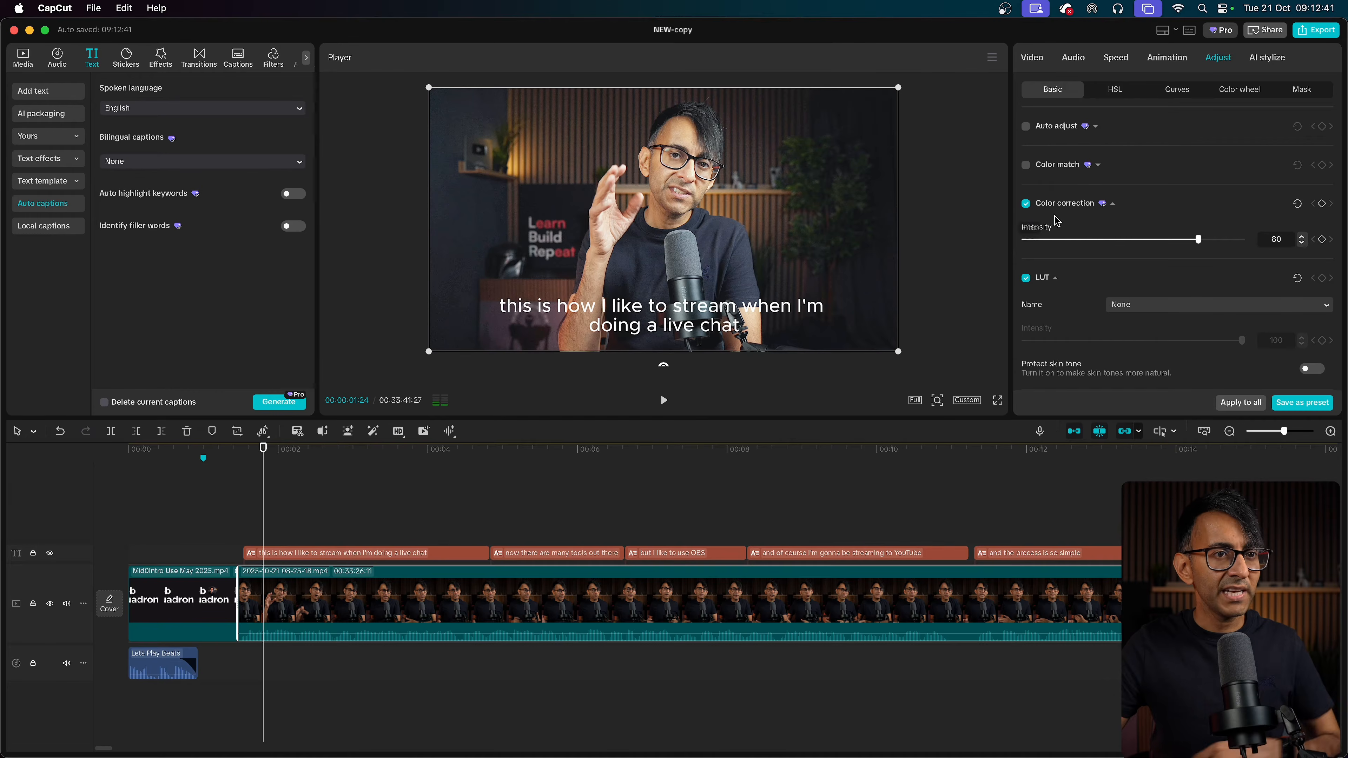
click(1102, 241)
drag(1102, 240, 1061, 241)
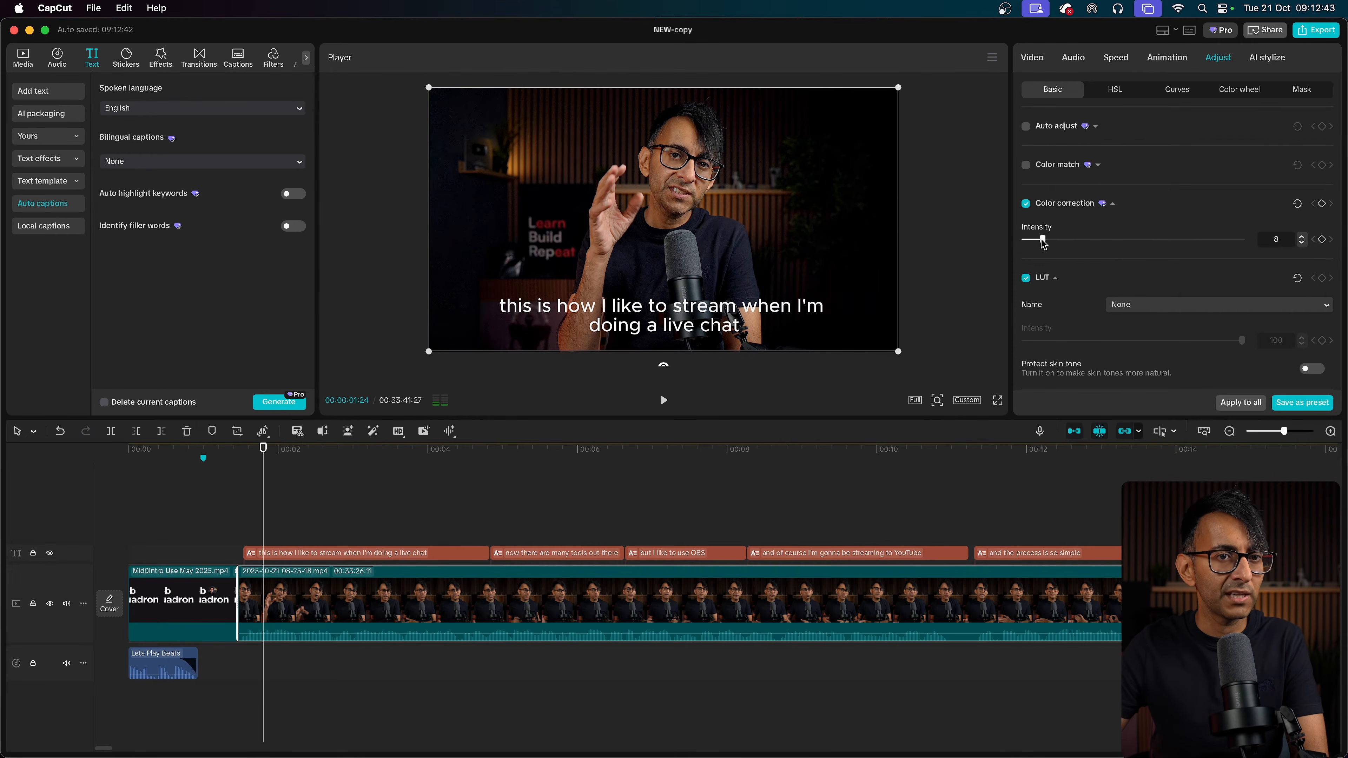
- Toggle the recording's color correction off and on to compare the picture with and without it
click(1024, 206)
click(1025, 205)
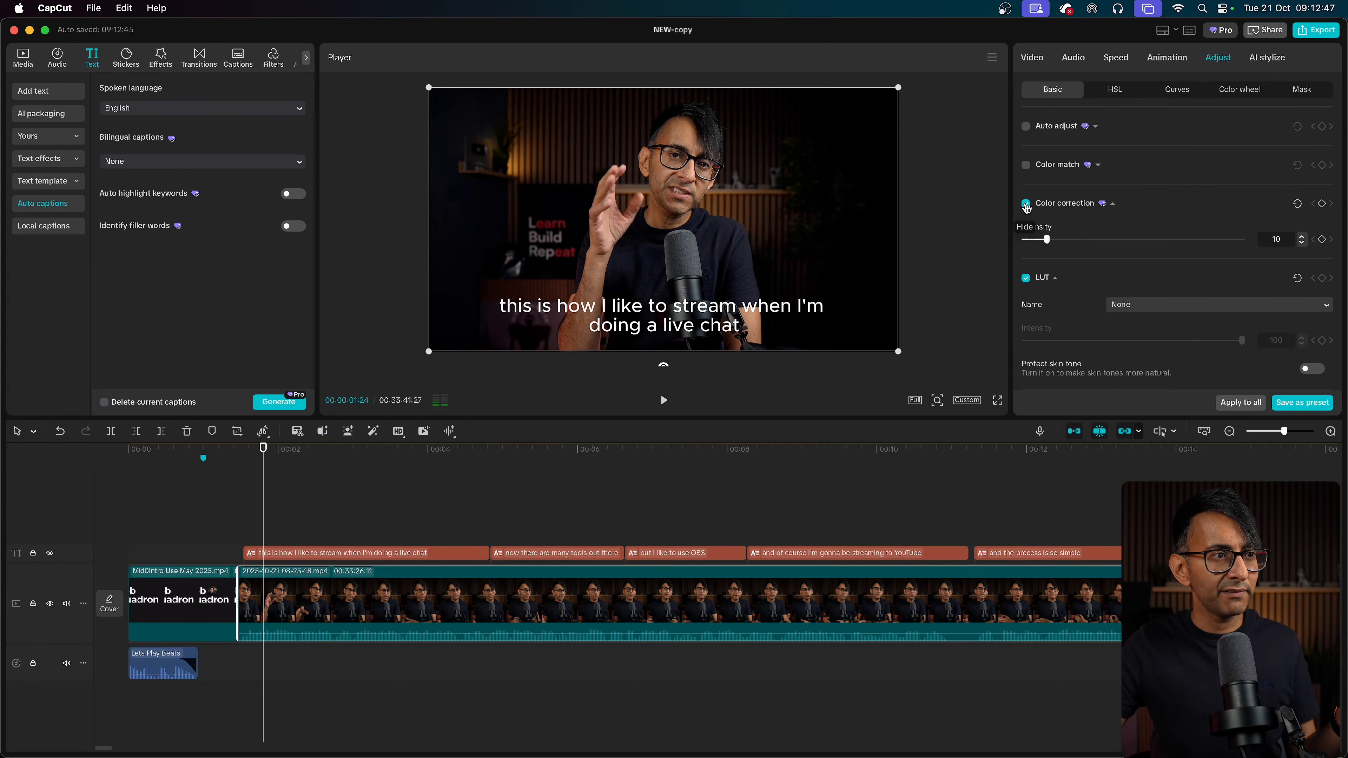
click(1025, 206)
click(1025, 206)
click(1026, 206)
click(1025, 206)
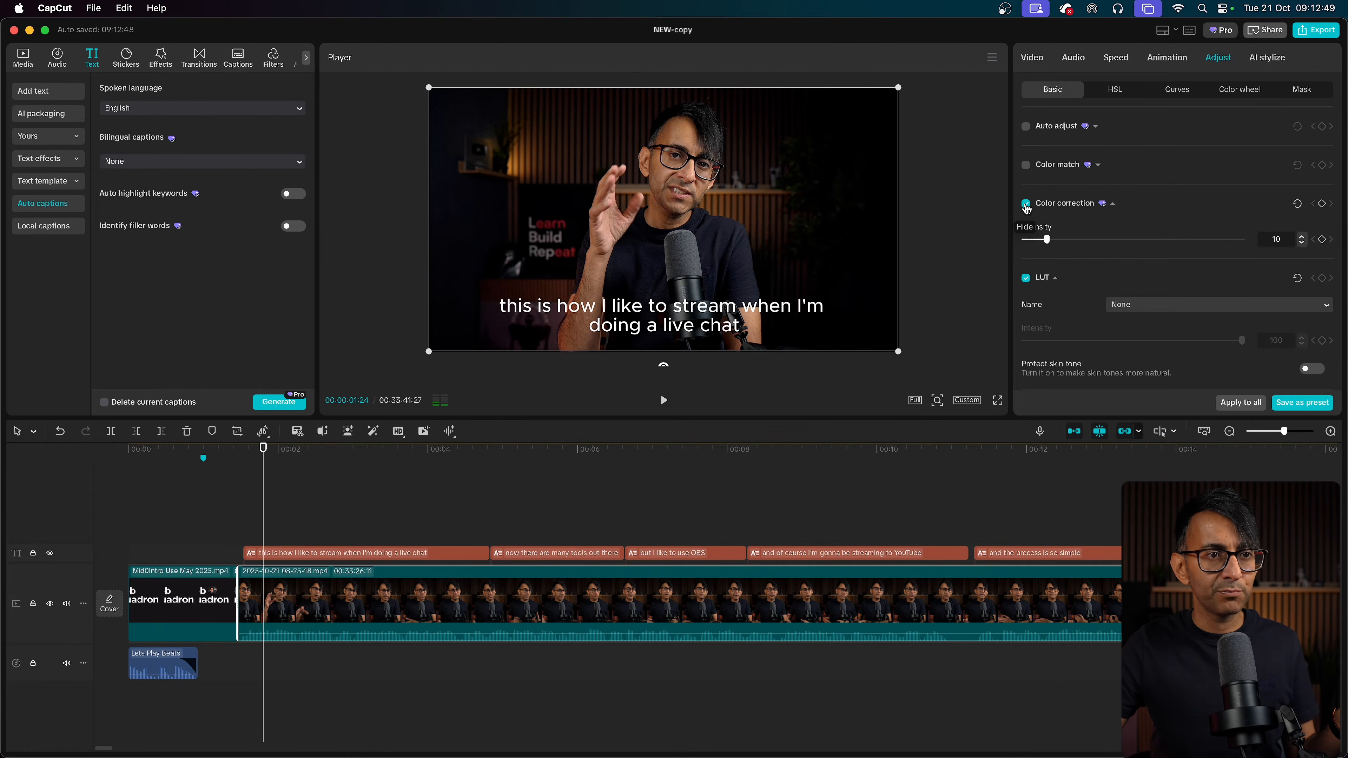
- Try Auto adjust on the recording at intensities of 30 and 6, and switch it off again
click(1037, 128)
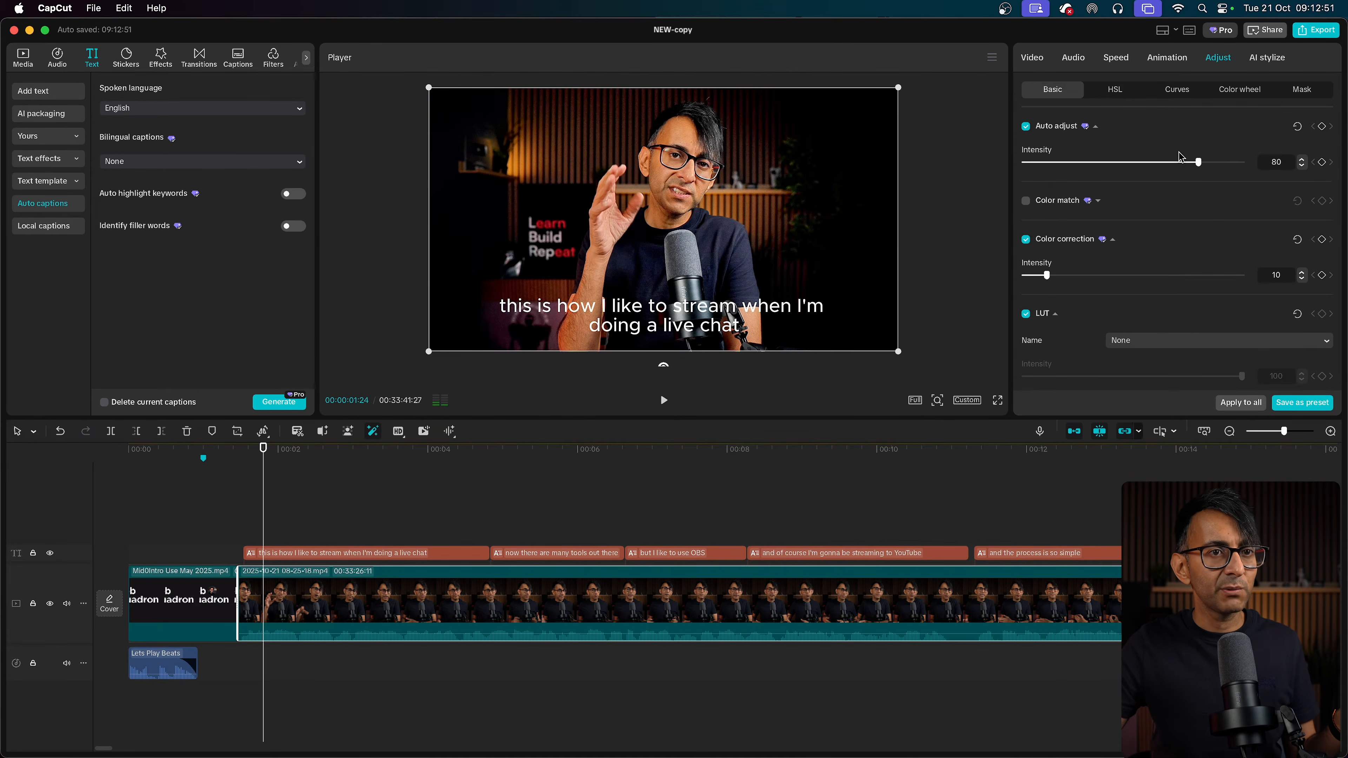
drag(1221, 164, 1093, 165)
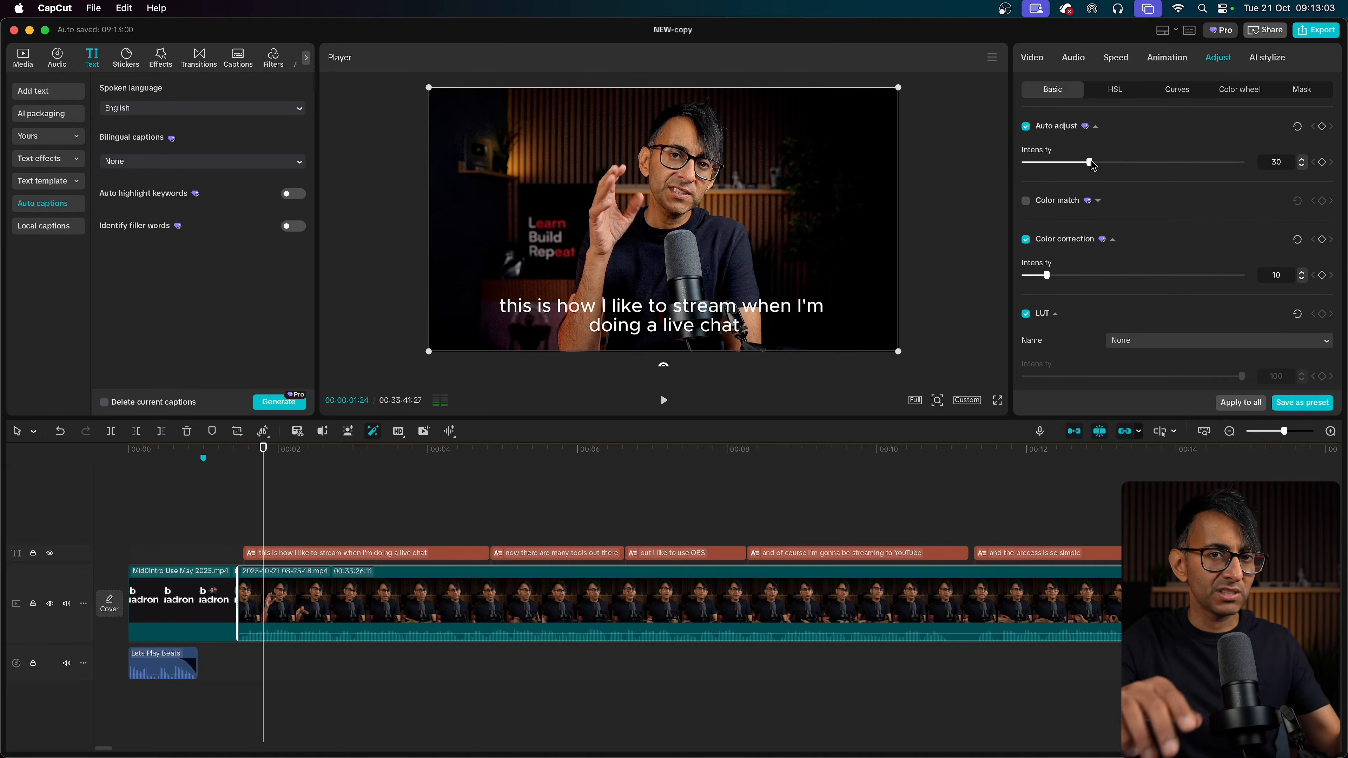
drag(1090, 163, 1037, 162)
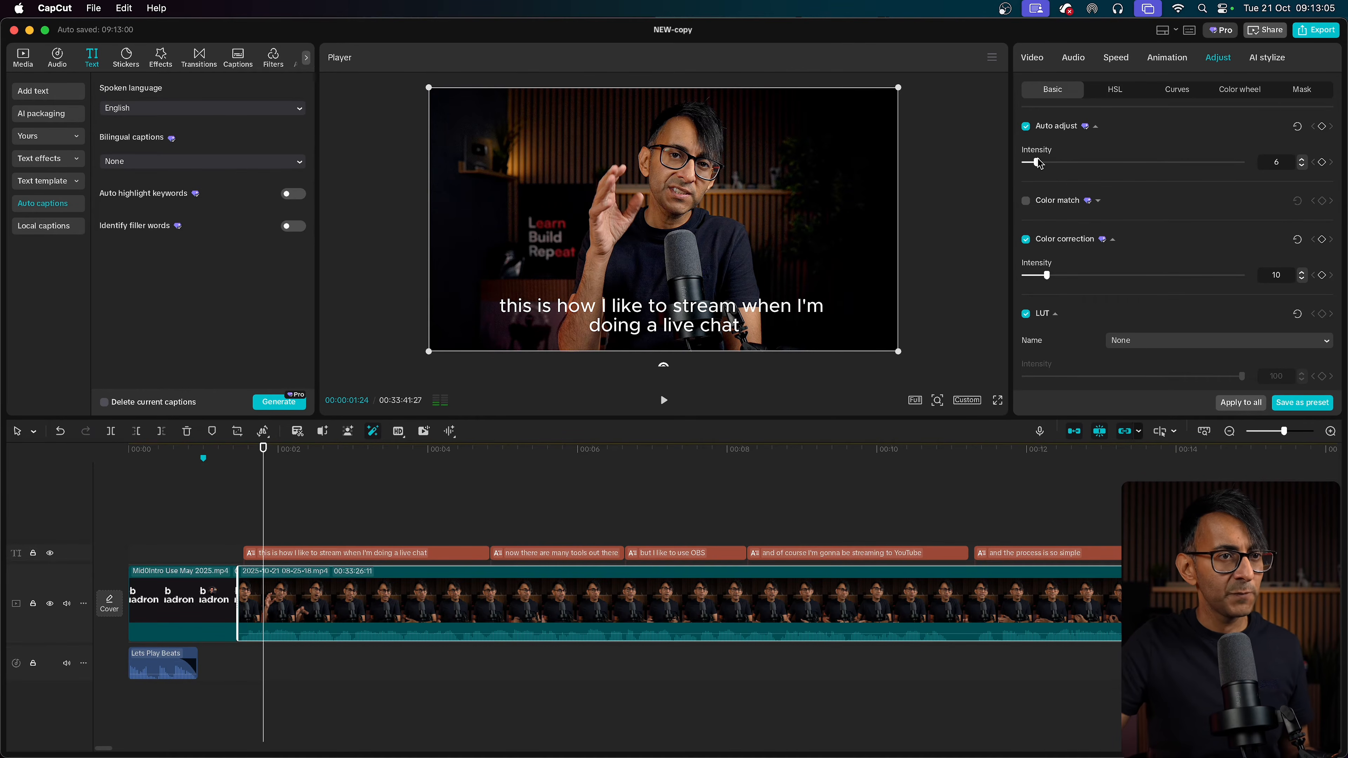
click(1027, 127)
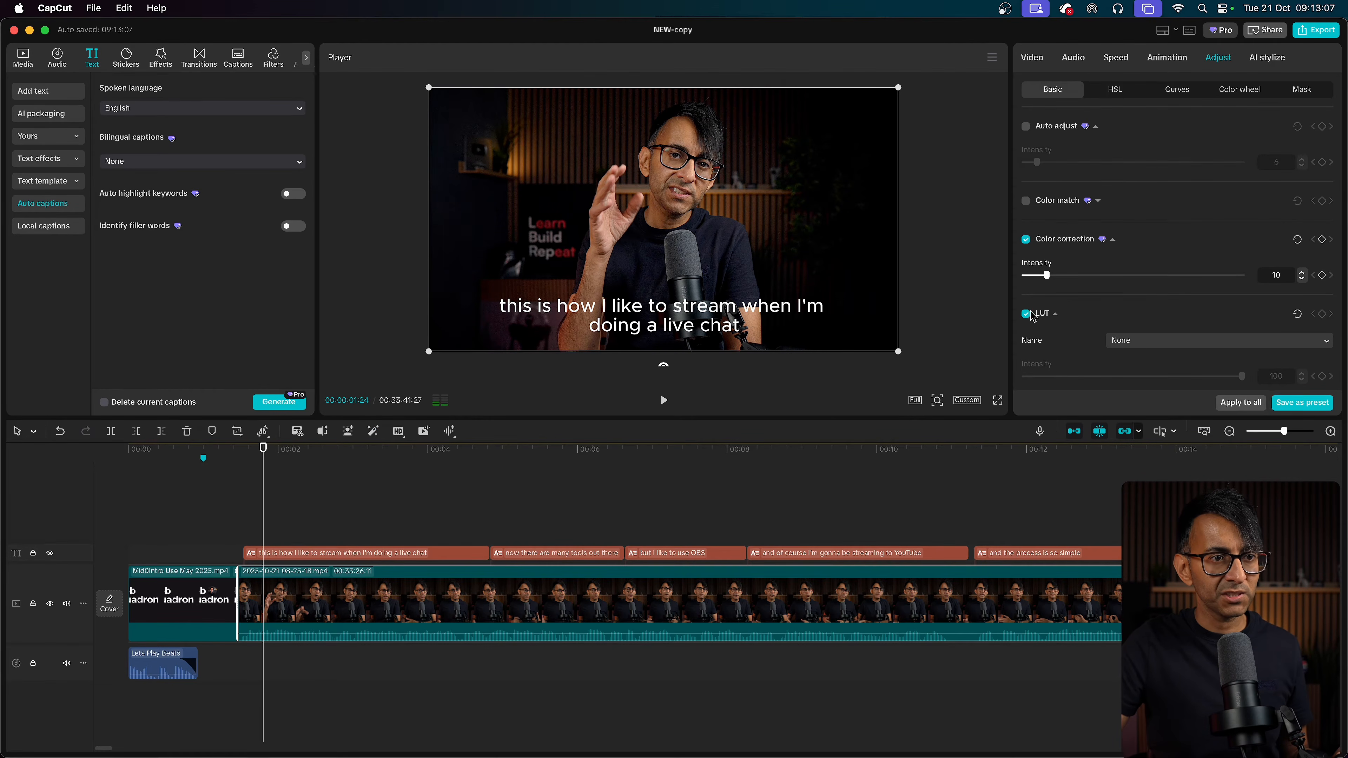
- Try the AI_Indoor_Day.cube LUT at intensity 100 and the ToastedGarden.cube LUT at 30 on the recording
scroll(1072, 332, down, 3)
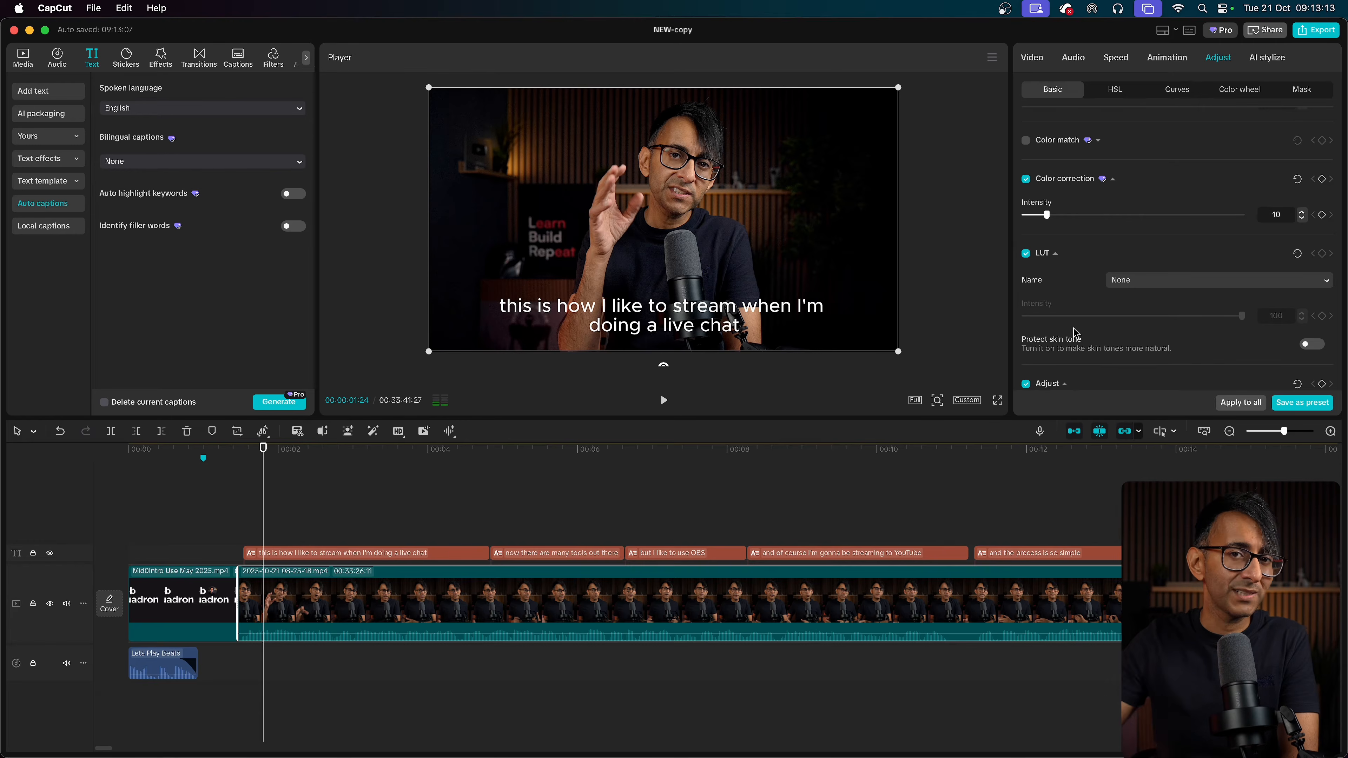
click(1187, 280)
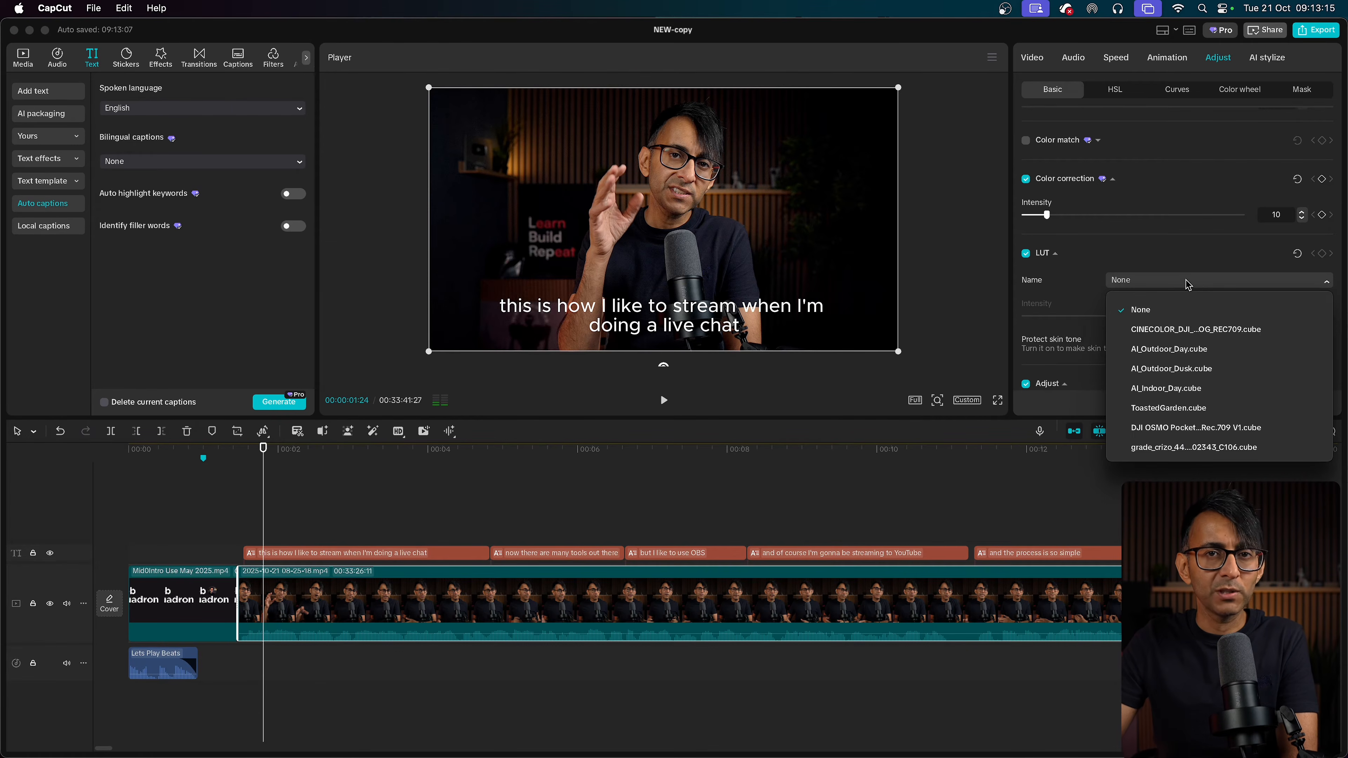
click(1185, 398)
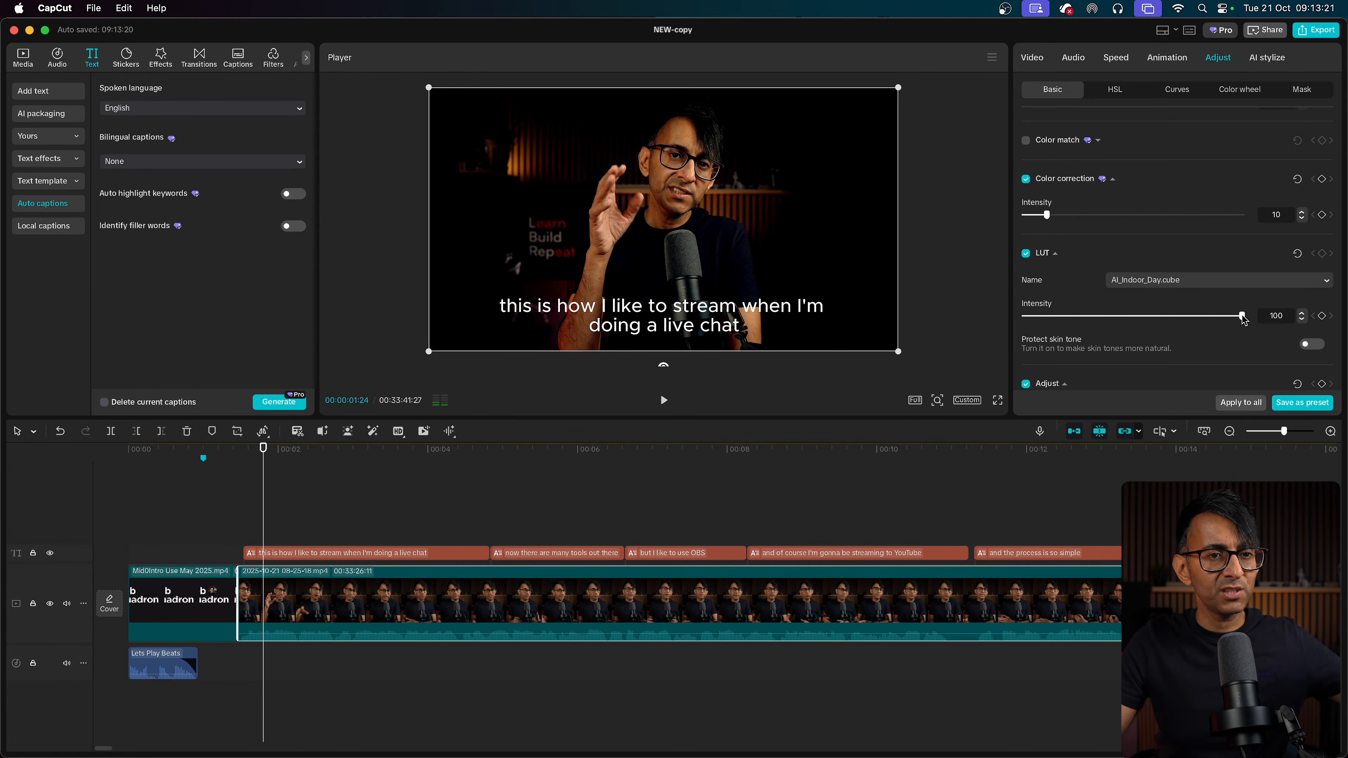
drag(1242, 316, 1290, 318)
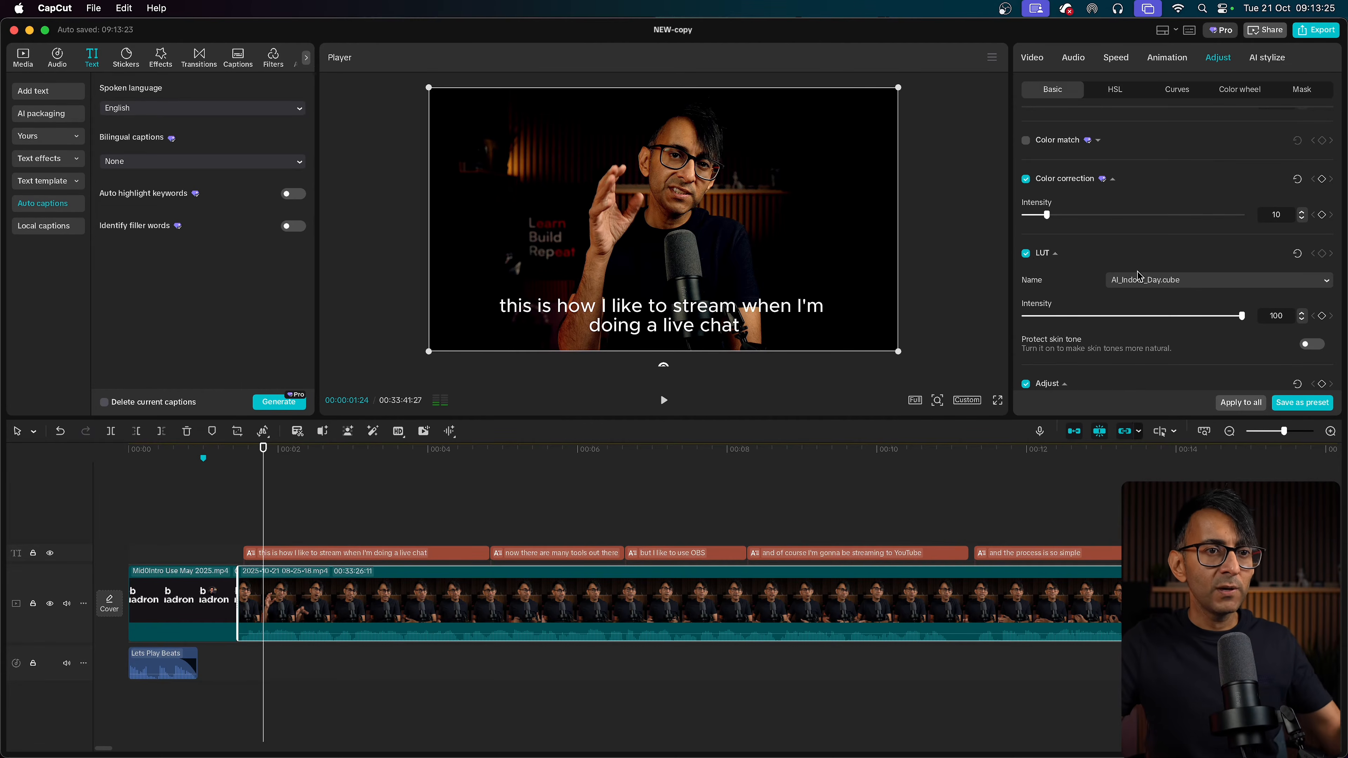
click(1154, 281)
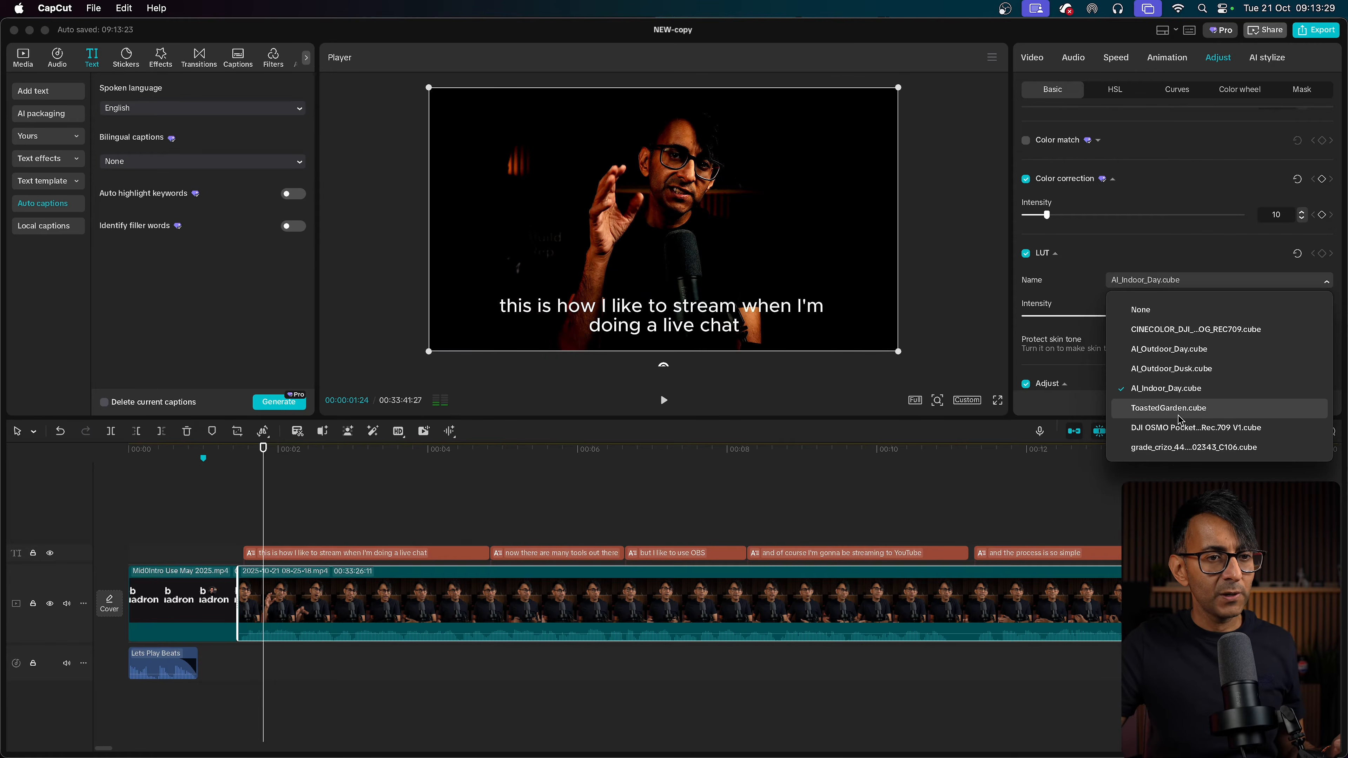
click(1147, 406)
drag(1105, 317, 1080, 317)
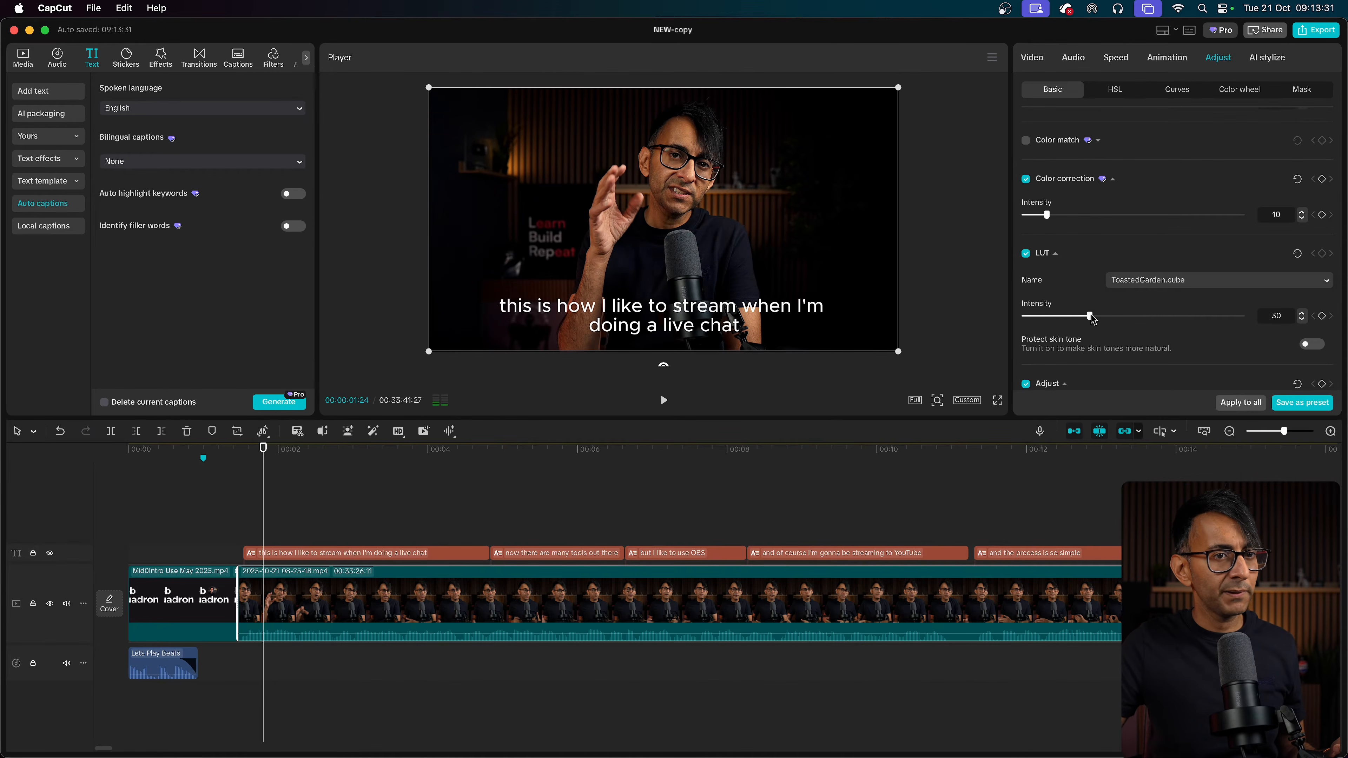
- Try the grade_crizo_44.A003_10302343_C106.cube LUT at intensity 44 and turn the LUT off
click(1146, 283)
click(1175, 450)
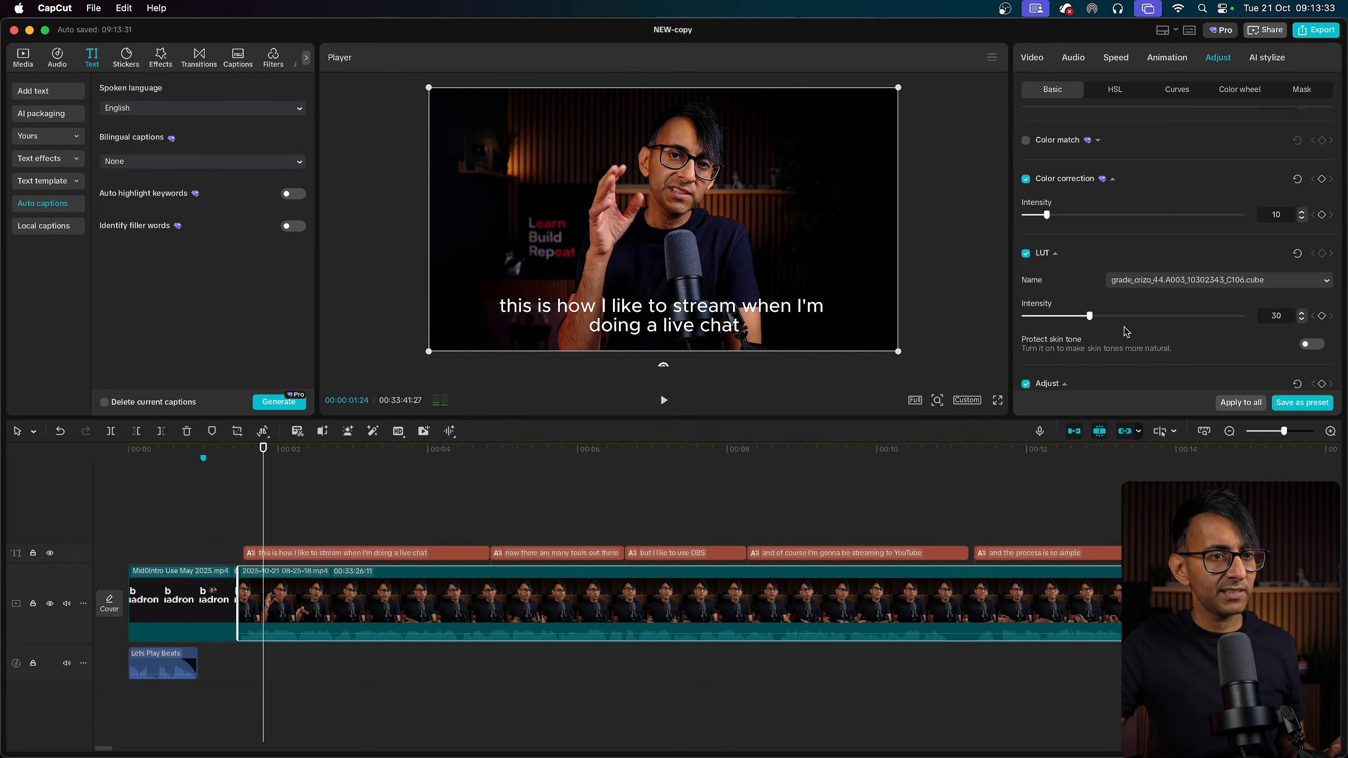
drag(1127, 324, 1127, 324)
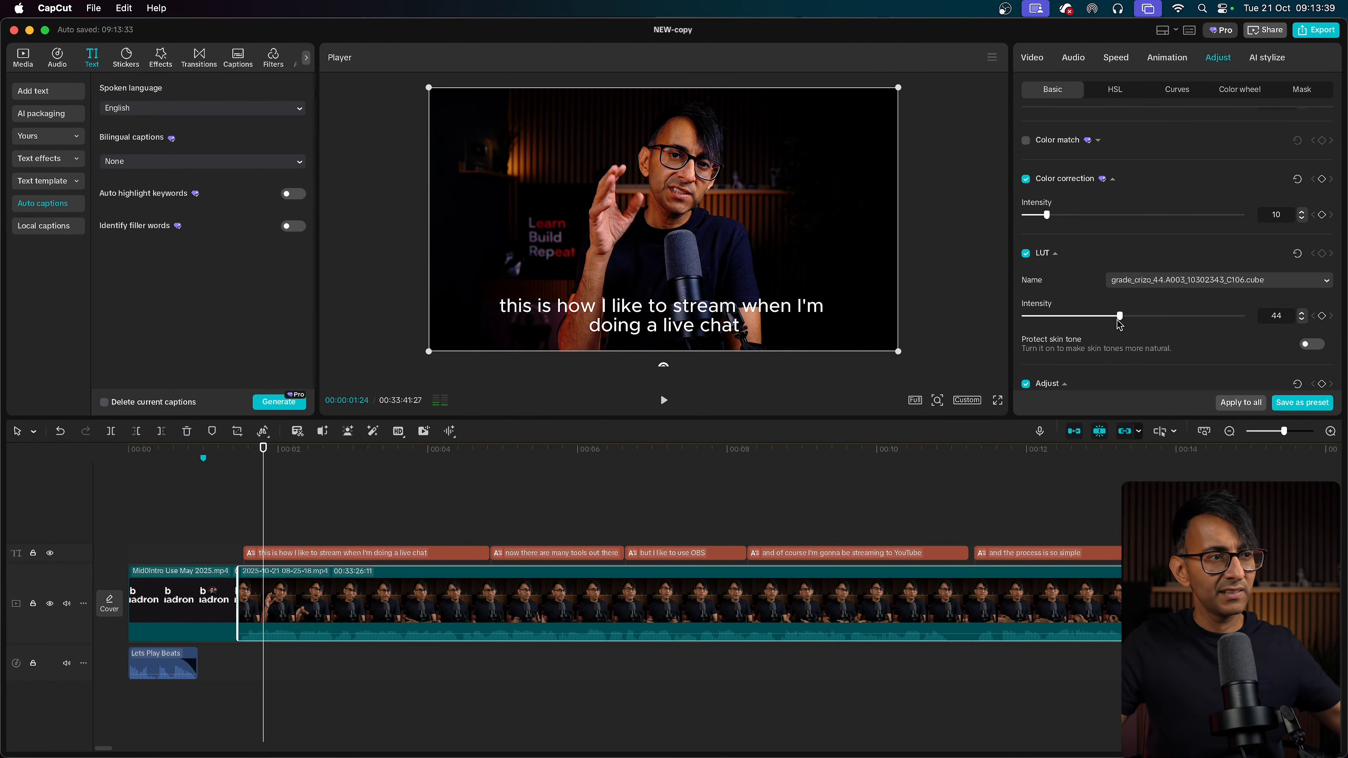
drag(1120, 325, 1114, 326)
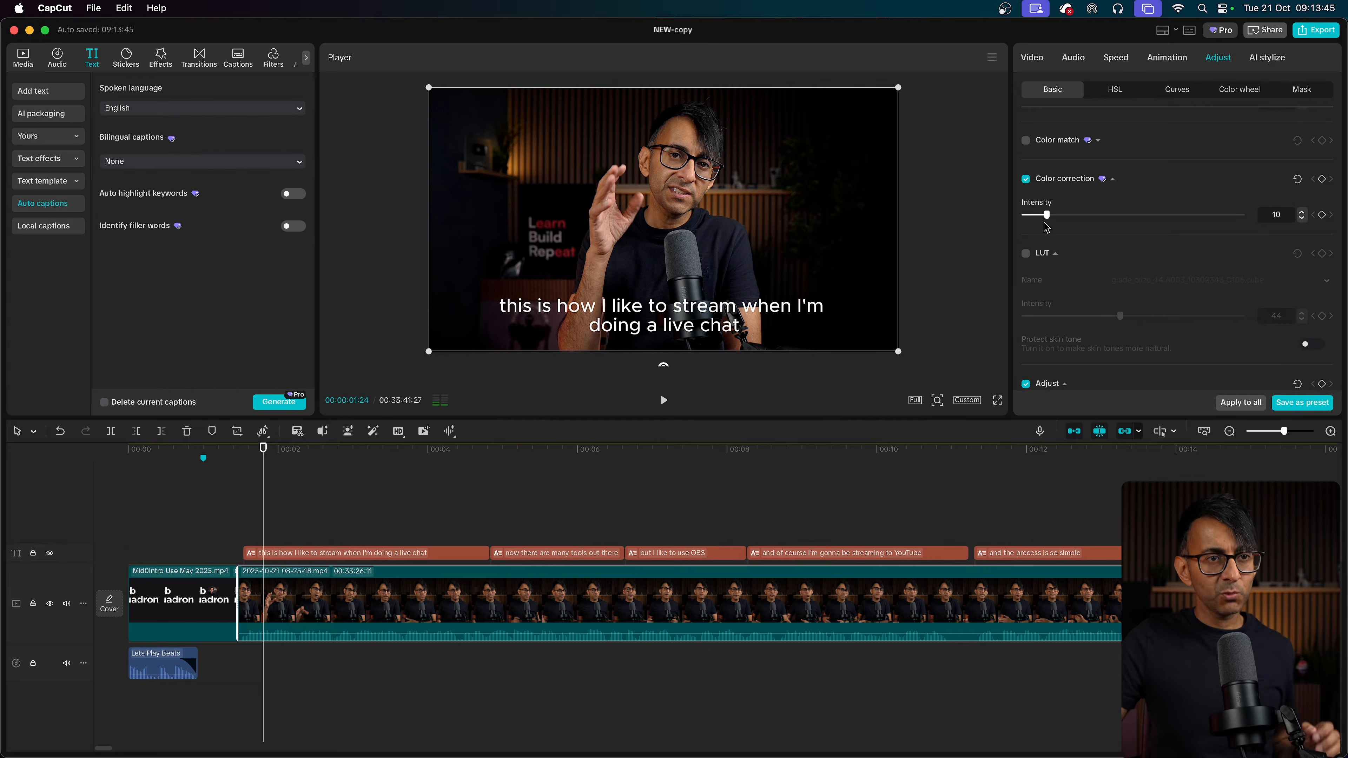
- Look through the manual color, lightness and effects adjustments available for the recording
scroll(1045, 227, up, 2)
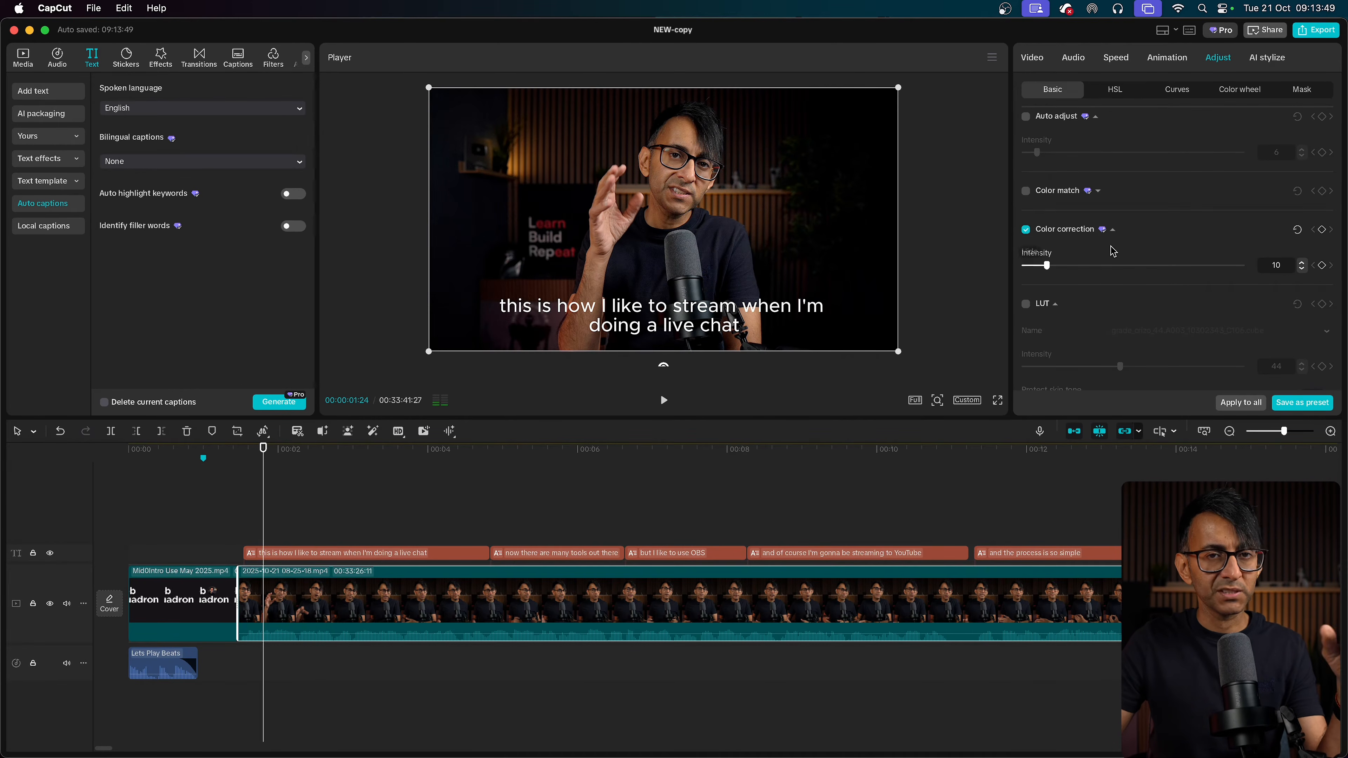
scroll(1113, 250, down, 6)
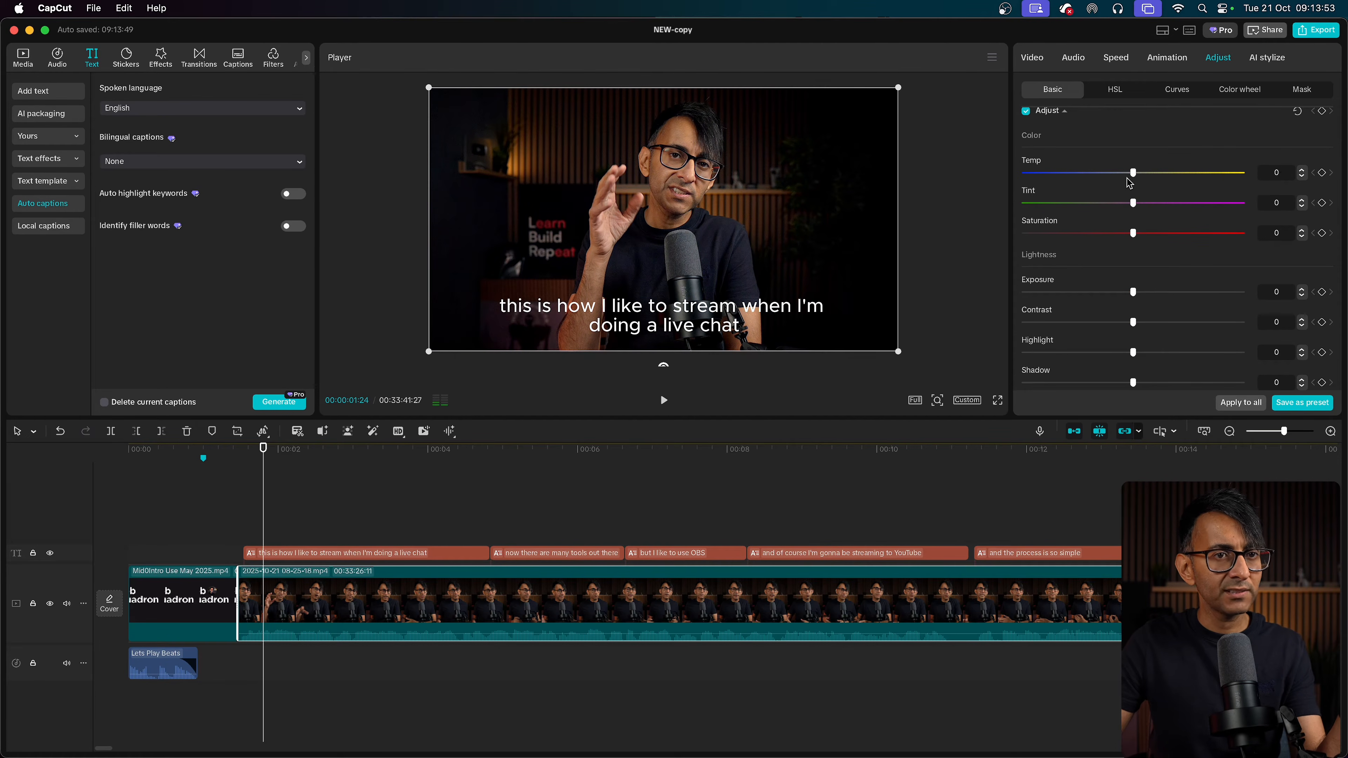
scroll(1175, 267, down, 3)
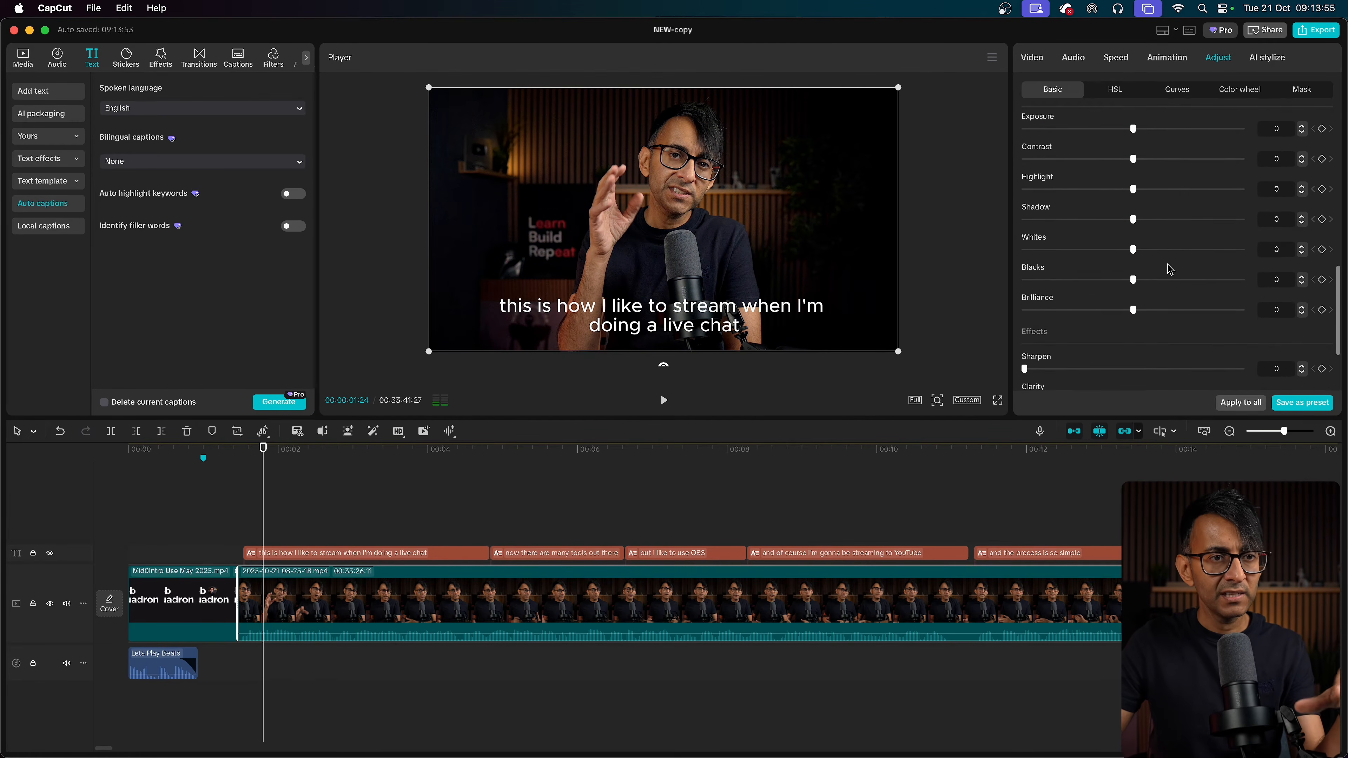
scroll(1164, 268, up, 2)
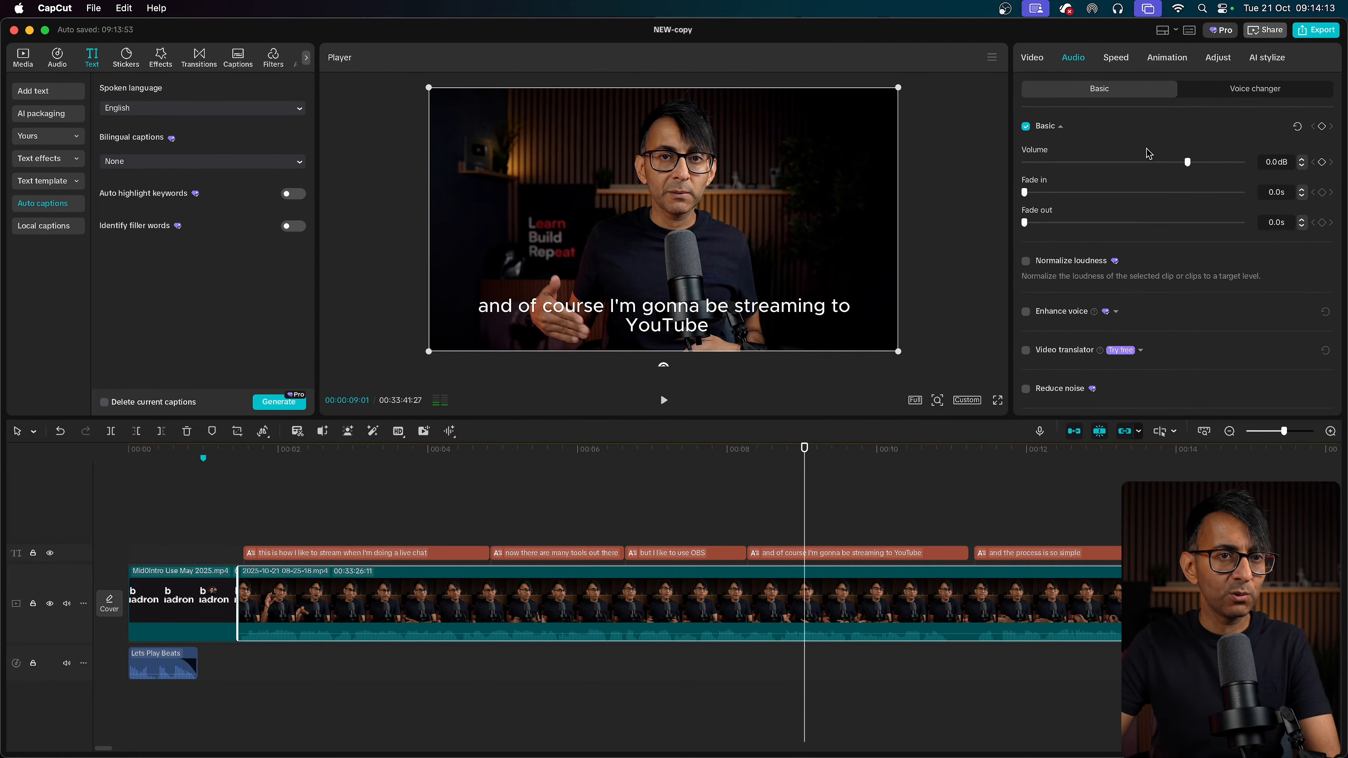
- Play the recording from 00:00:05:02 through the "now there are many tools out there" caption
click(507, 500)
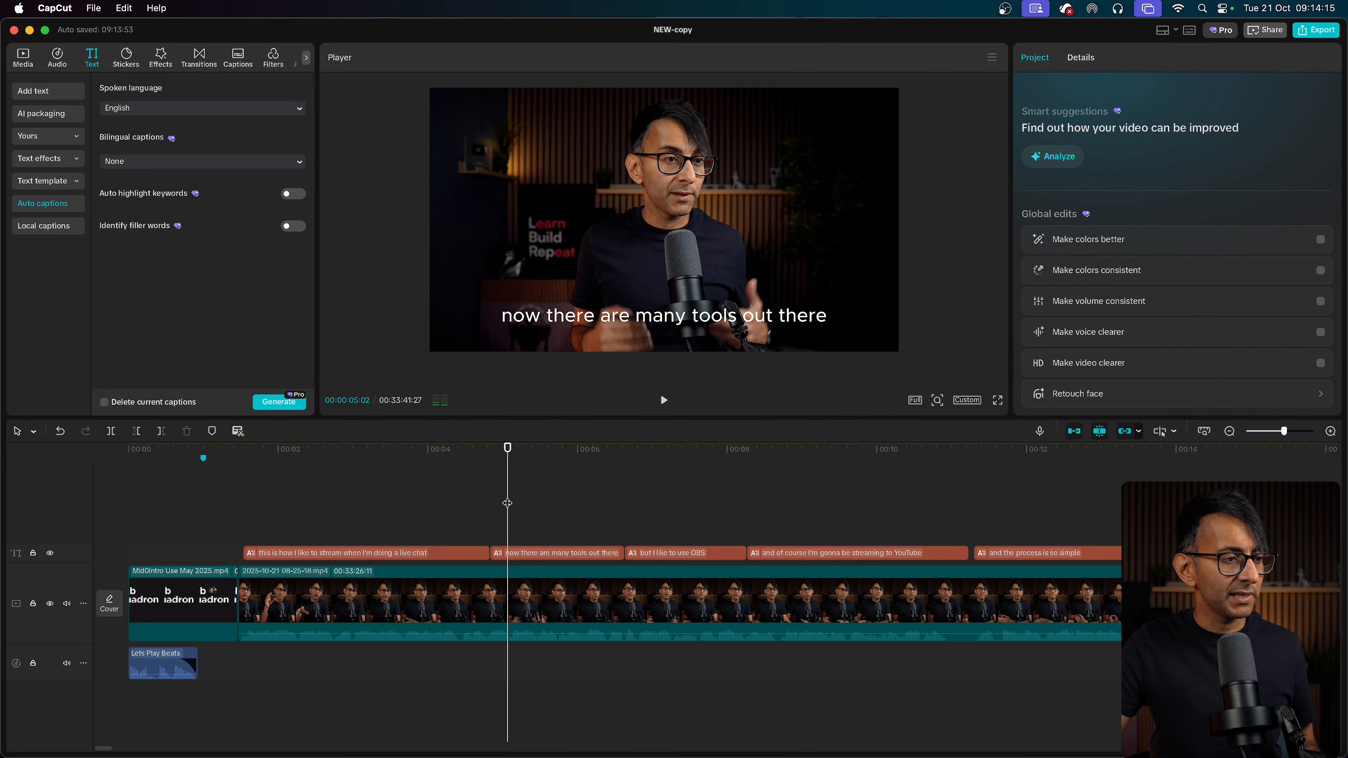
key(space)
key(space)
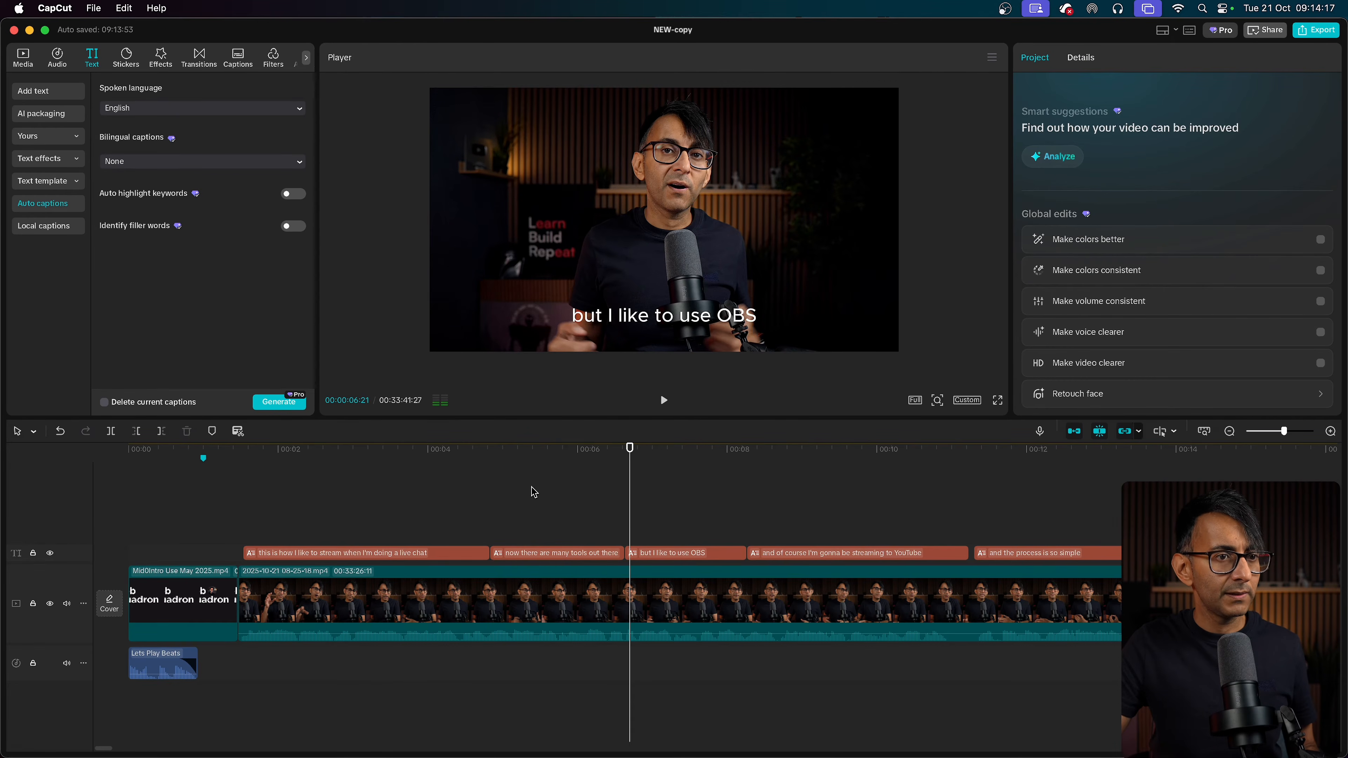
- Review the recording's audio options, try a volume of 9.2 dB and return it to 0.0 dB
click(591, 596)
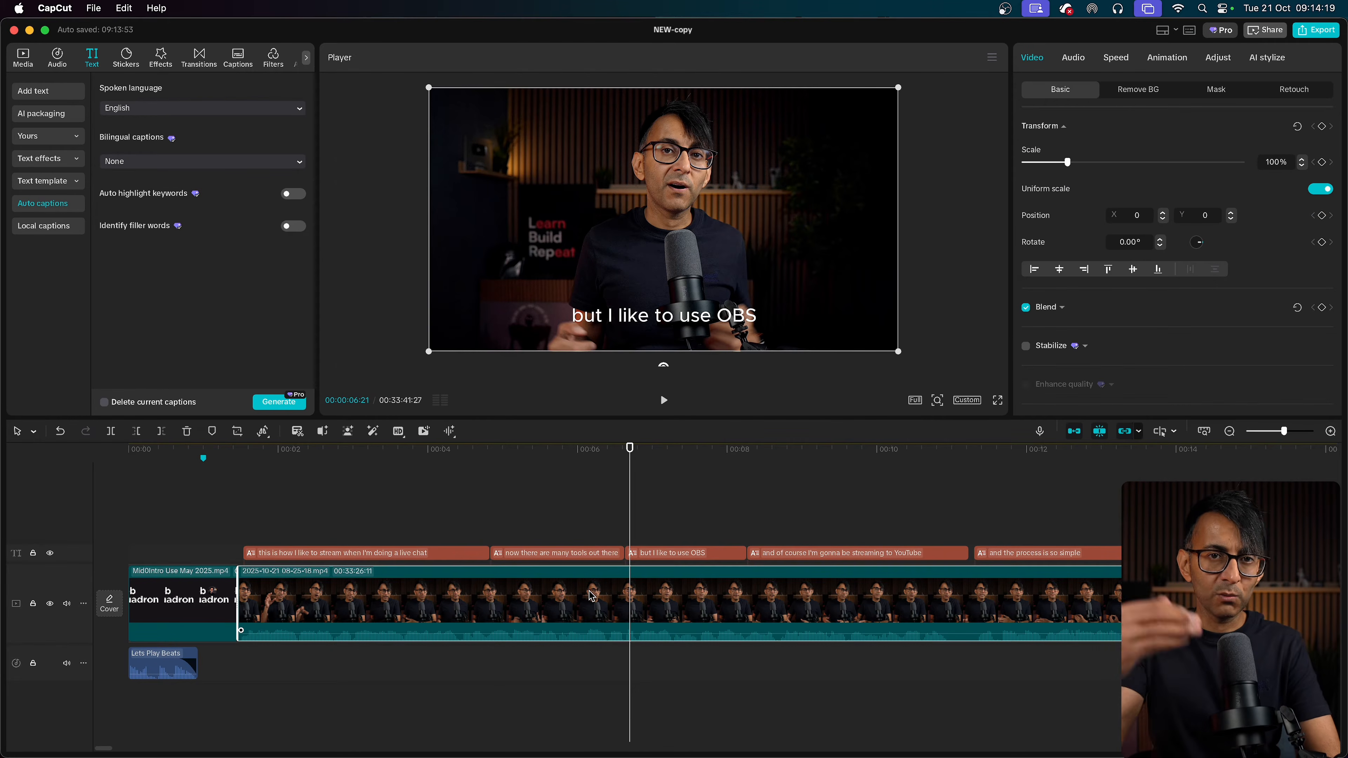
click(1072, 57)
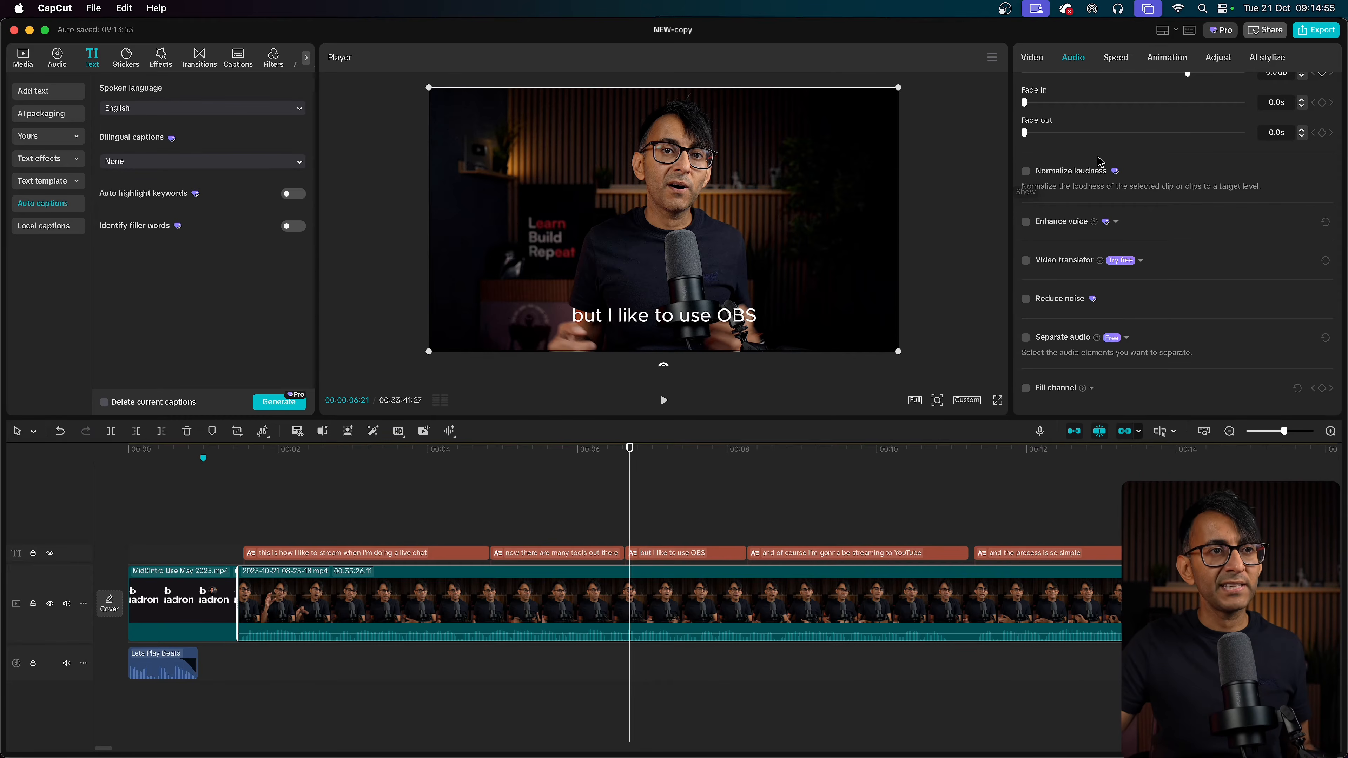
scroll(1163, 203, up, 3)
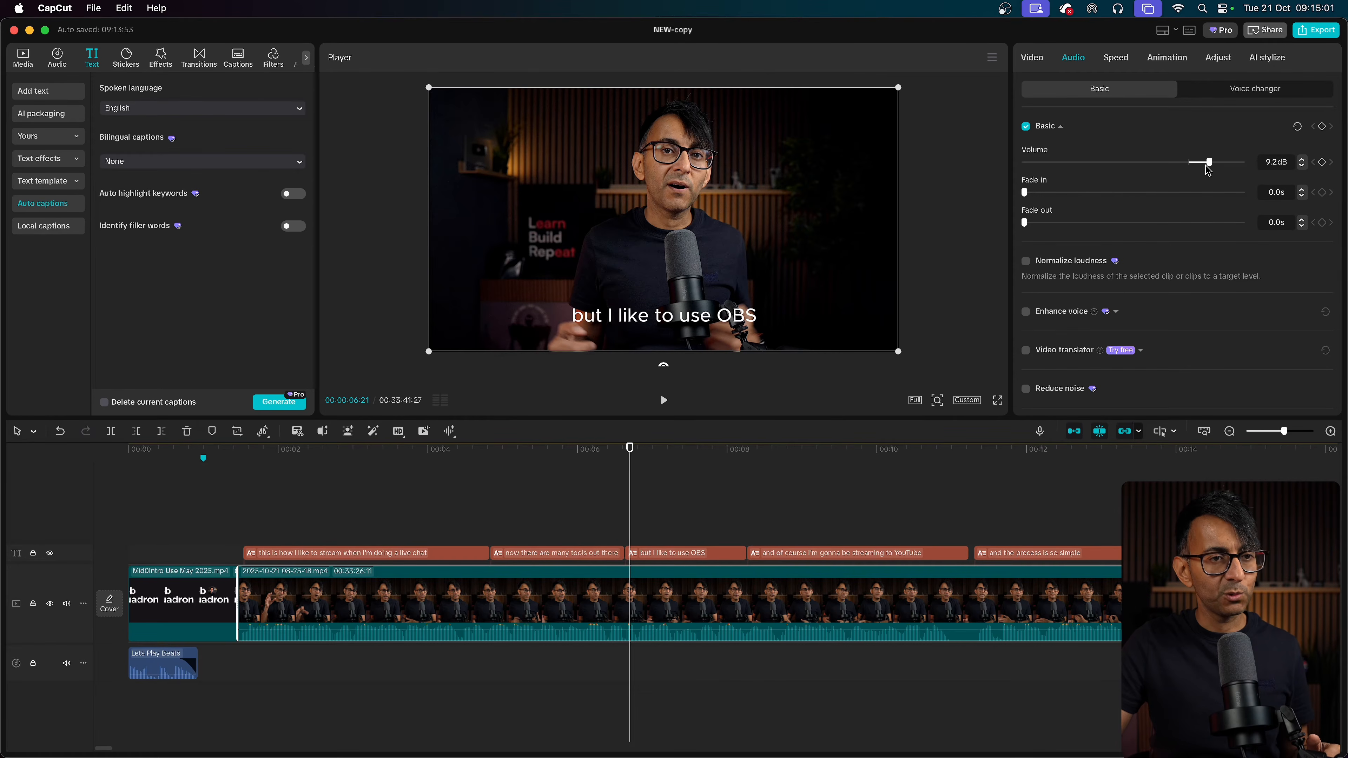
scroll(1029, 229, down, 2)
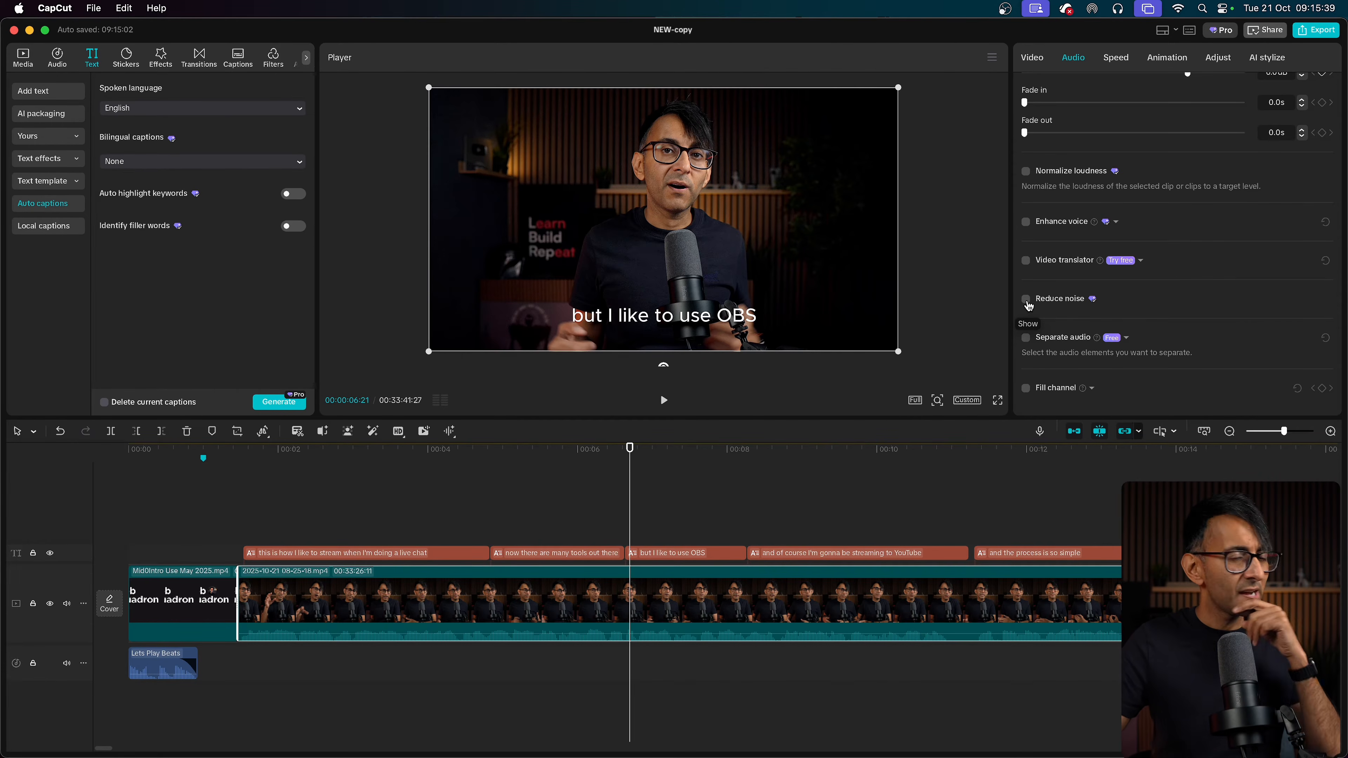
scroll(1028, 305, up, 3)
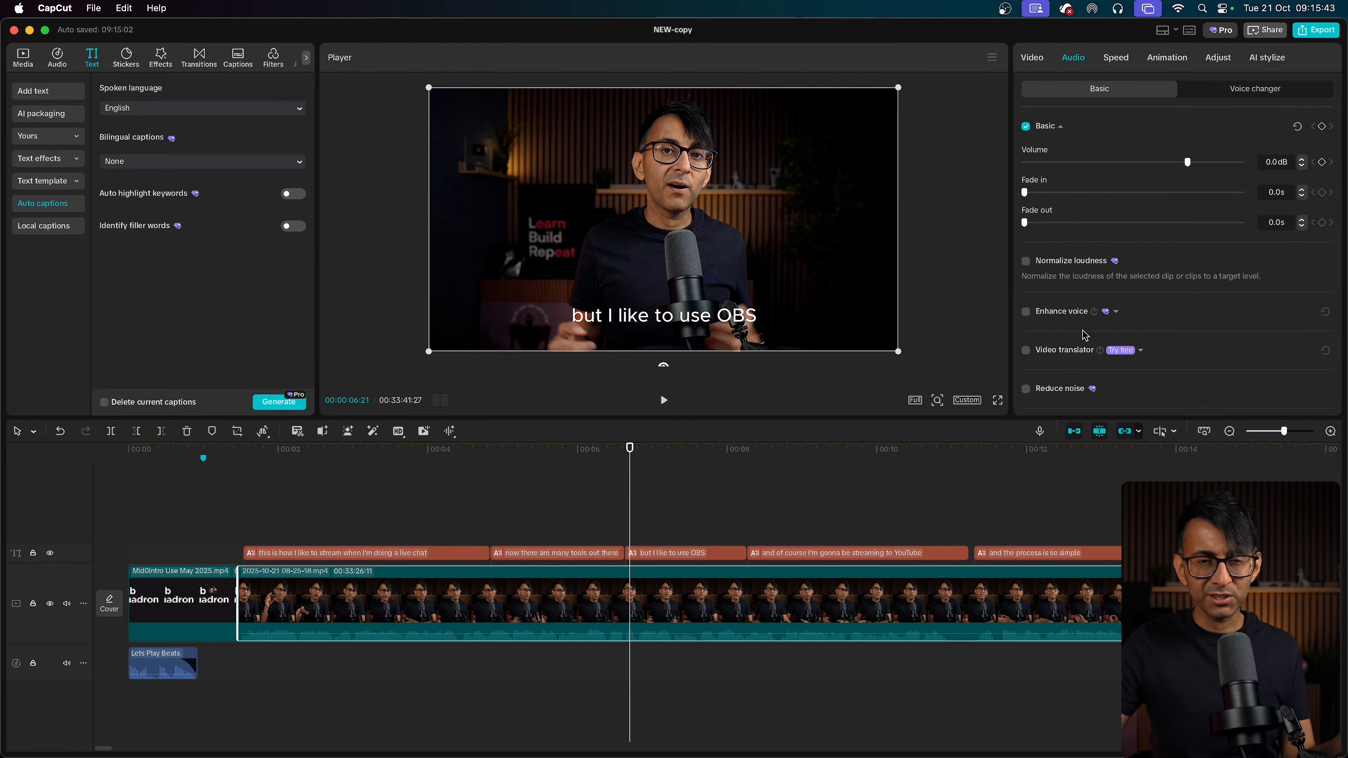
- Split the recording at 00:00:04:12, near the end of the first caption
click(782, 492)
click(426, 534)
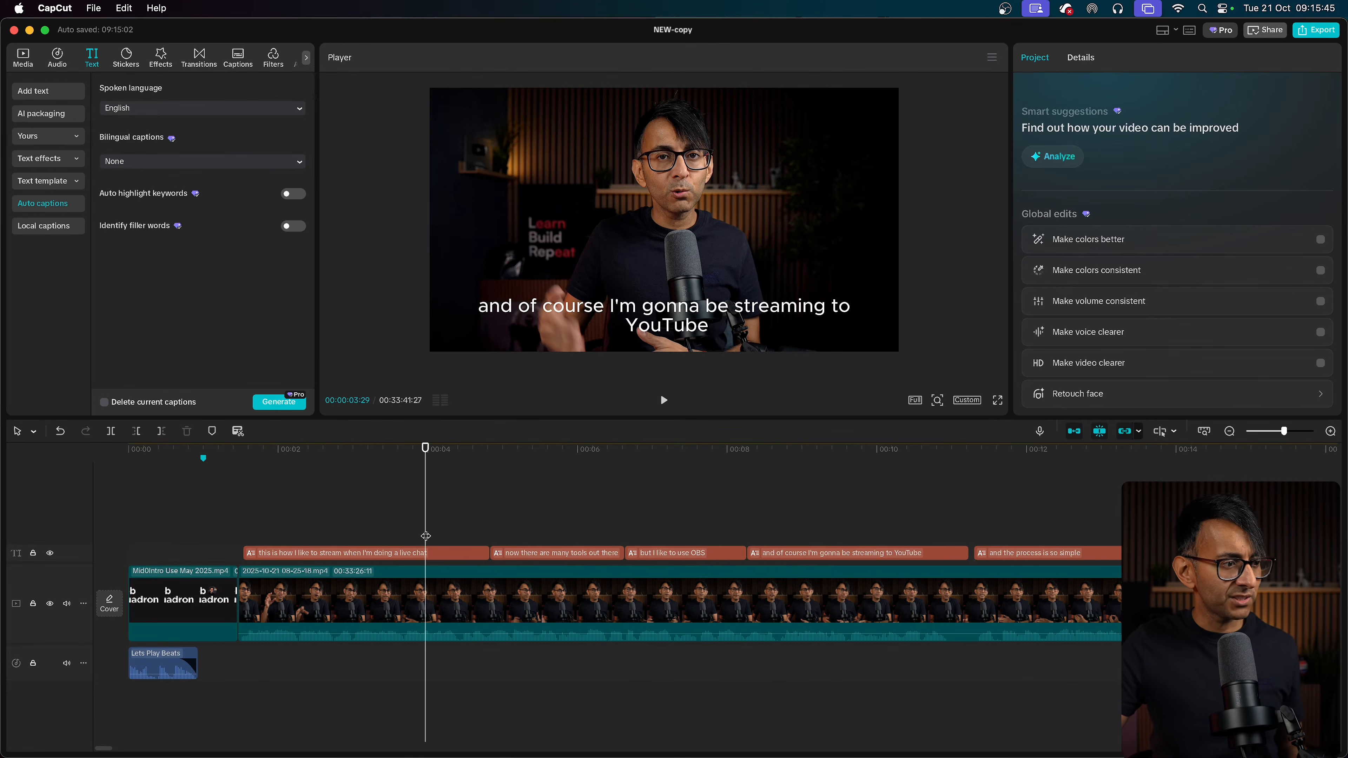
drag(426, 535, 457, 533)
key(super+b)
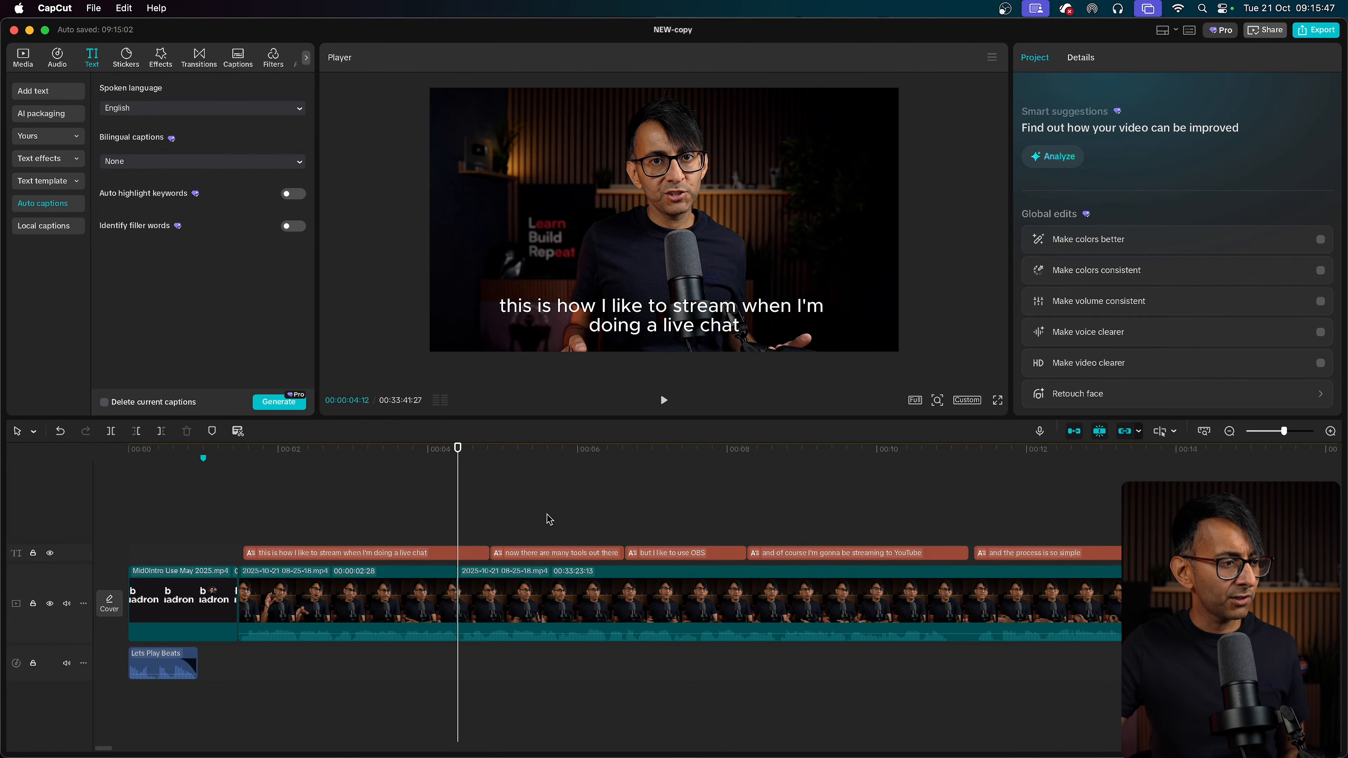
- Split the recording at 00:00:06:12, delete the section between the two cuts and remove the leftover "but I like to use OBS" caption
drag(547, 516, 608, 532)
key(super+b)
click(562, 589)
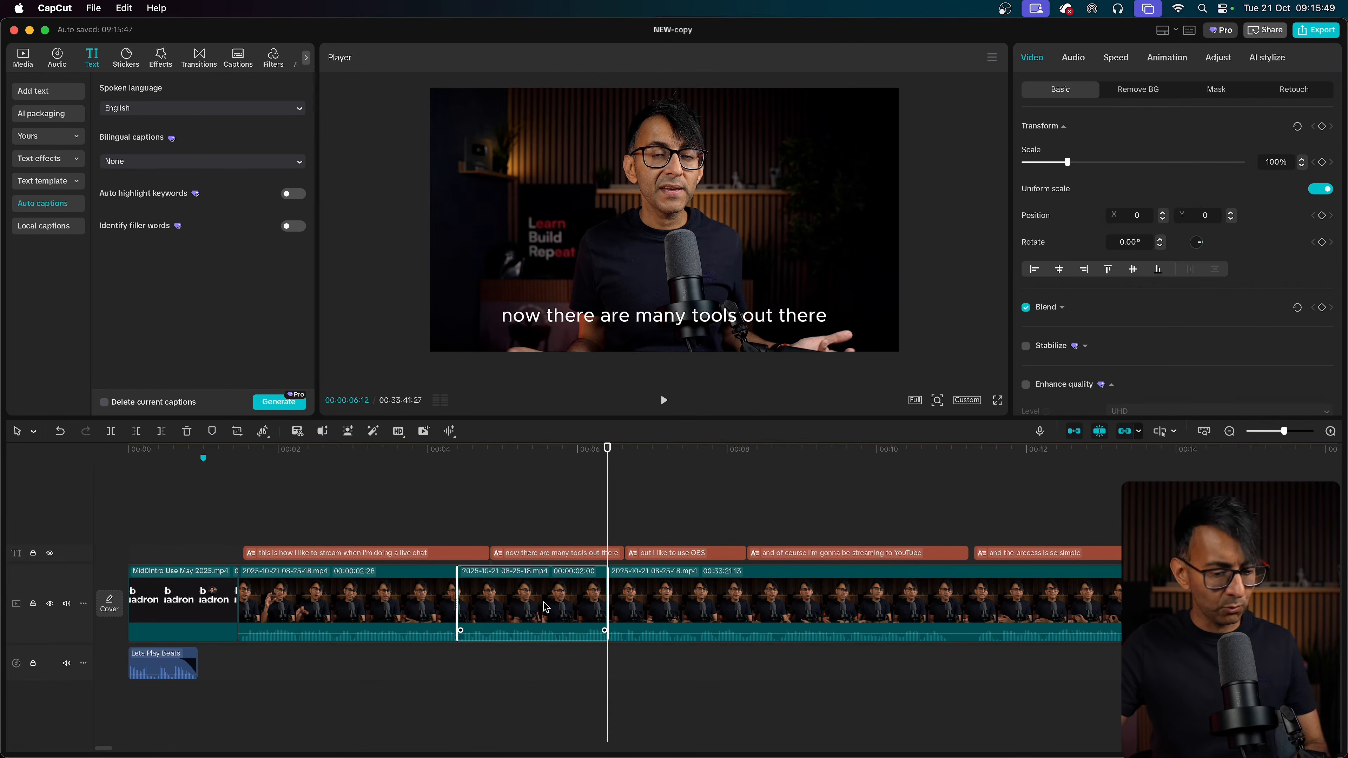
key(Delete)
click(523, 534)
key(Delete)
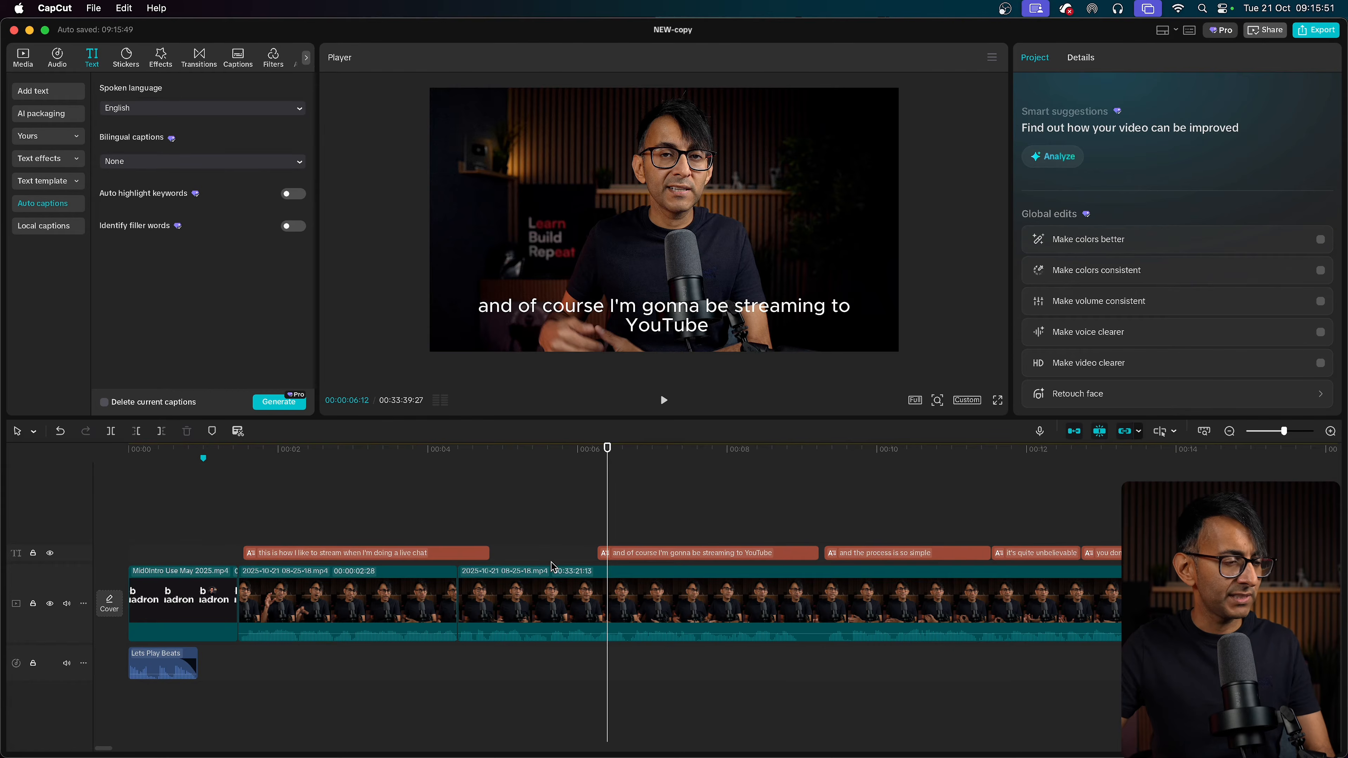
- Split the recording at about 00:00:09:00 and at 00:00:09:09, around the pause before the "and the process is so simple" caption
drag(788, 541, 824, 528)
key(super+b)
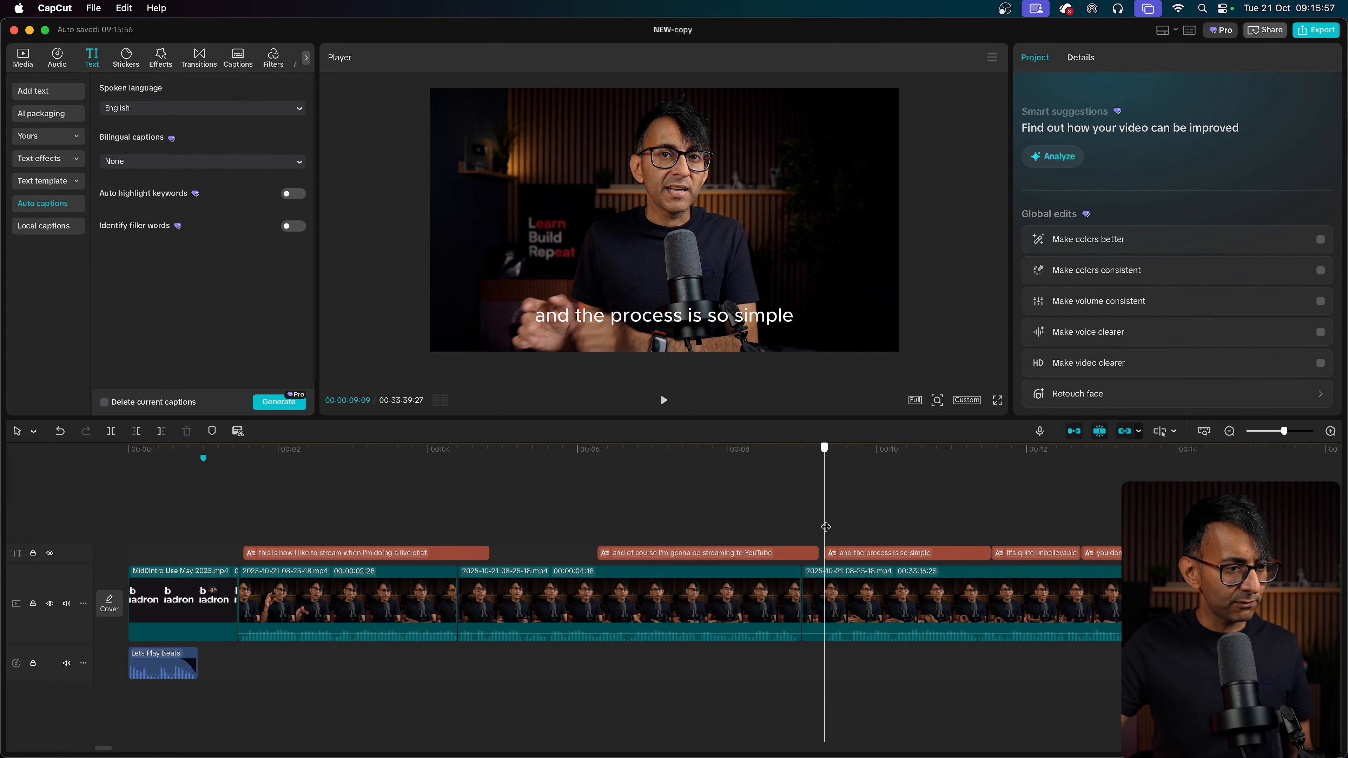
key(super+b)
- Delete the short section between the two cuts around 00:00:09:00, play across the join and undo the deletion
click(817, 624)
key(Delete)
click(777, 533)
key(space)
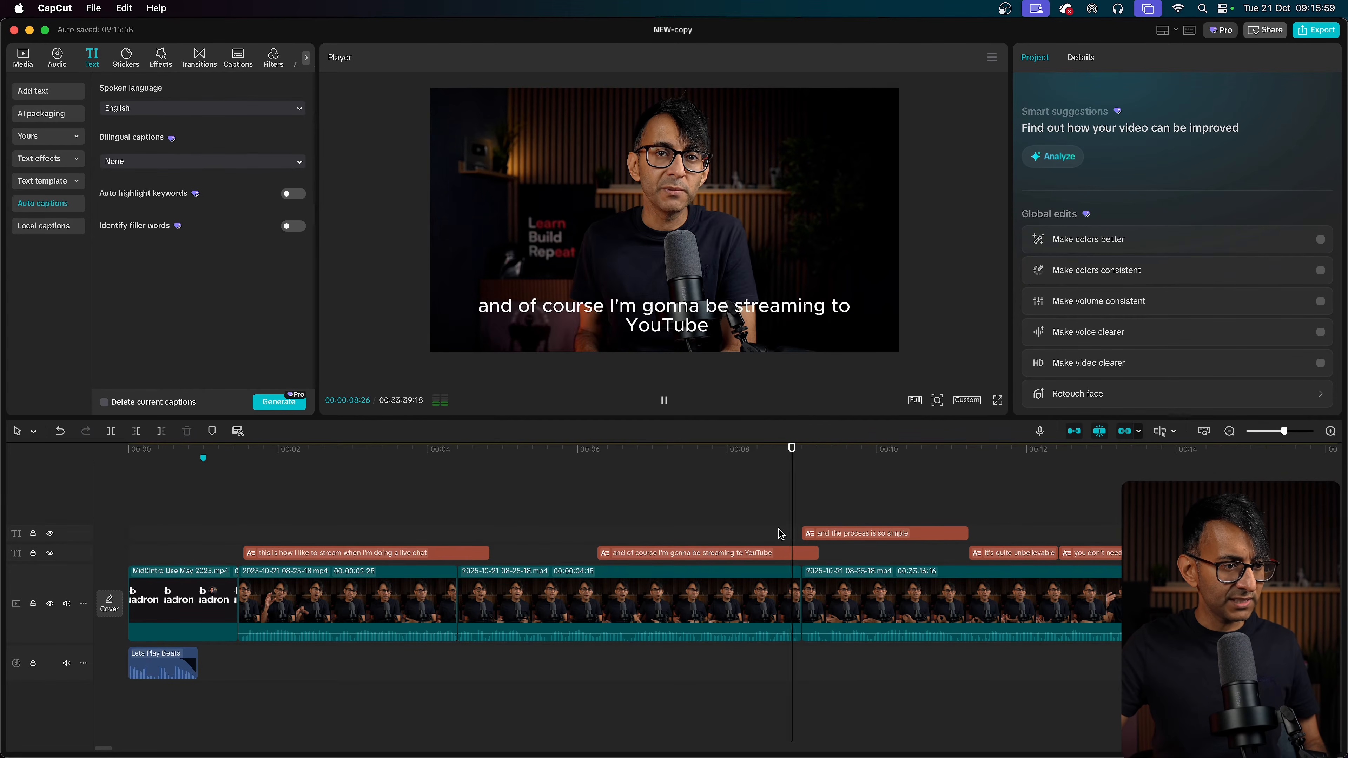
key(space)
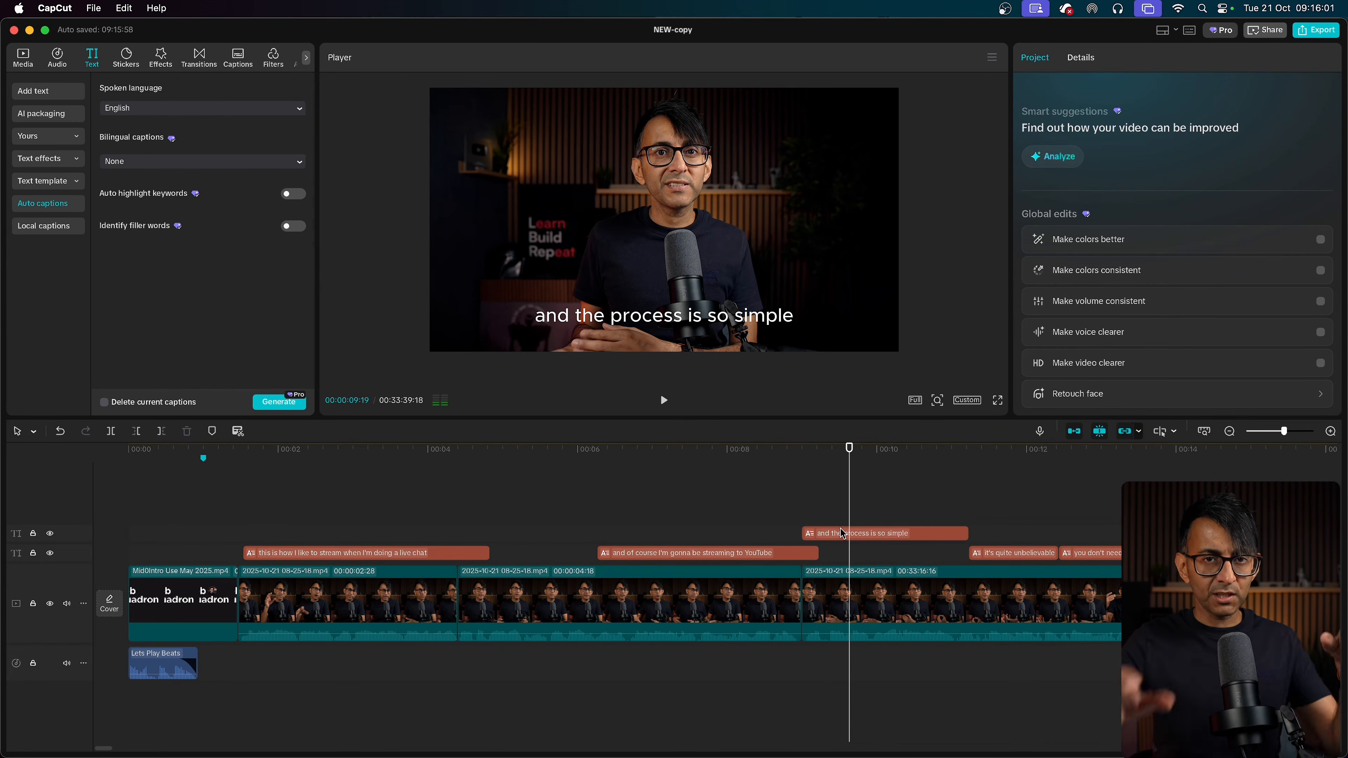
key(super+z)
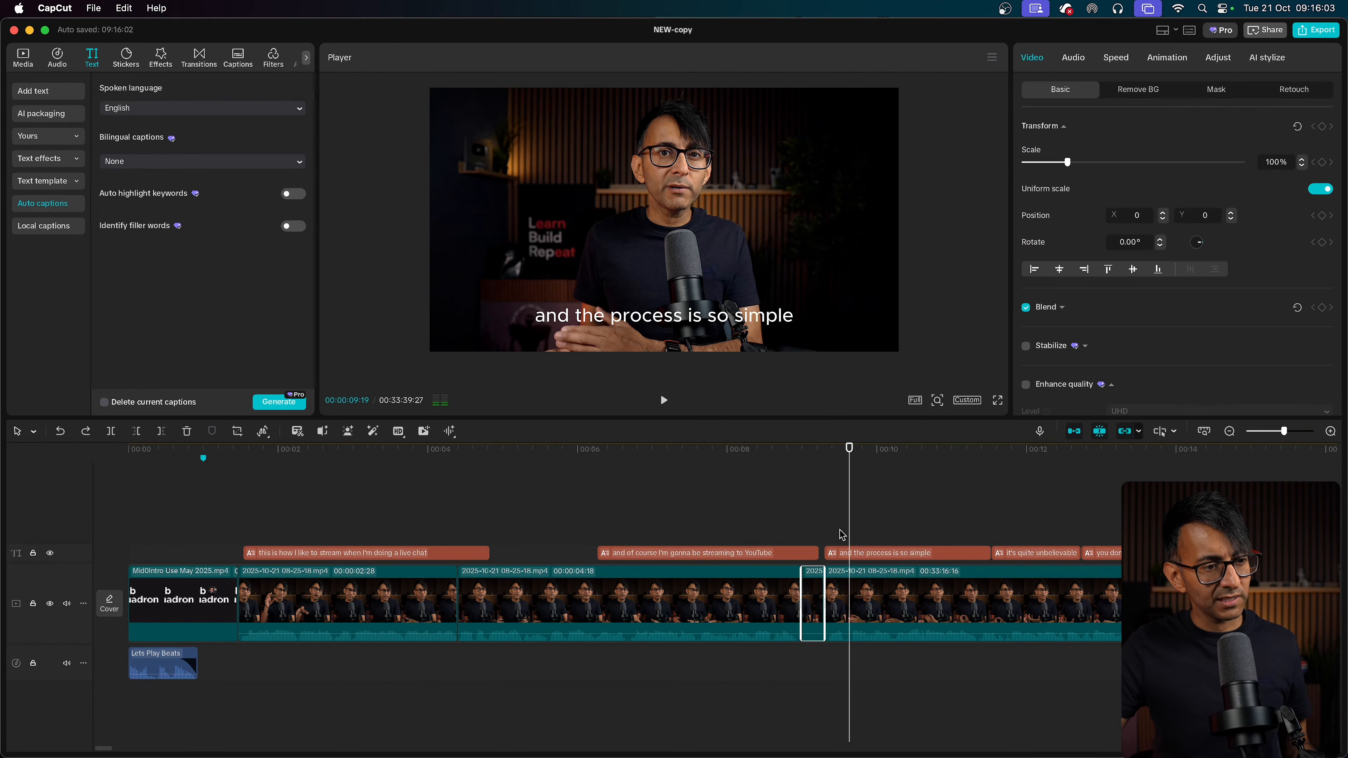
- Play the passage across the short section at 00:00:09:00 twice with the pause still in place
click(771, 534)
key(space)
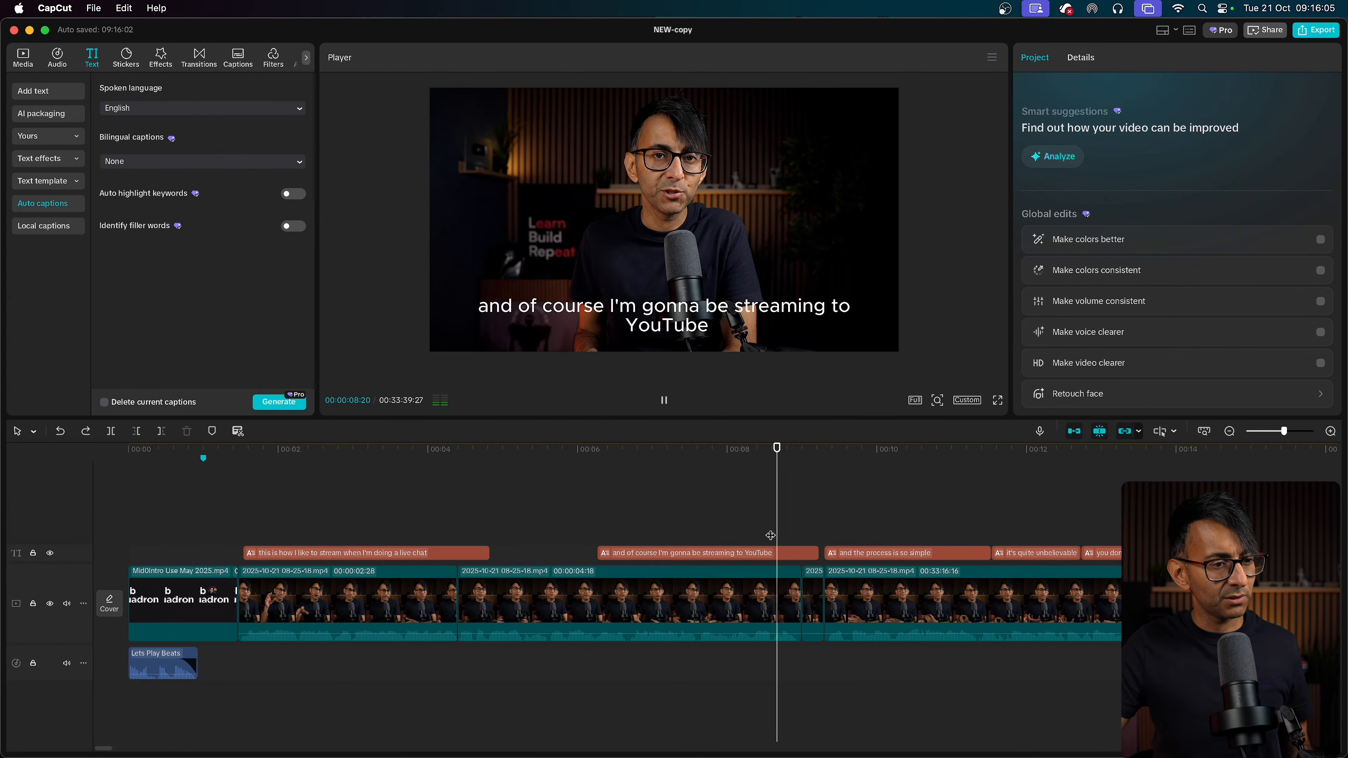
key(space)
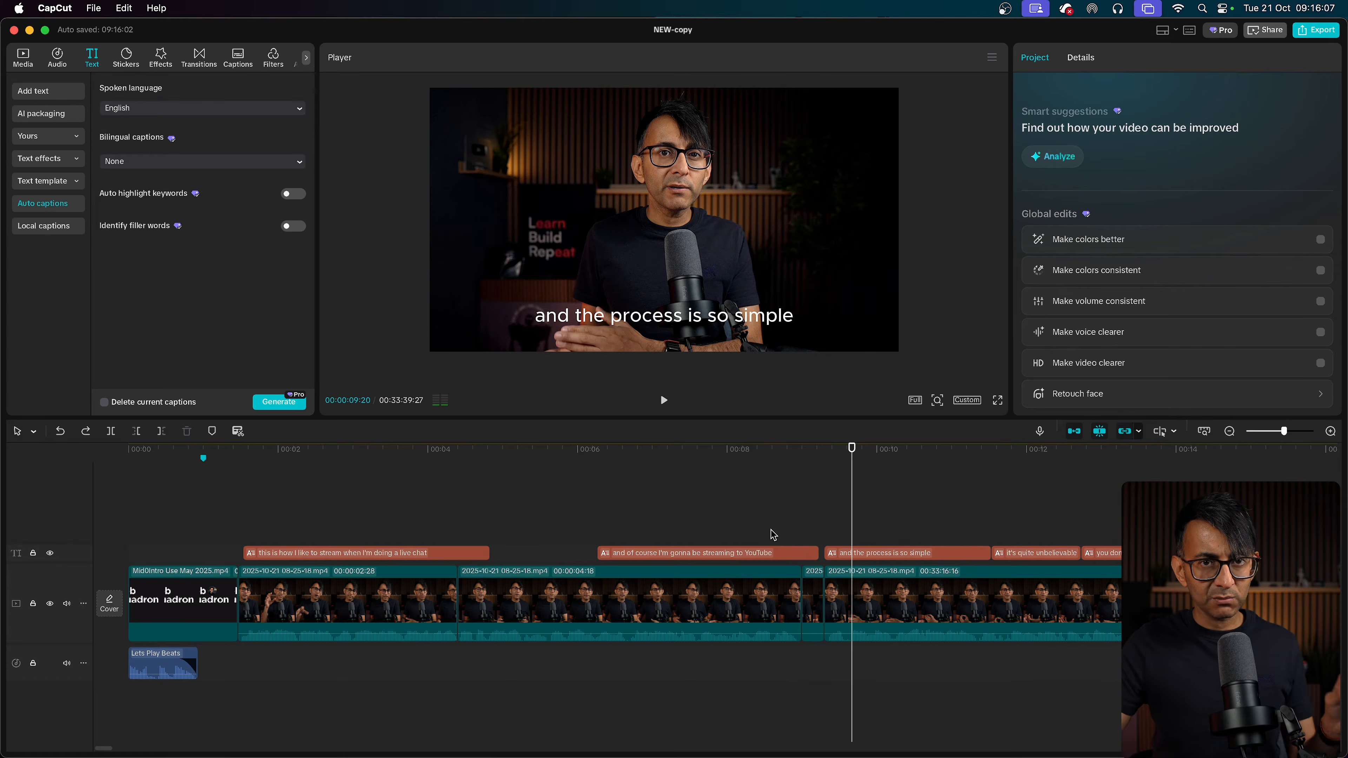
click(772, 535)
key(space)
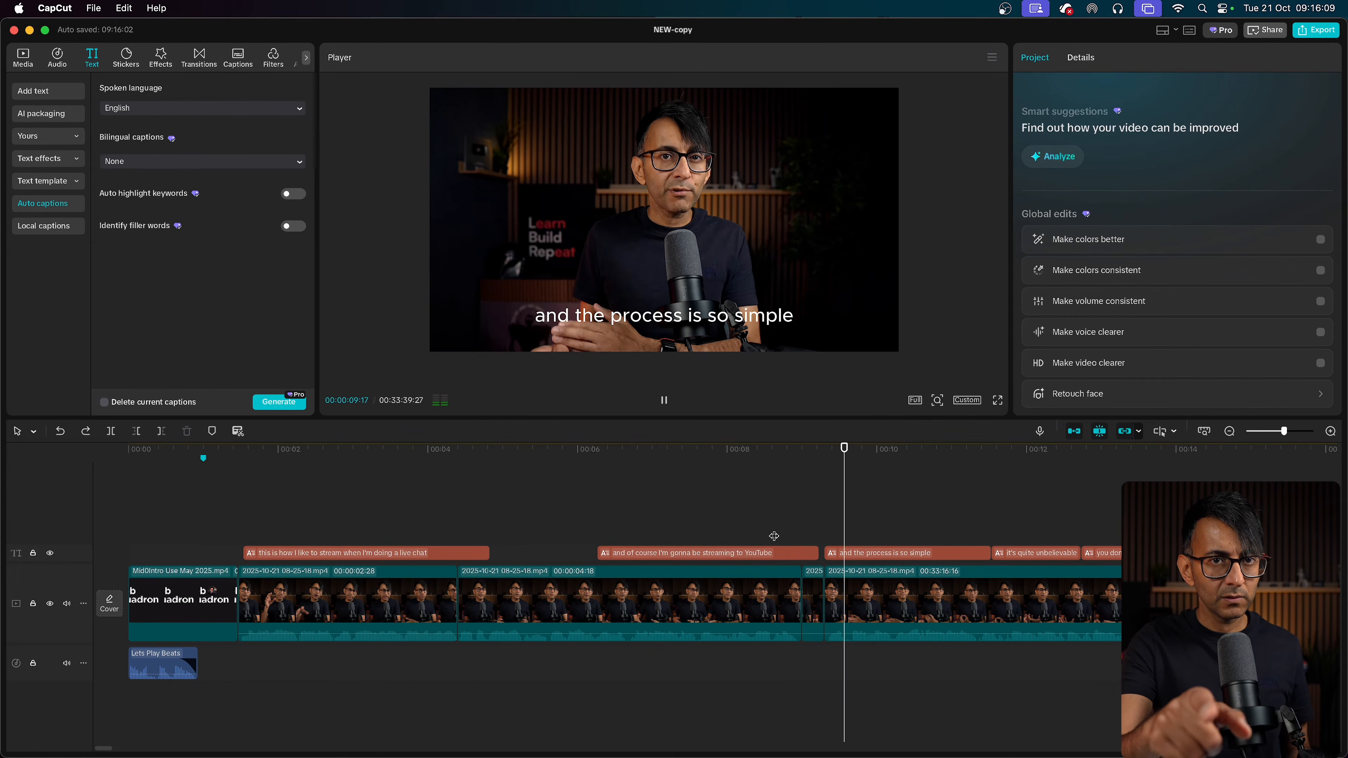
key(space)
- Delete the short section before the "and the process is so simple" caption and play across the join
click(820, 602)
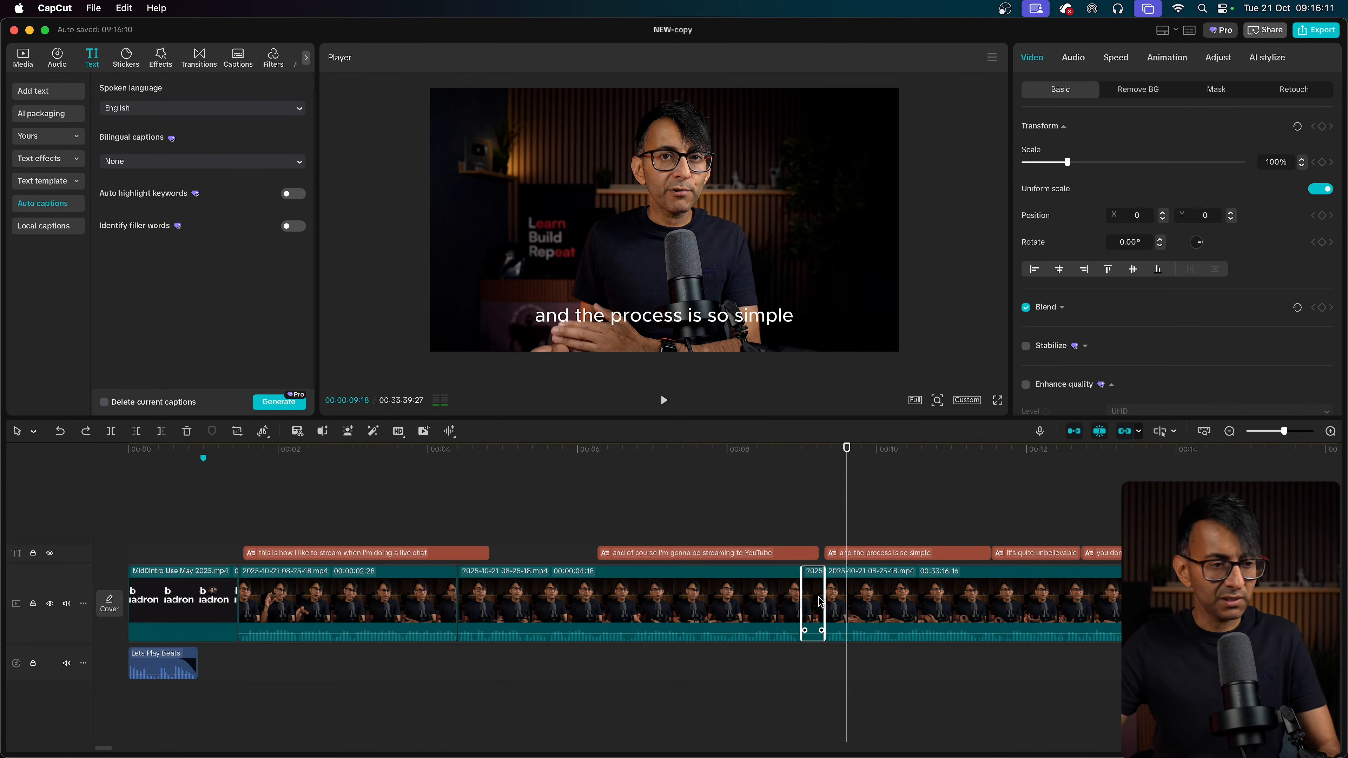
key(Delete)
click(741, 523)
key(space)
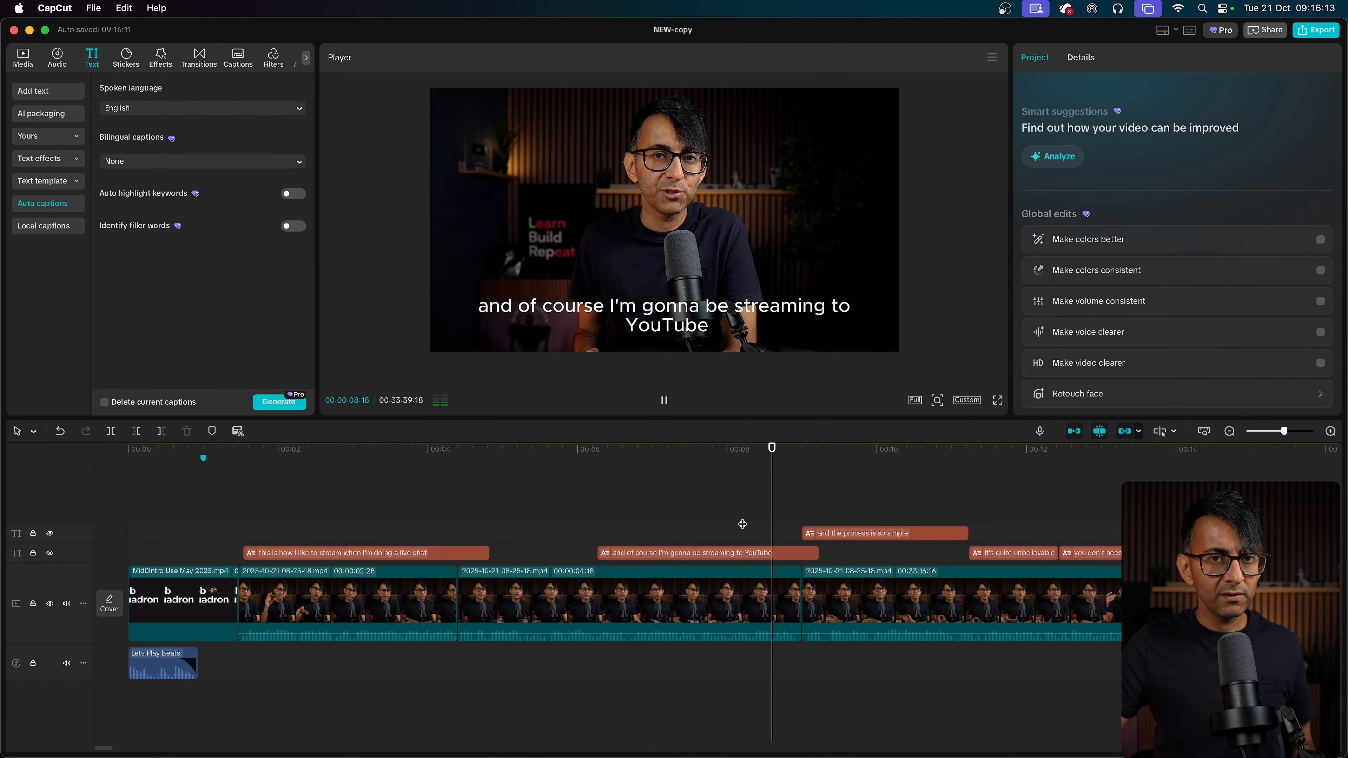
key(space)
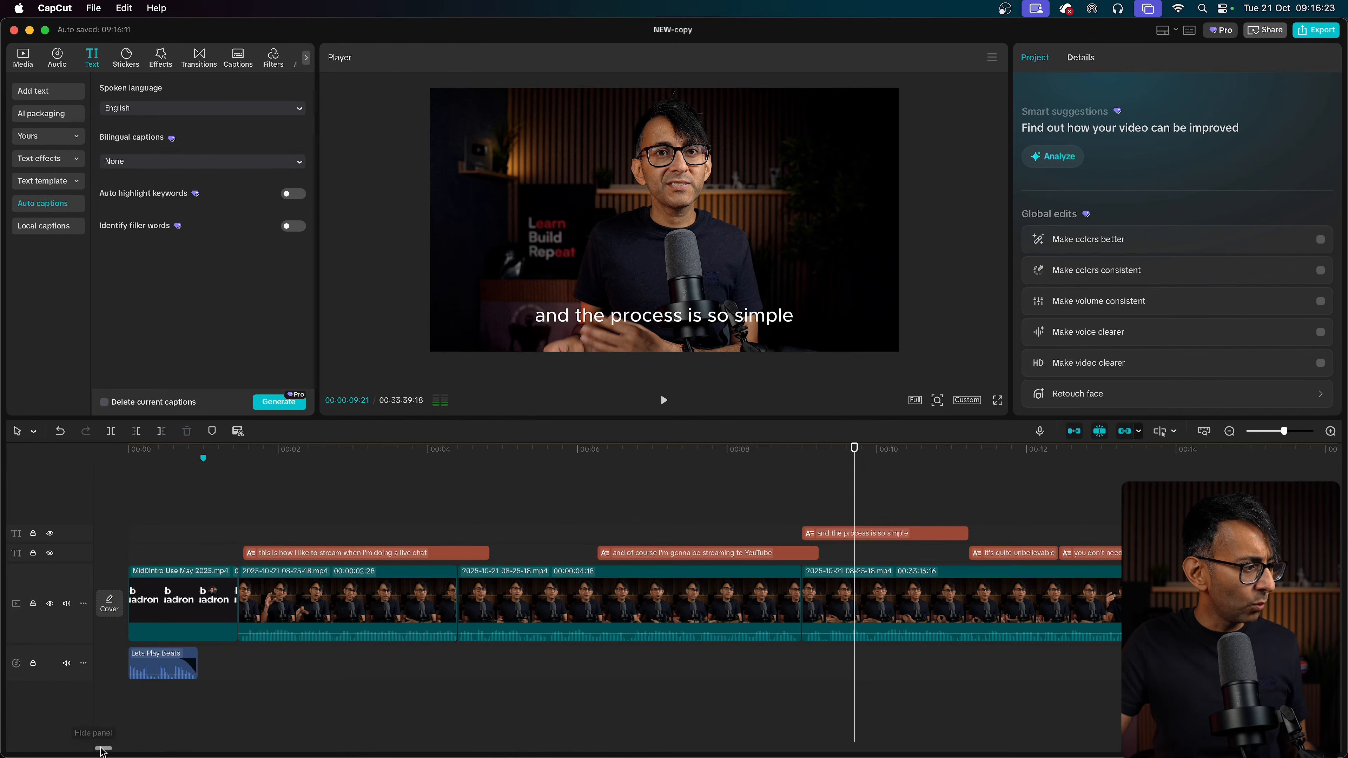
- Split the recording near the end of the "and it will display the chat on my overlay" caption and at 00:30:37:10, and delete the section between
mouse_move(103, 749)
mouse_down()
mouse_move(563, 749)
mouse_move(106, 751)
mouse_up()
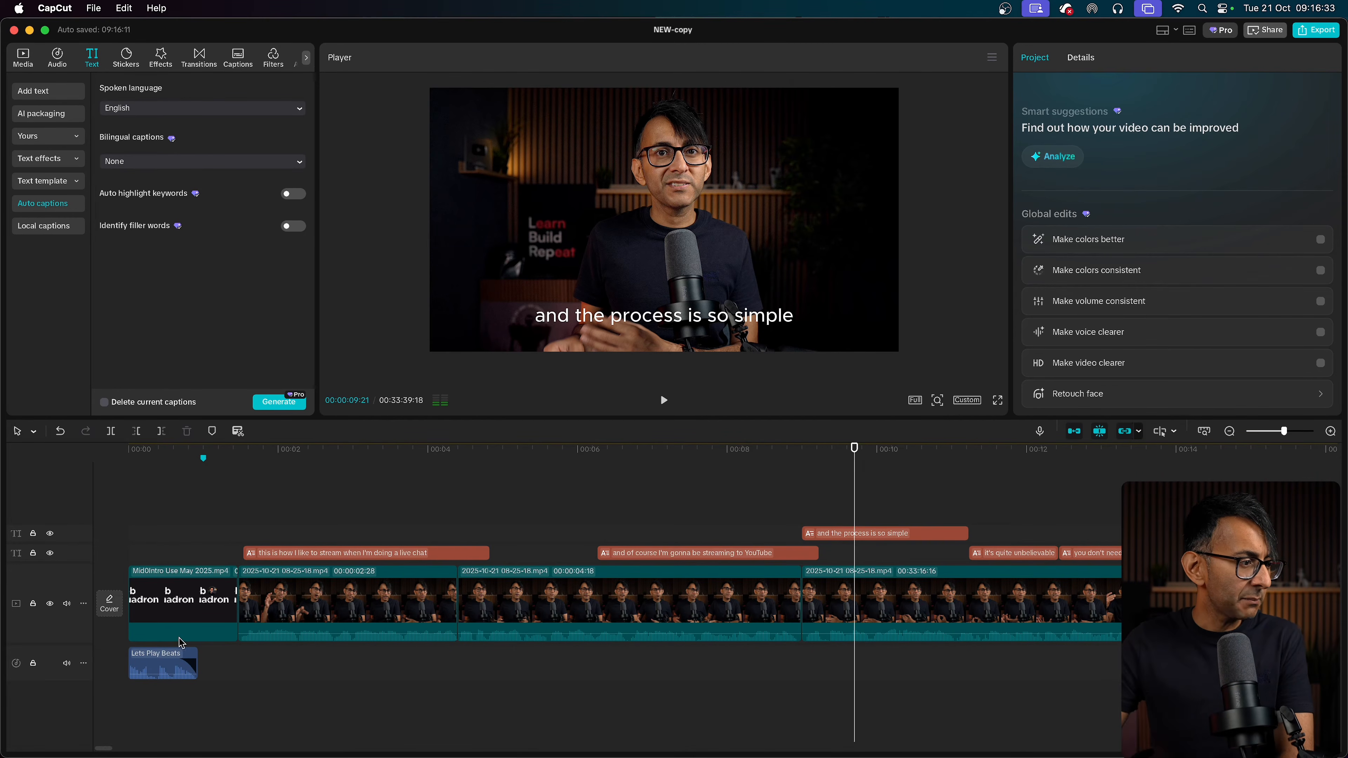
drag(109, 749, 218, 755)
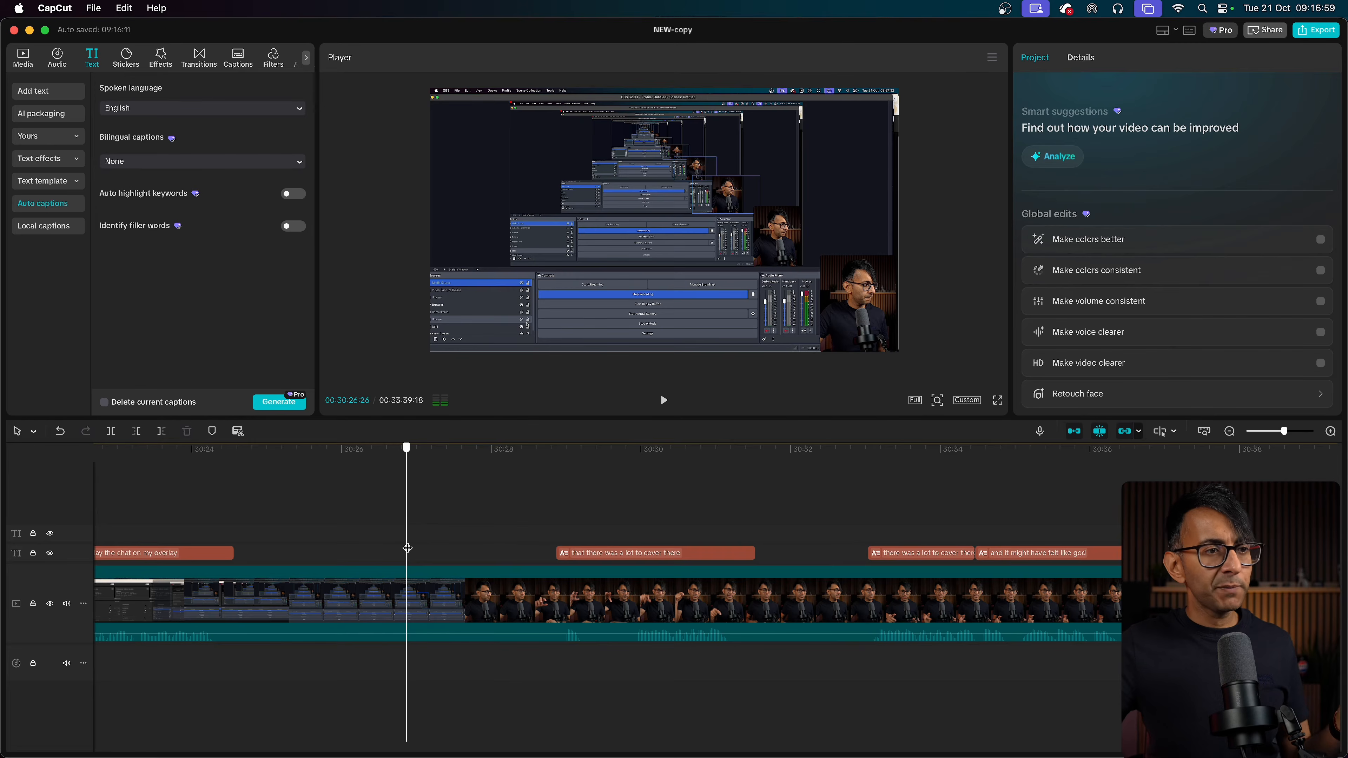
click(459, 554)
drag(458, 553, 1189, 537)
key(super+b)
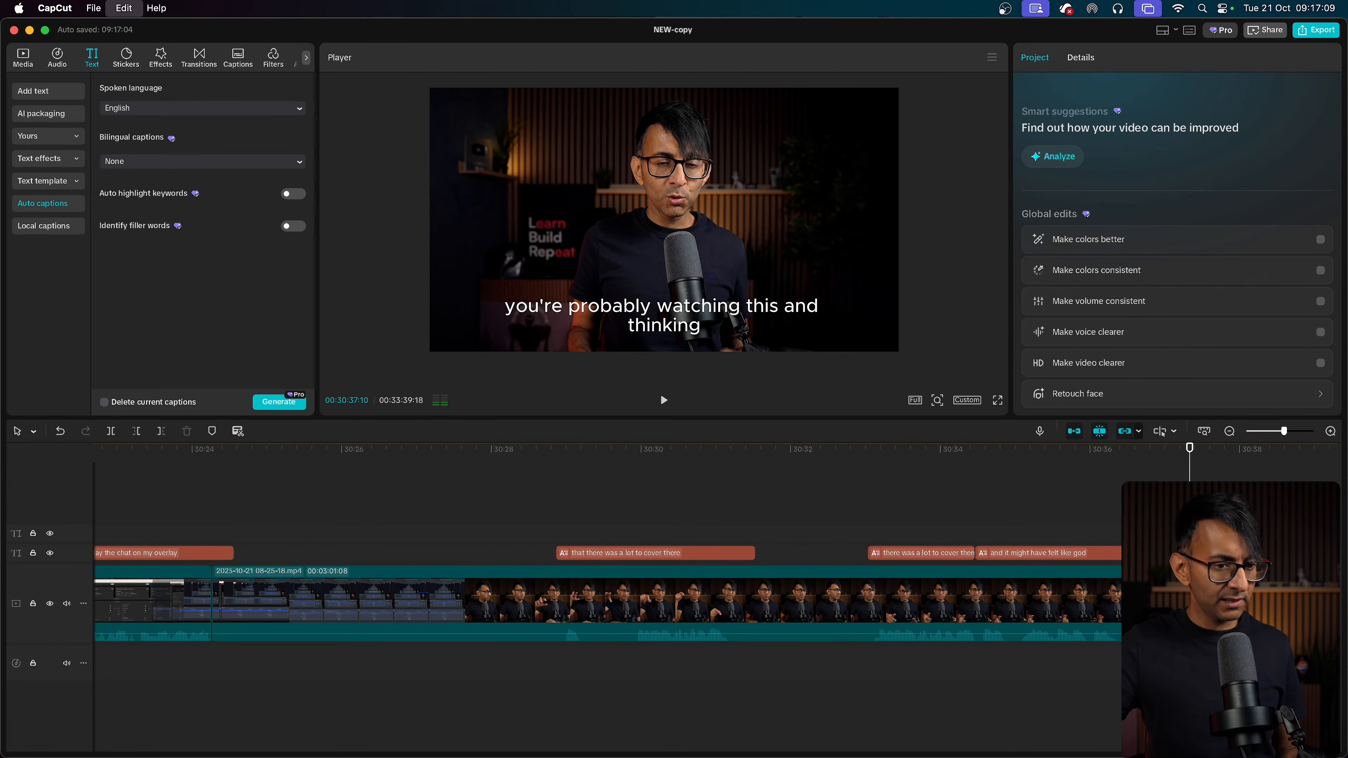
click(1081, 605)
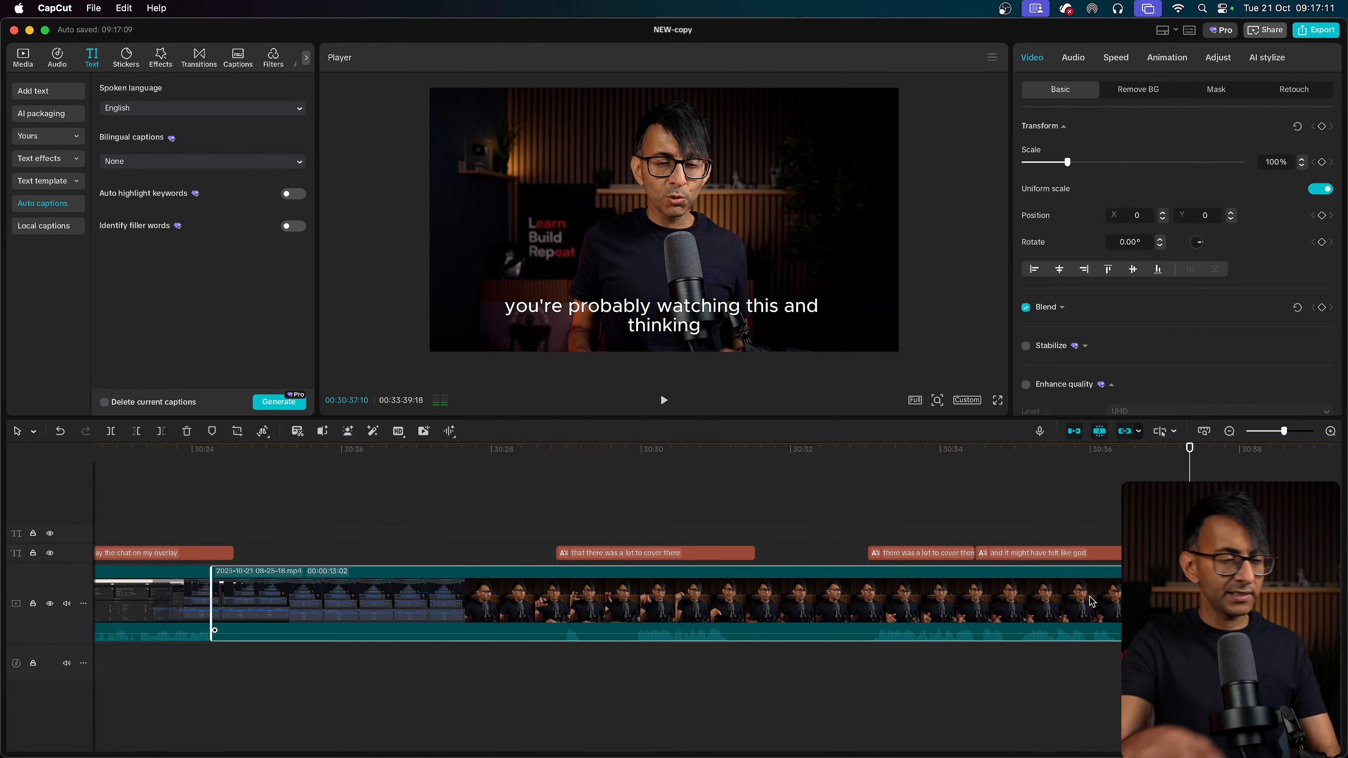
key(Delete)
- Search the transitions for "pull" and apply Pull In at the cut between the screen capture and the talking shot near 30:24
click(204, 63)
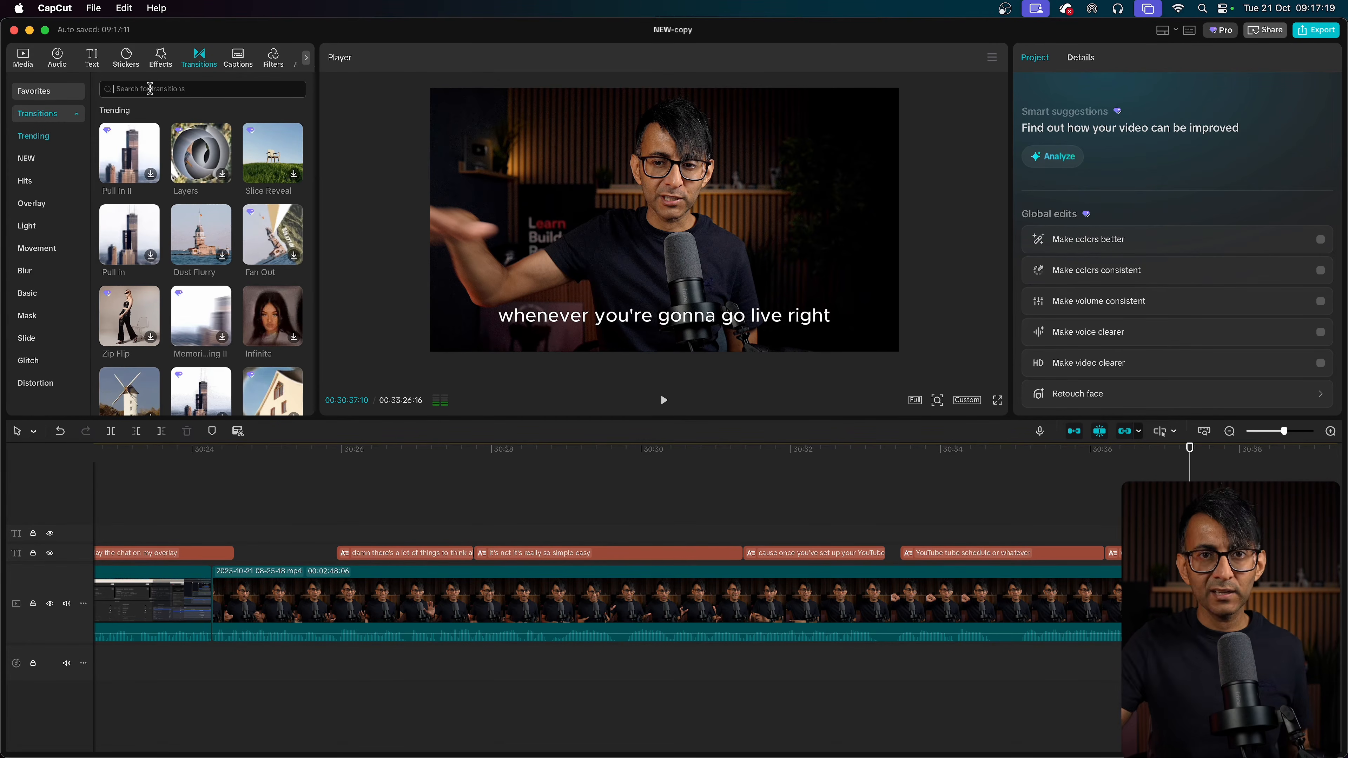
text(pull)
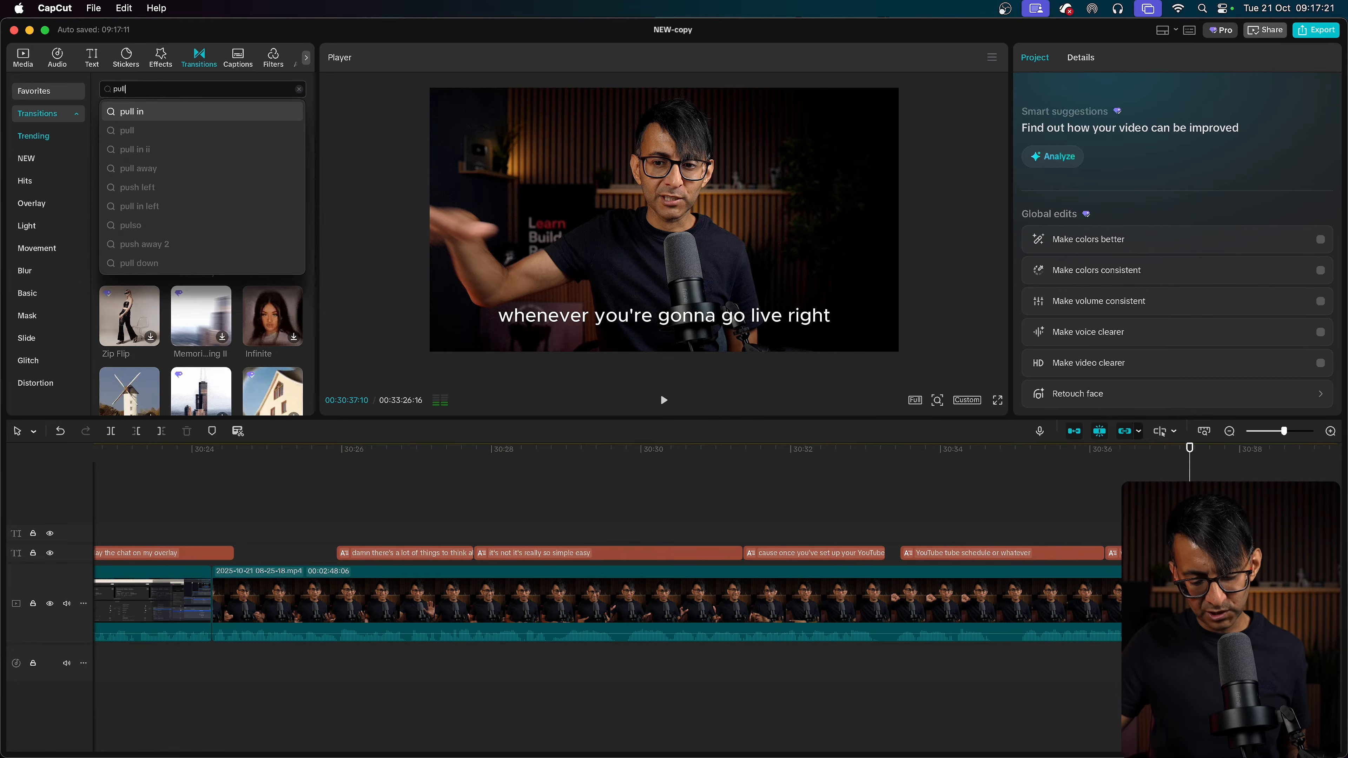
key(Return)
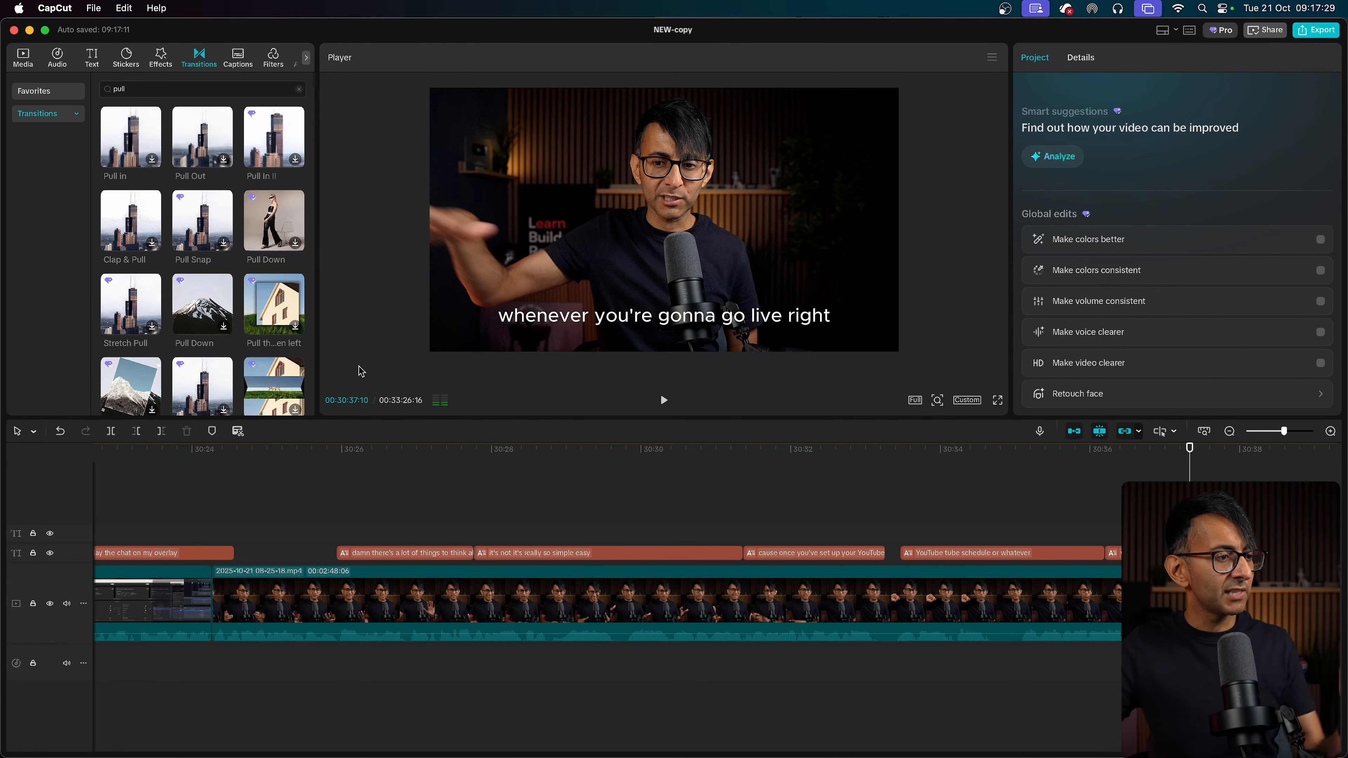
click(187, 536)
drag(188, 536, 254, 537)
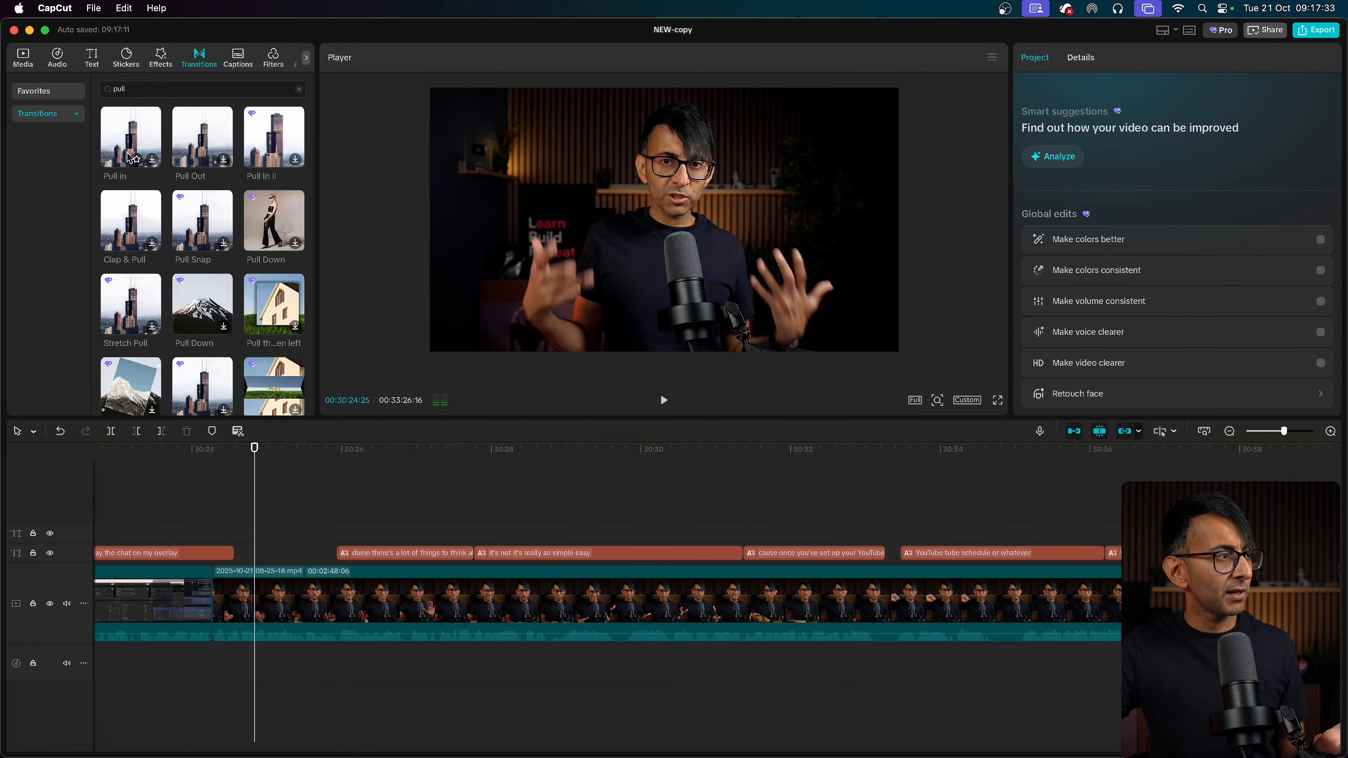
drag(131, 157, 207, 597)
- Play the Pull In transition near 30:24 twice, starting shortly before the cut
drag(186, 531, 171, 530)
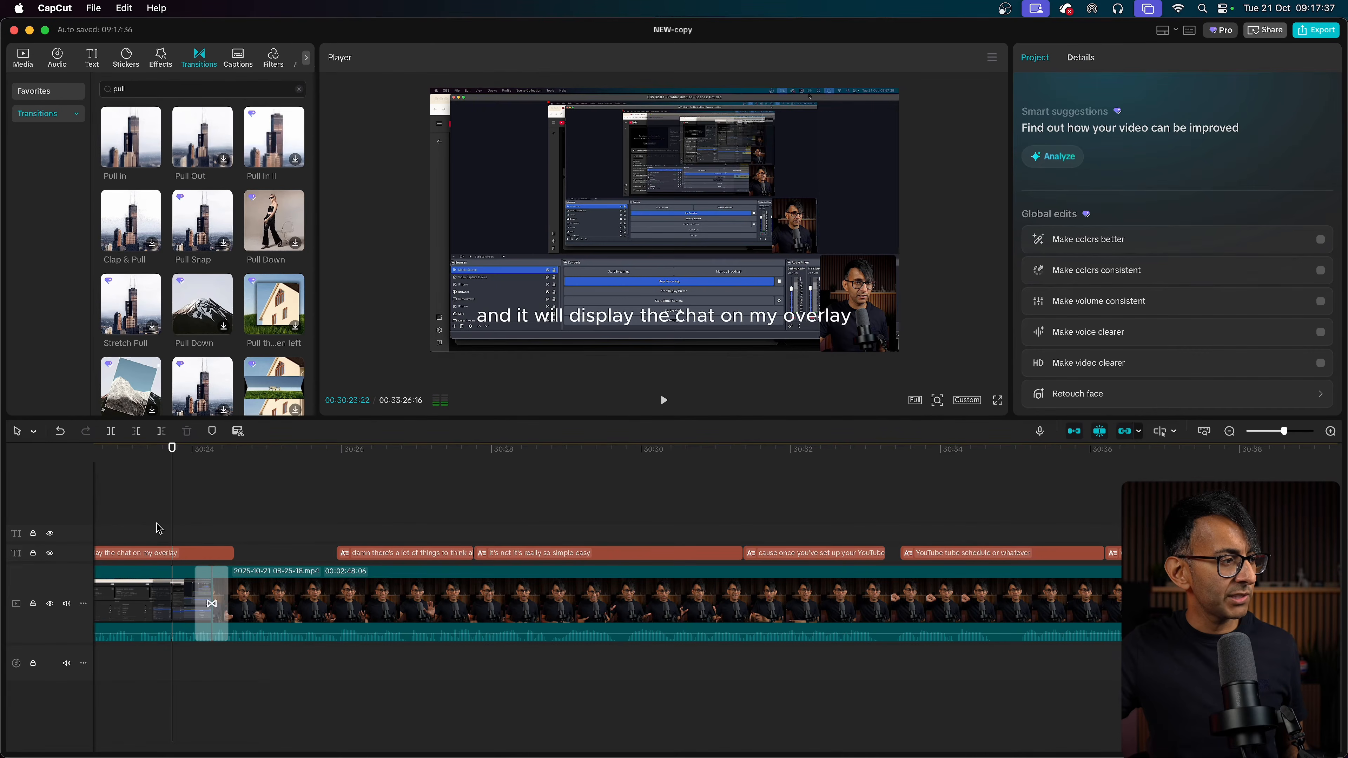
key(space)
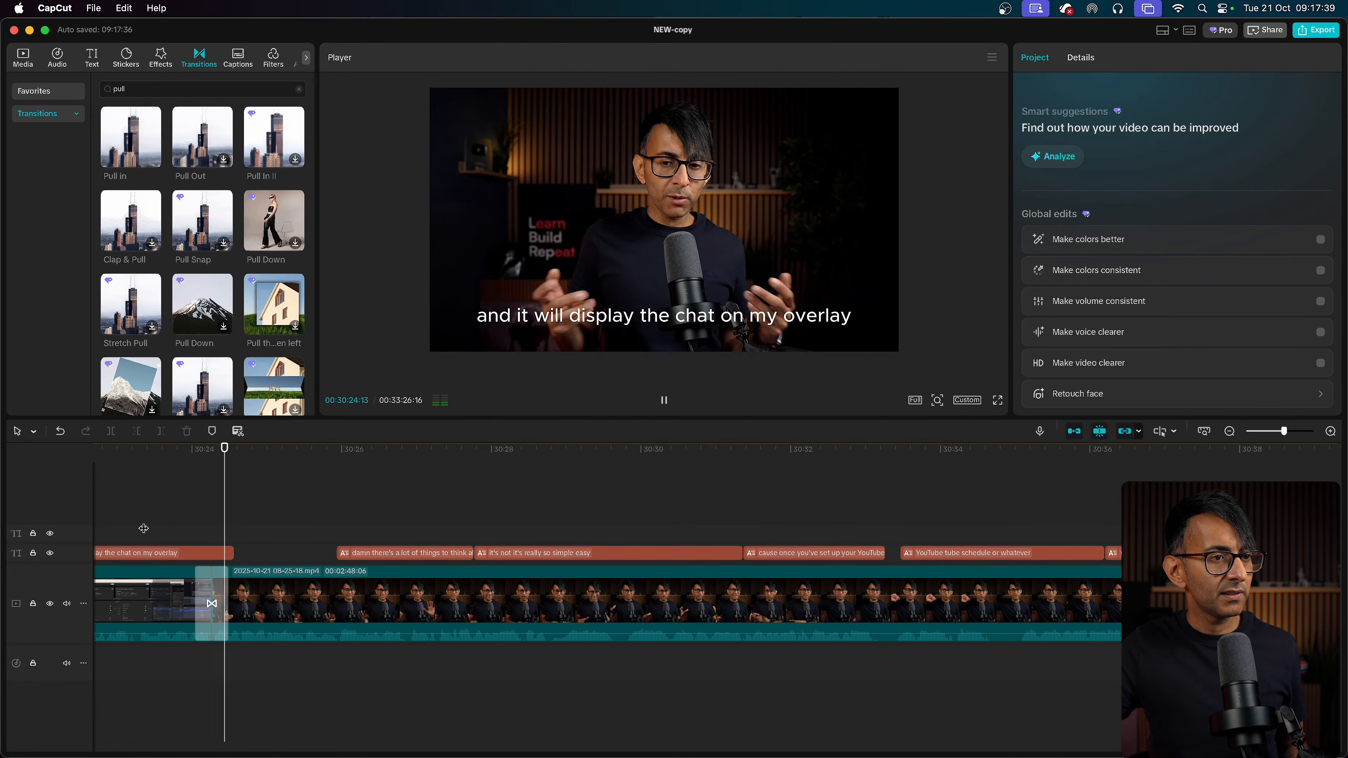
click(139, 527)
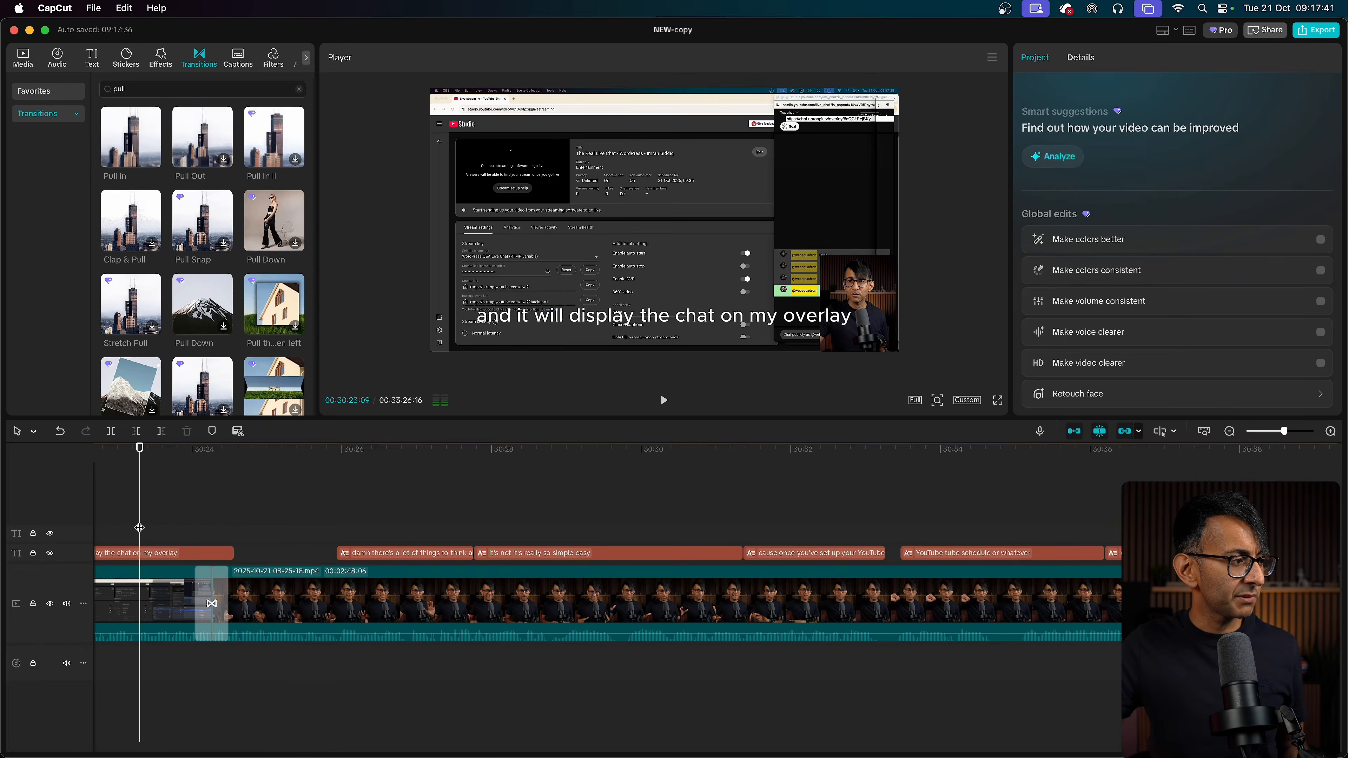
key(space)
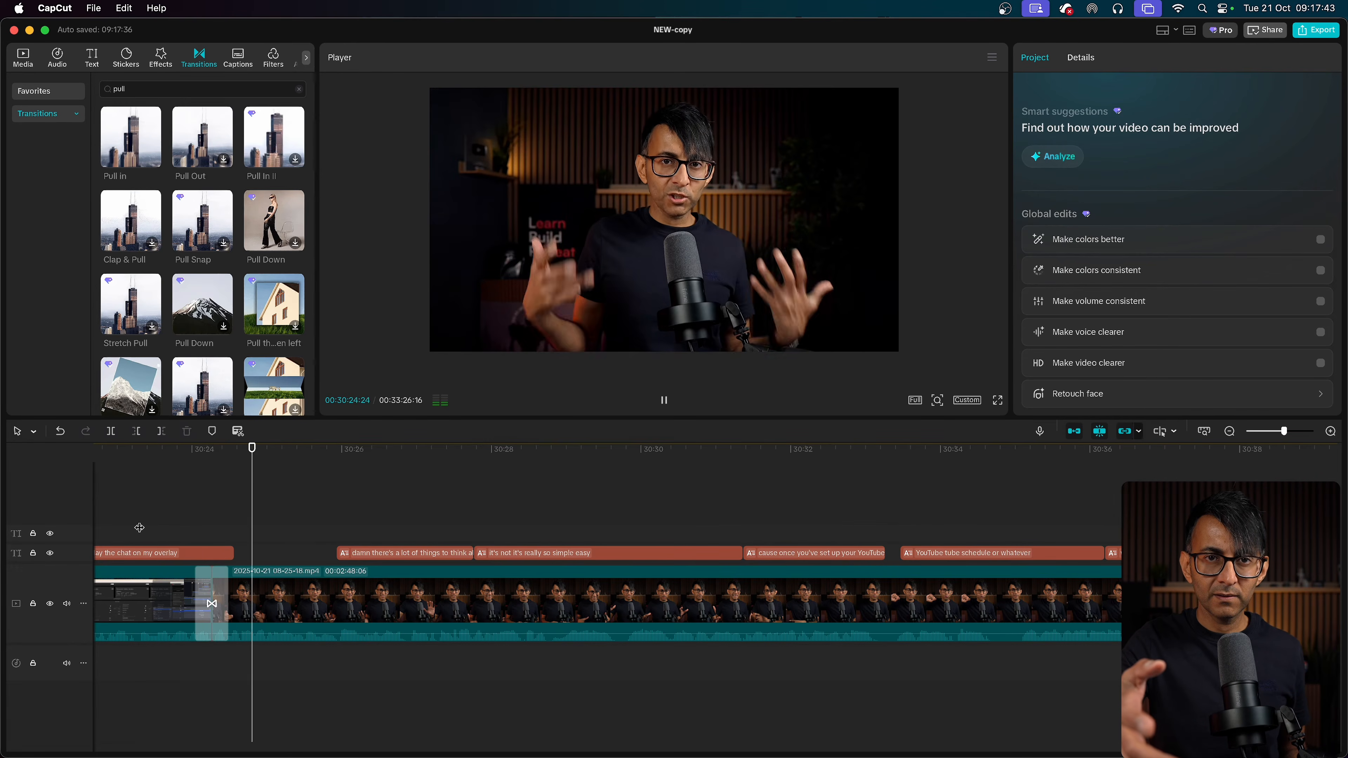
key(space)
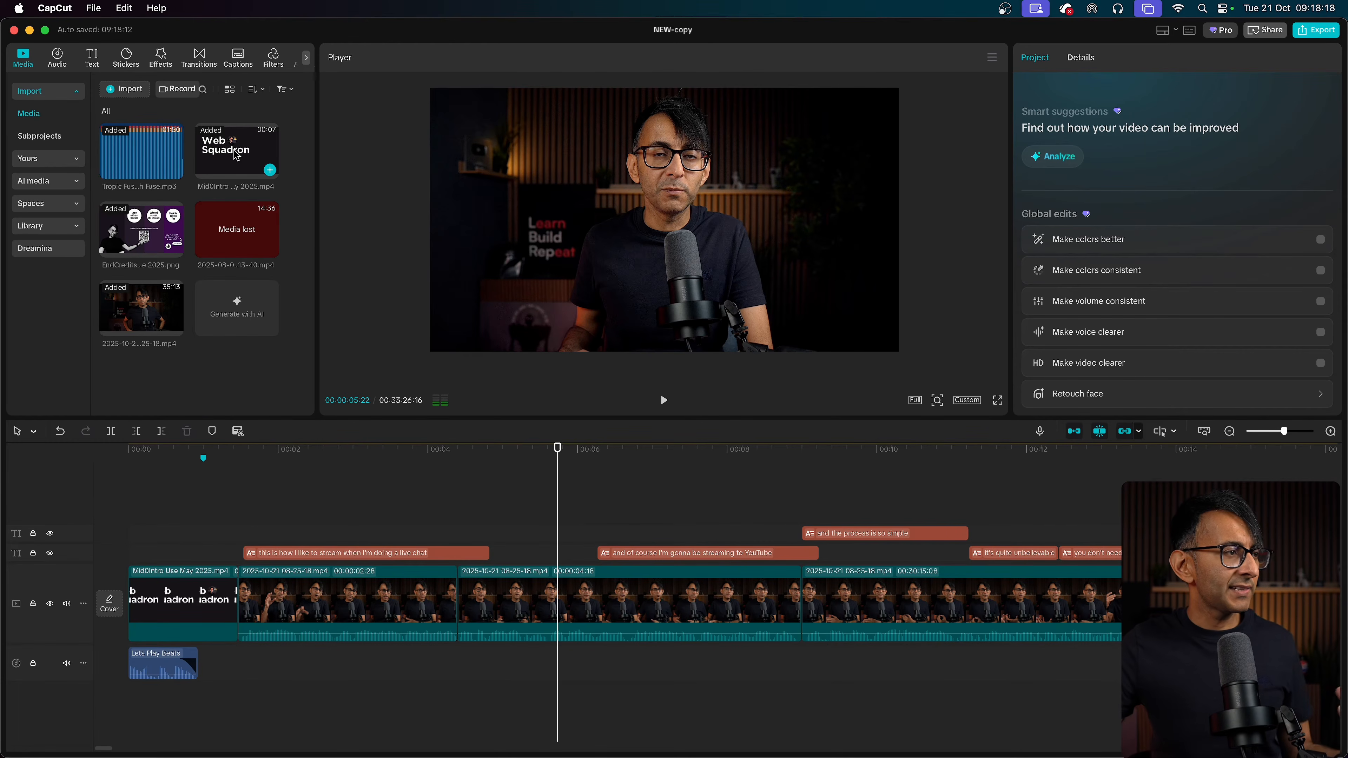
- Place the EndCredits USE June 2025.png image above the recording at about 00:00:04:18 and play the overlaid section
click(92, 58)
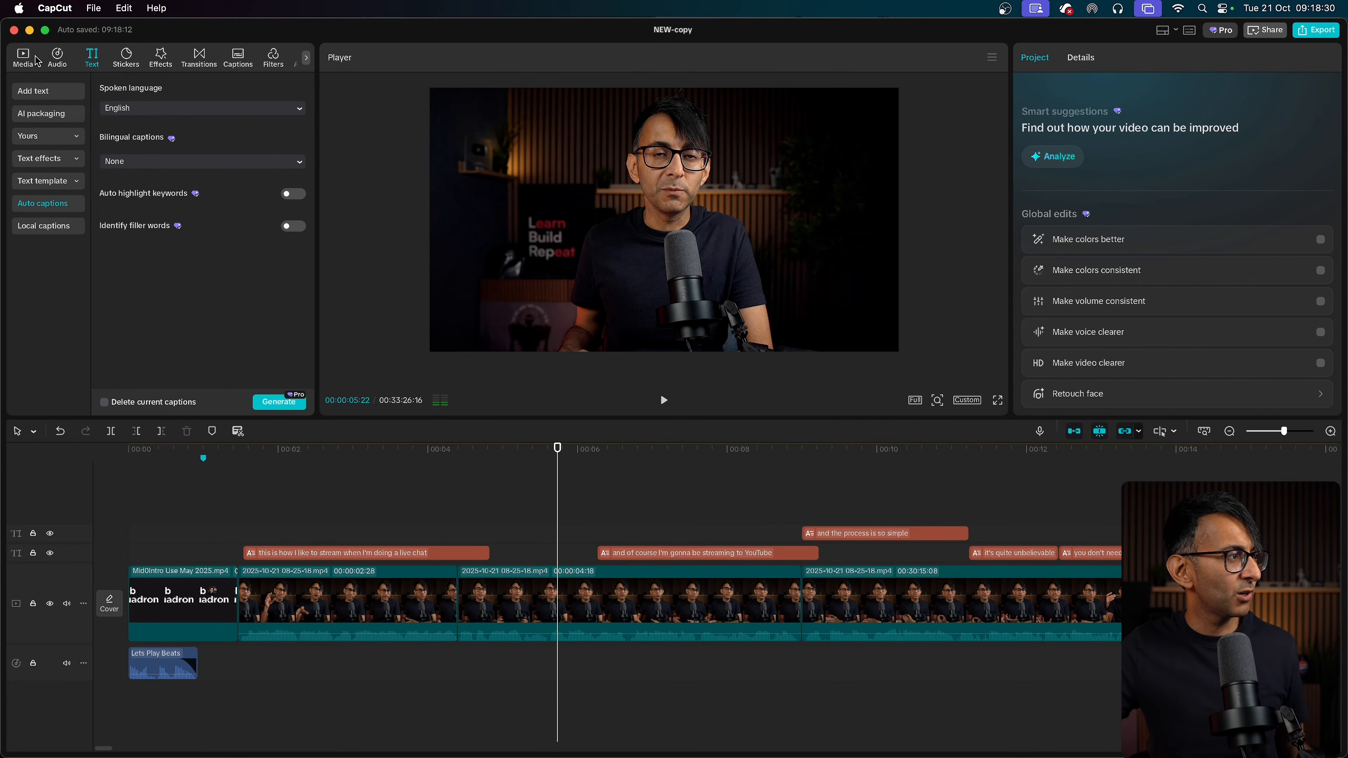
click(22, 58)
drag(125, 244, 548, 507)
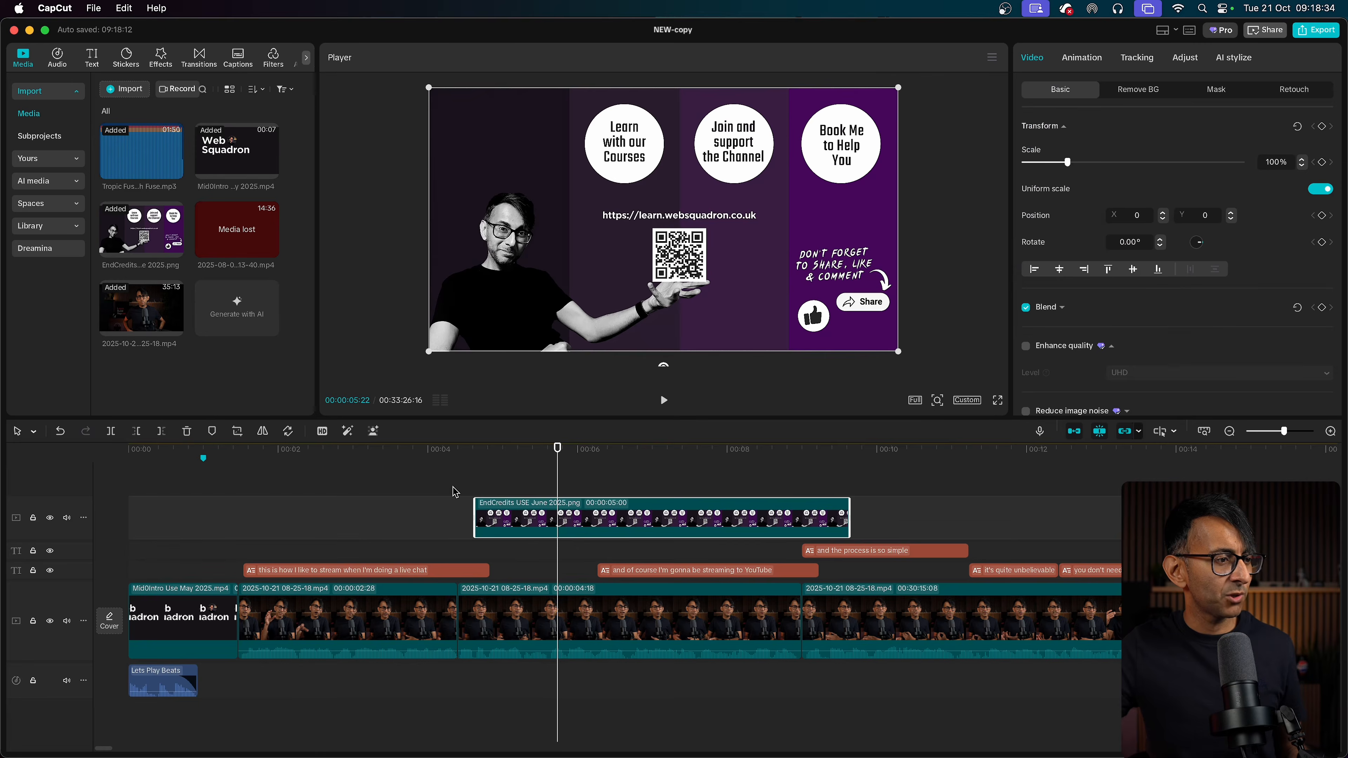
click(454, 491)
key(space)
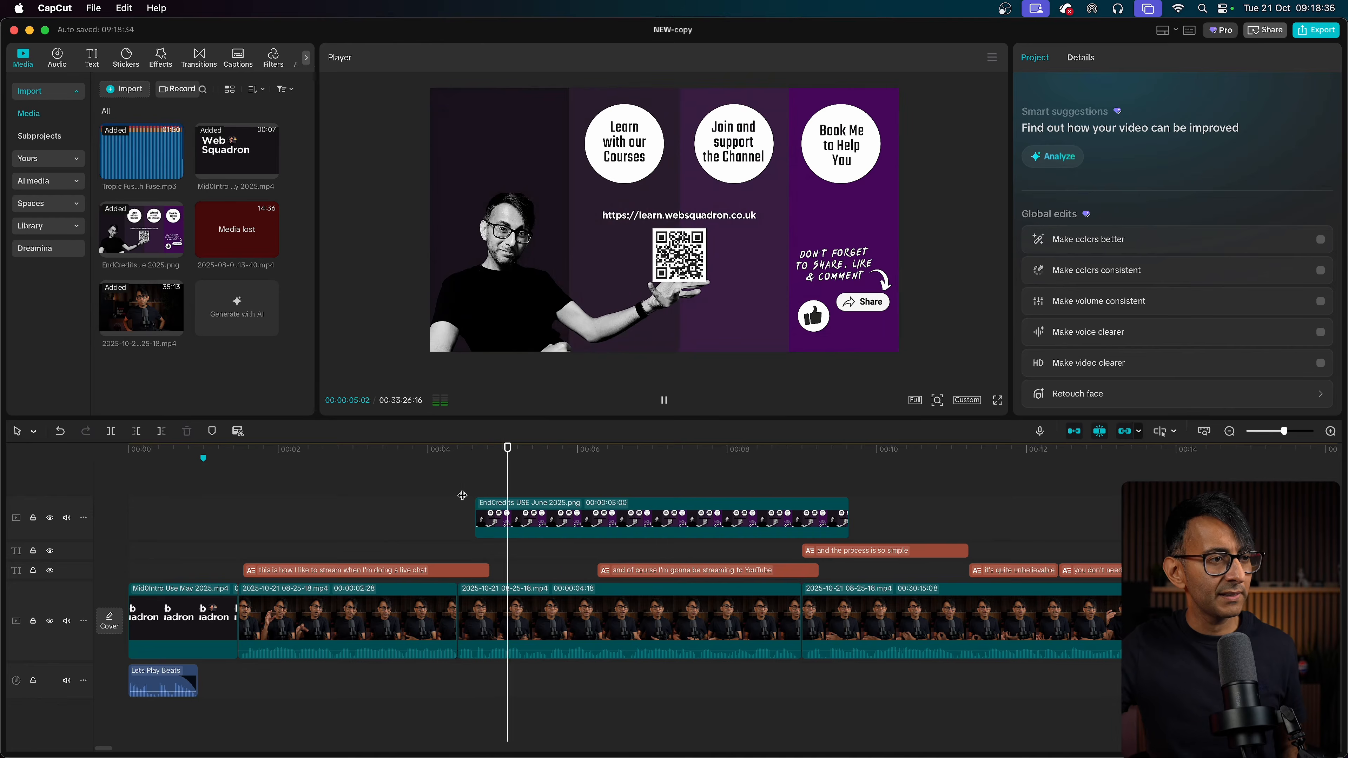
key(space)
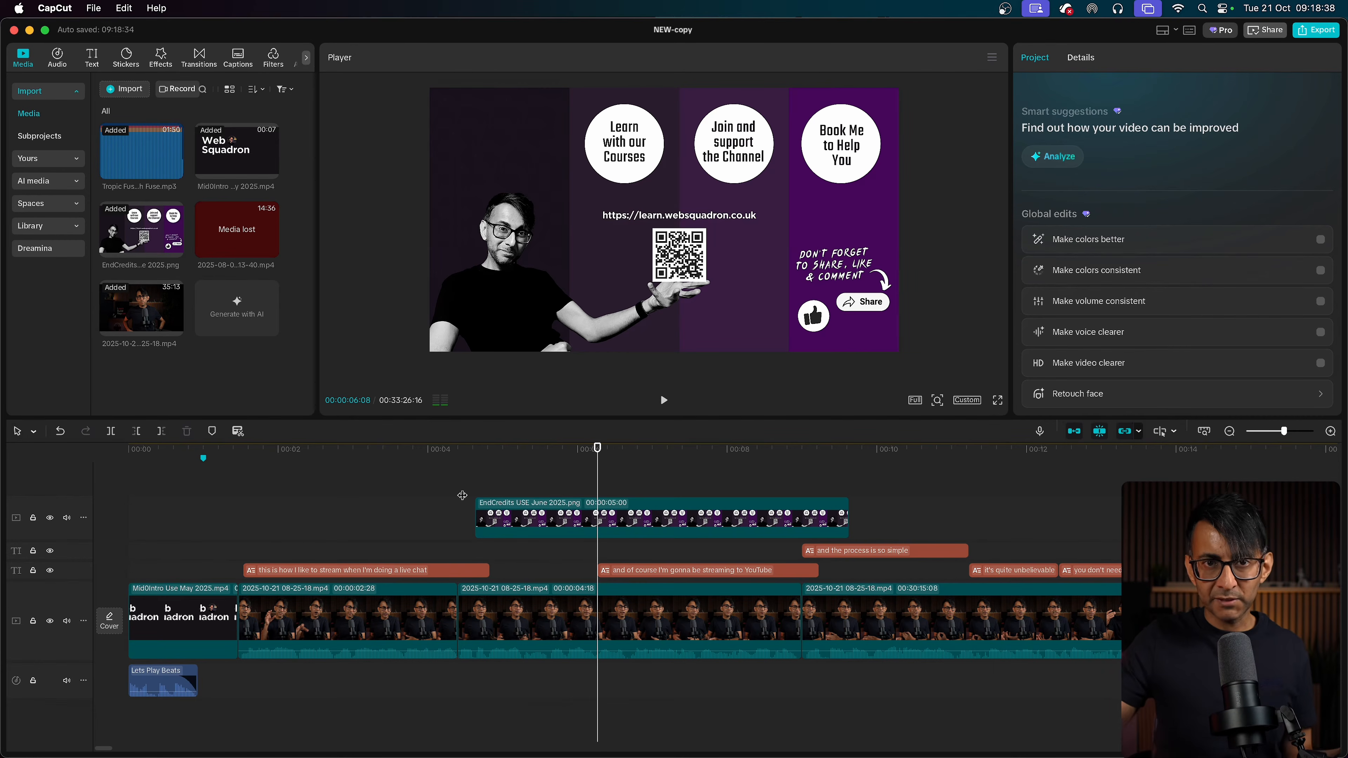
- Scale the EndCredits overlay image to 54% and delete it from the timeline
click(708, 506)
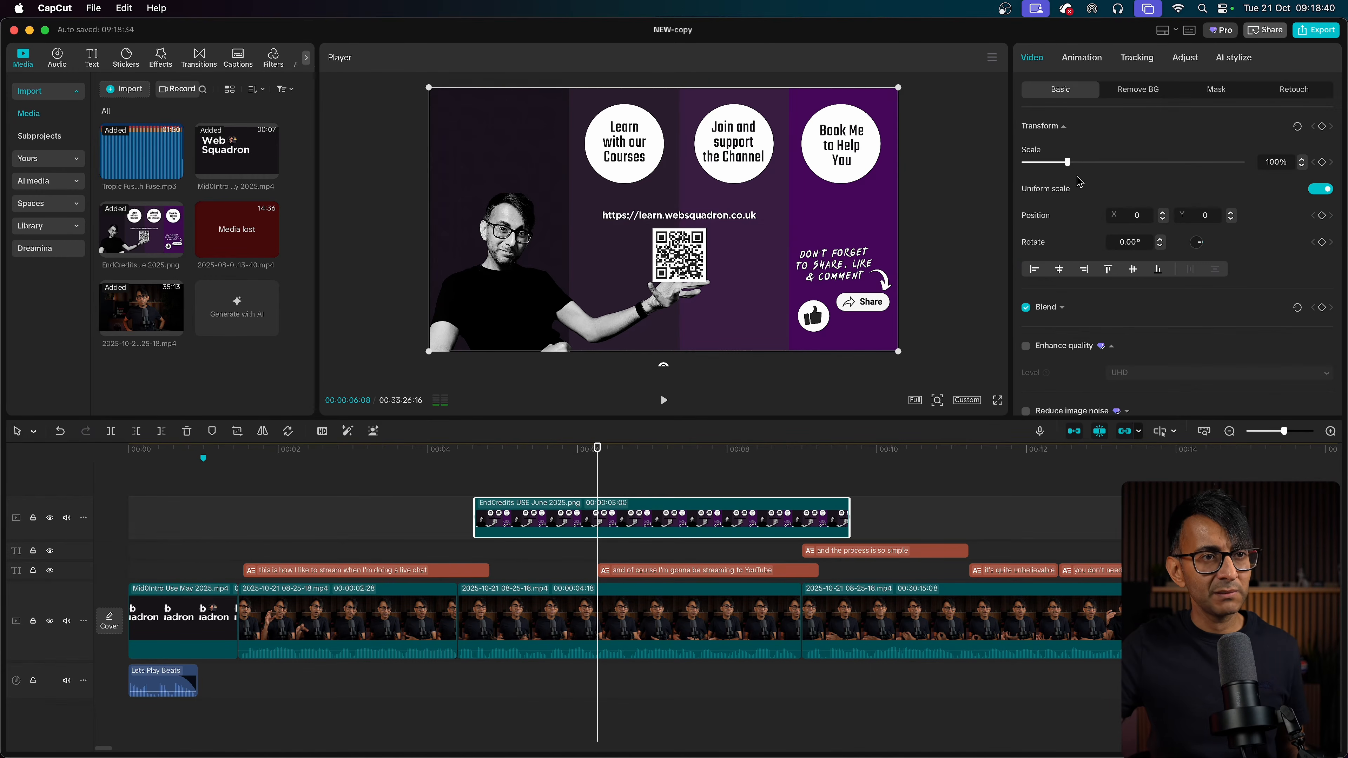
drag(1057, 164, 1047, 163)
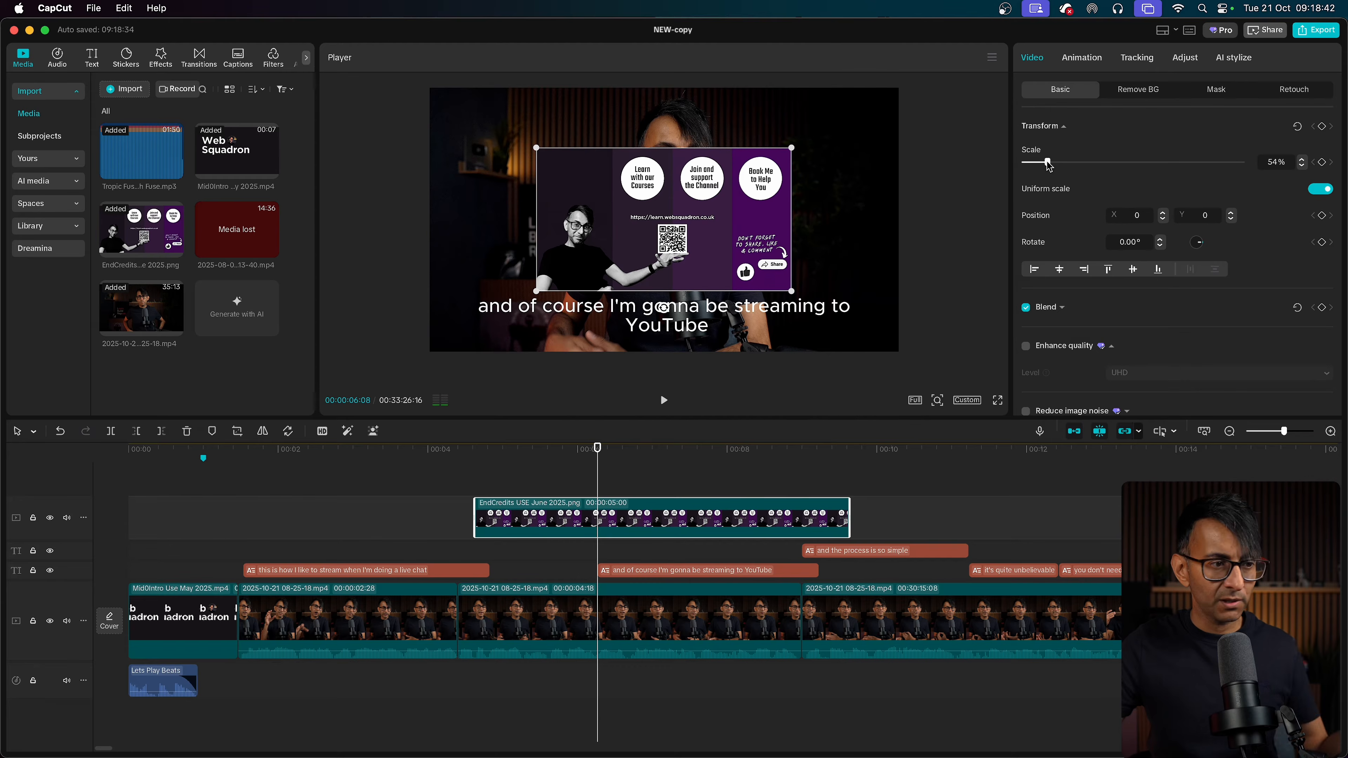
key(Delete)
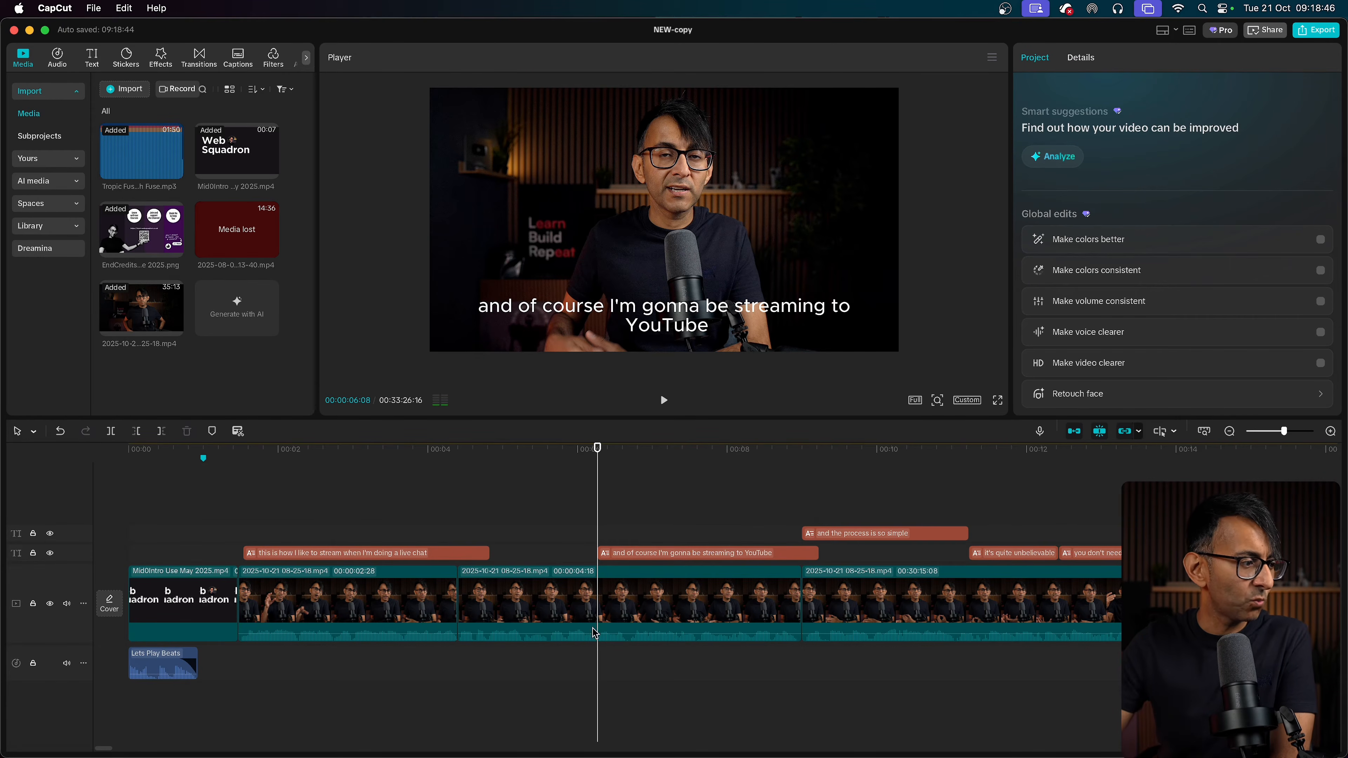
- Play the end of the recording through the "share and follow I'll see you soon" caption and stop at 00:33:09:12
drag(110, 750, 1246, 751)
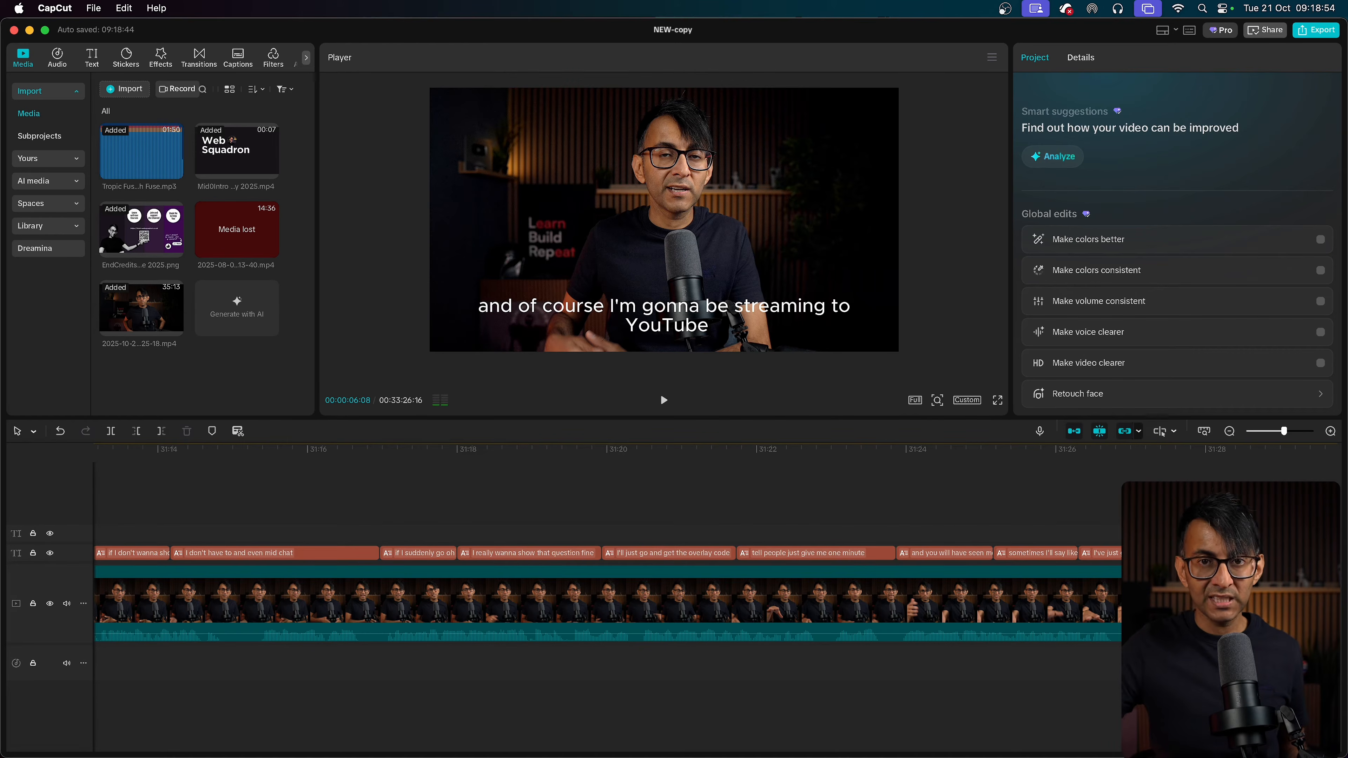
drag(1246, 750, 1313, 750)
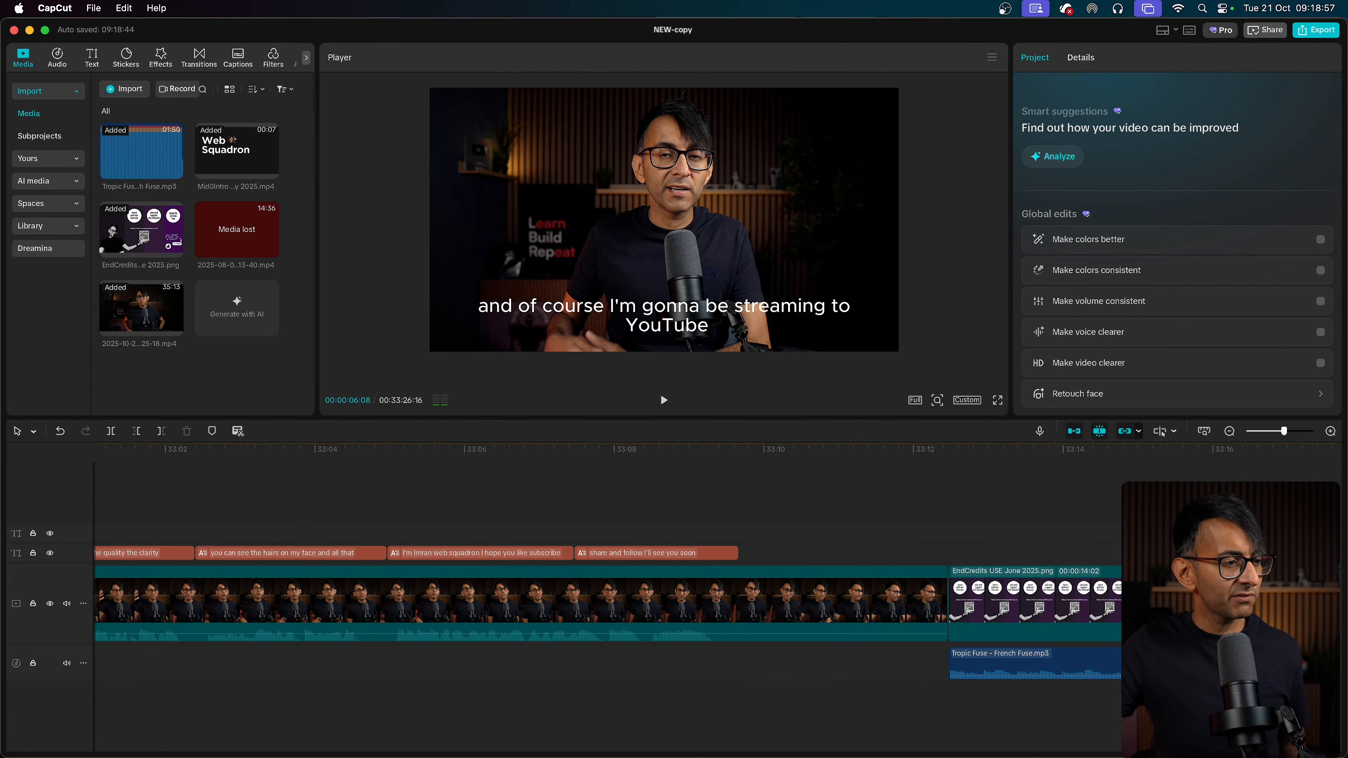
click(647, 537)
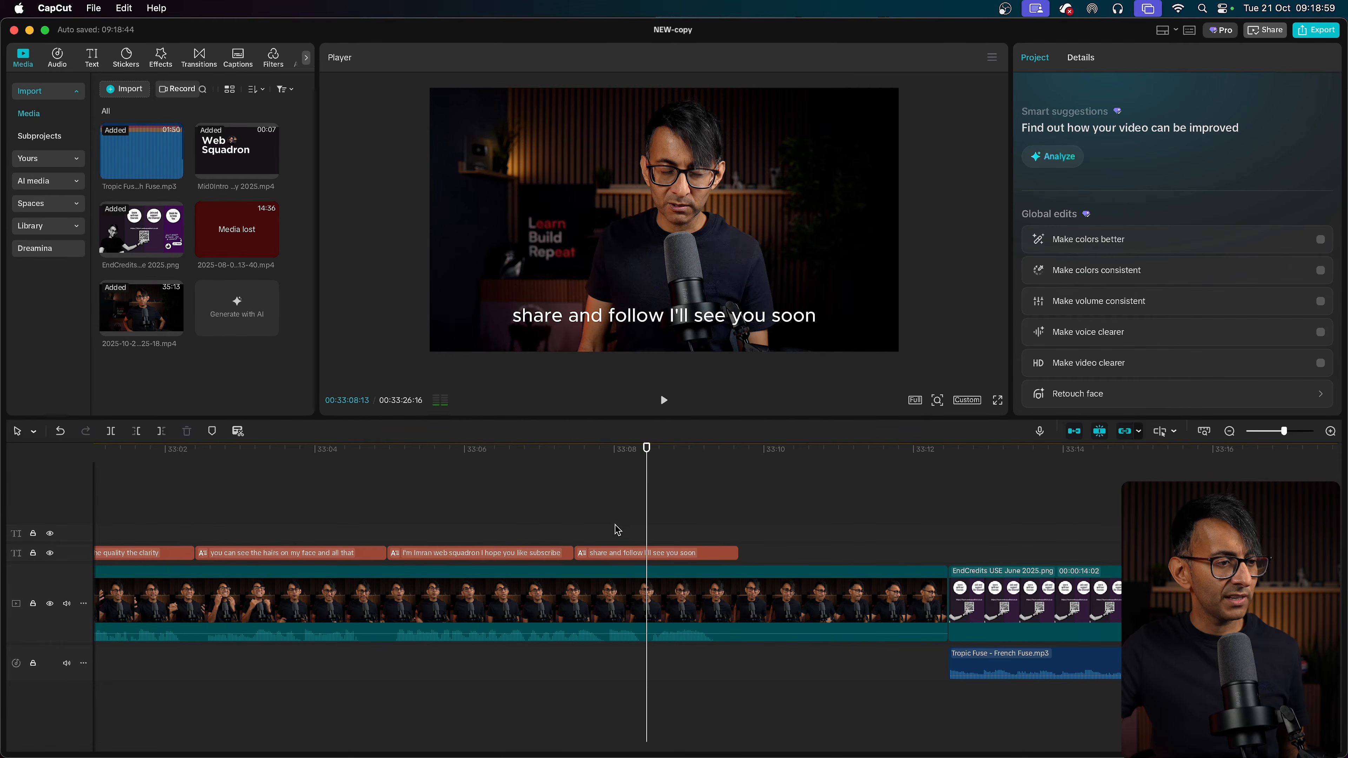
click(569, 520)
key(space)
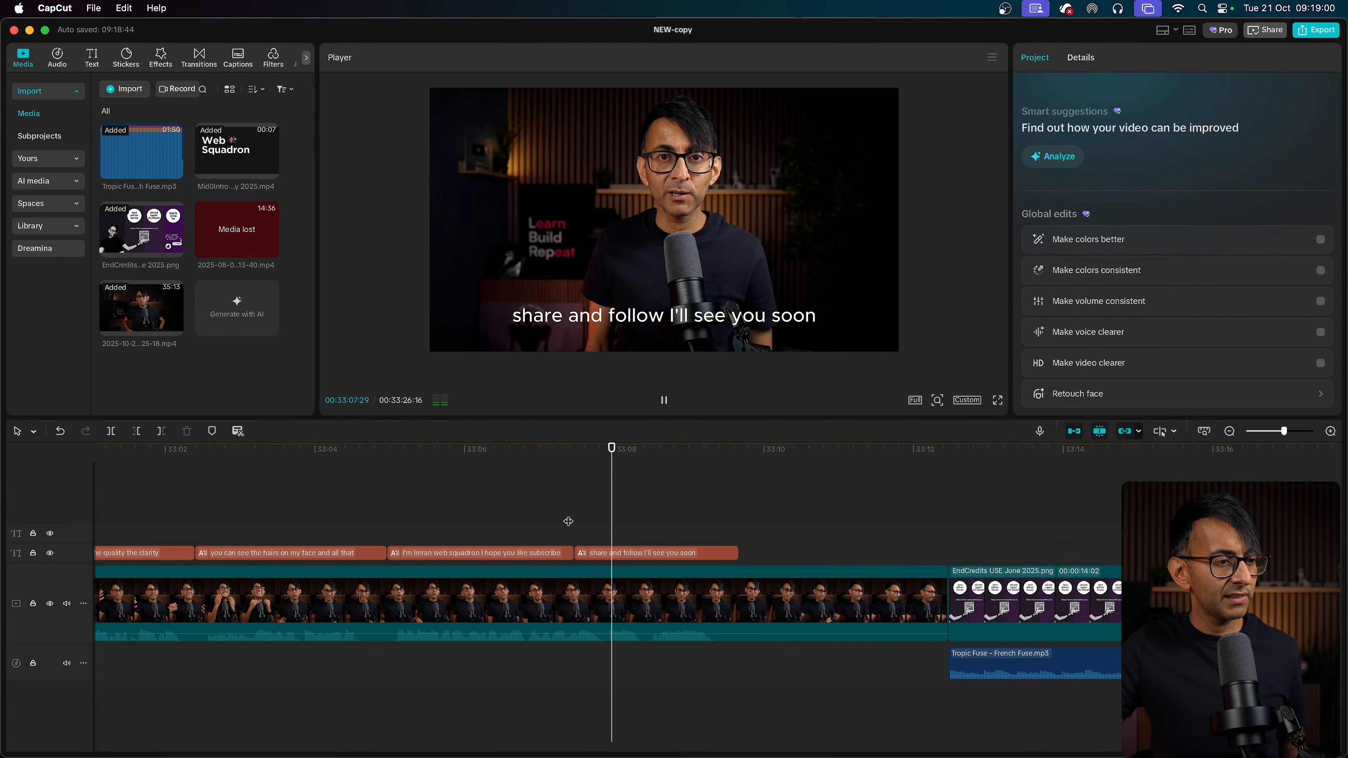
key(space)
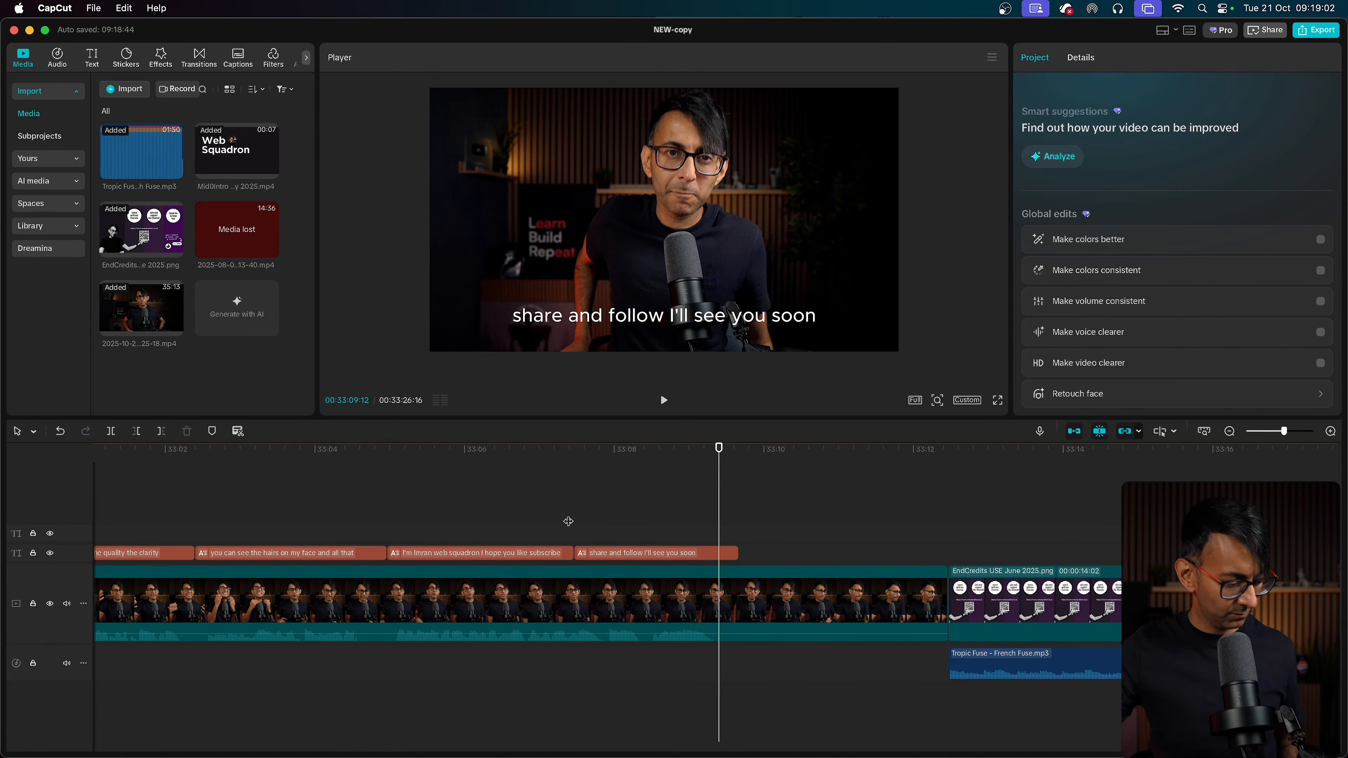
- Delete the leftover recording between 00:33:09:12 and the end credits and trim the recording's end slightly, playing the new join
click(817, 605)
key(Delete)
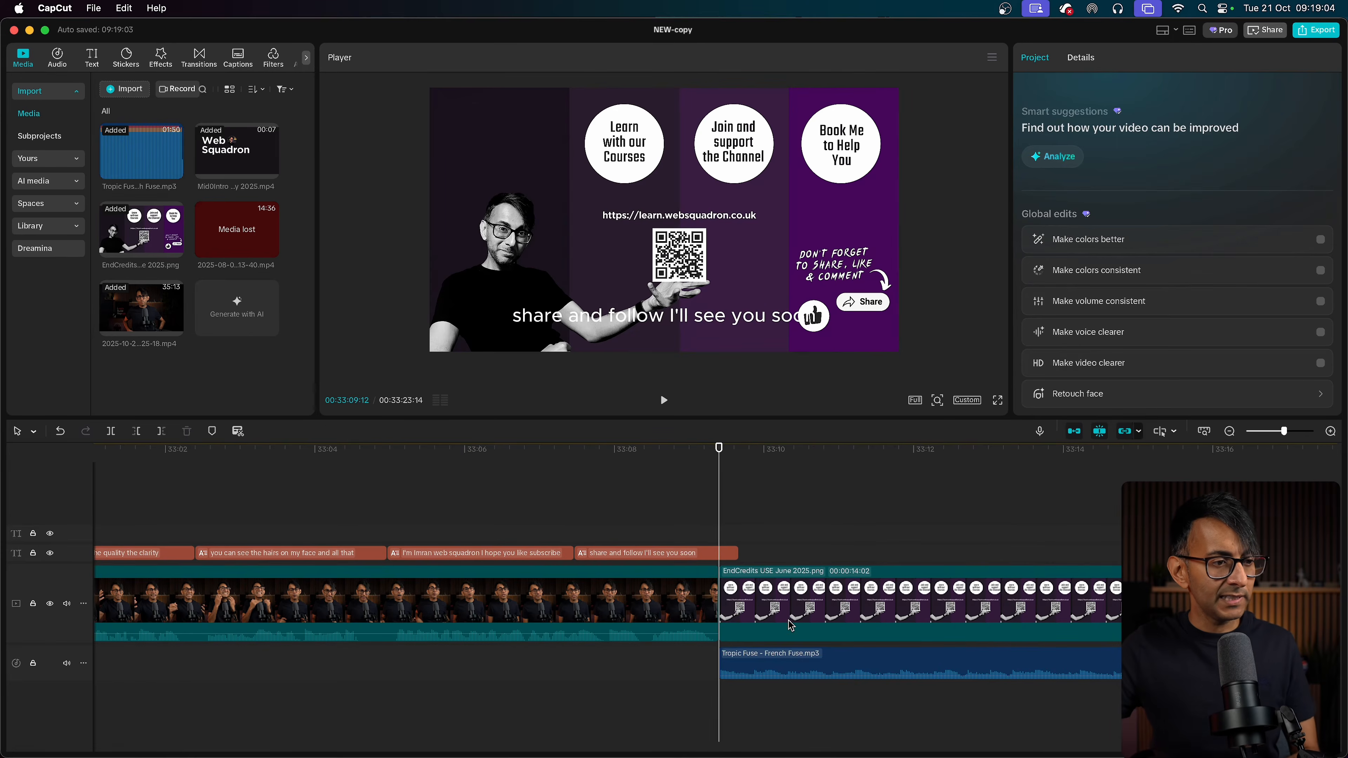
click(639, 537)
click(698, 607)
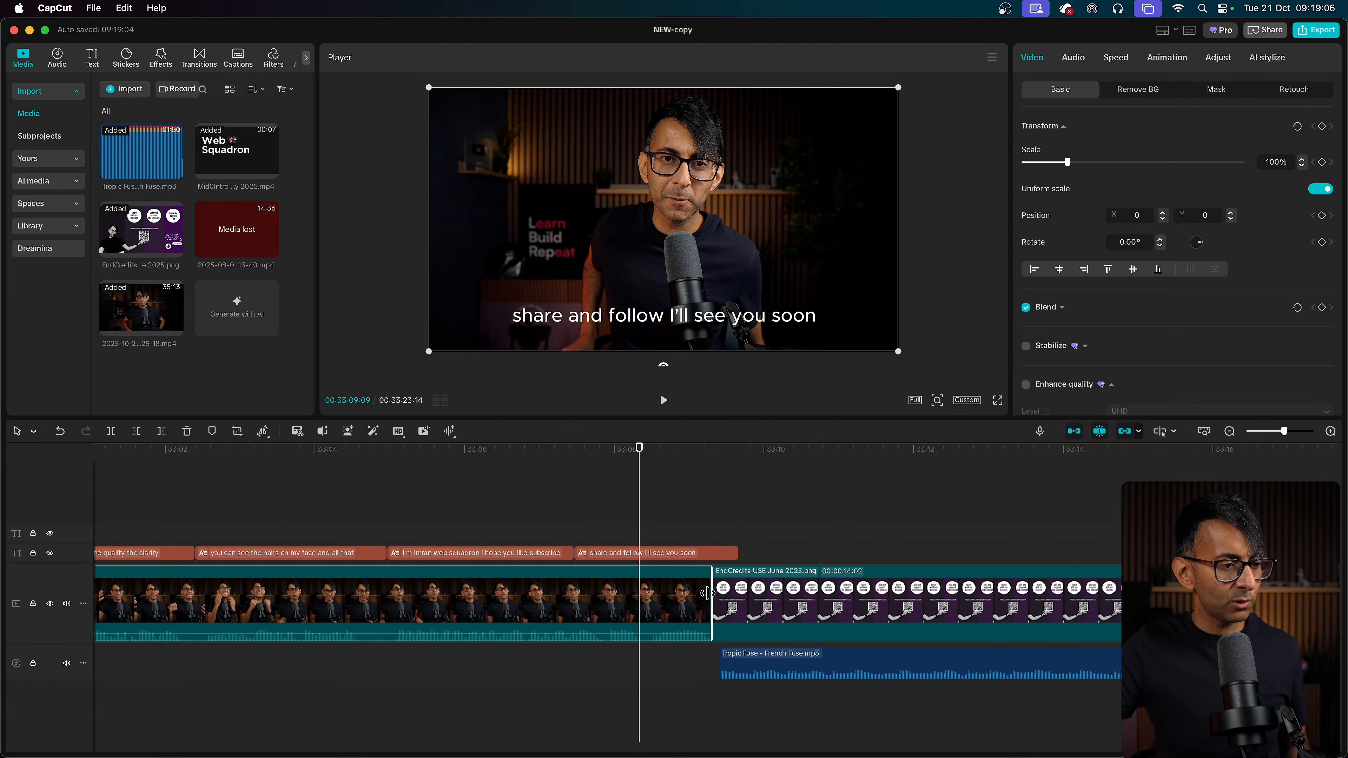
drag(713, 594, 707, 595)
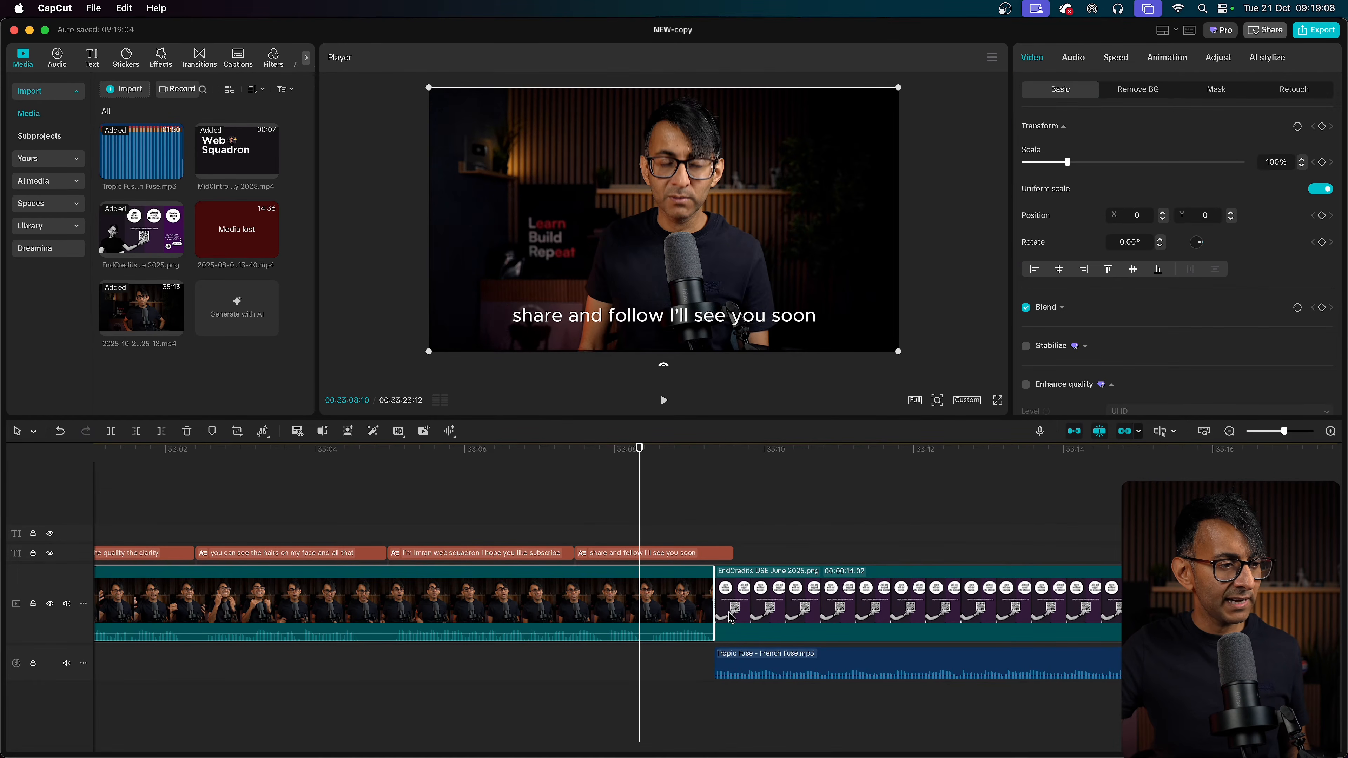
key(space)
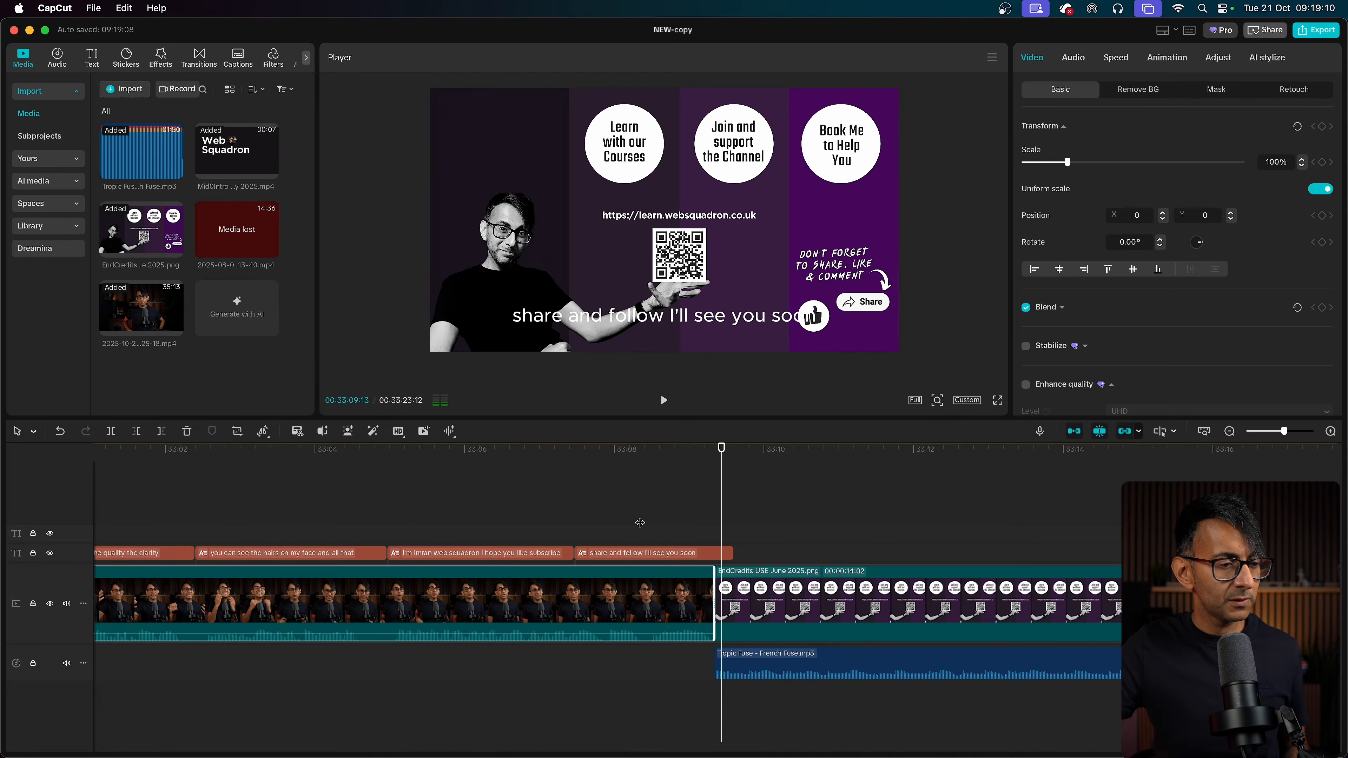
click(660, 515)
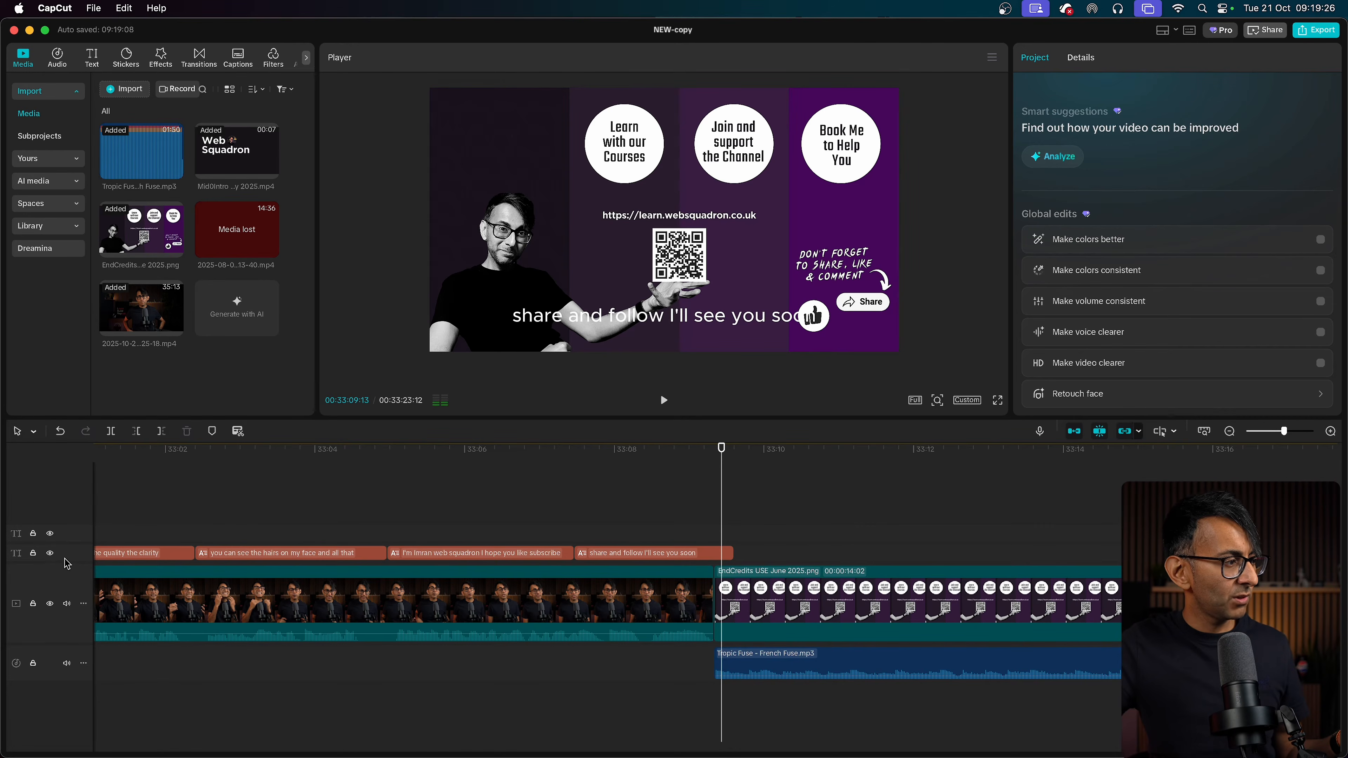
- Hide both caption tracks so no captions appear in the video
click(50, 553)
click(50, 533)
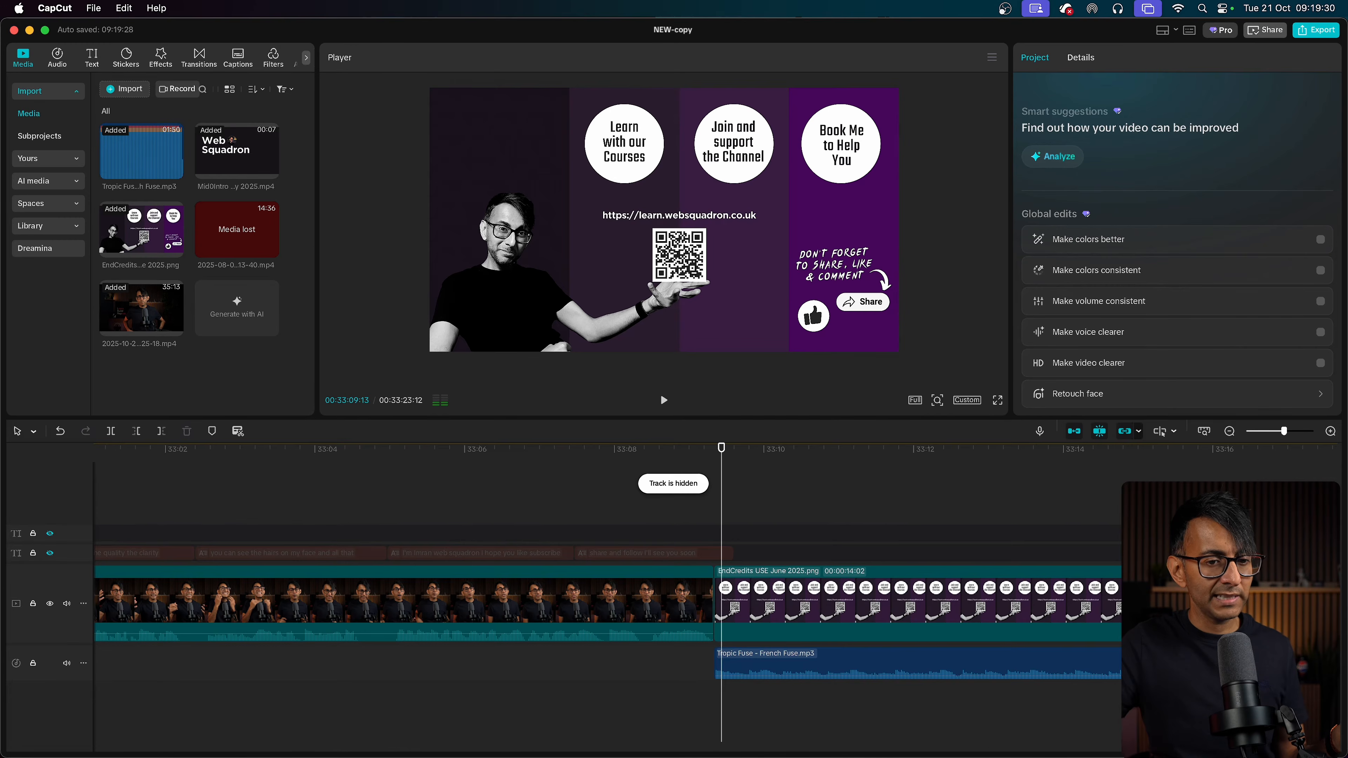
- Mute the main video track, scrub the opening to 00:00:10:28 and unmute the track
scroll(716, 722, left, 20)
click(66, 604)
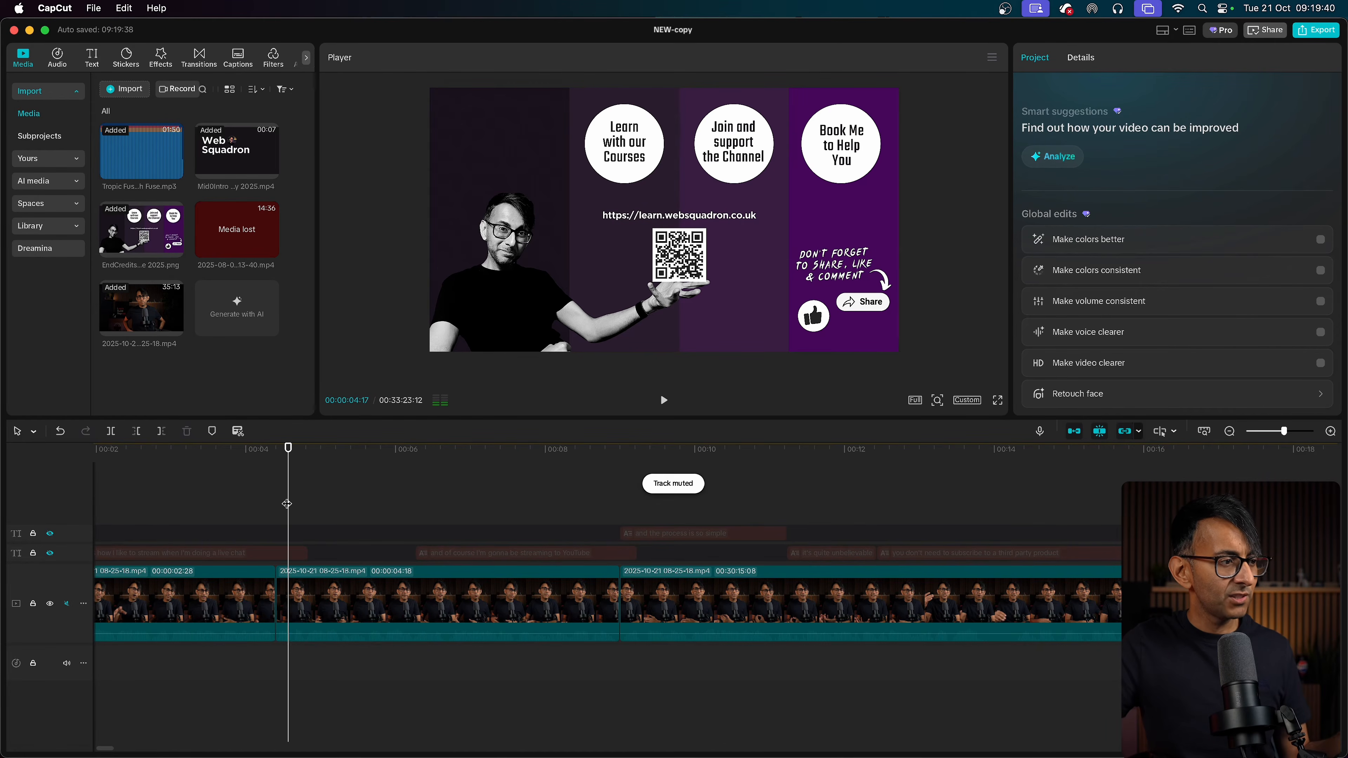
drag(286, 504, 764, 504)
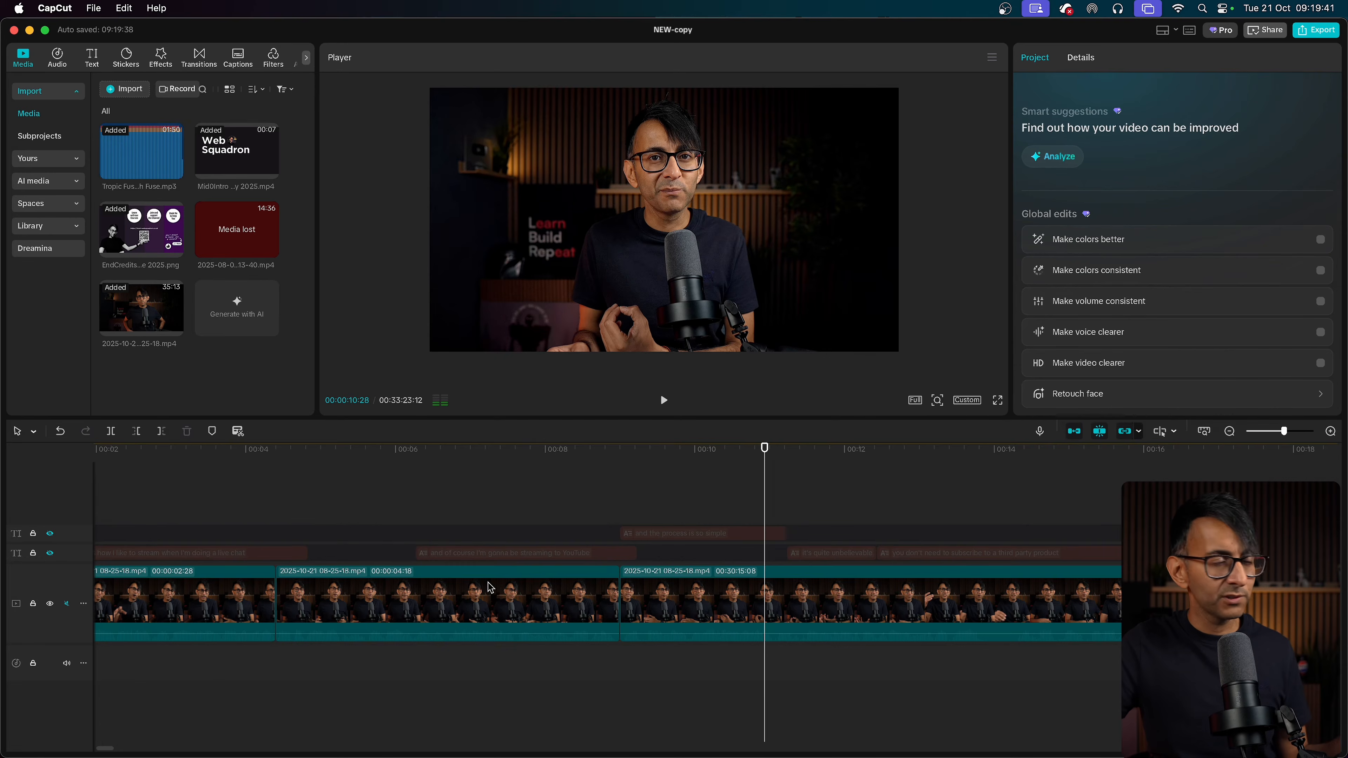
click(67, 604)
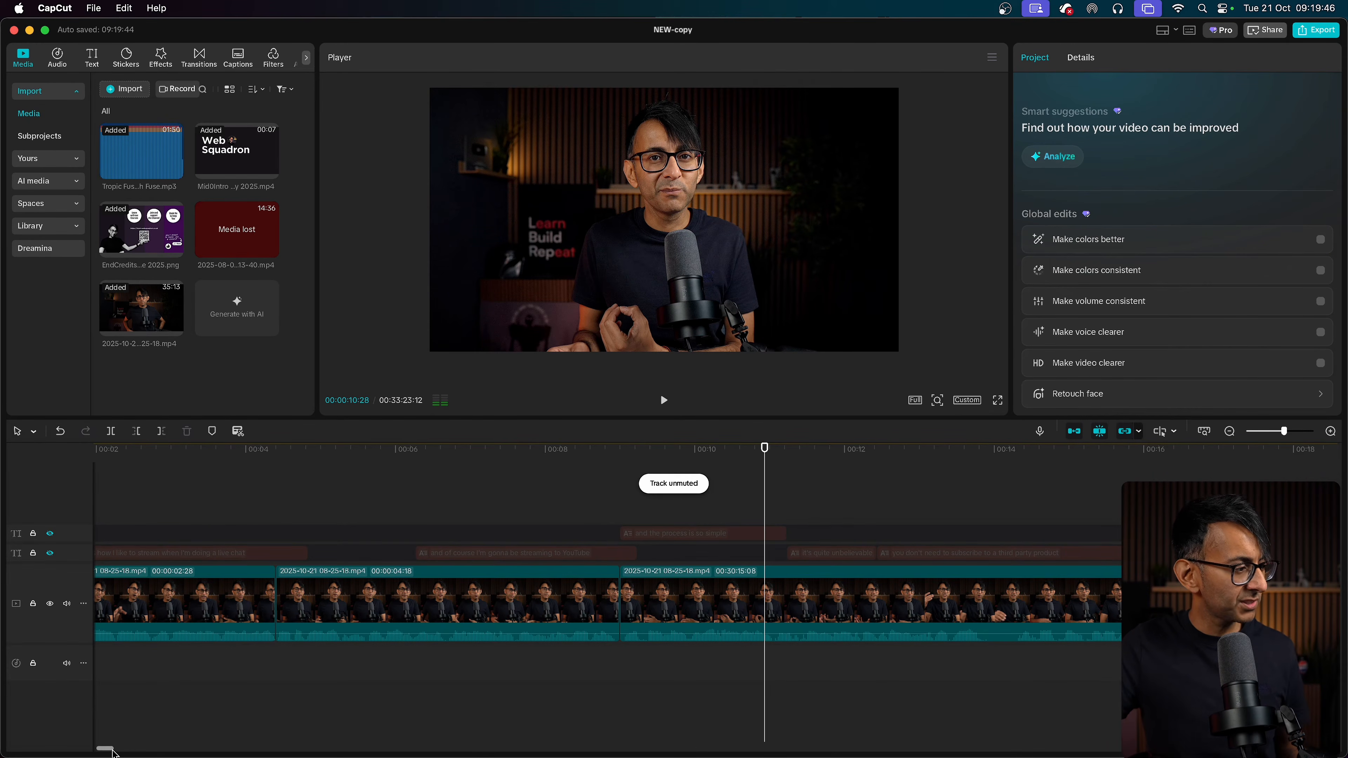
- Extend the start of the Tropic Fuse - French Fuse.mp3 music about 4.8 s earlier beneath the recording and position the playhead at 00:33:09:10
drag(113, 752, 1295, 750)
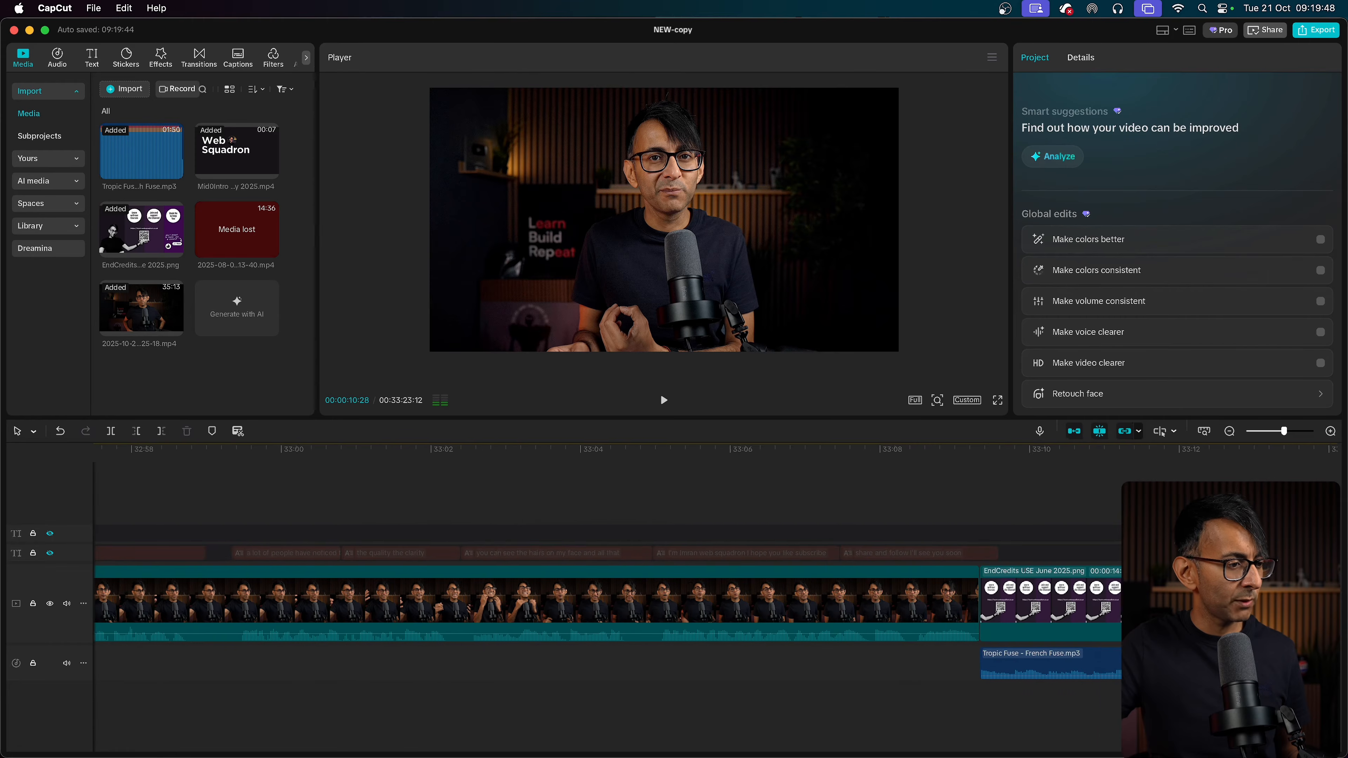
scroll(608, 563, left, 1)
click(1080, 527)
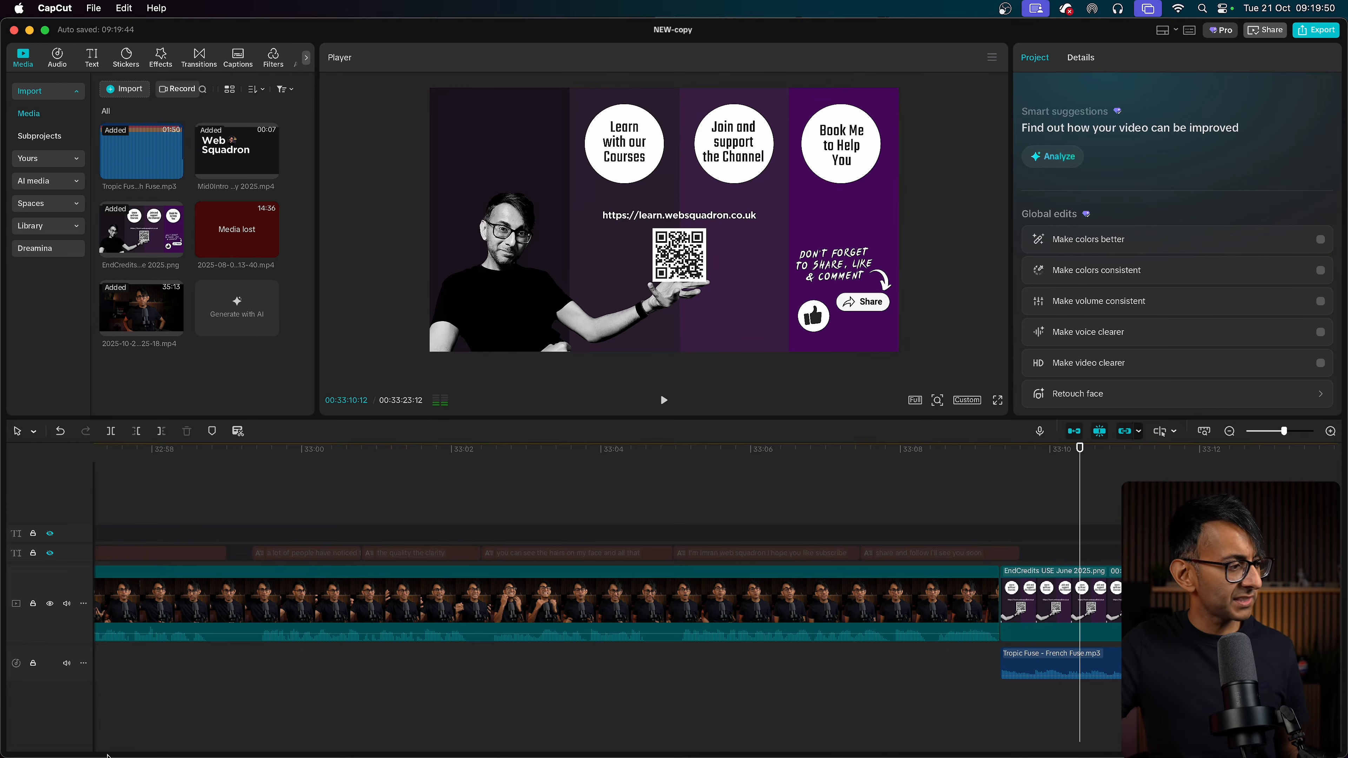
scroll(608, 593, right, 8)
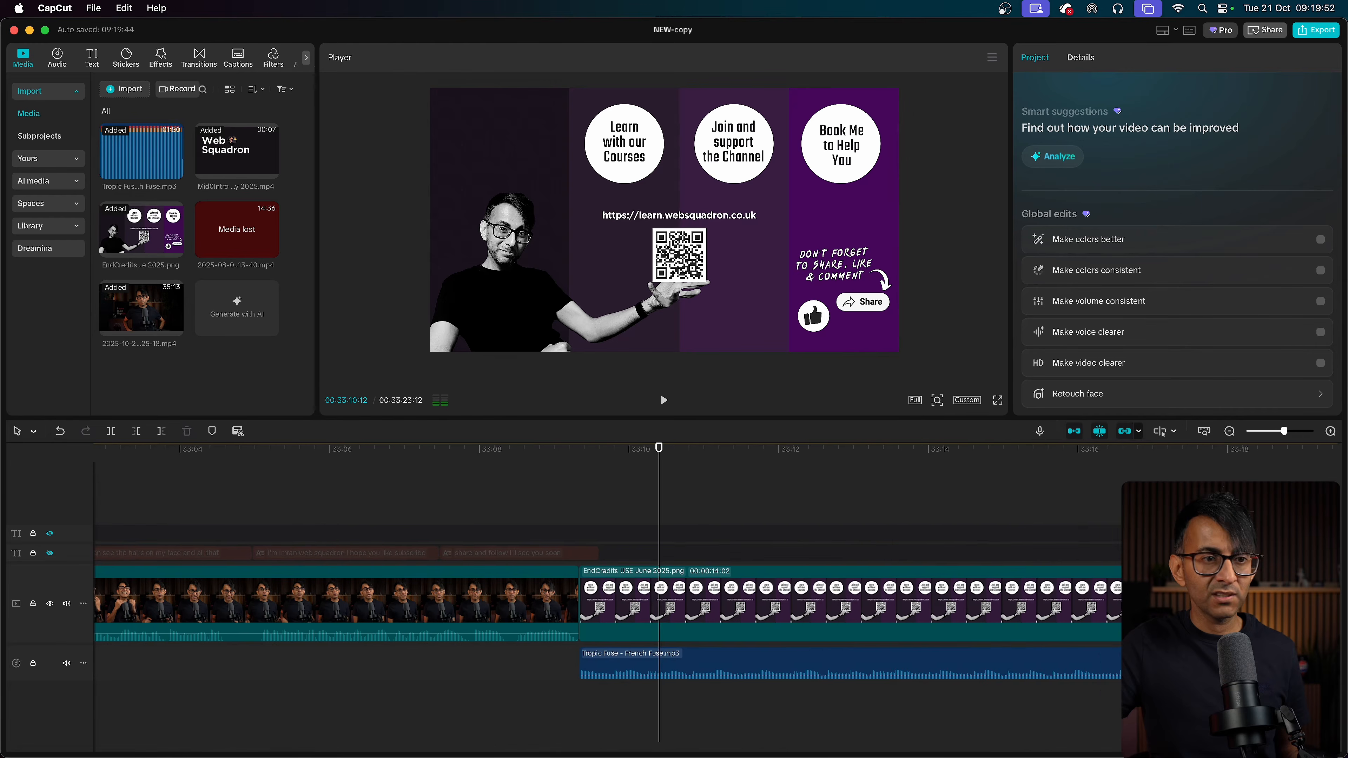
scroll(607, 593, left, 1)
click(647, 660)
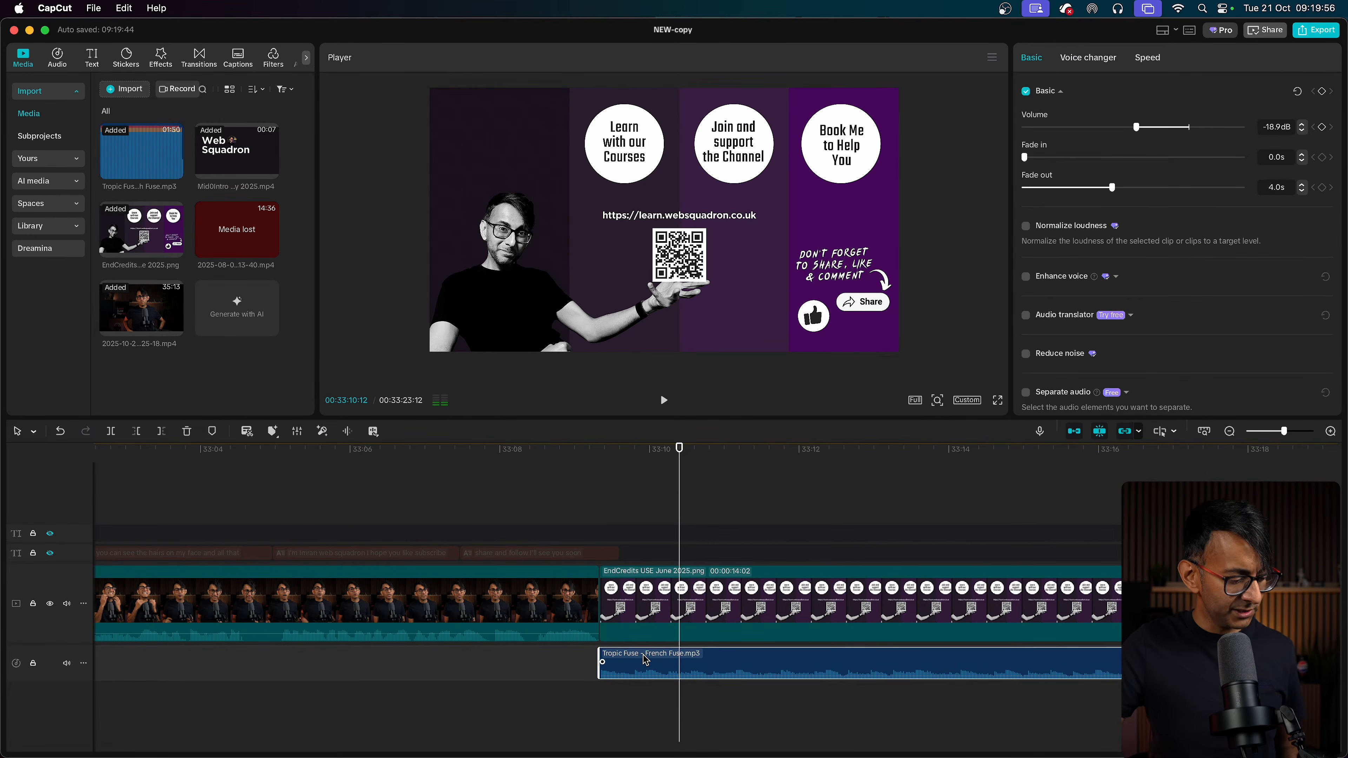
drag(597, 667, 249, 659)
drag(534, 533, 598, 536)
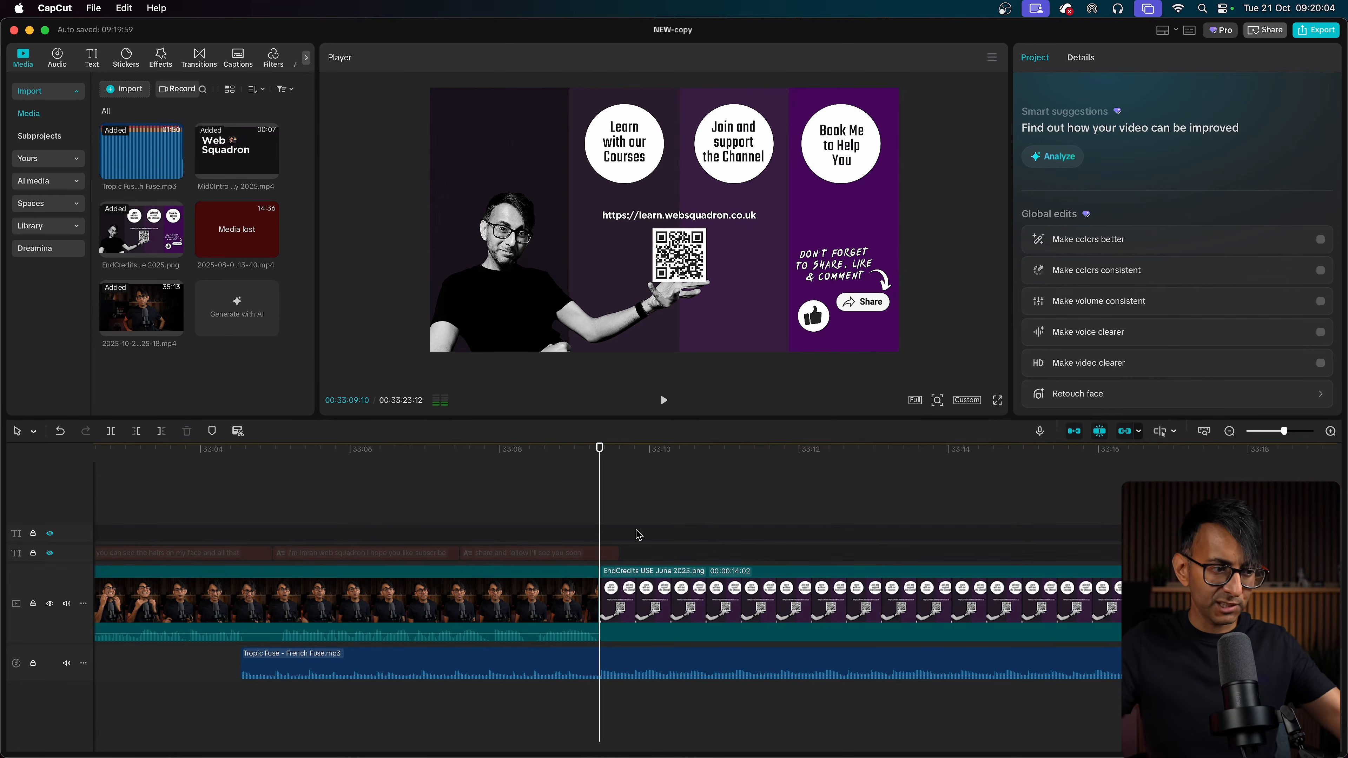
- Play the music under the recording's last words from about 33:08 into the end credits
click(494, 512)
key(space)
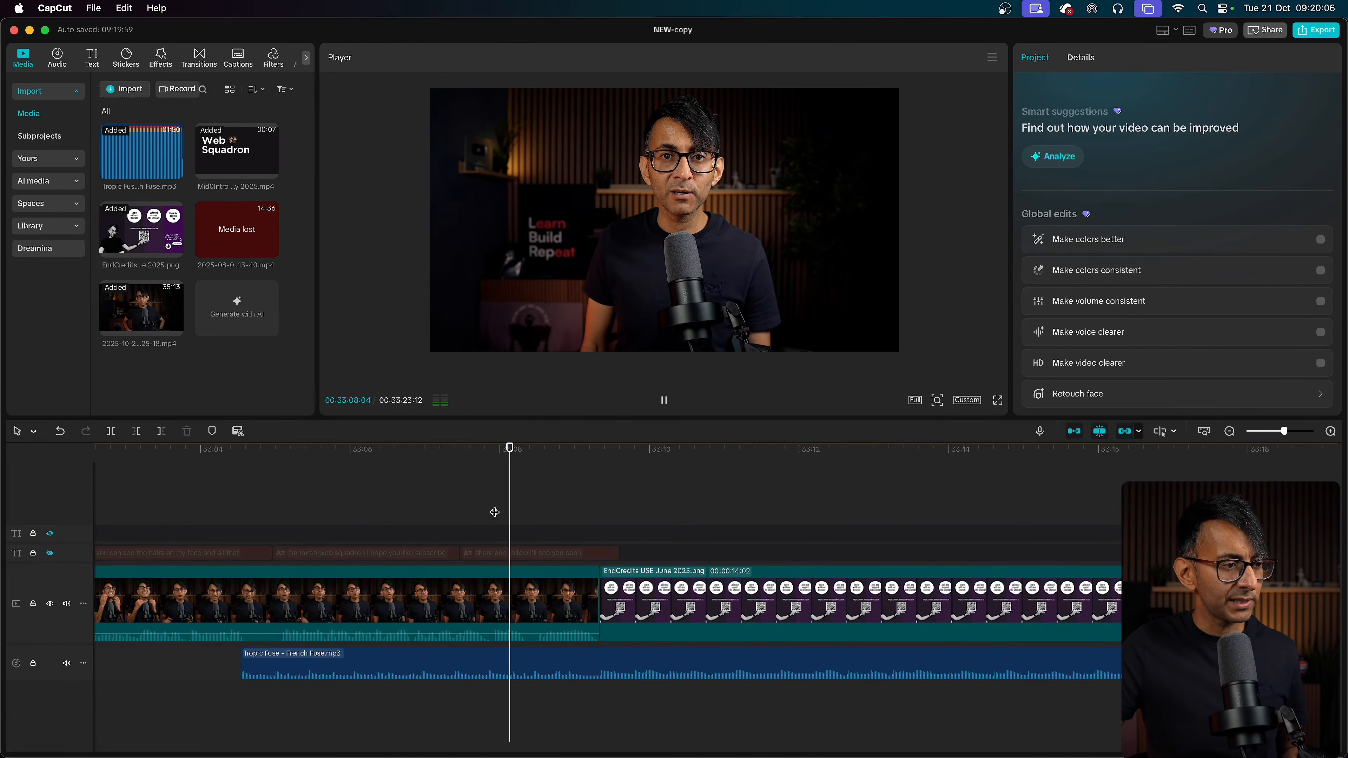
key(space)
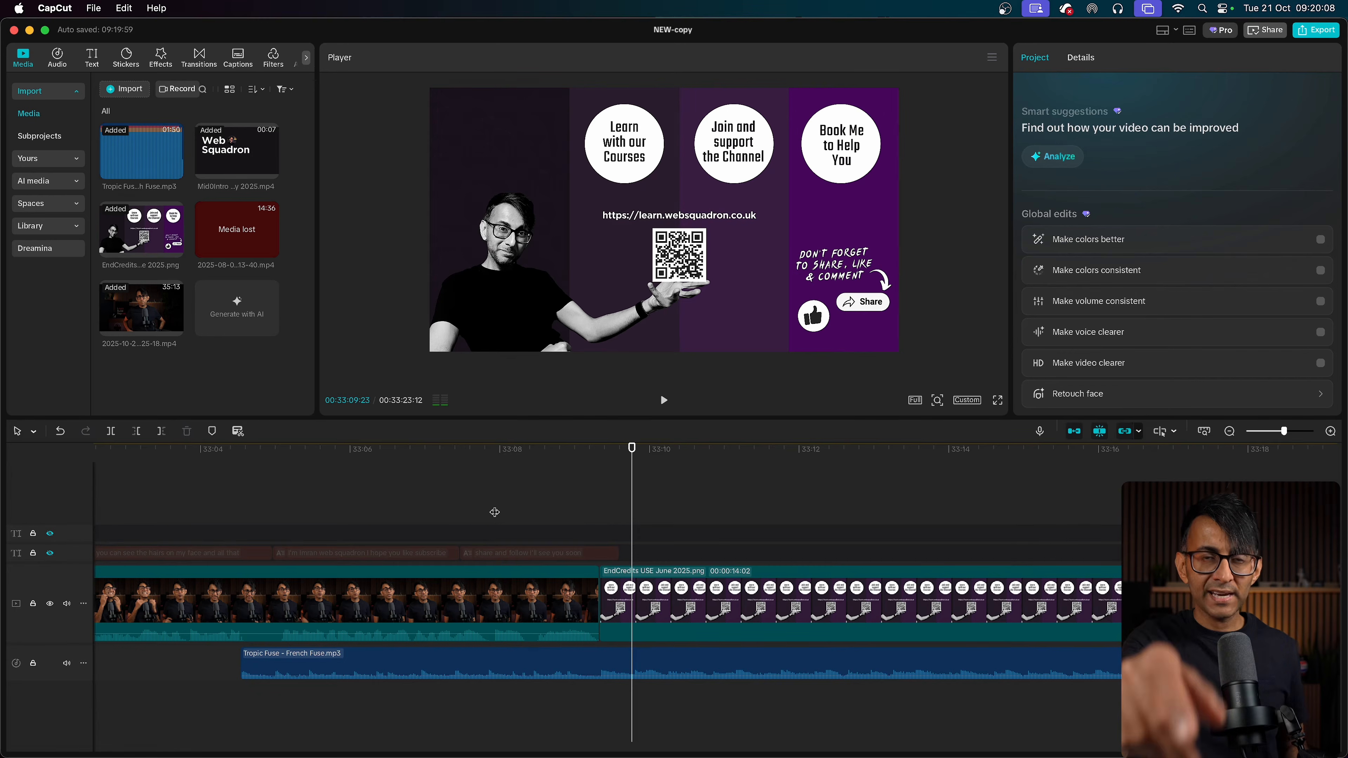
- Split the Tropic Fuse - French Fuse.mp3 music at 00:33:09:10, where the end credits start
click(599, 518)
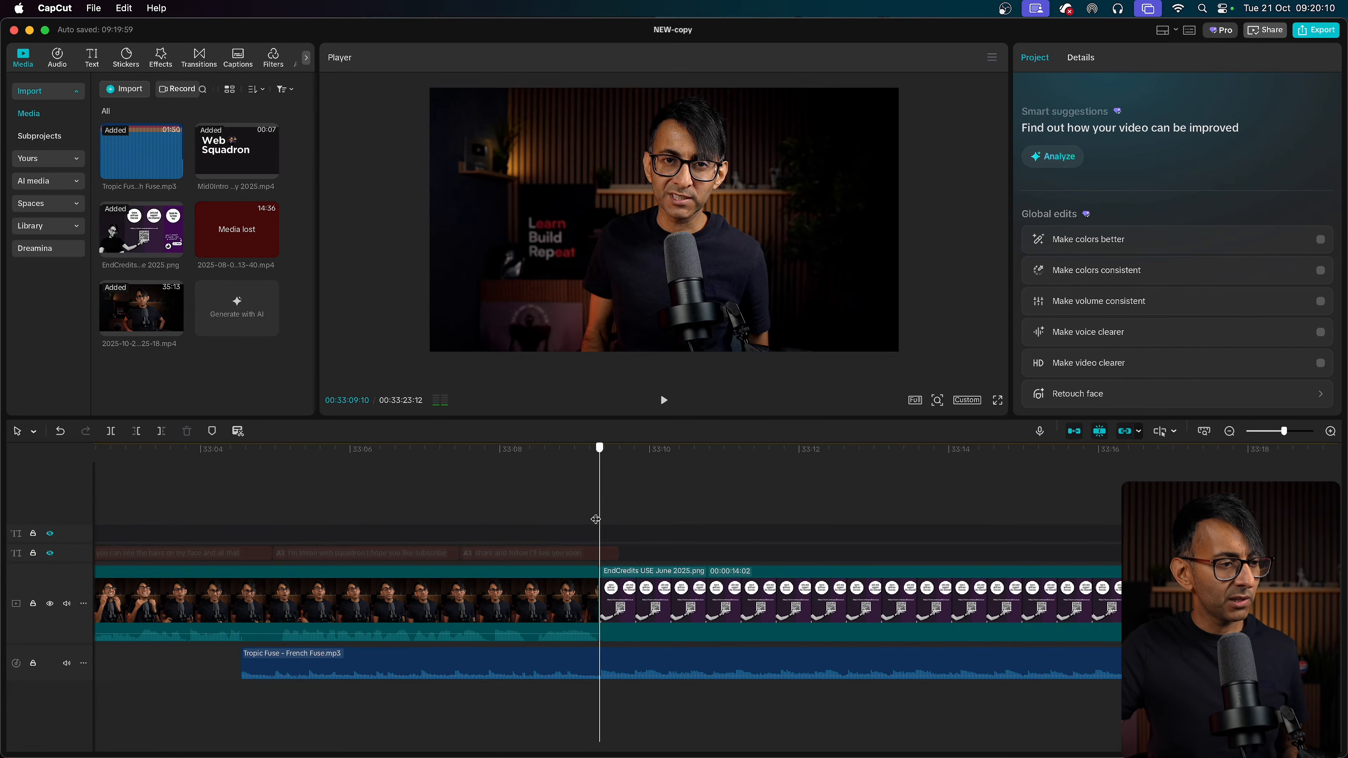
click(628, 663)
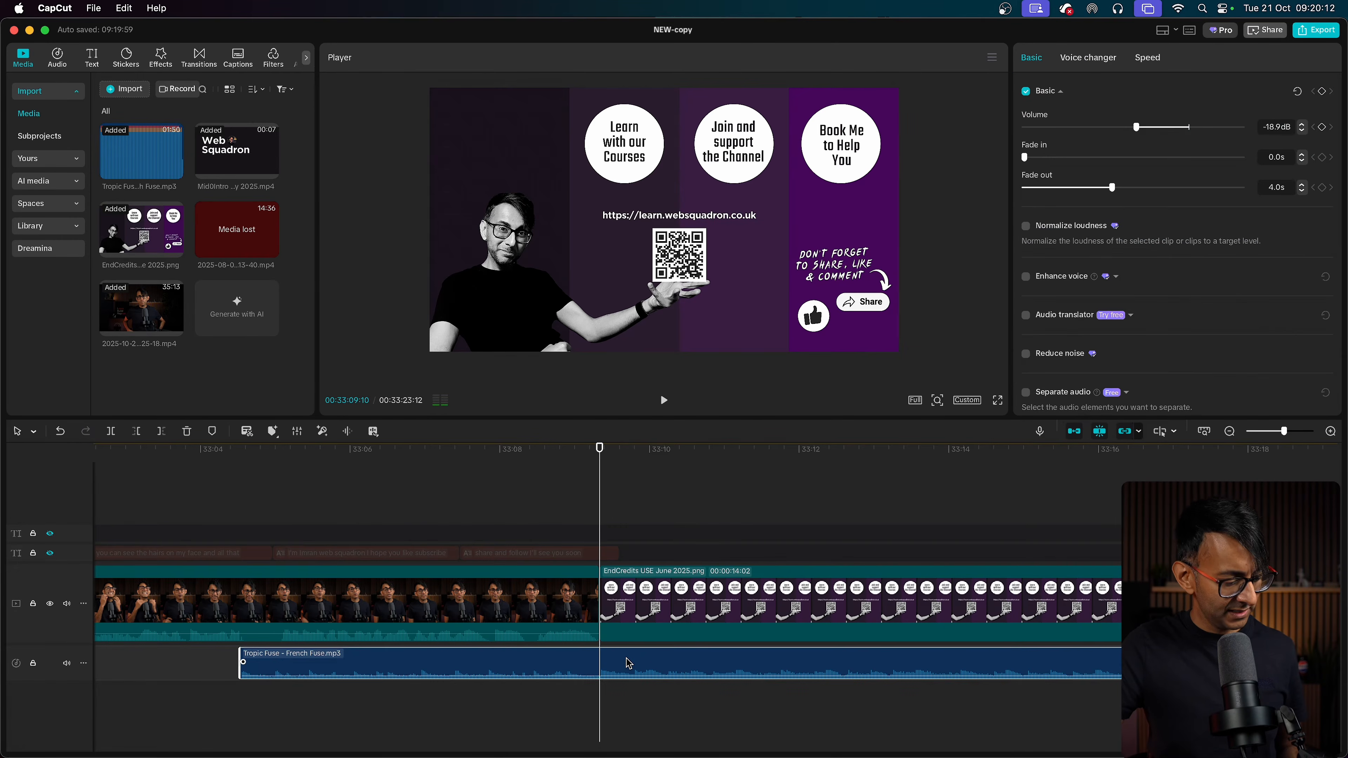
key(super+b)
click(635, 525)
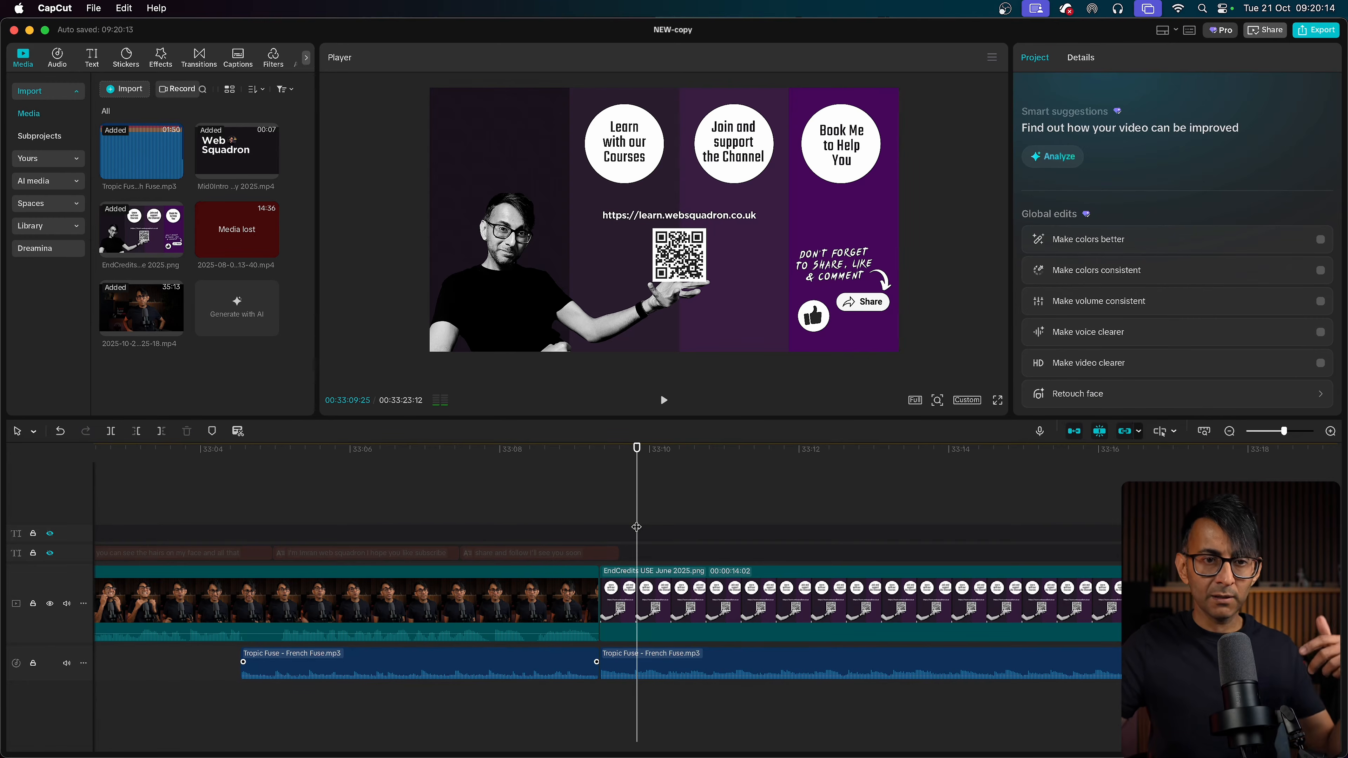
- Set the music section under the recording to a volume of -23.1 dB and a fade-in of 4.8 s
click(658, 658)
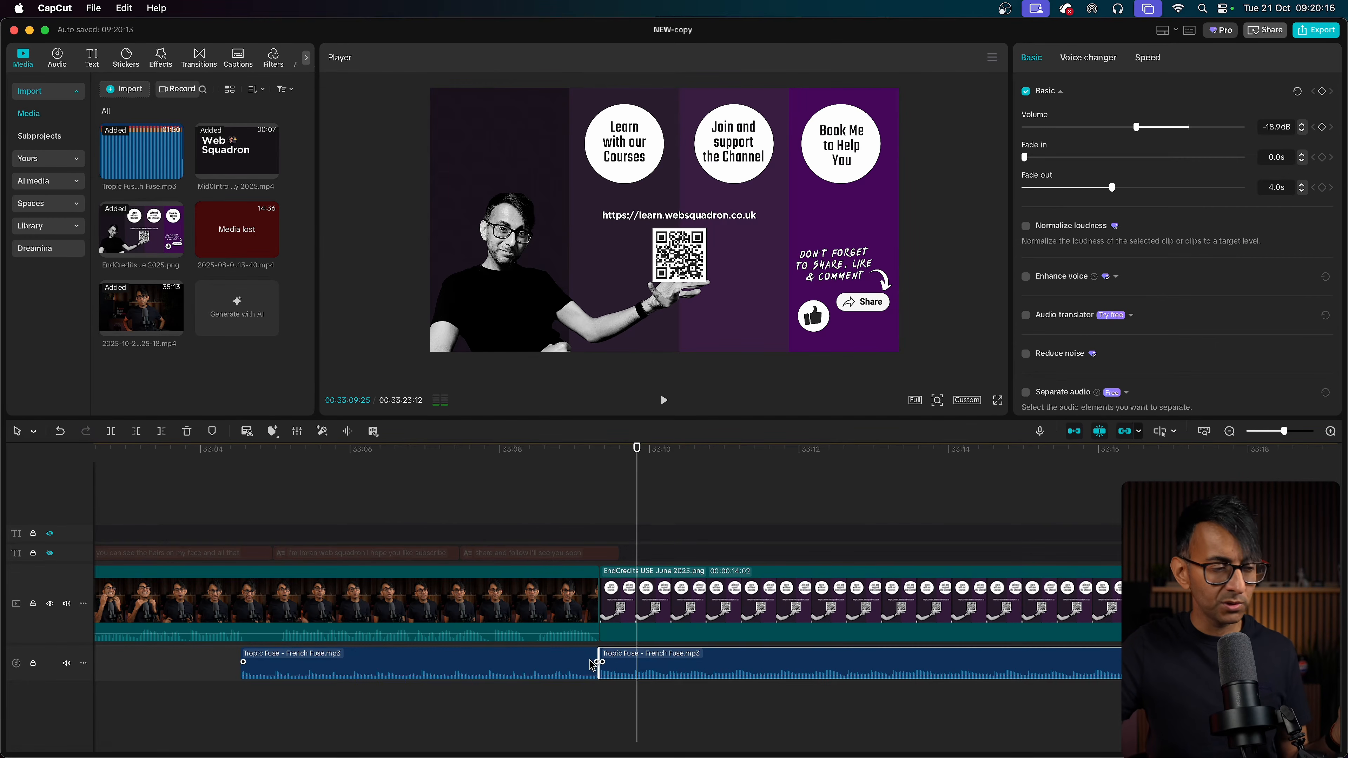
click(565, 664)
drag(259, 671, 667, 670)
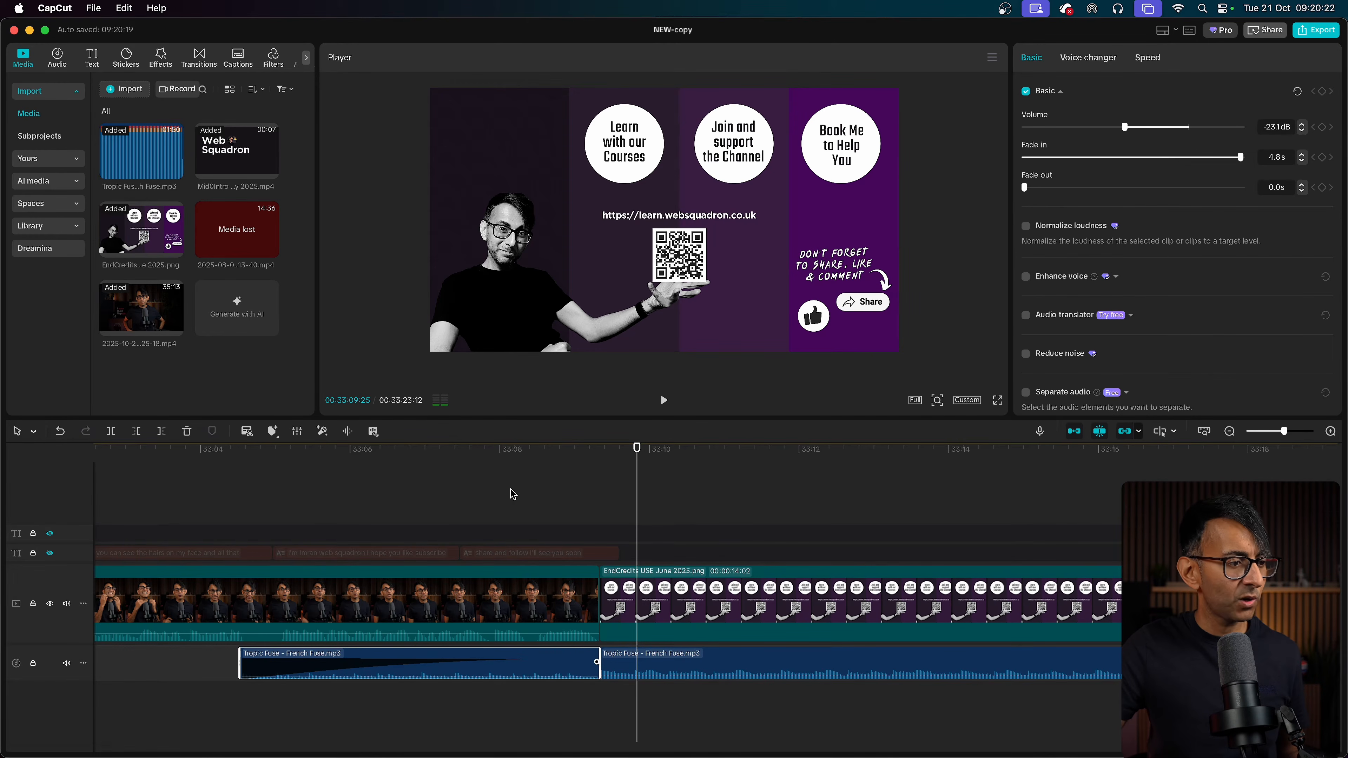
- Play the faded music lead-in through to 00:33:11:09 and delete that lead-in section from under the recording
click(240, 556)
key(space)
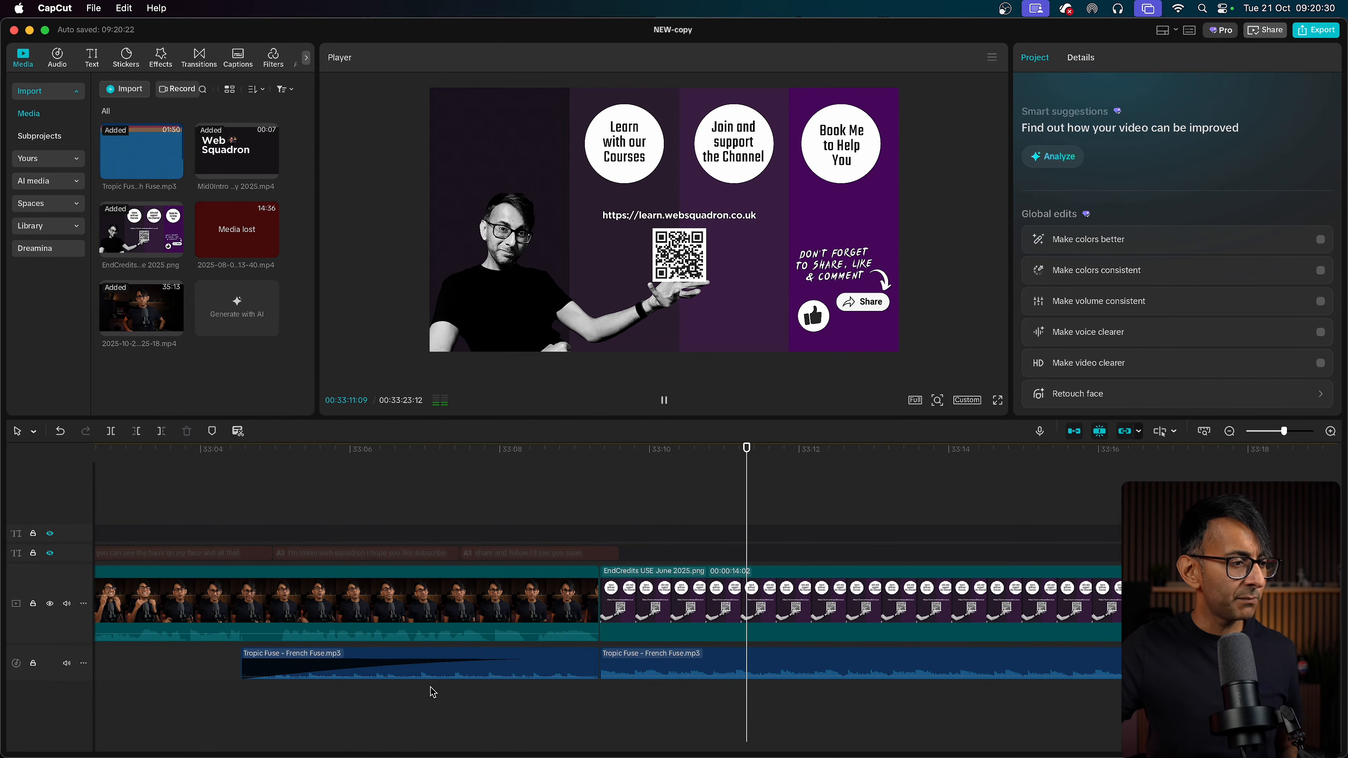
click(445, 673)
key(Delete)
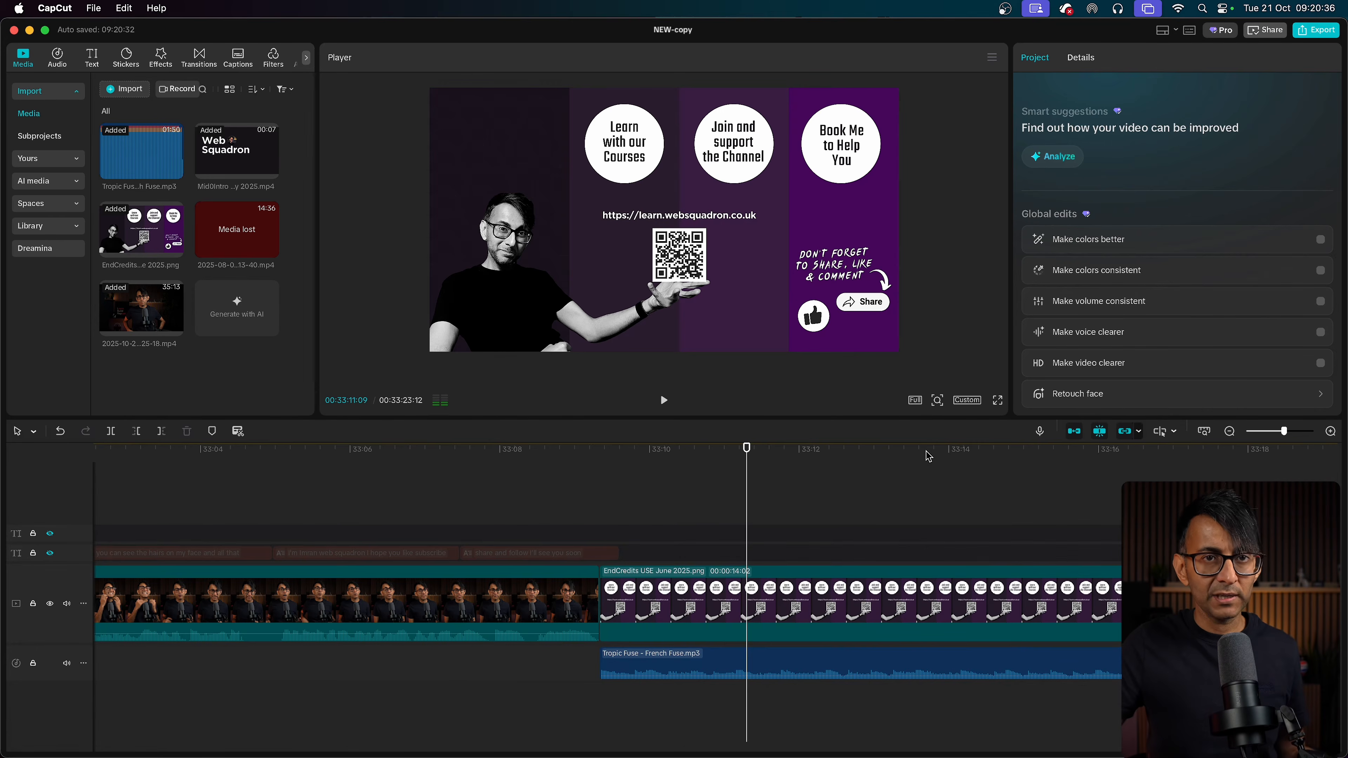
- Open the export settings and set the resolution to 1920*1080 (1080P) and bit rate to Recommended, keeping the H.264 codec
click(1317, 31)
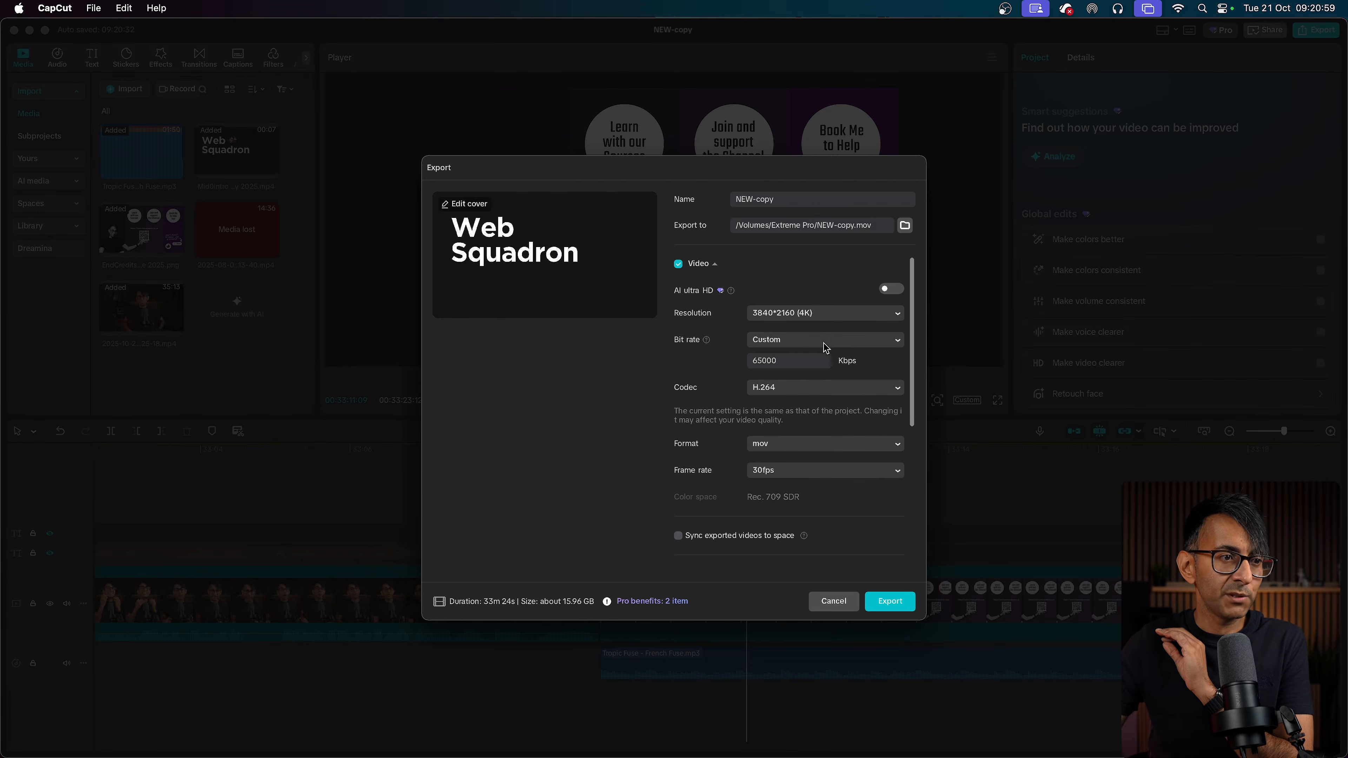
click(833, 318)
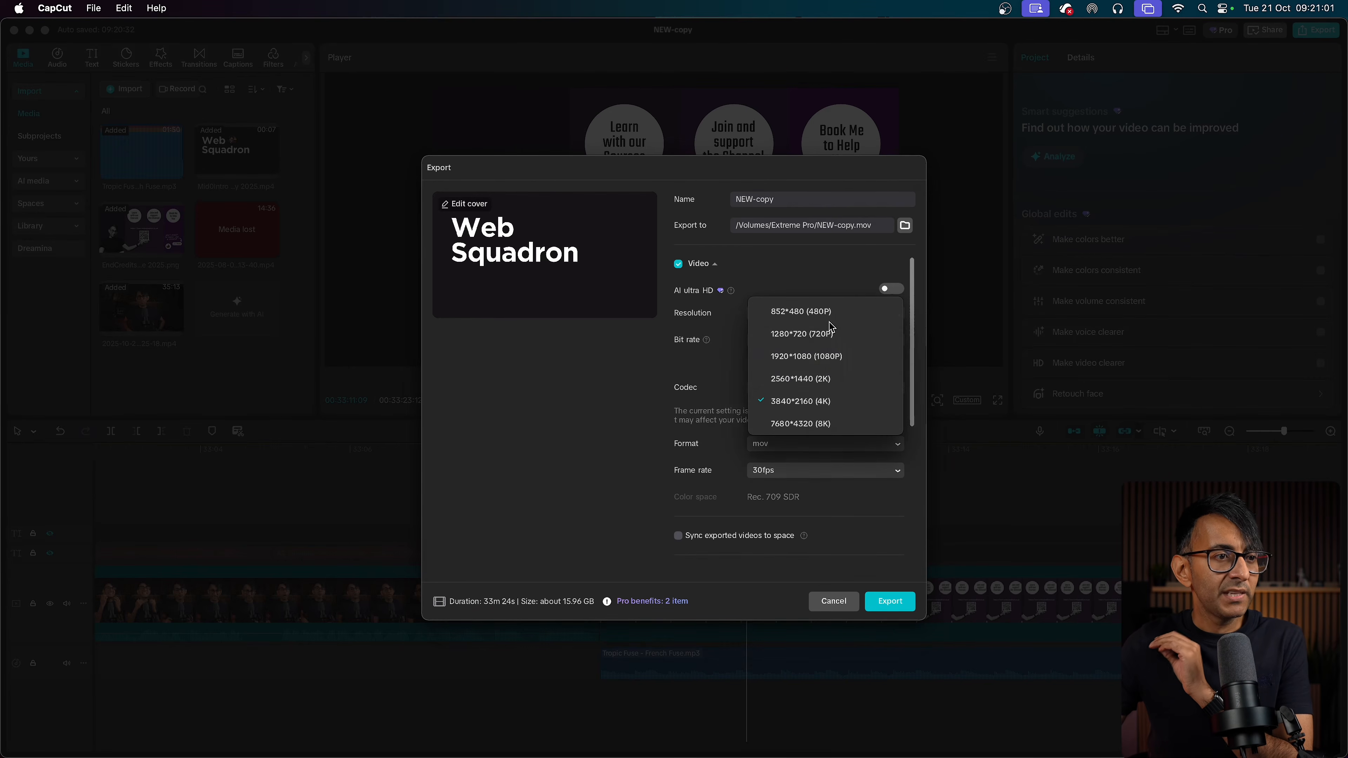
click(834, 357)
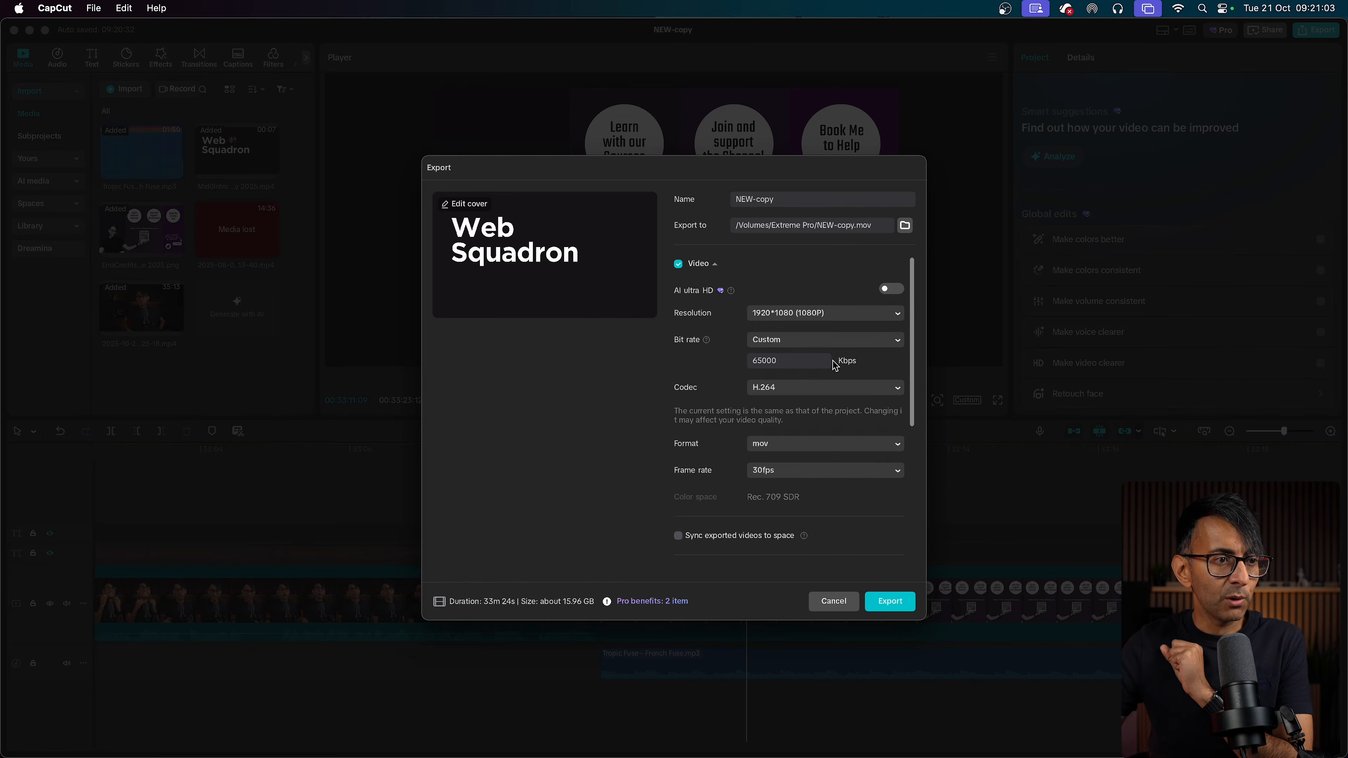
click(822, 341)
click(809, 355)
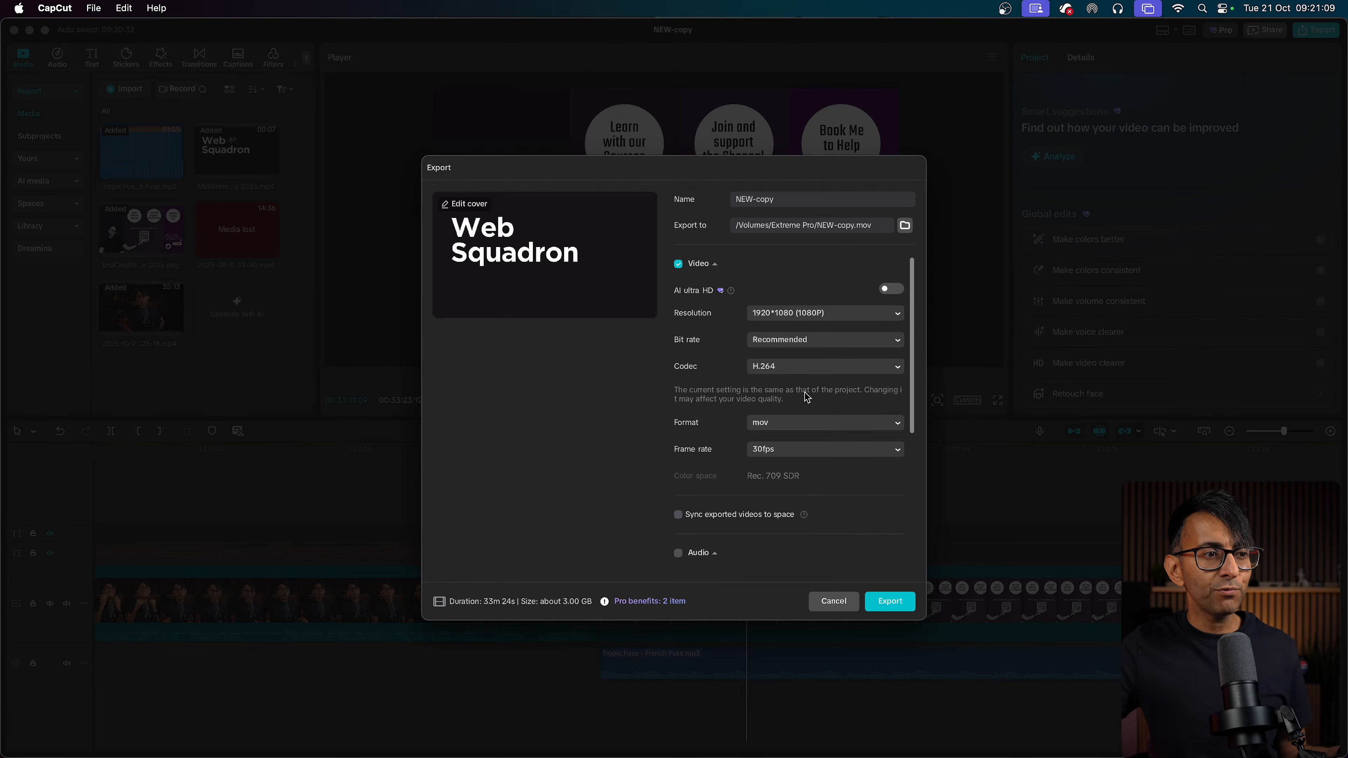
click(809, 370)
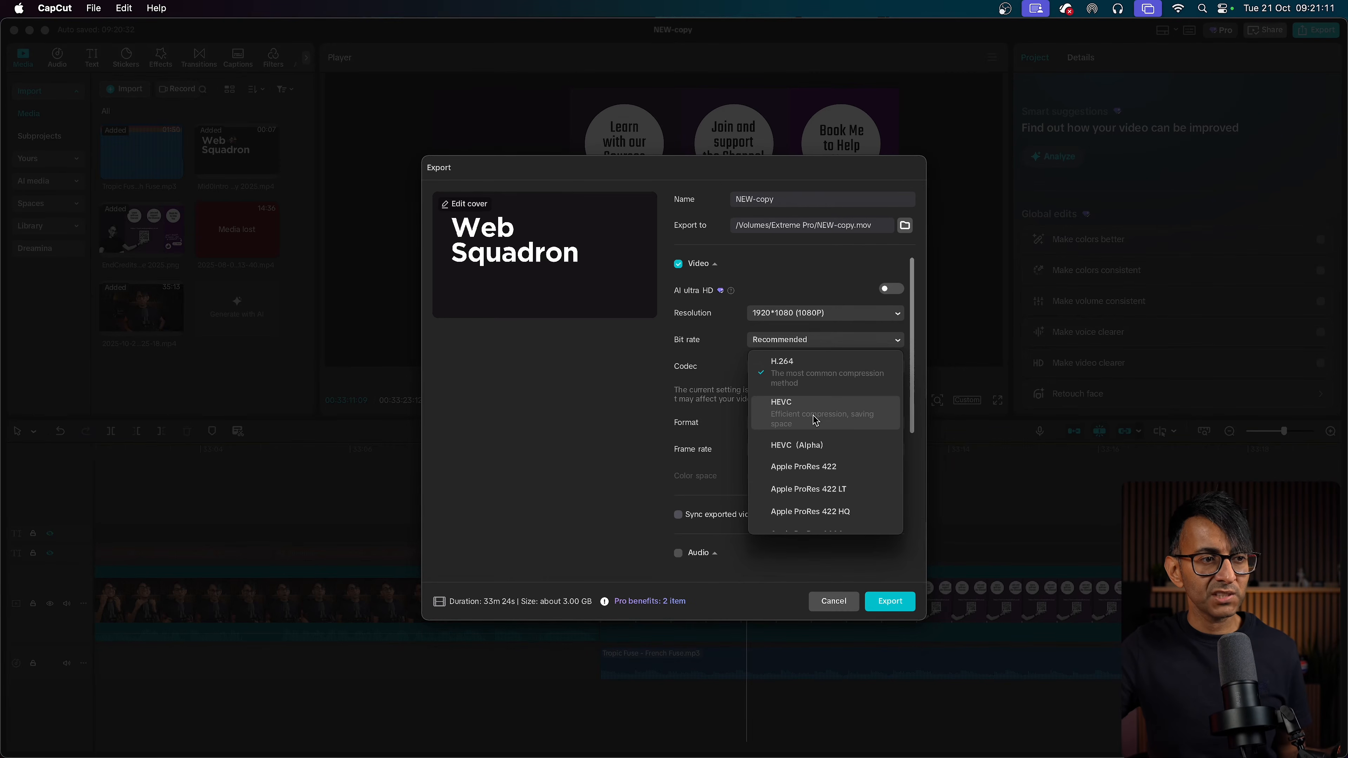
click(817, 375)
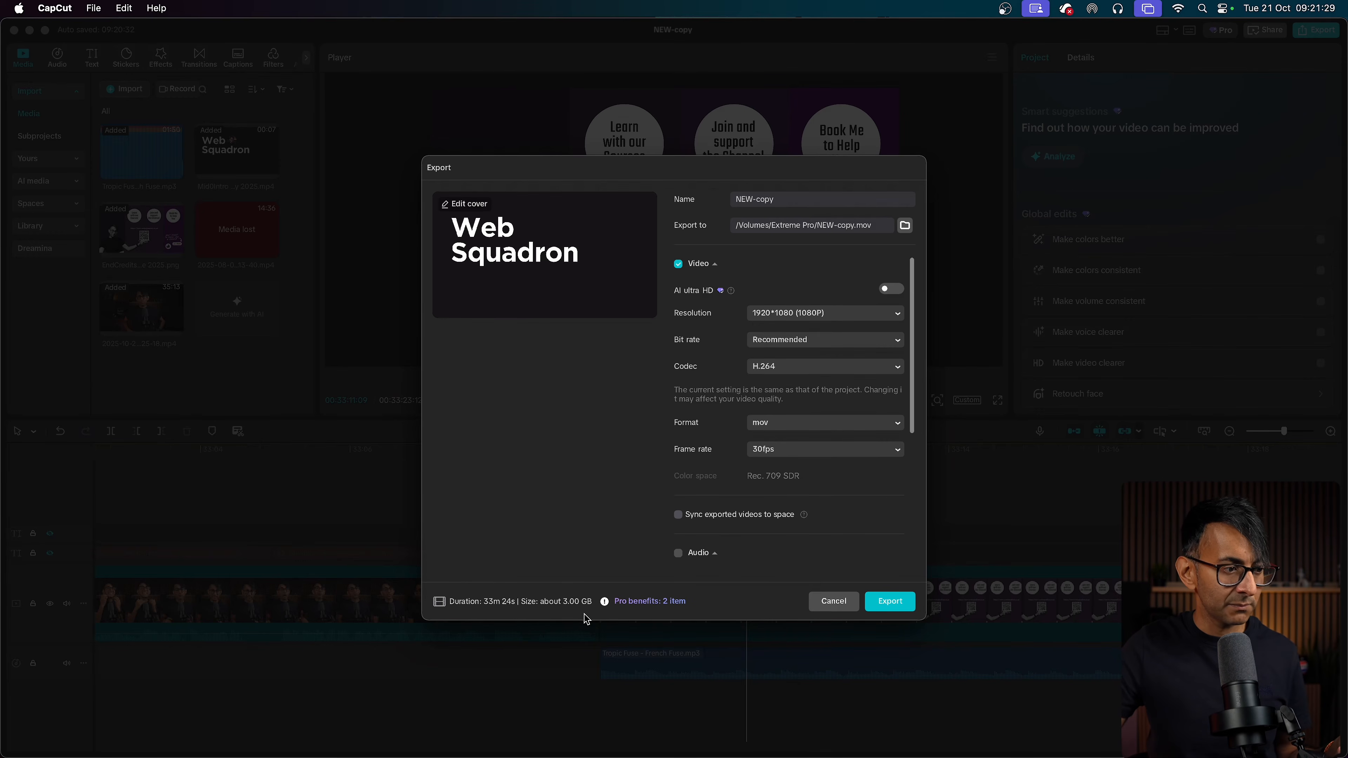
- Switch the export resolution to 3840*2160 (4K) and back to 1920*1080 (1080P) to compare the estimated file sizes
click(817, 313)
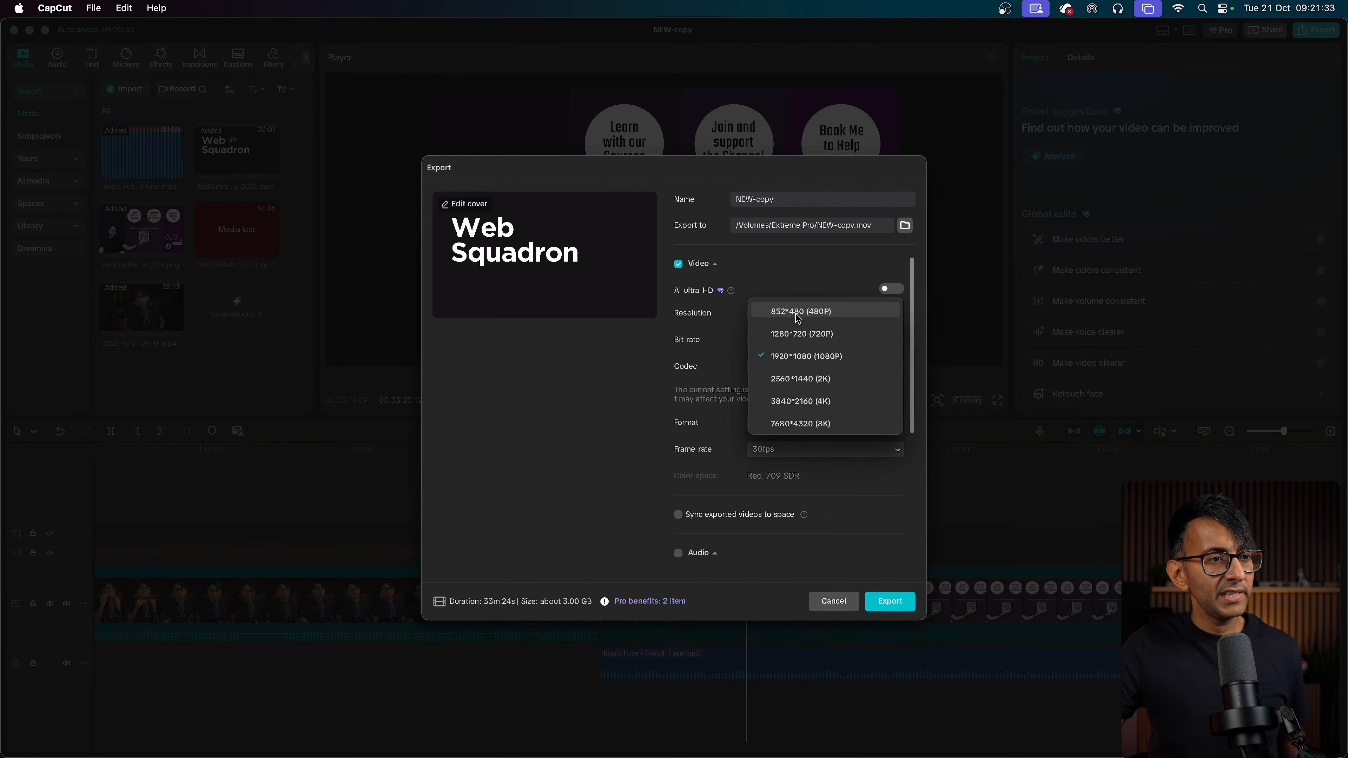
click(815, 402)
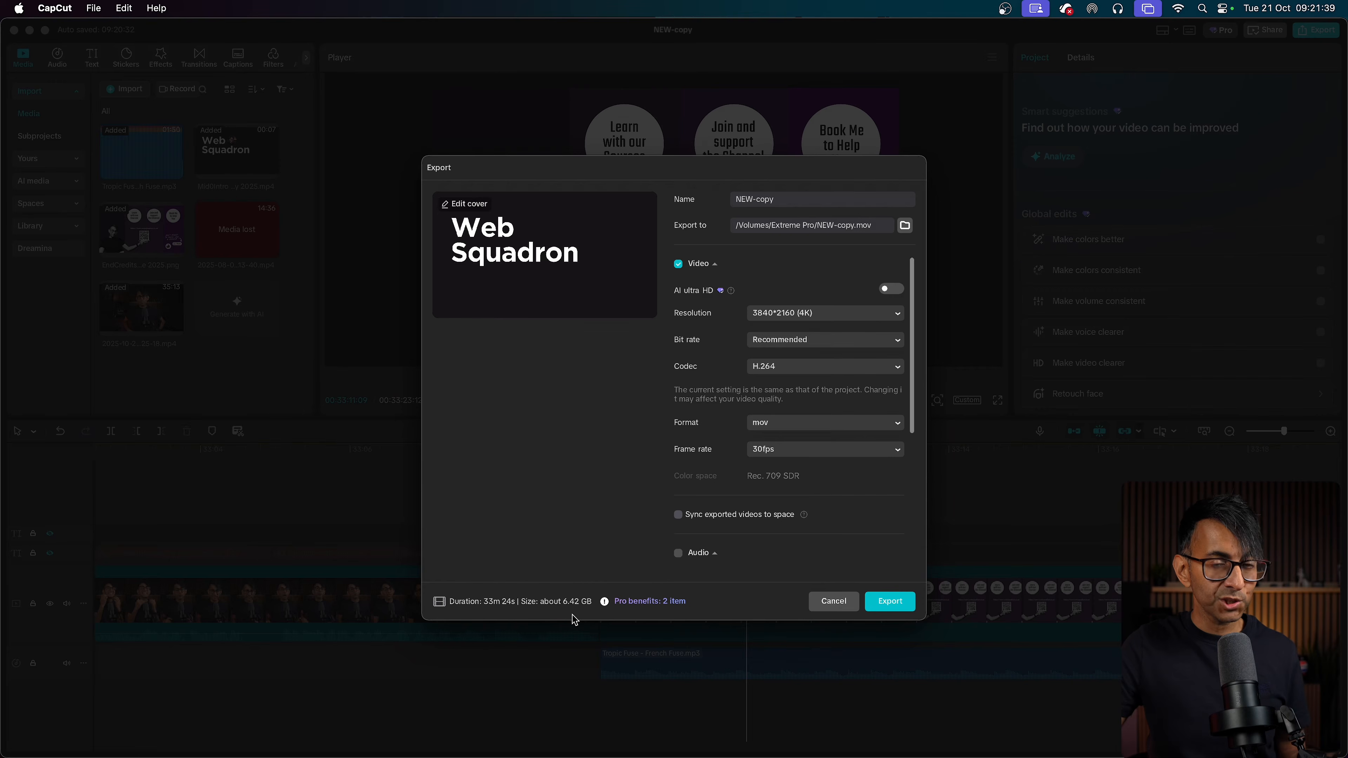
click(835, 317)
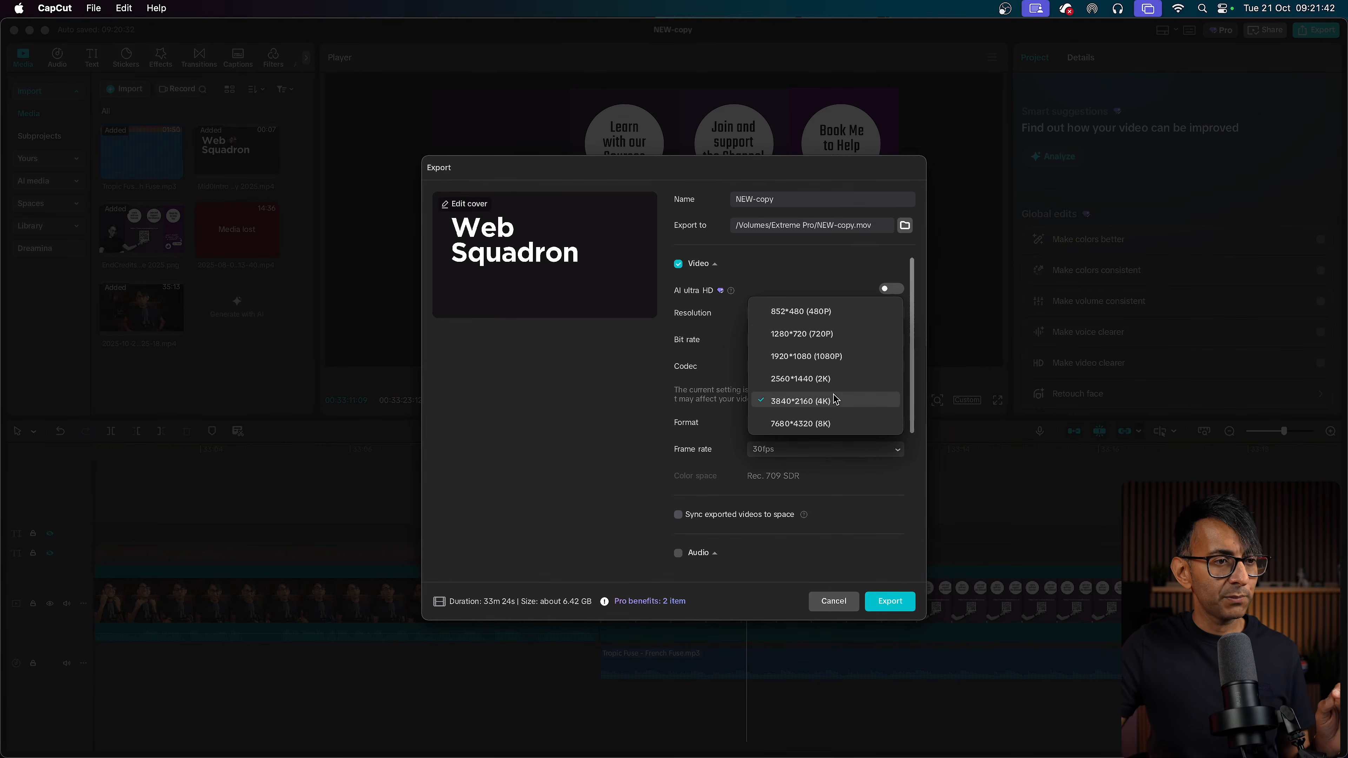
click(844, 357)
- Set the export resolution to 3840*2160 (4K) and the bit rate to Higher
click(846, 321)
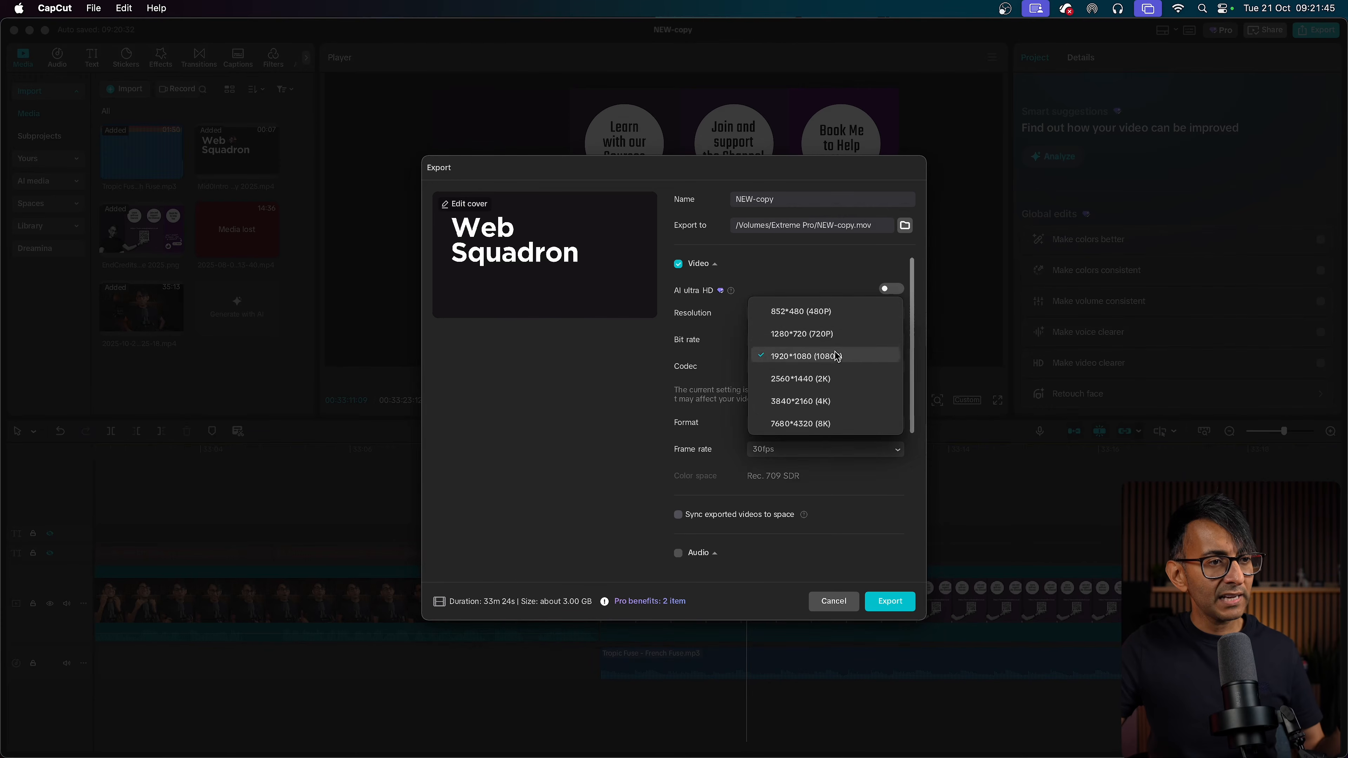
click(845, 397)
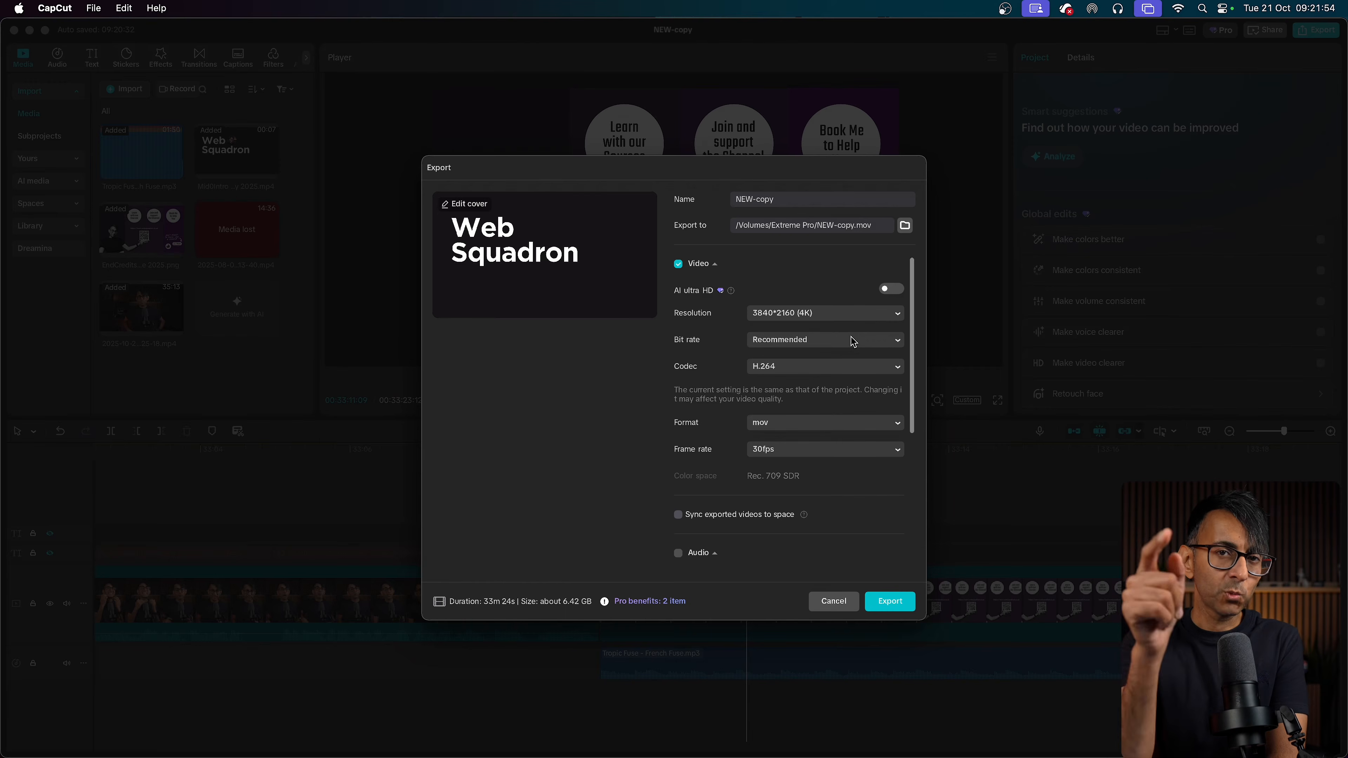
click(851, 340)
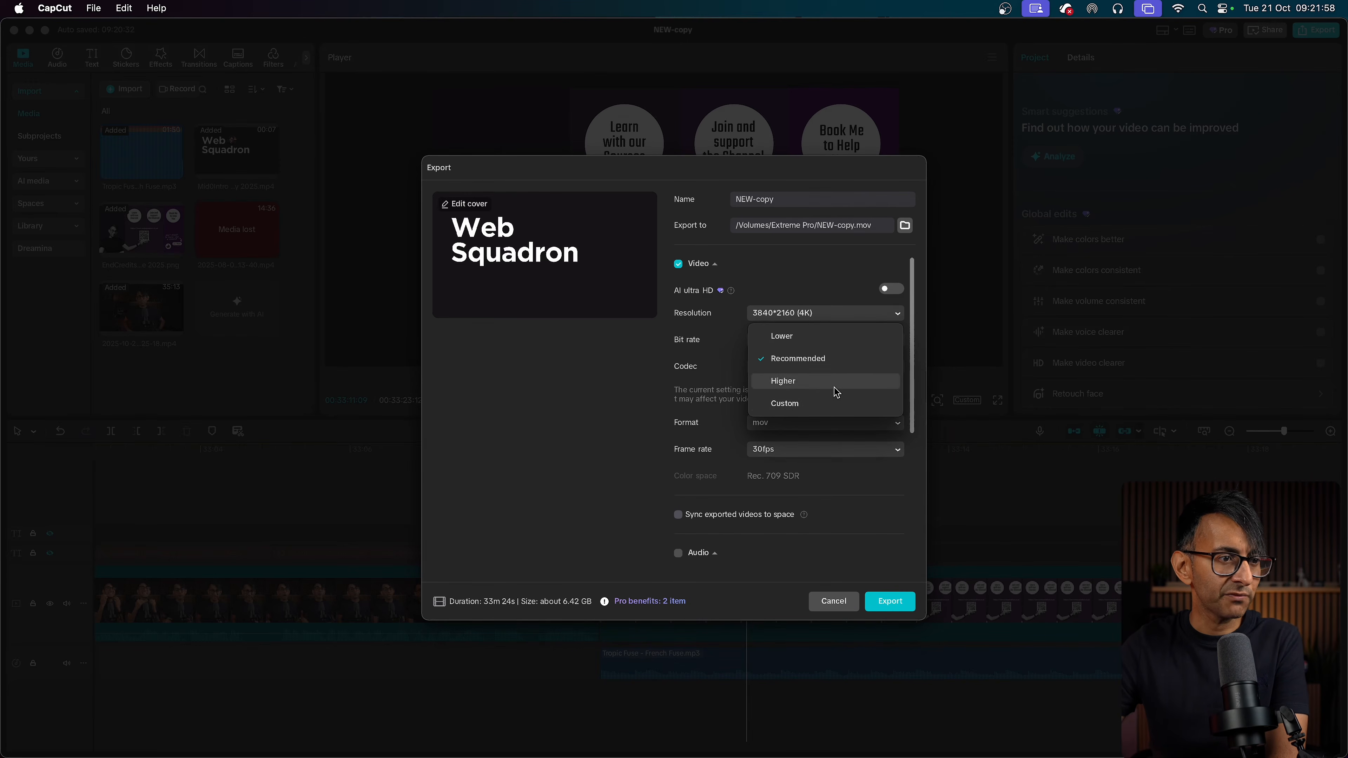
click(835, 386)
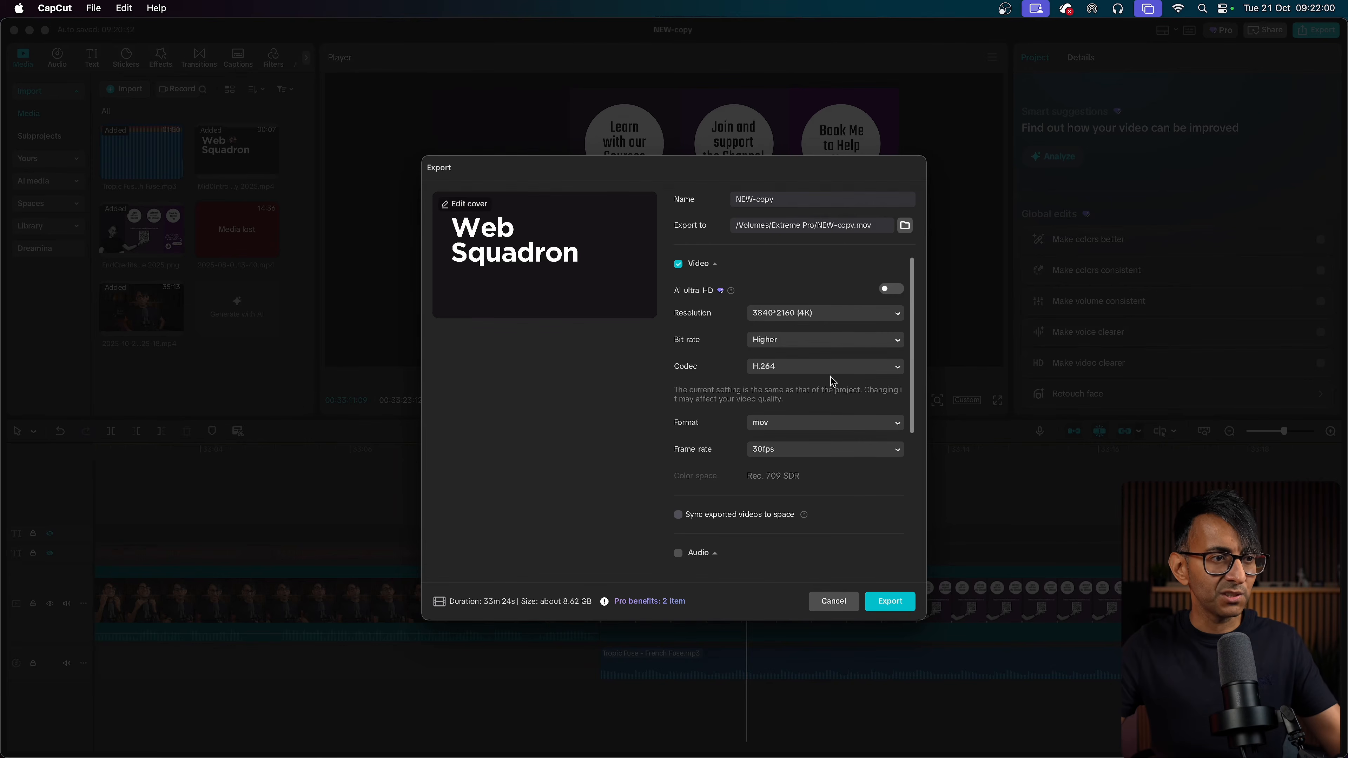
- Change the export bit rate to Custom with a value of 115000 Kbps
click(837, 346)
click(826, 402)
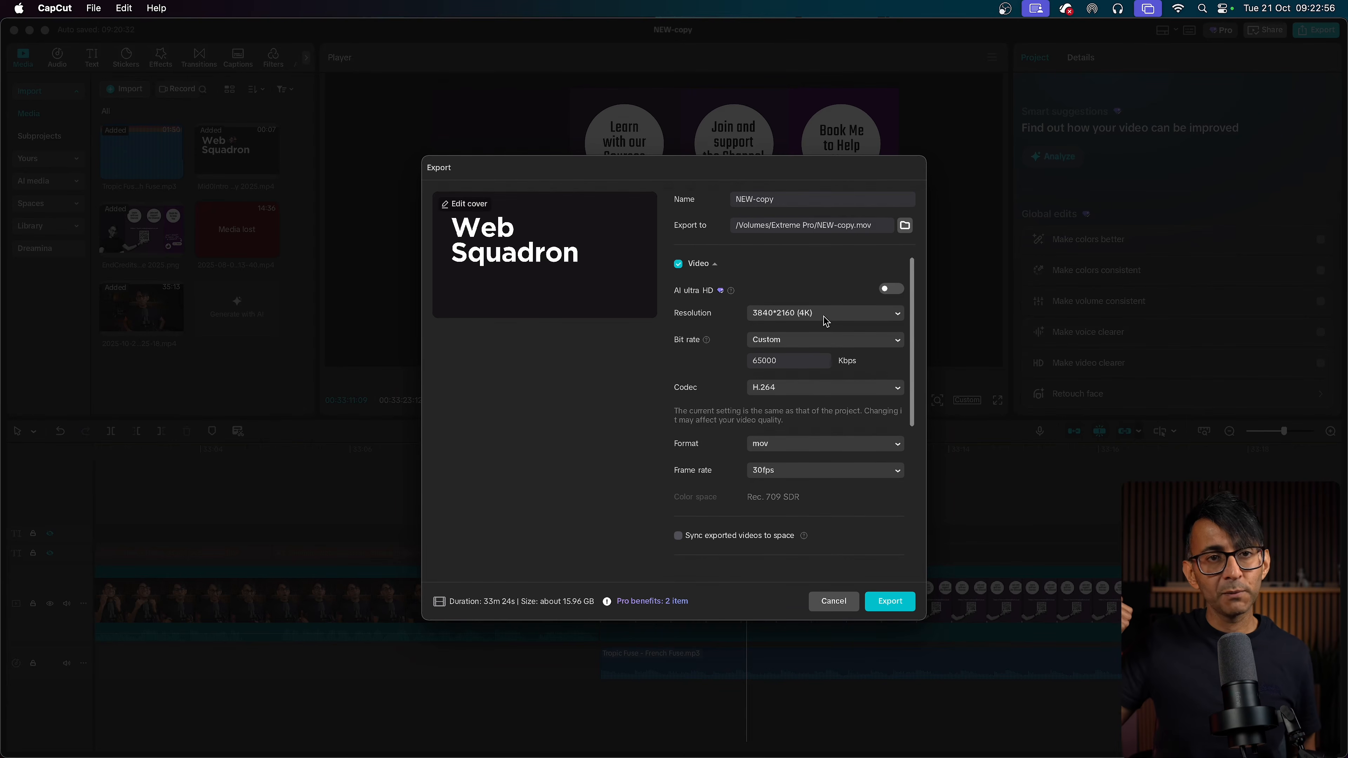
double_click(804, 362)
text(11)
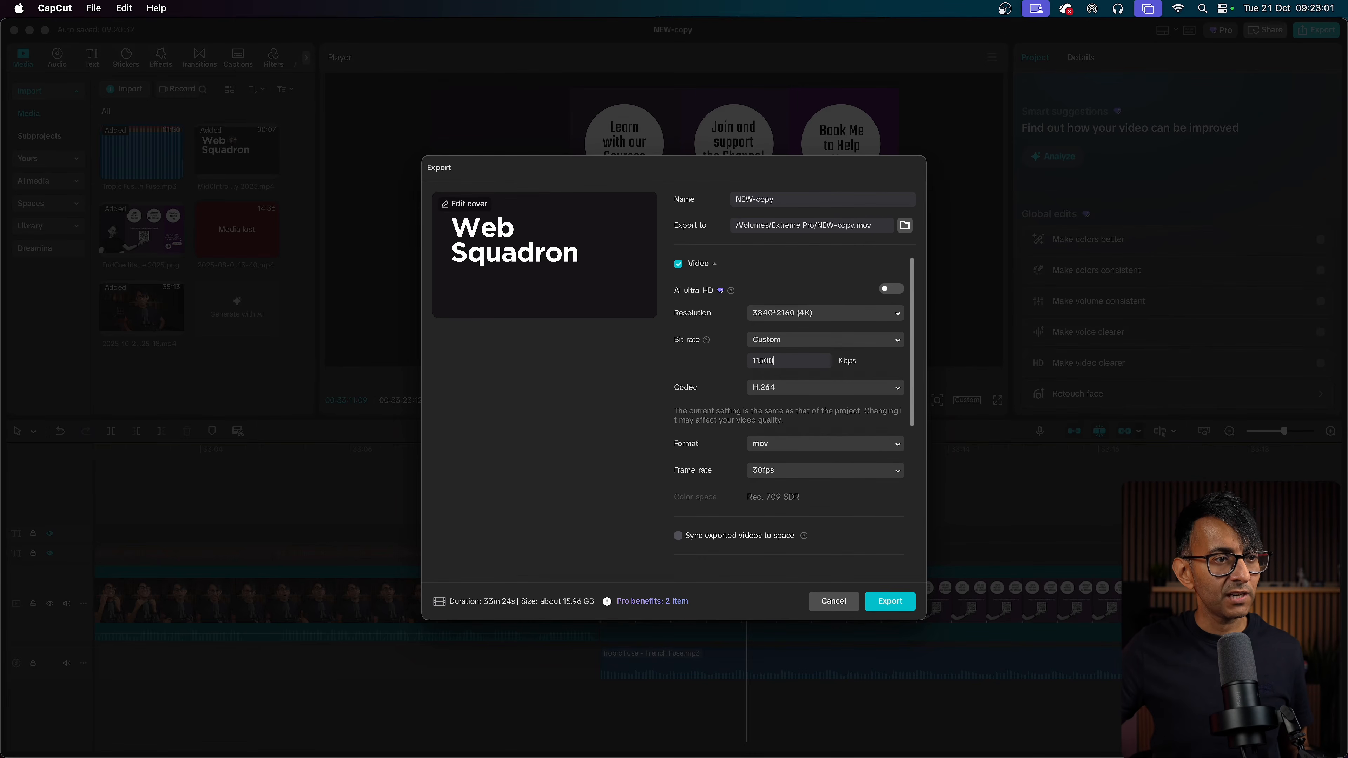
key(Return)
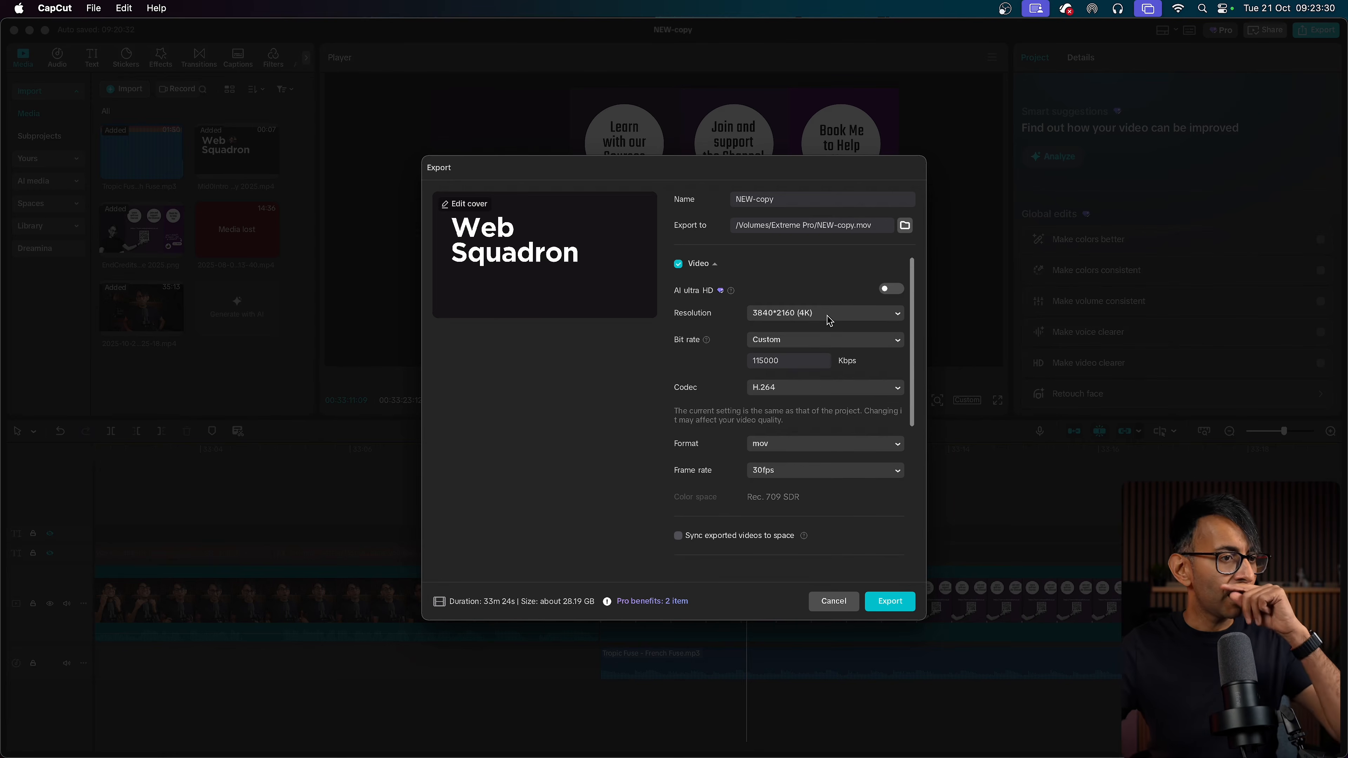
- Change the export codec to Apple ProRes 422 and check its available bit rate options
click(848, 389)
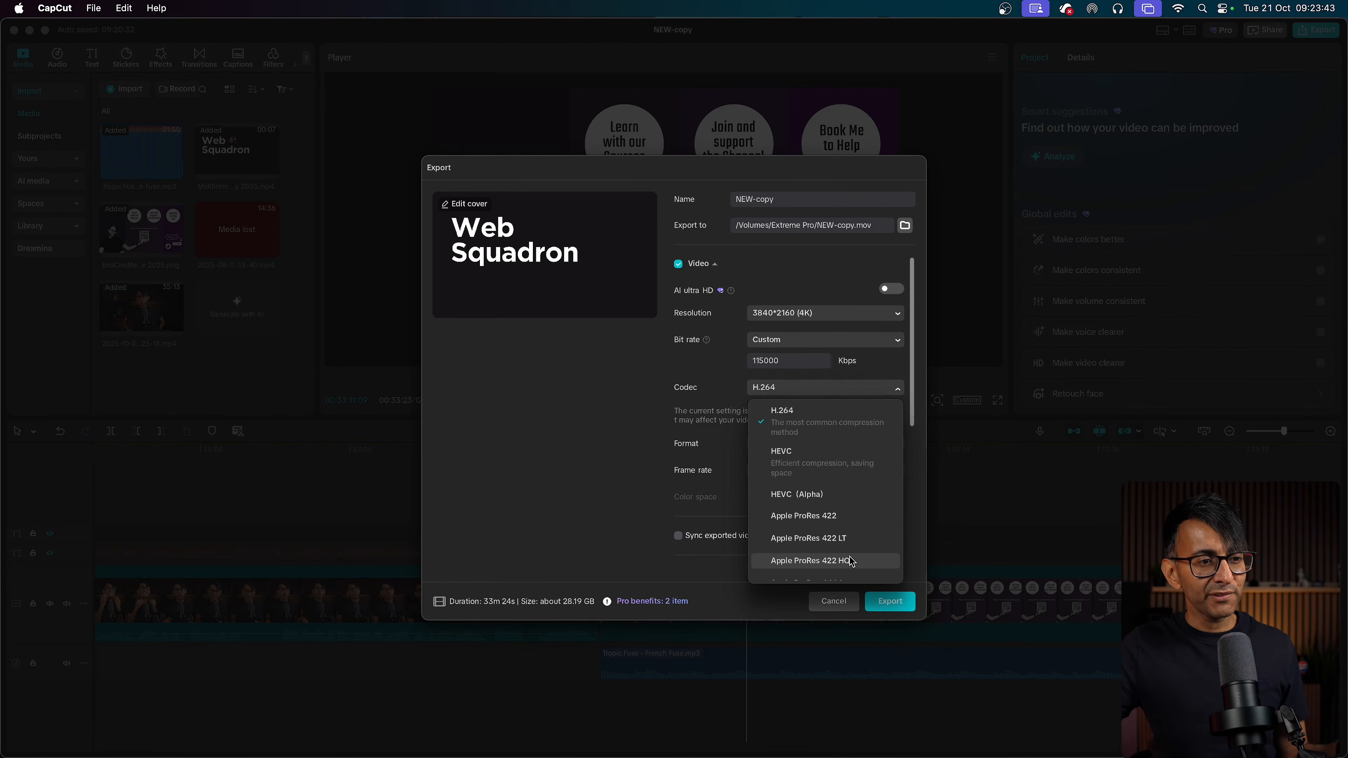
scroll(854, 561, down, 3)
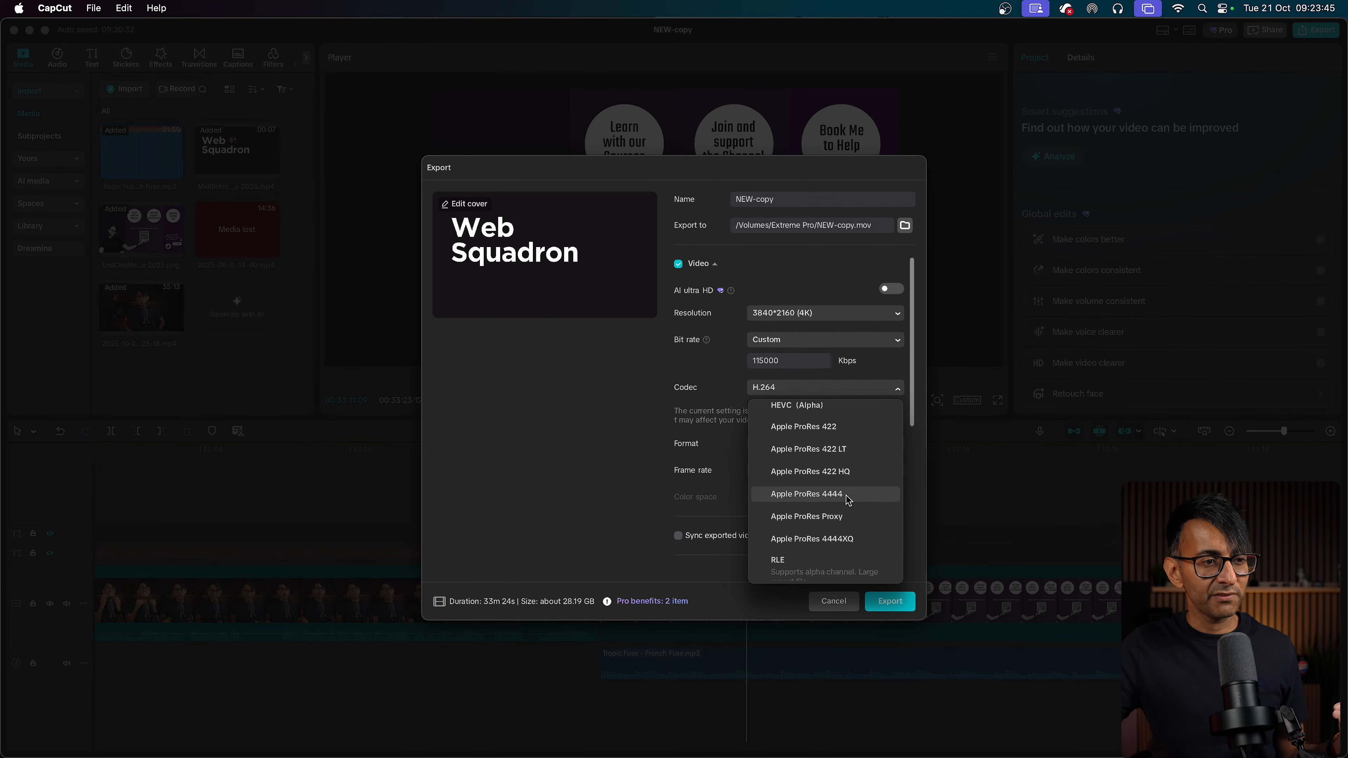
scroll(849, 494, up, 2)
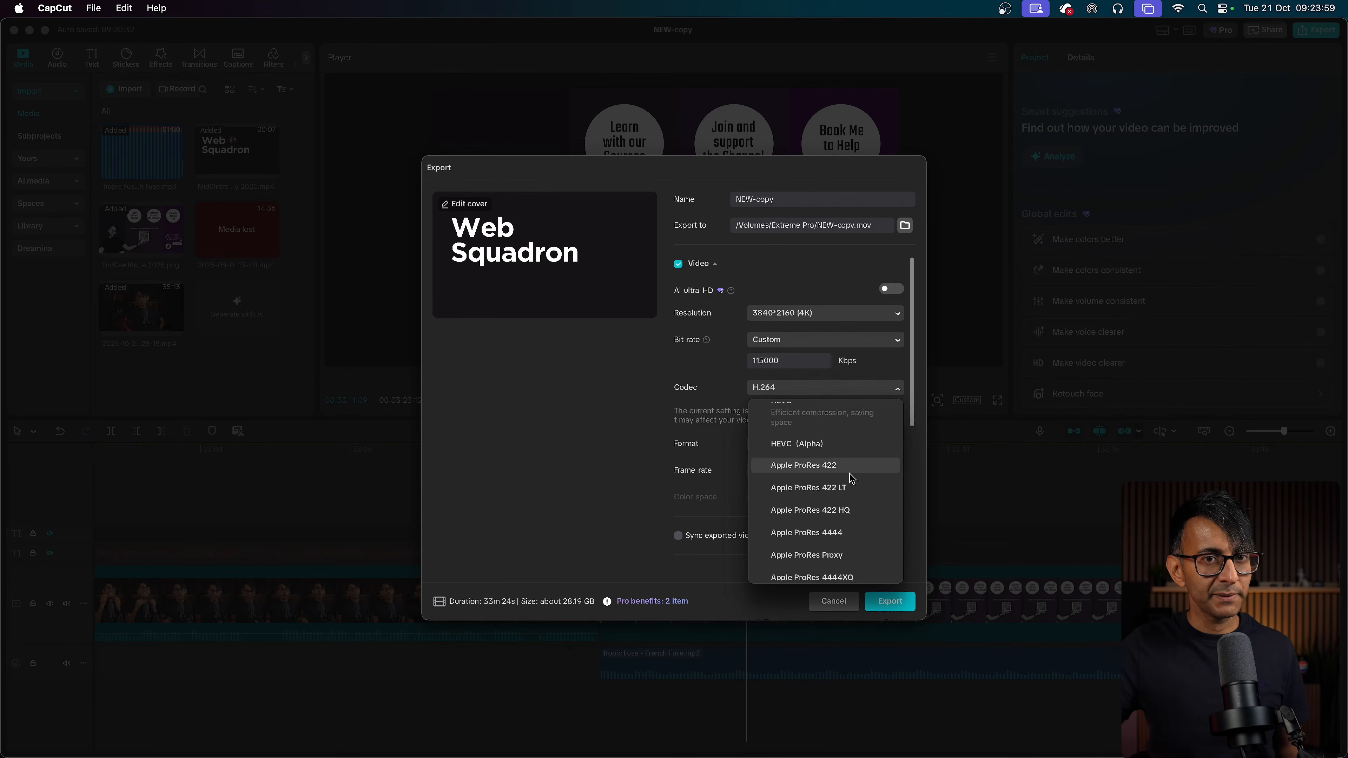
click(828, 465)
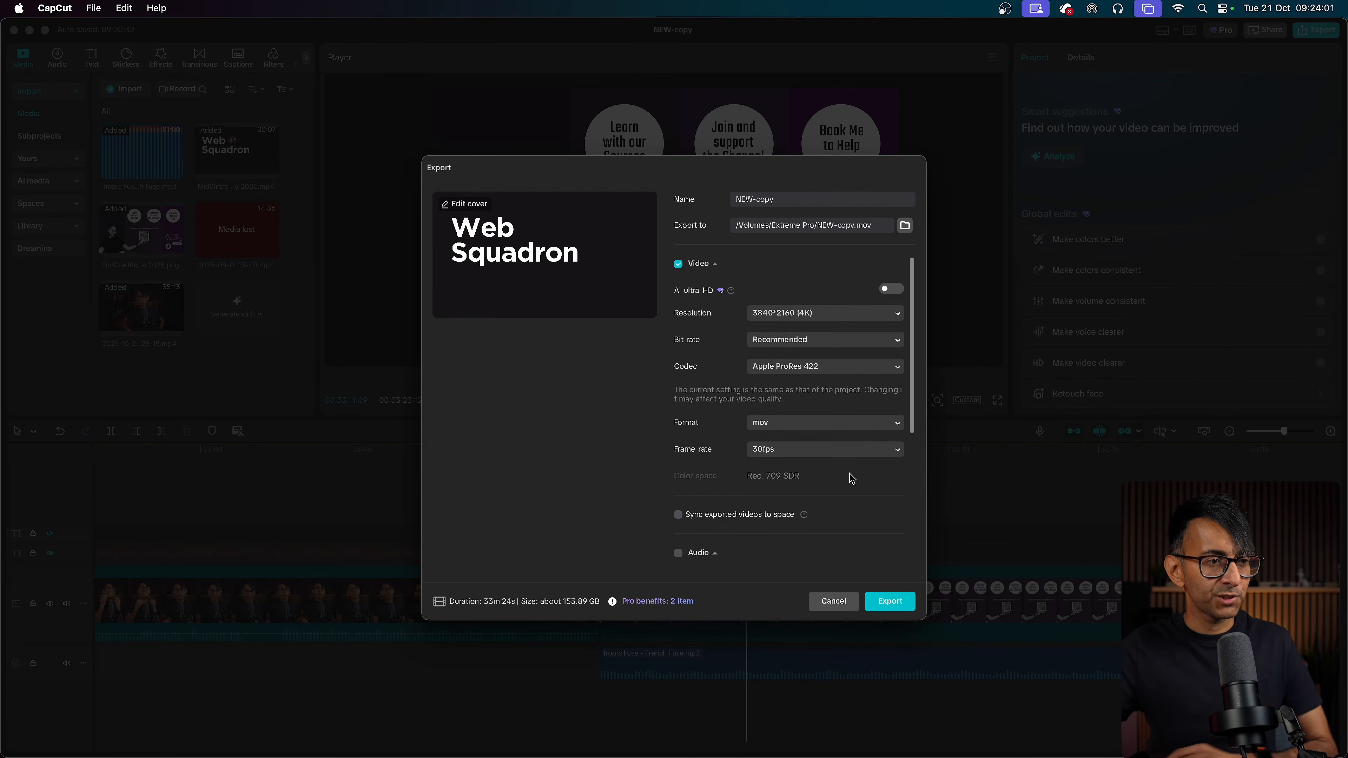
click(835, 343)
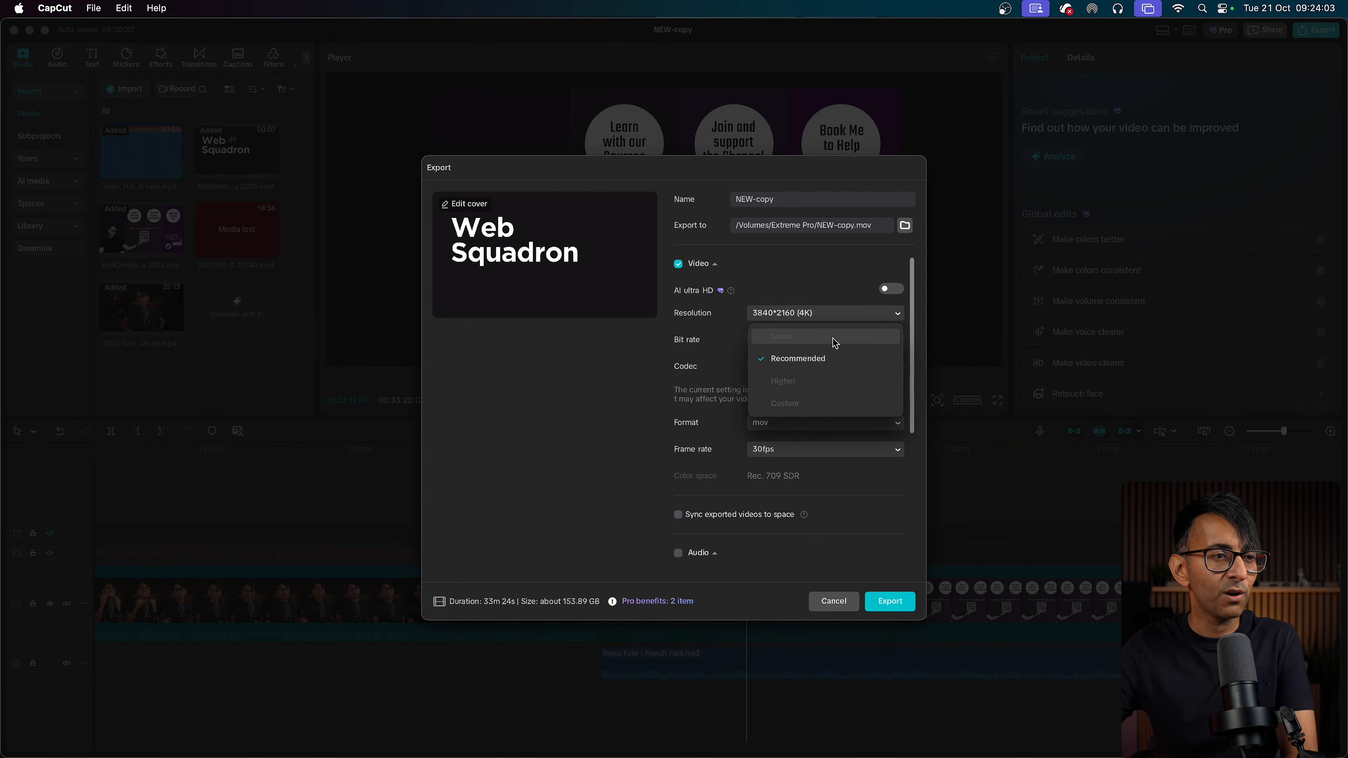
click(550, 437)
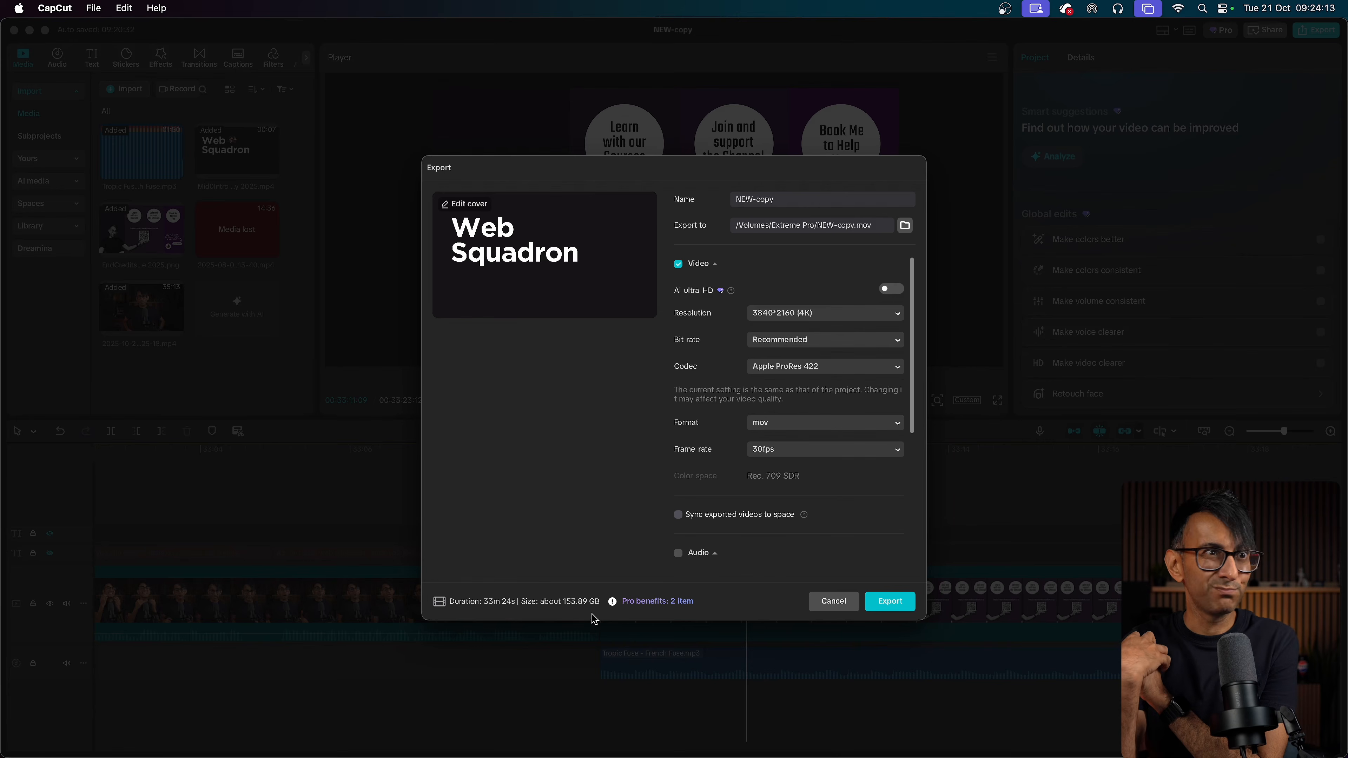
- Switch the codec to Apple ProRes 422 HQ, to Apple ProRes 4444 and back to Apple ProRes 422 to compare the estimated file sizes
click(829, 367)
click(809, 499)
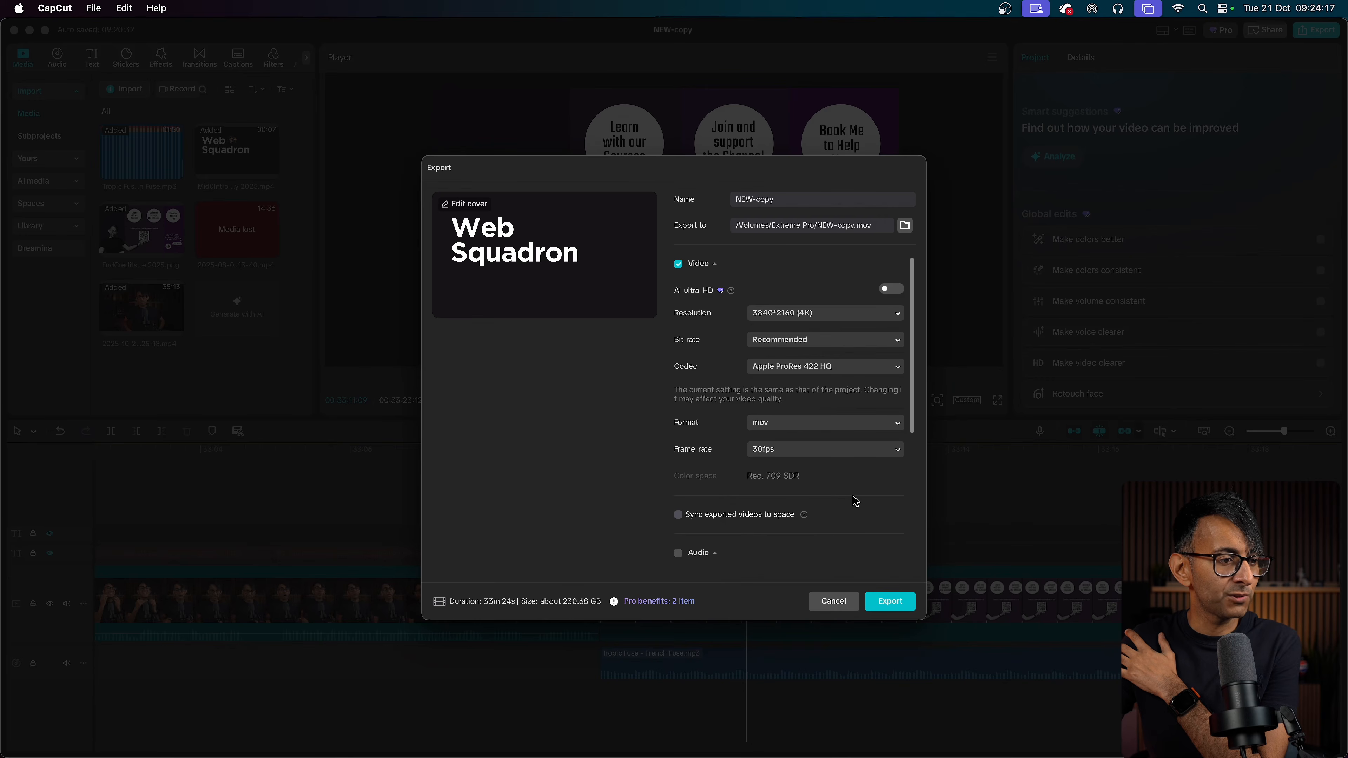
click(834, 370)
click(843, 523)
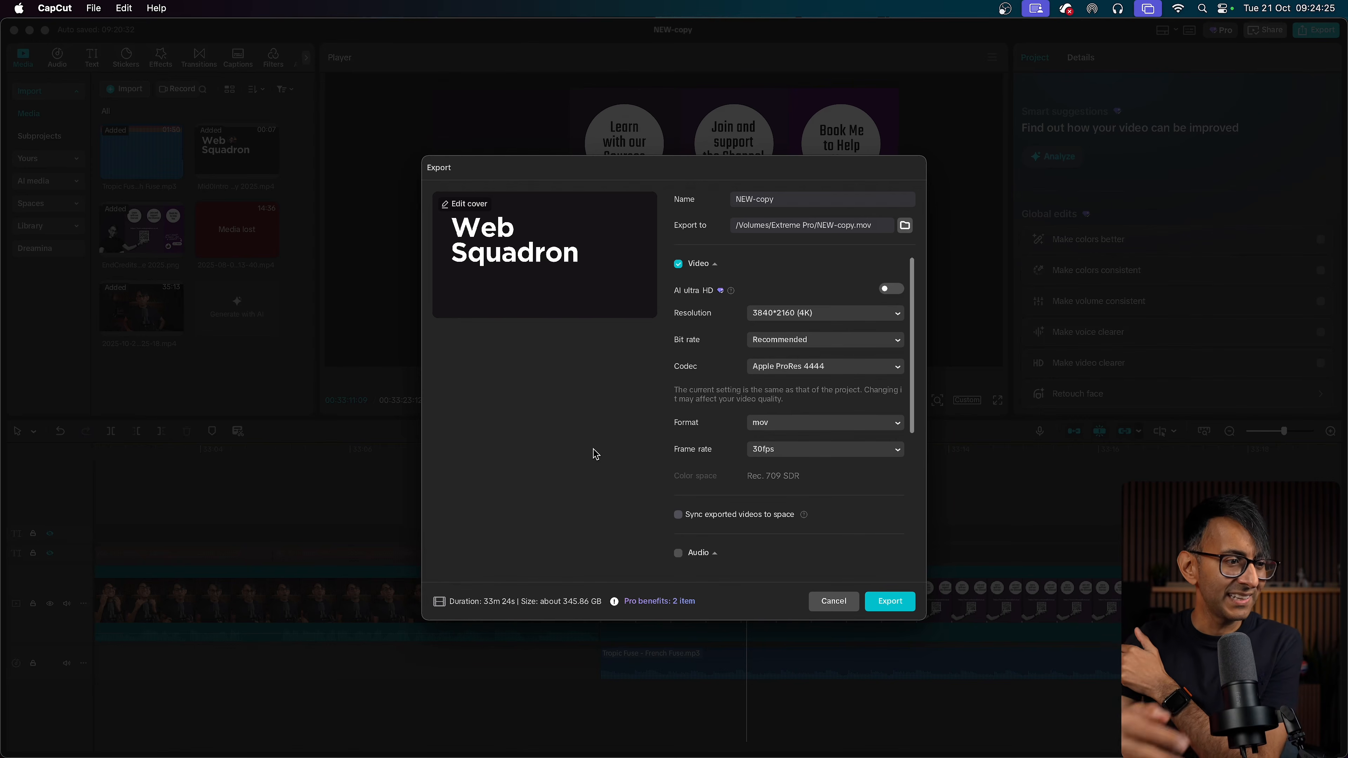
click(805, 372)
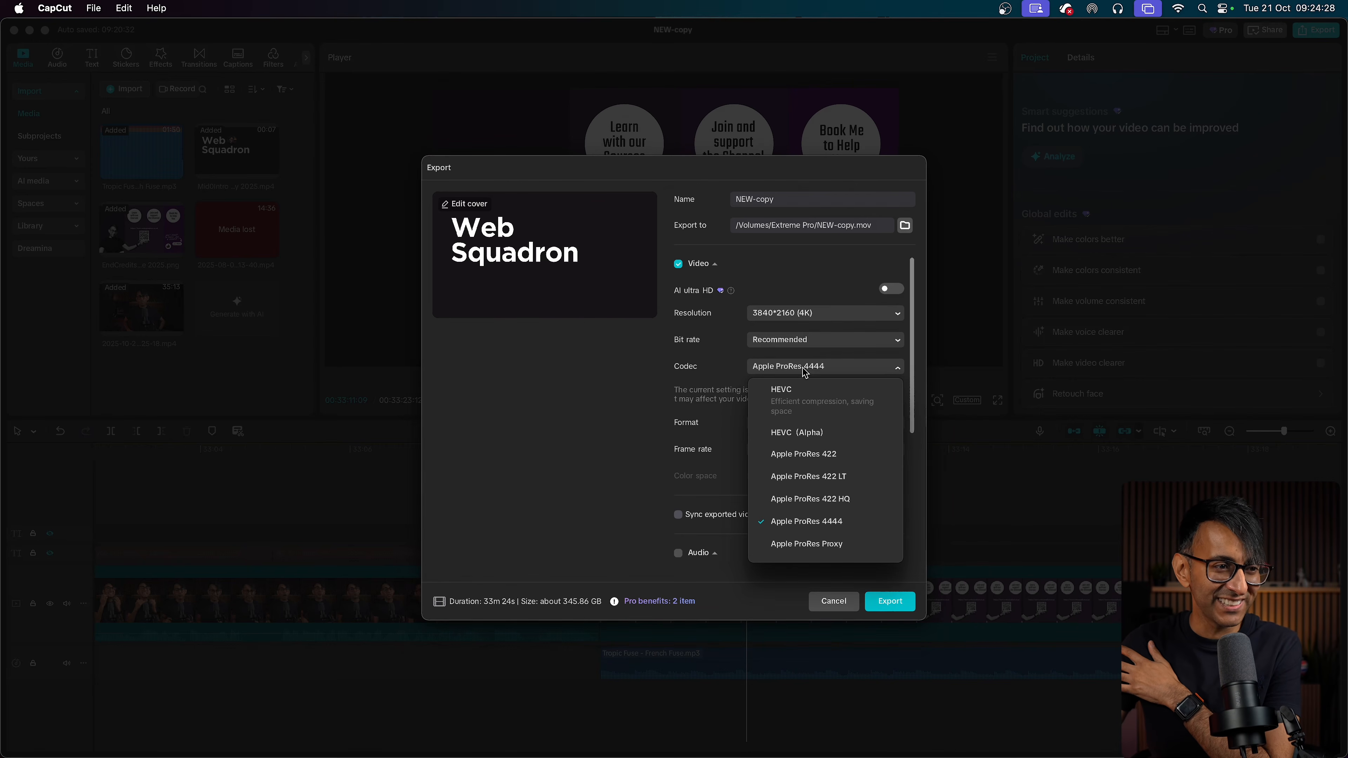
click(810, 455)
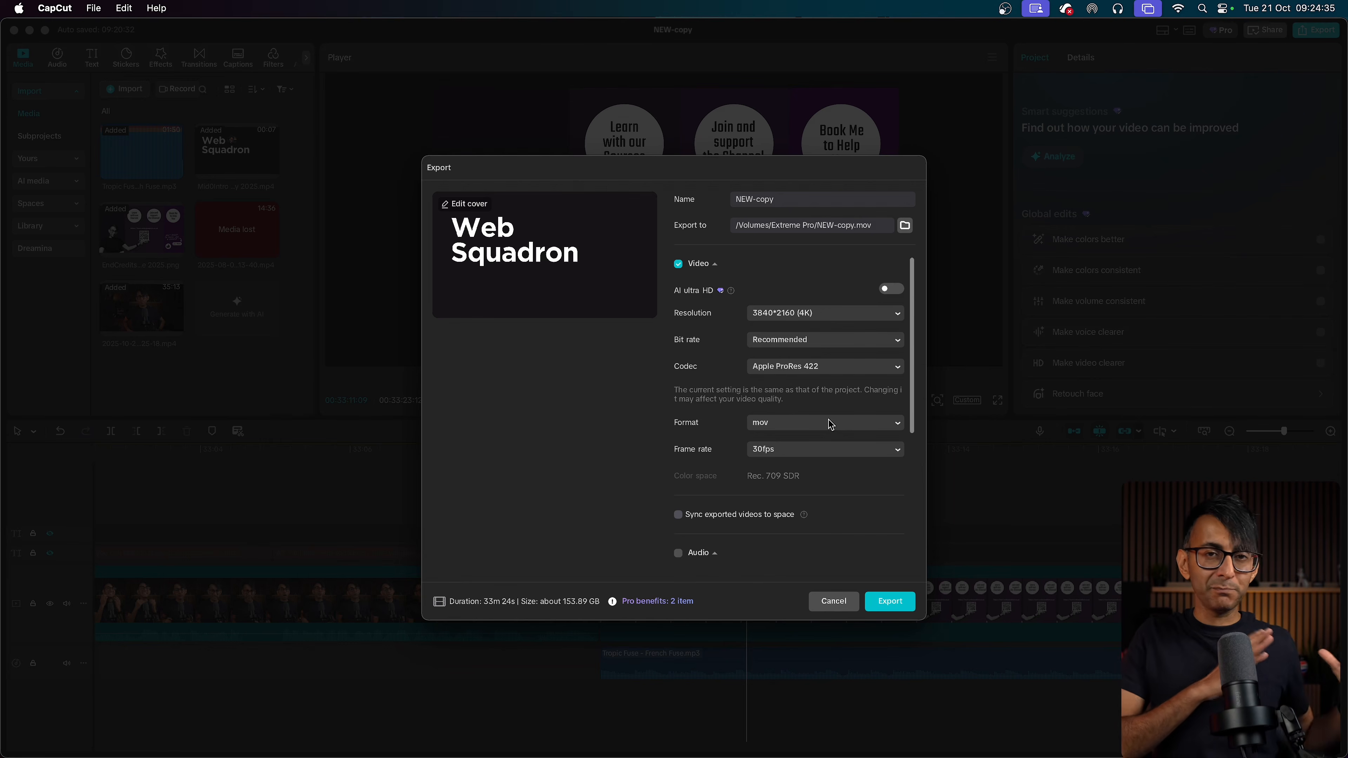
- Set the export codec back to H.264
click(844, 367)
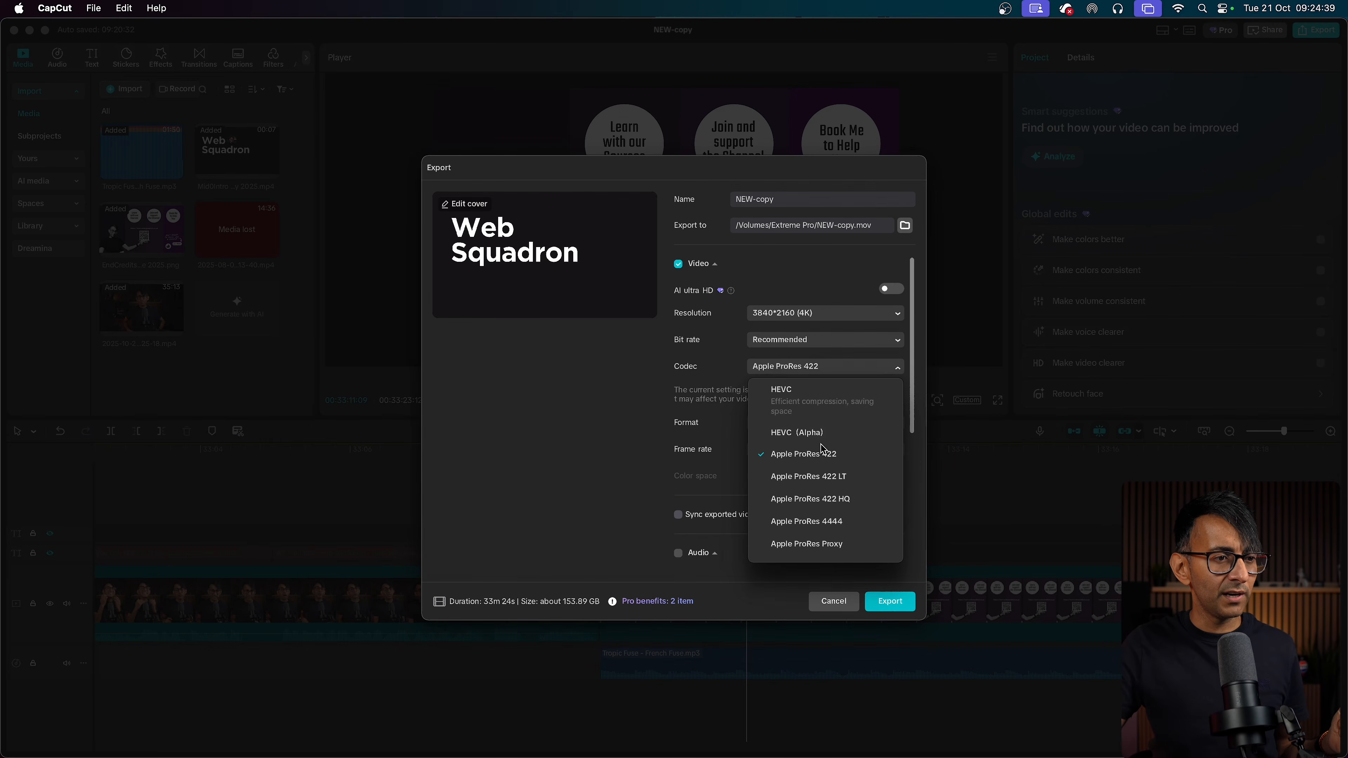
scroll(810, 425, up, 2)
click(811, 396)
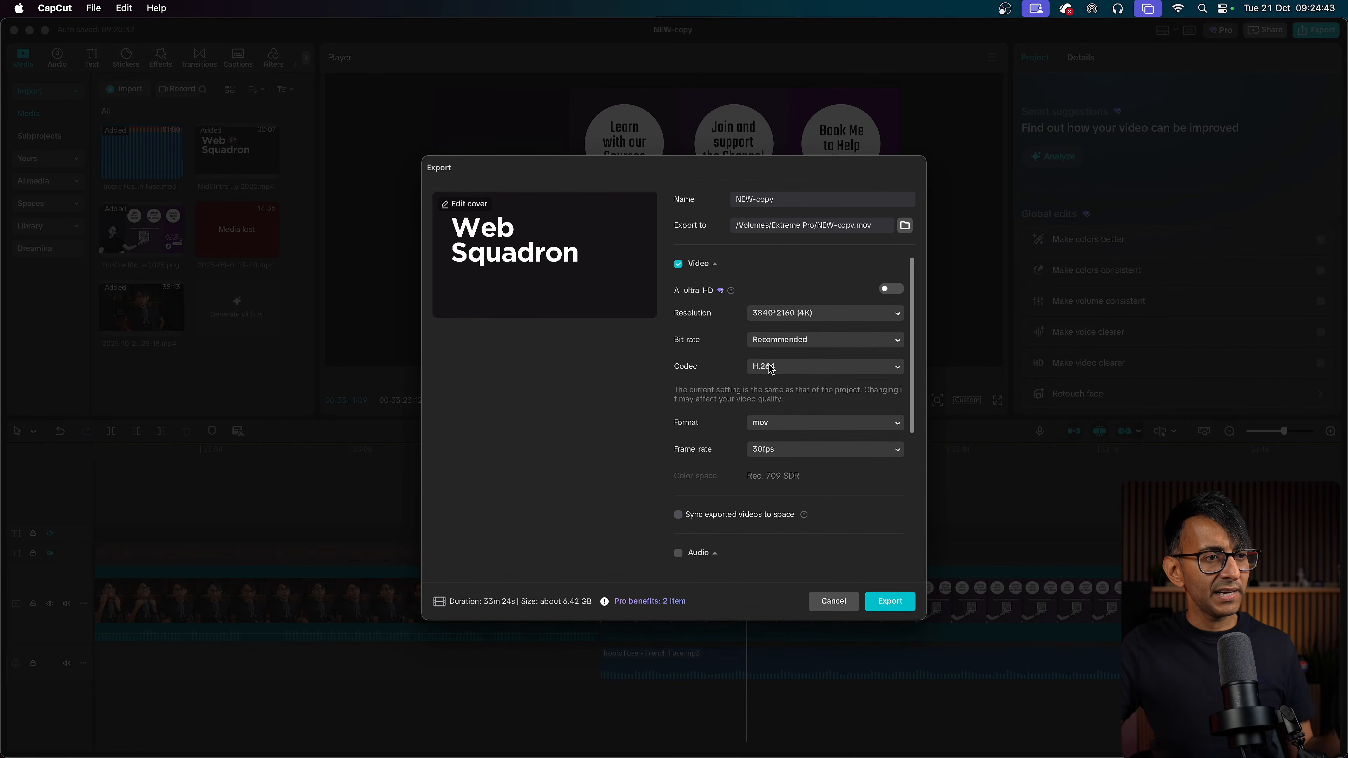
- Change the bit rate to Custom with a value of 65000 Kbps
click(780, 343)
click(806, 404)
click(765, 361)
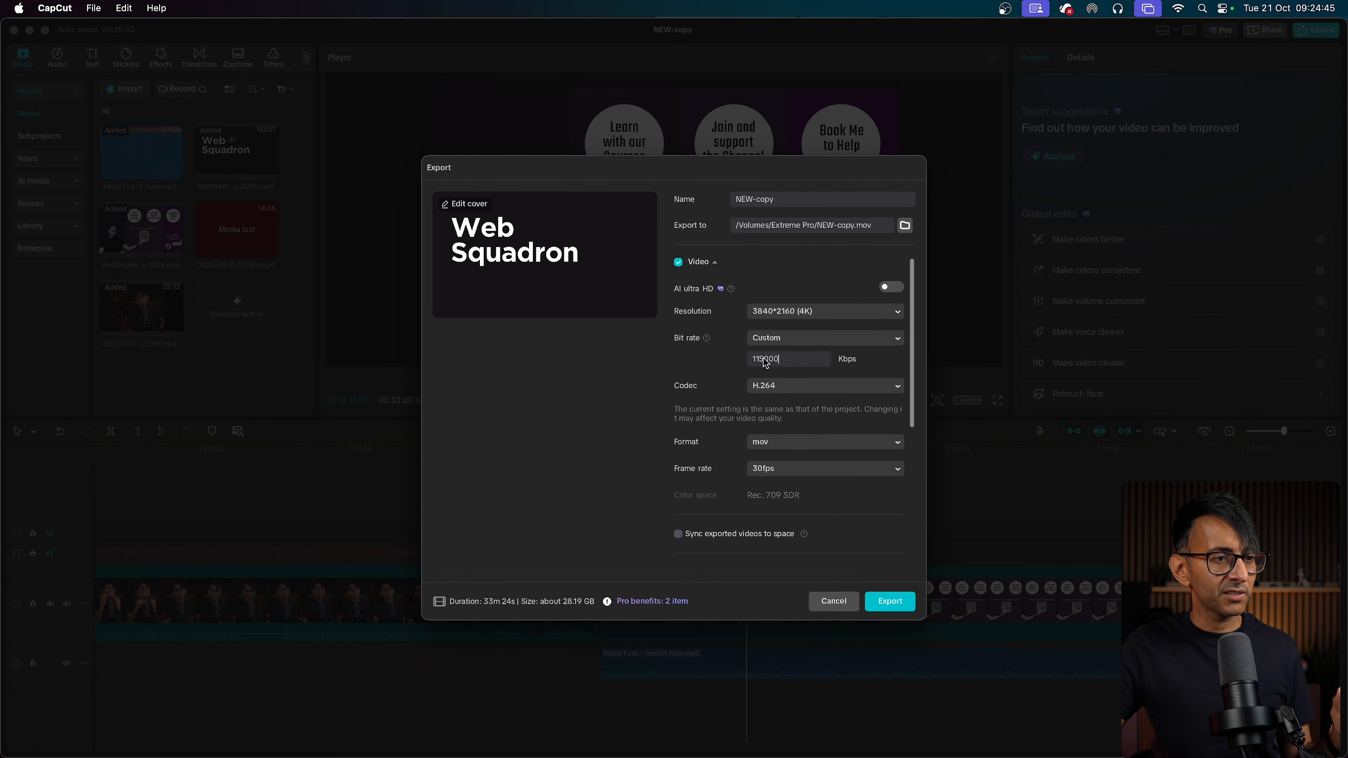
scroll(765, 363, down, 1)
drag(778, 351, 731, 352)
text(65)
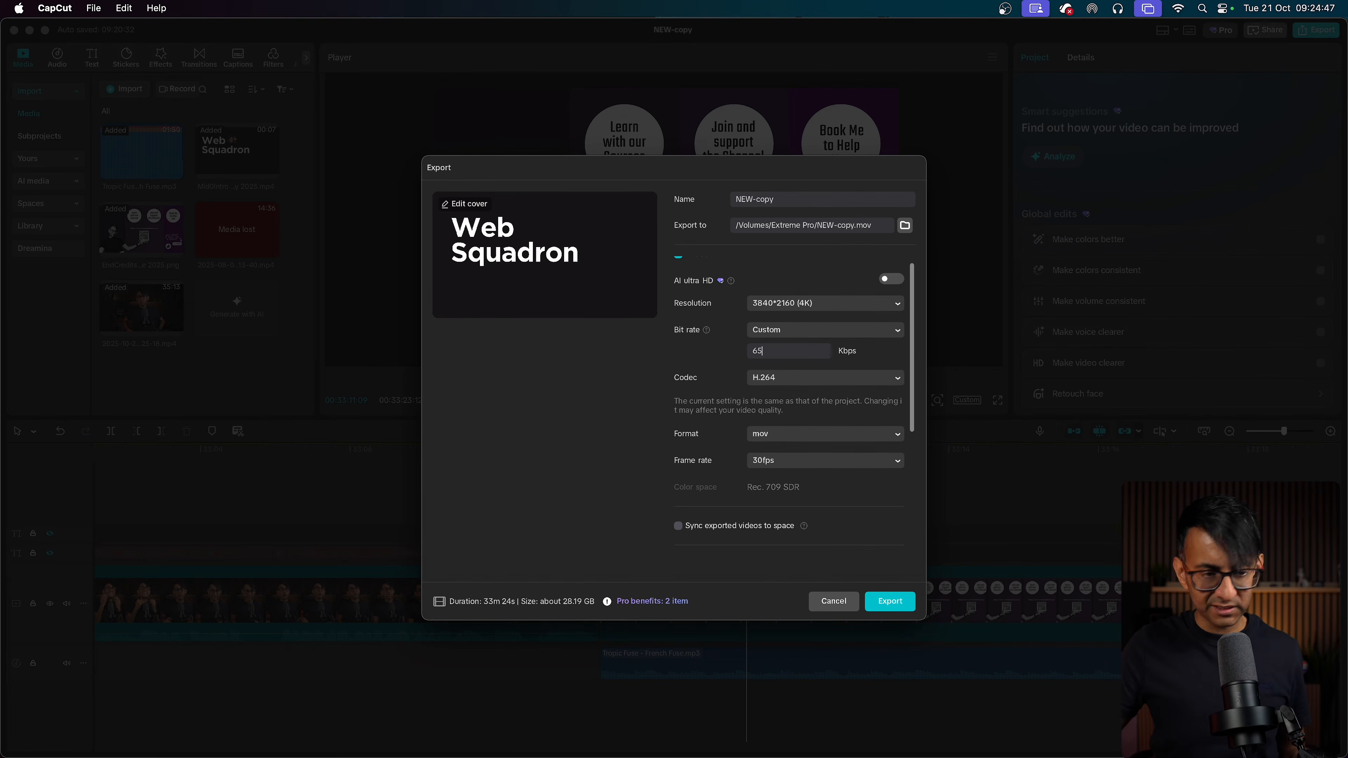
click(509, 464)
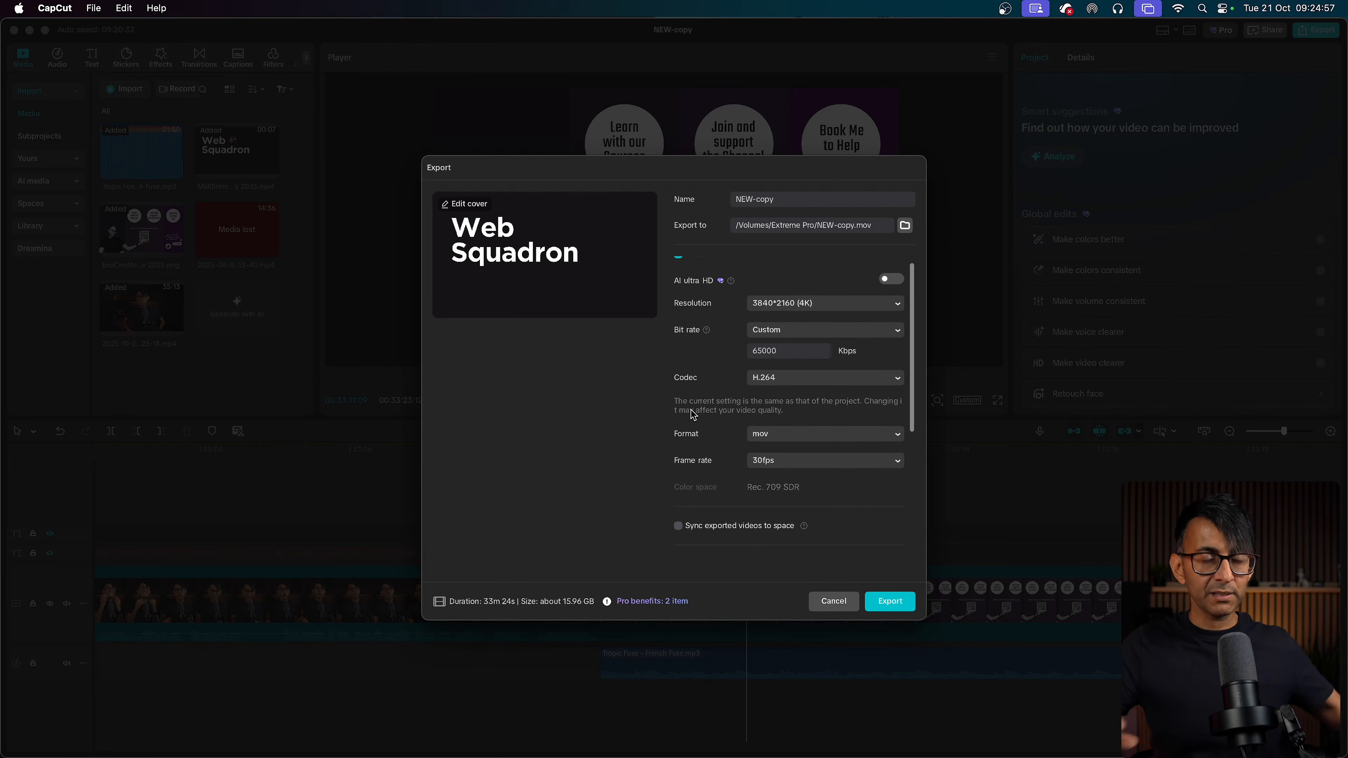
- Review the available codecs while keeping H.264, and set the bit rate to Recommended
scroll(855, 297, up, 1)
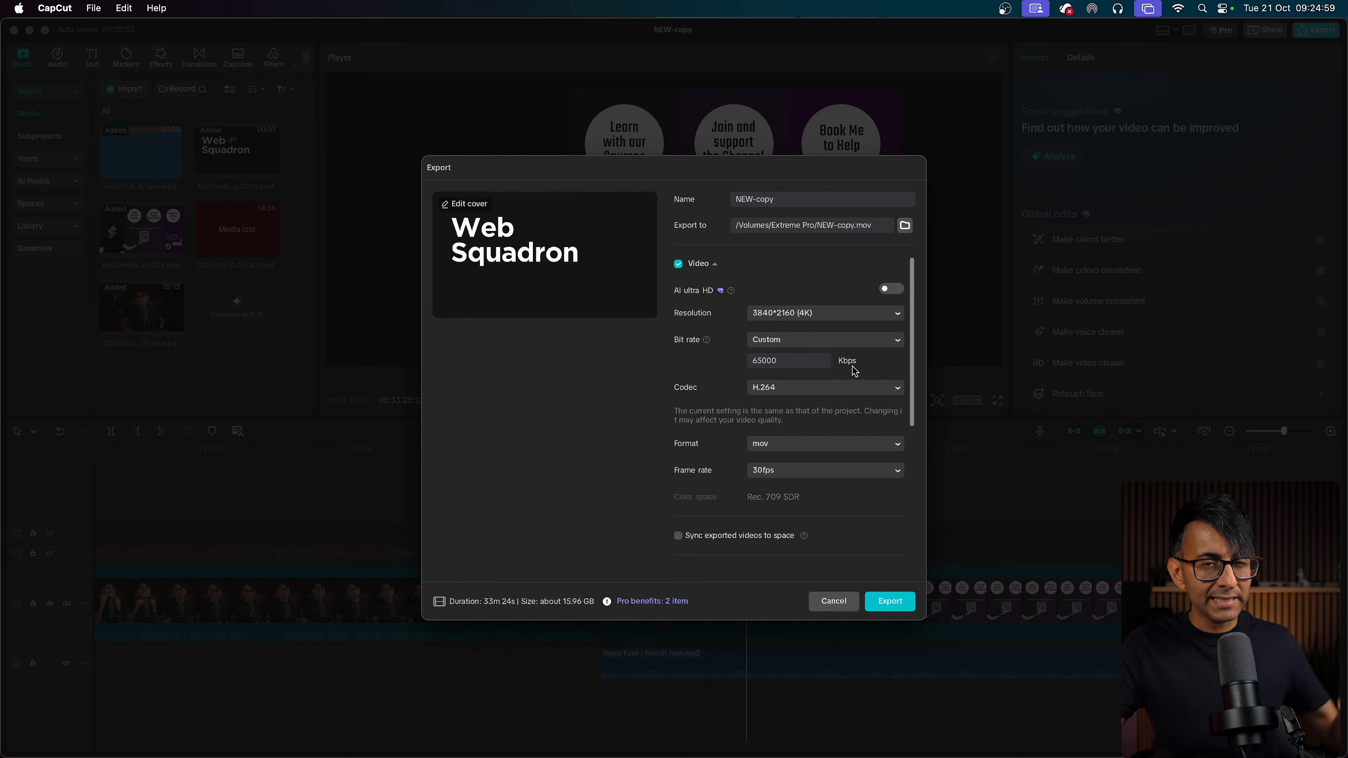
click(830, 389)
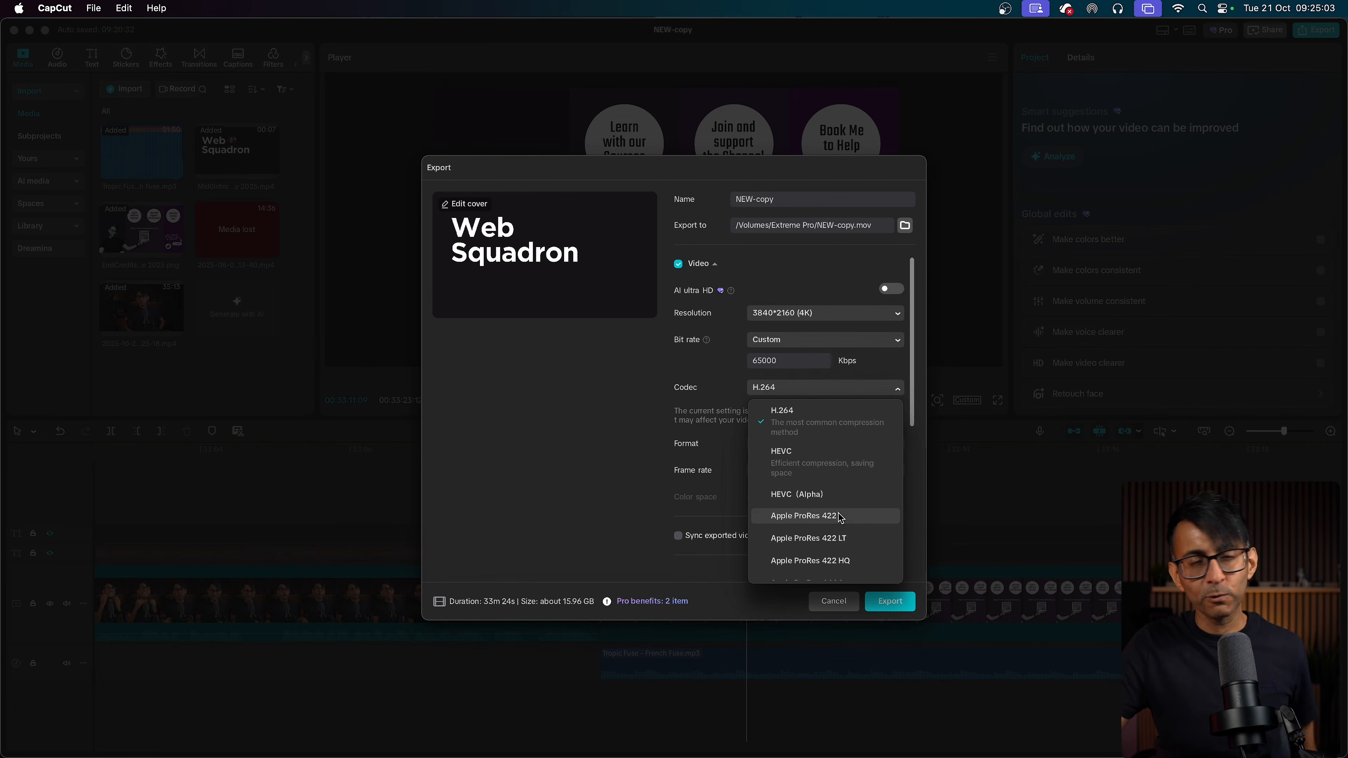
click(547, 491)
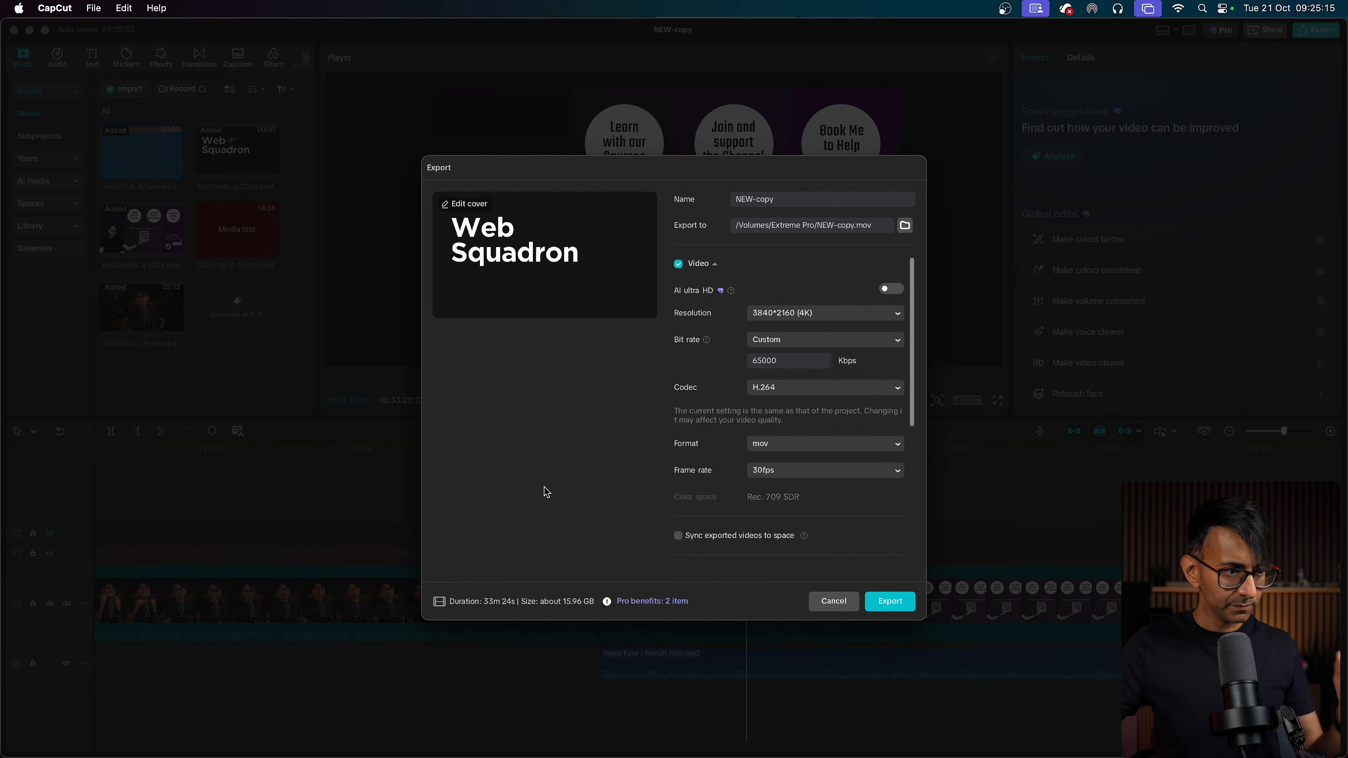
click(830, 342)
click(817, 359)
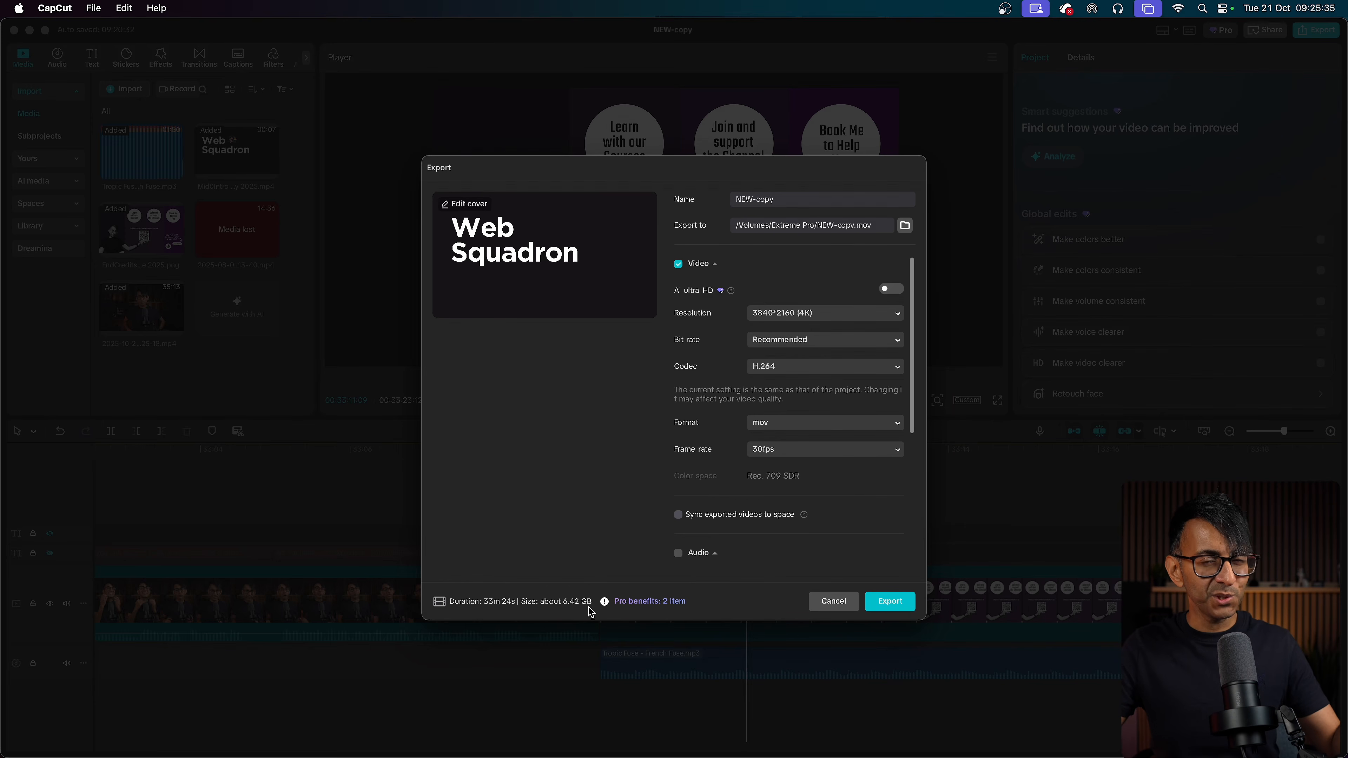
- Switch the bit rate to Custom and back to Recommended to compare the estimated file sizes
click(815, 344)
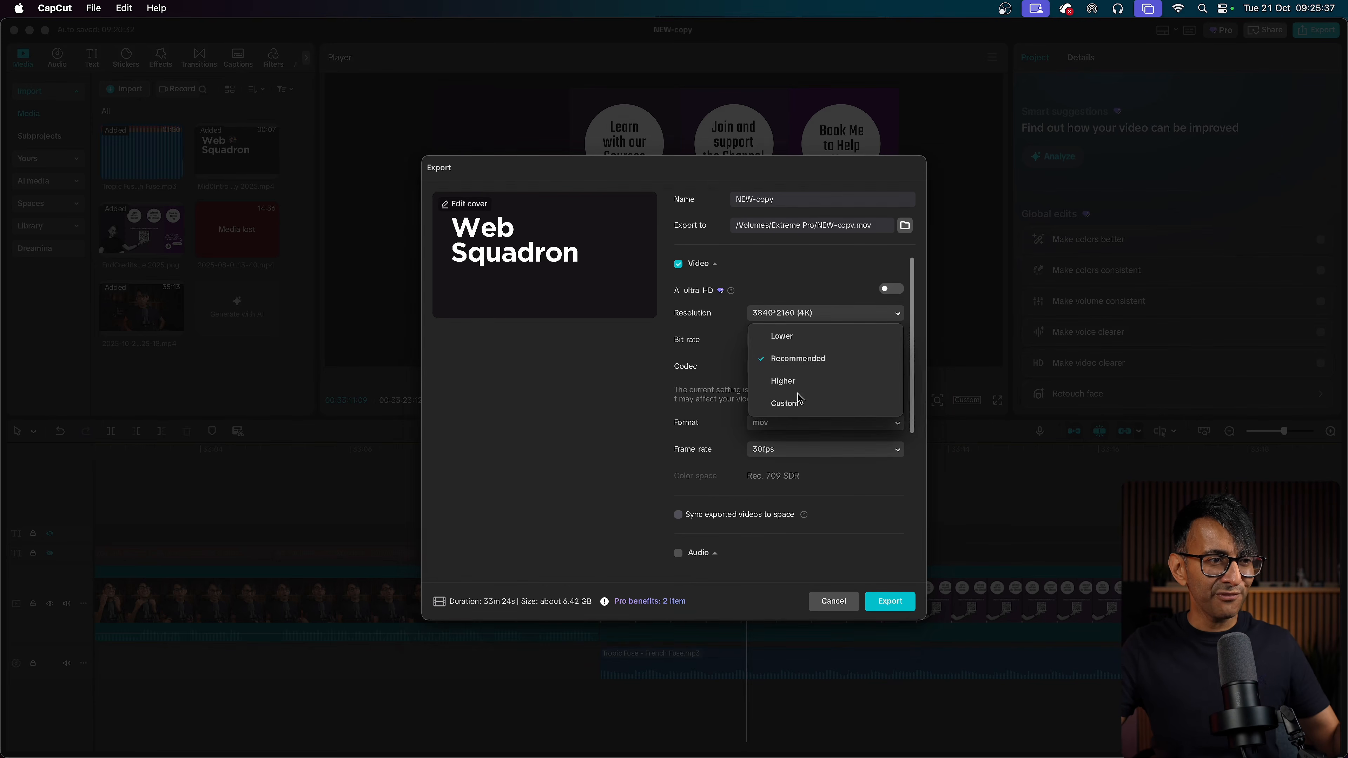
click(803, 406)
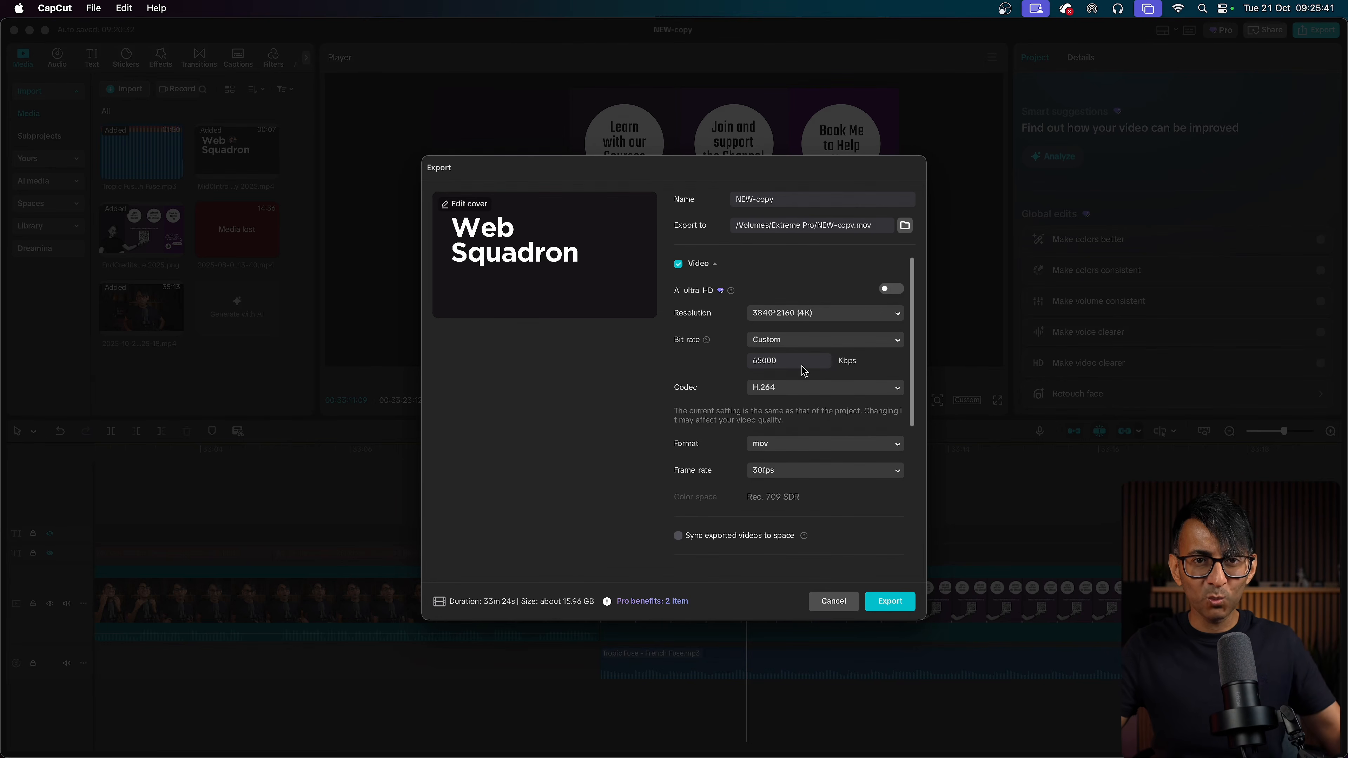
click(820, 342)
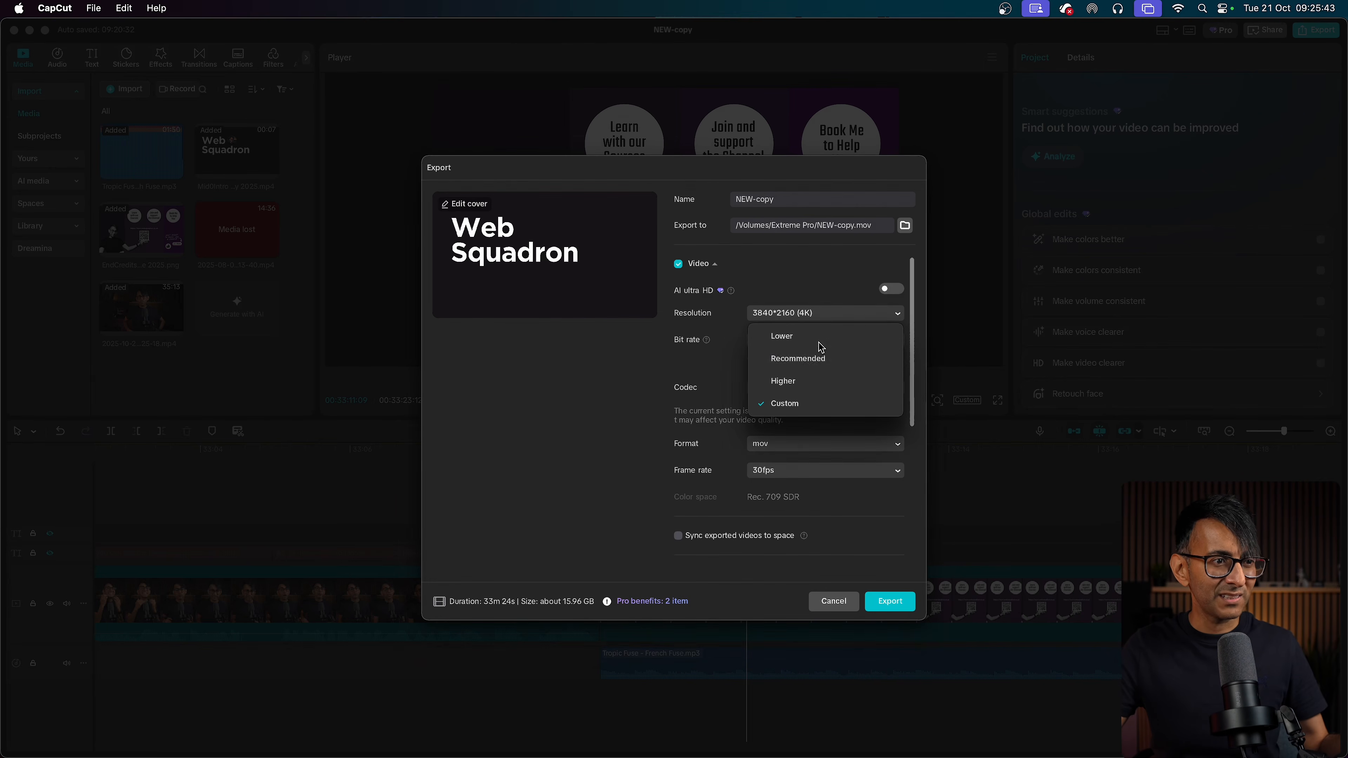
click(801, 360)
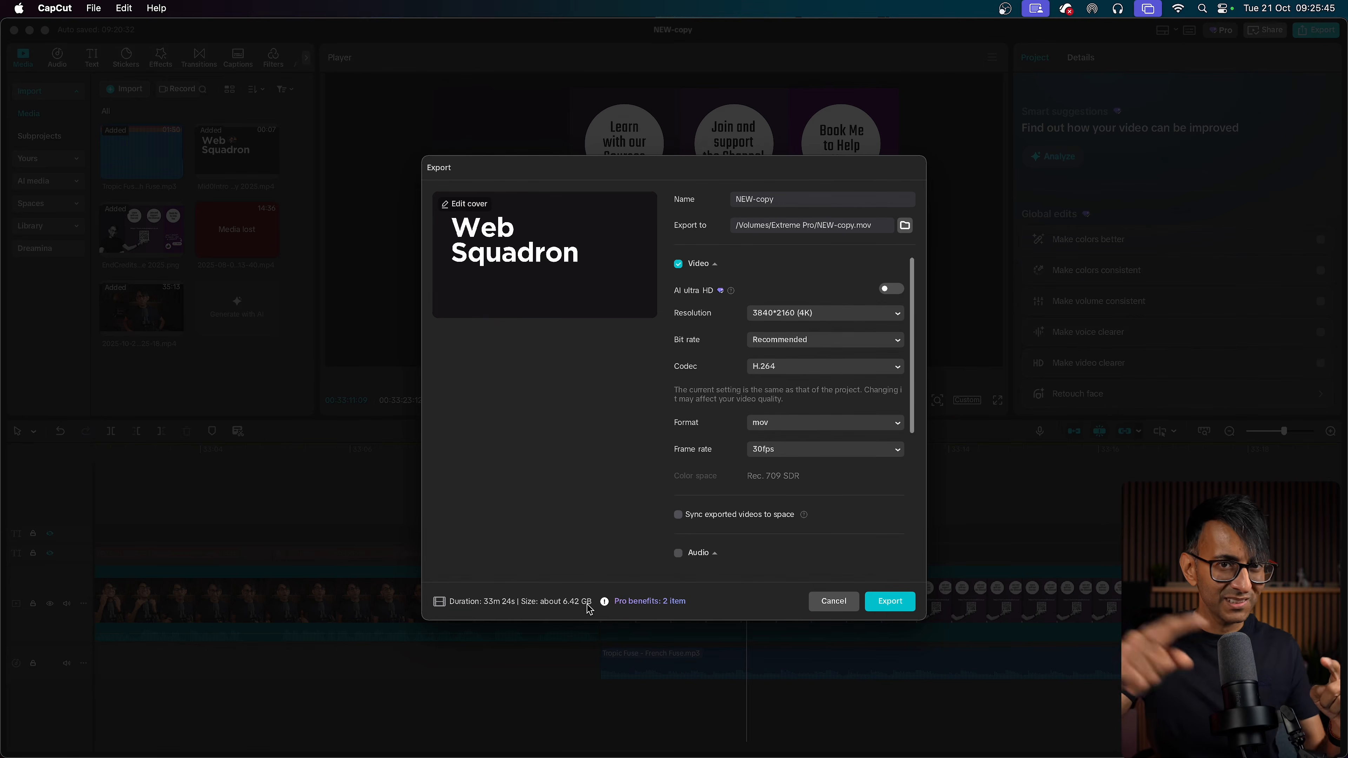